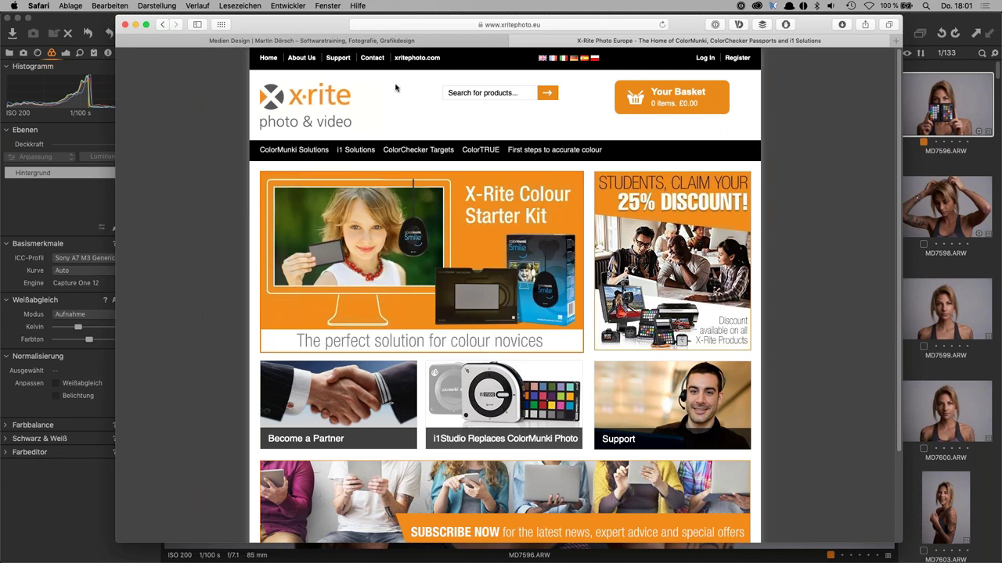
Switch Safari to the Medien Design | Martin Dörsch website tab
click(345, 42)
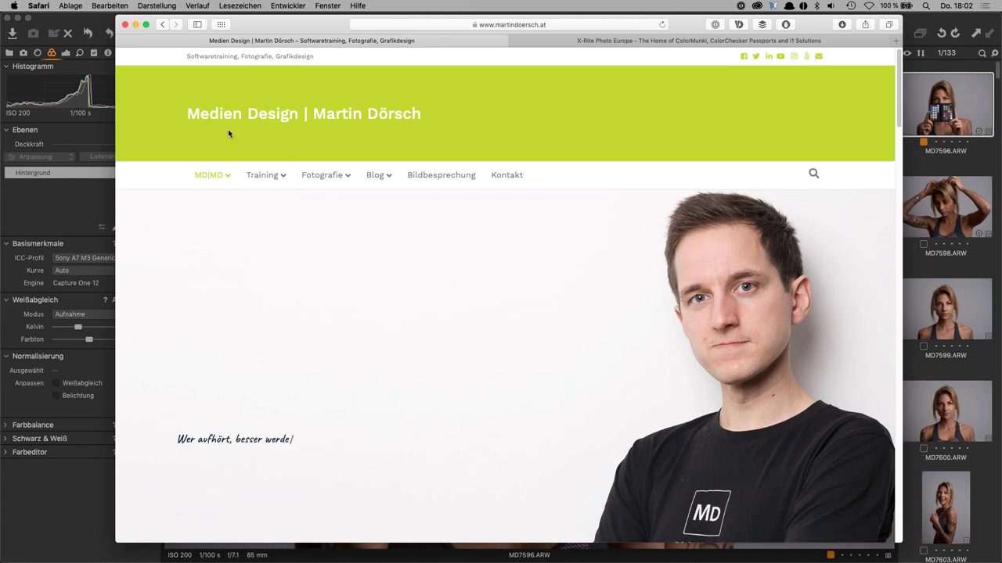
Revisit the X-Rite Photo Europe tab, then bring Capture One with MD7596.ARW to the front
click(628, 40)
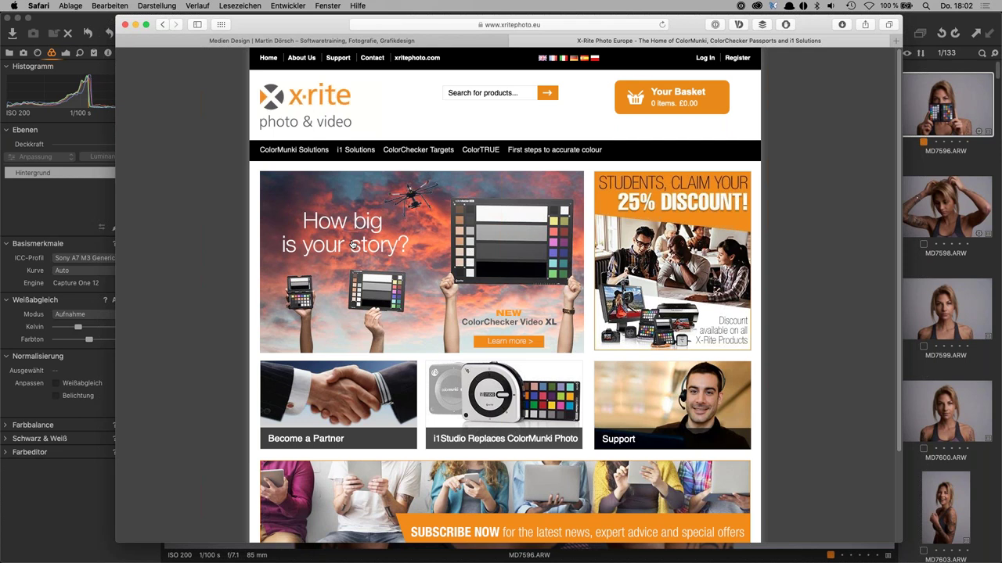
click(97, 21)
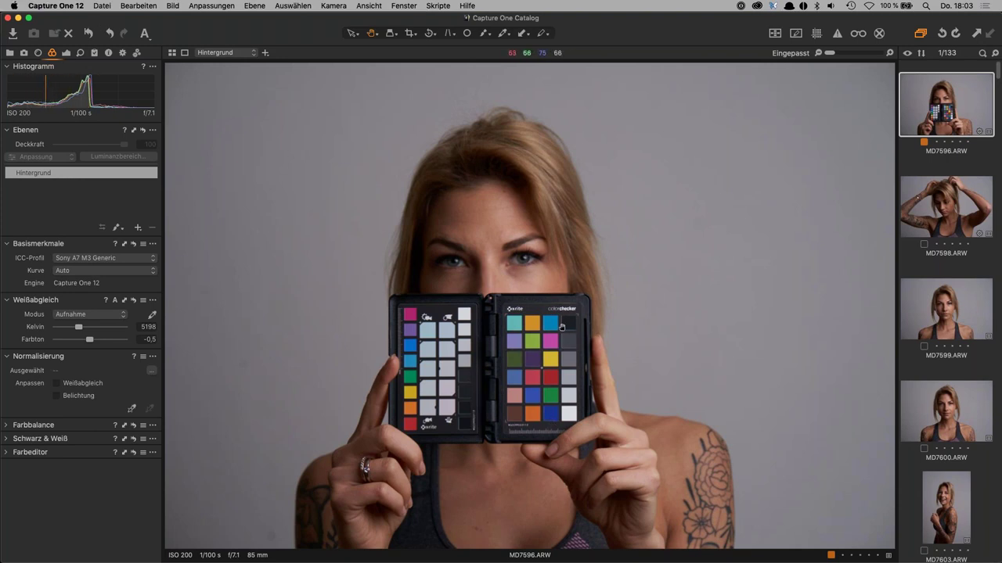
Inspect the ColorChecker chart at 100% zoom, then fit the whole photo back into view
double_click(551, 376)
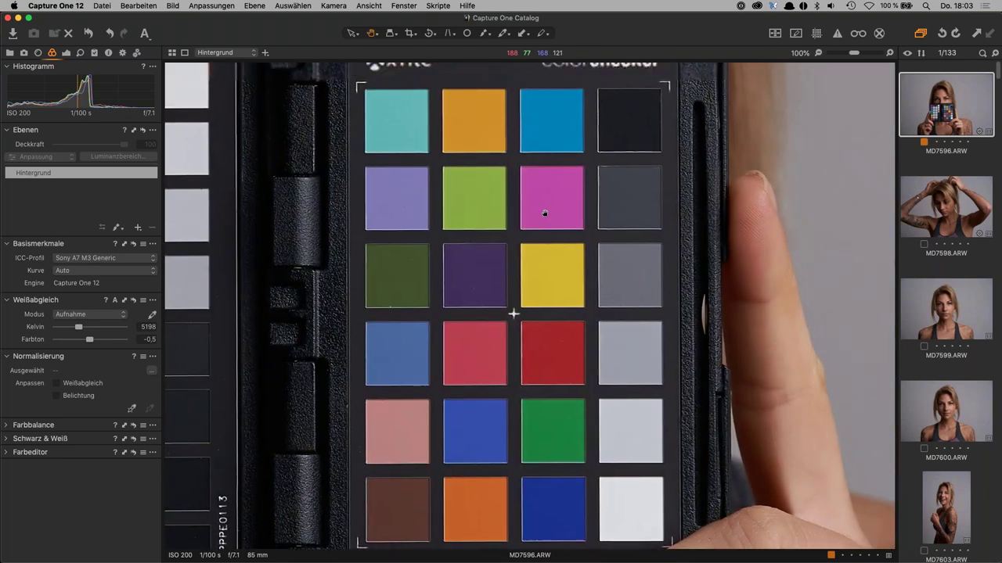
drag(545, 213, 561, 268)
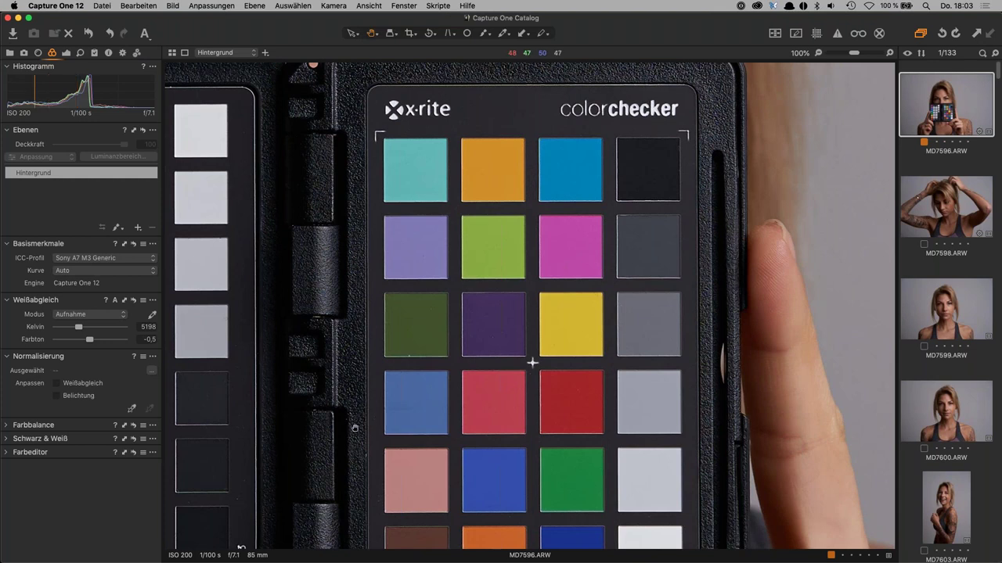
drag(355, 428, 681, 428)
key(super+0)
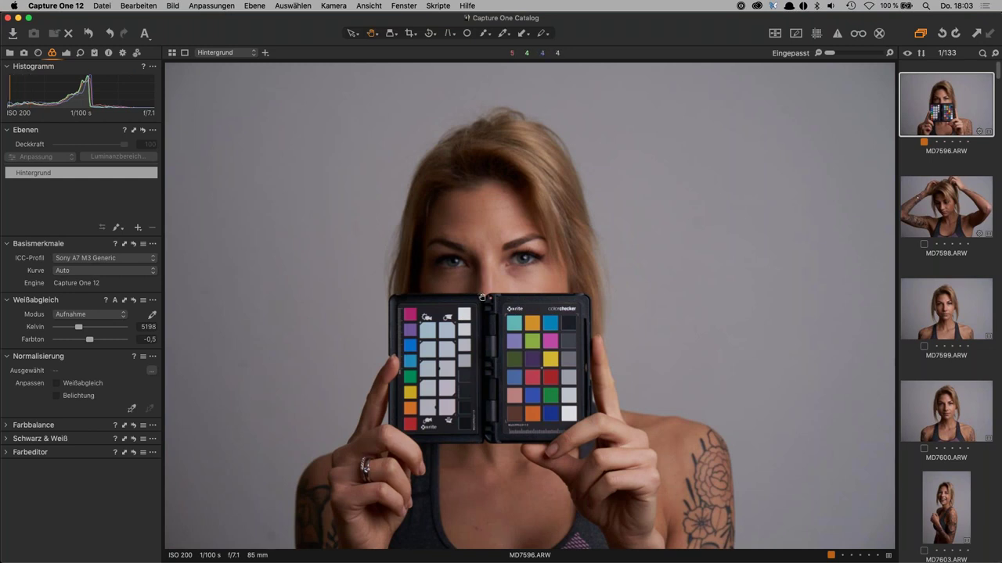
Circle the grey patch columns on both ColorChecker cards with annotation loops
click(542, 33)
mouse_move(458, 303)
mouse_down()
mouse_move(450, 407)
mouse_move(475, 435)
mouse_move(469, 306)
mouse_move(449, 302)
mouse_move(473, 312)
mouse_move(461, 321)
mouse_move(451, 446)
mouse_up()
mouse_move(562, 299)
mouse_down()
mouse_move(552, 426)
mouse_move(583, 444)
mouse_move(587, 299)
mouse_move(570, 431)
mouse_up()
Examine the ColorChecker at 100% with the Pan tool, zoom to 67%, and check the ICC profile list
click(371, 34)
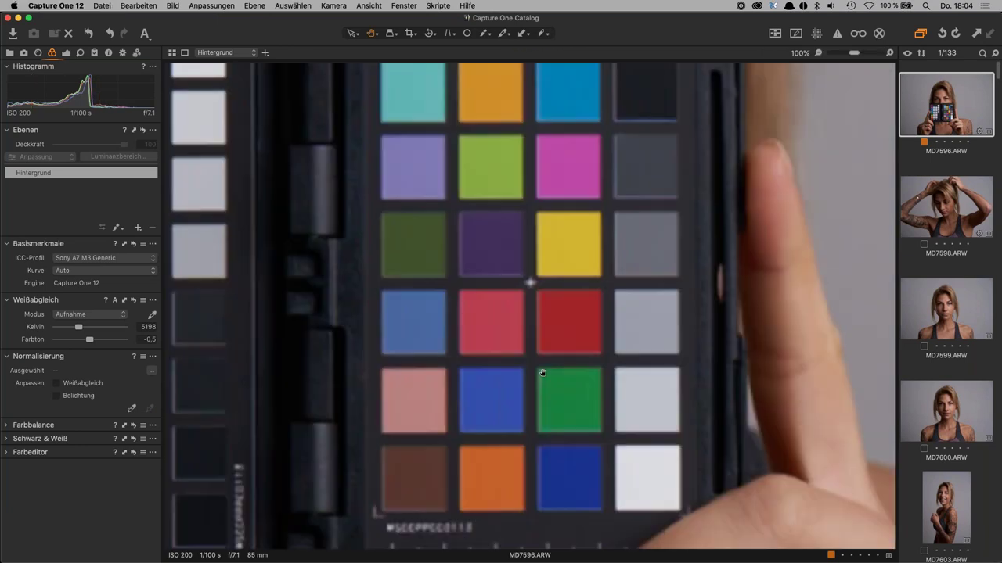
click(549, 376)
drag(562, 323, 571, 384)
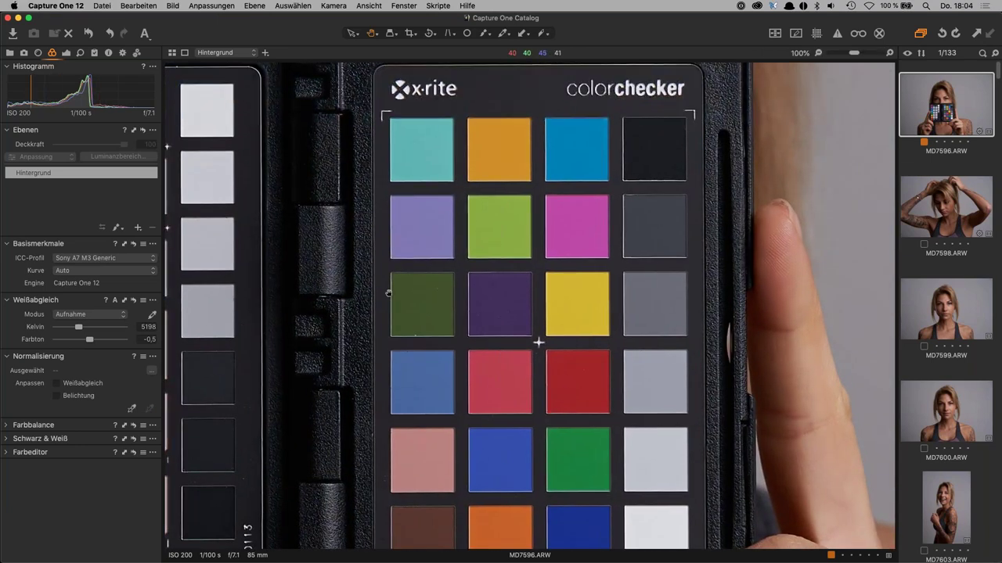
drag(598, 491, 598, 458)
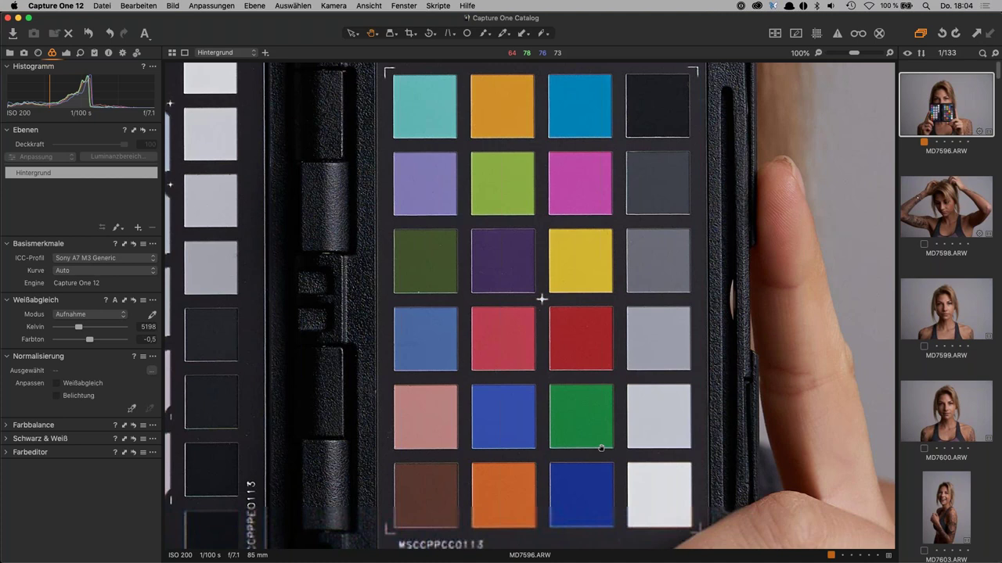
drag(642, 405, 642, 415)
drag(851, 55, 846, 53)
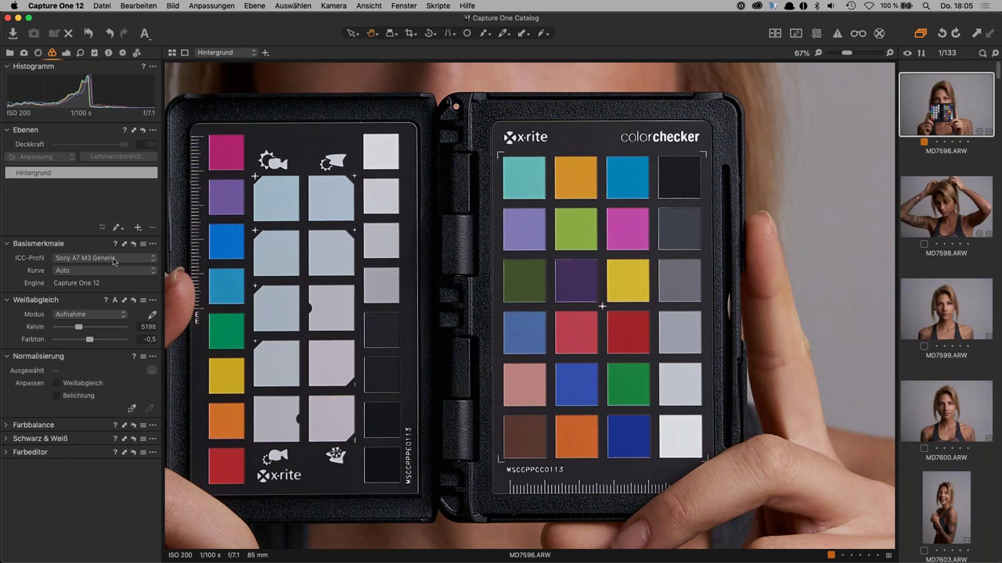
click(113, 259)
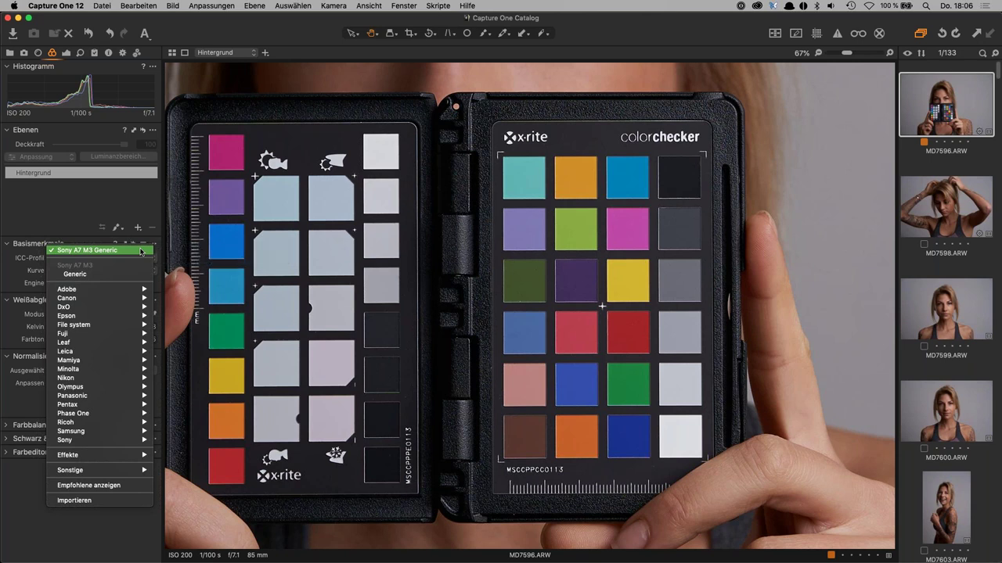
Keep Sony A7 M3 Generic as the ICC profile and nudge the image slightly right
click(524, 489)
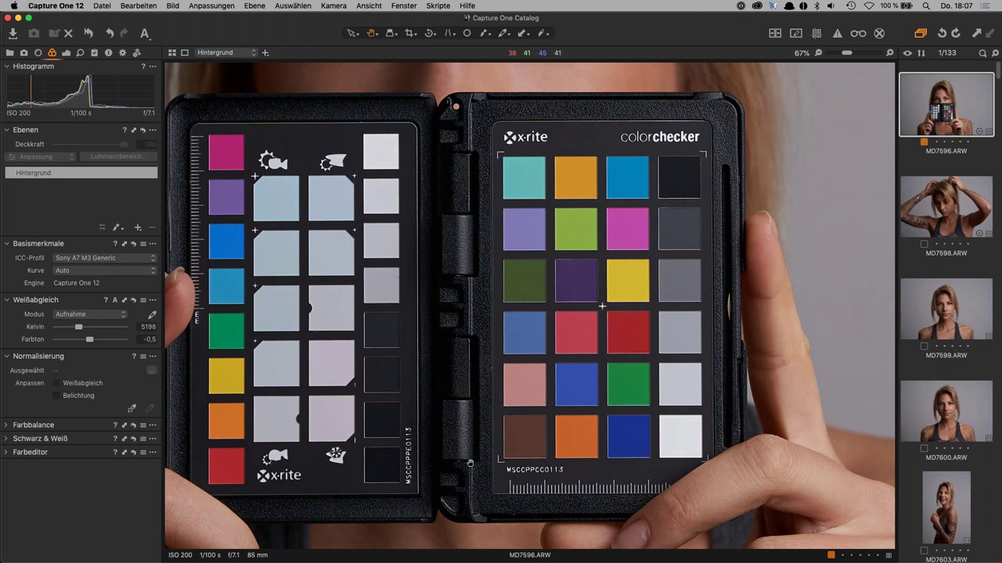
drag(471, 467, 493, 463)
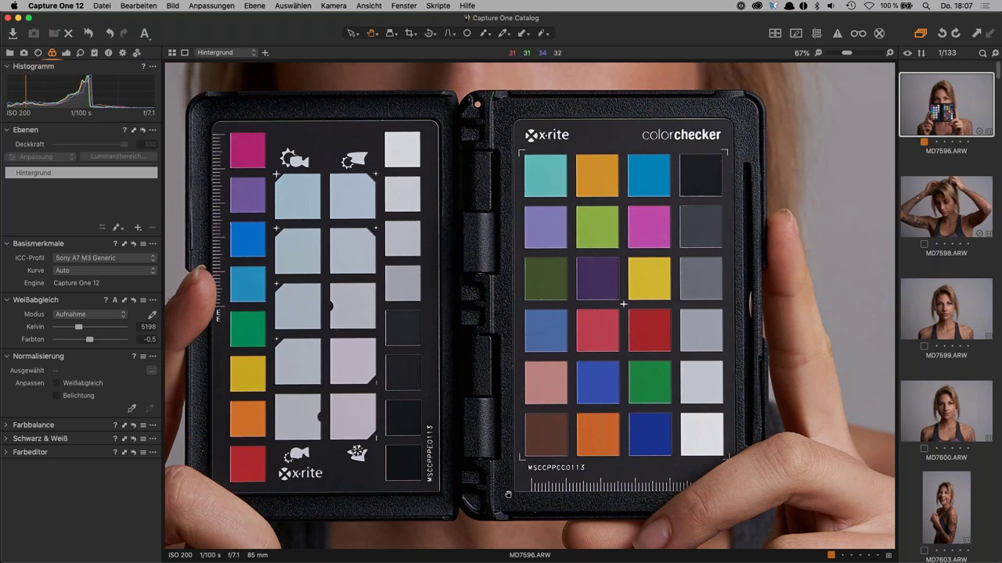
key(super+t)
Set ICC profile to Effekte > No color correction and curve to Lineare Wiedergabe, then fit to view
click(100, 258)
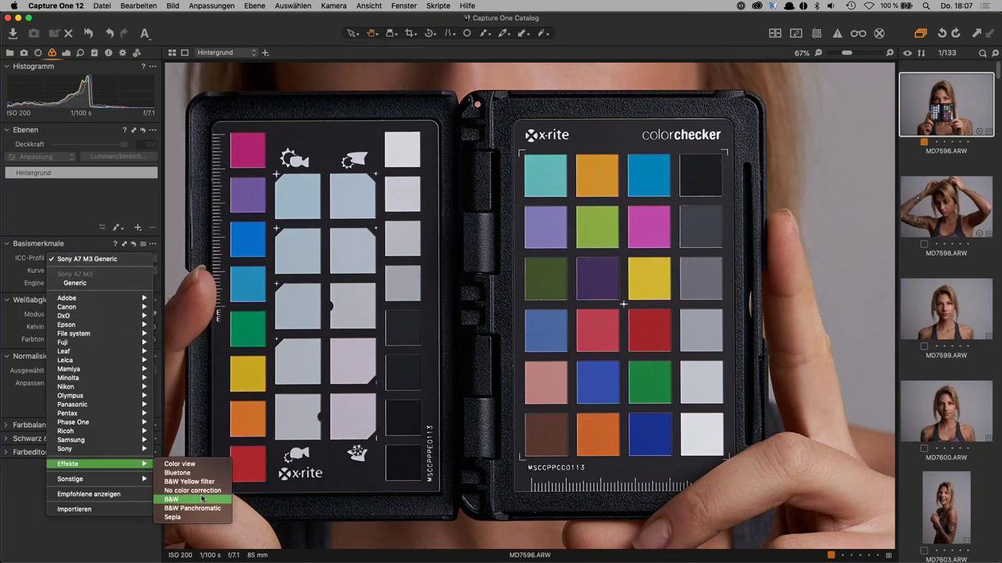
mouse_move(94, 464)
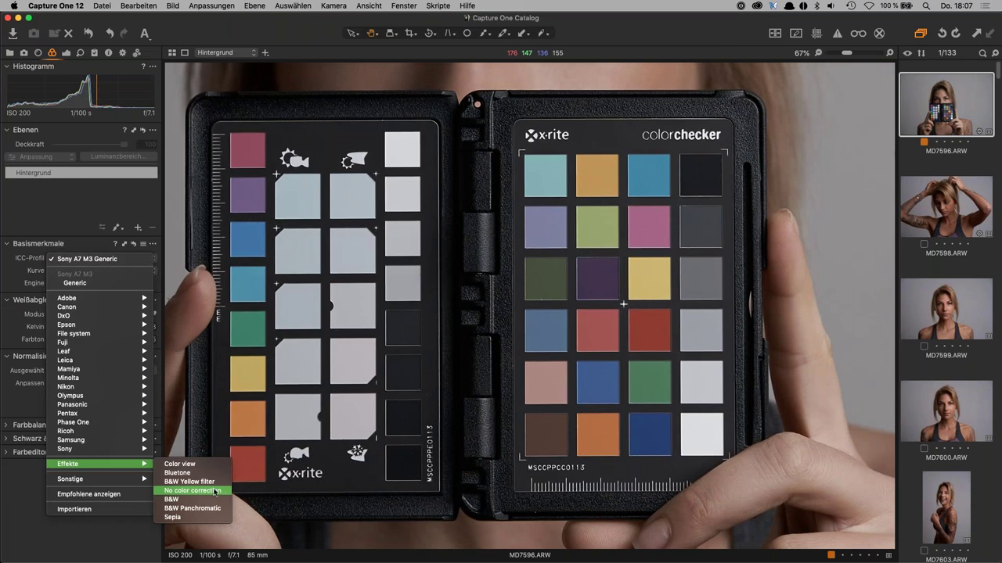
click(215, 492)
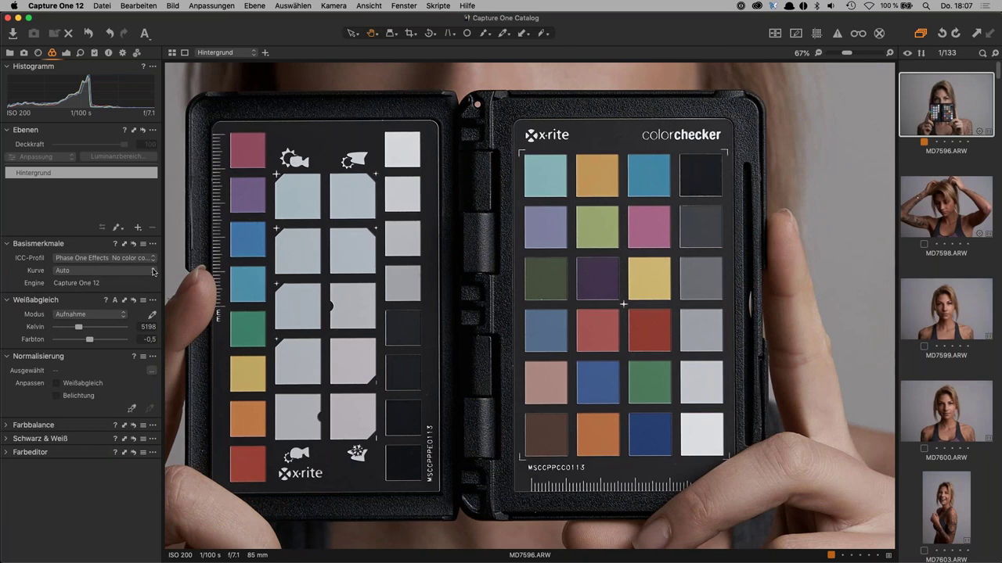
click(153, 271)
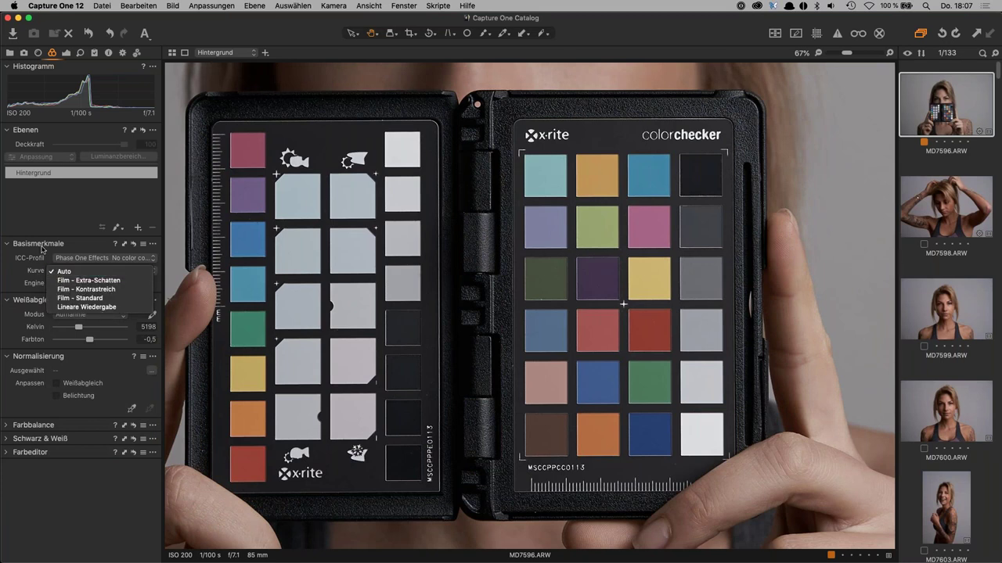
click(110, 308)
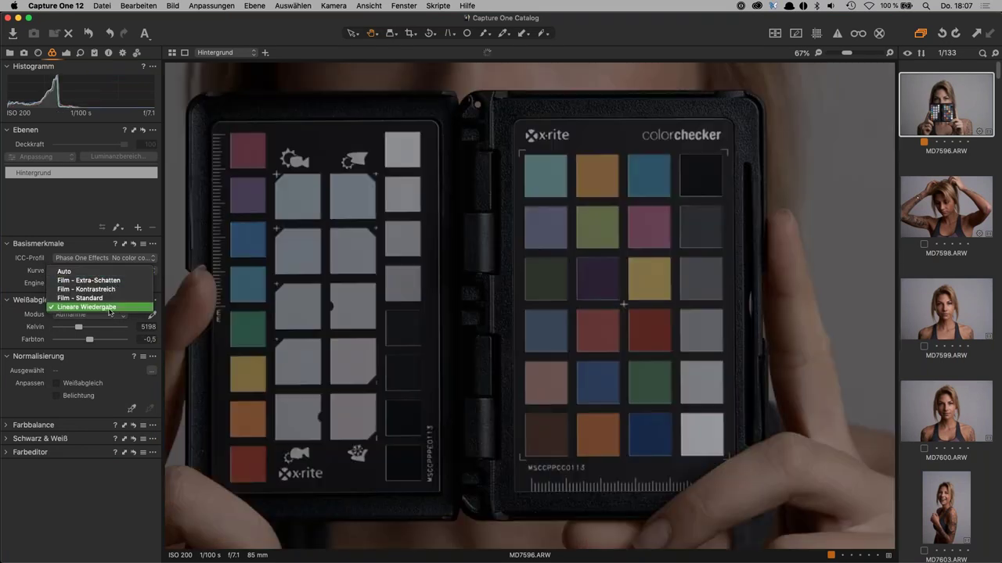
click(111, 309)
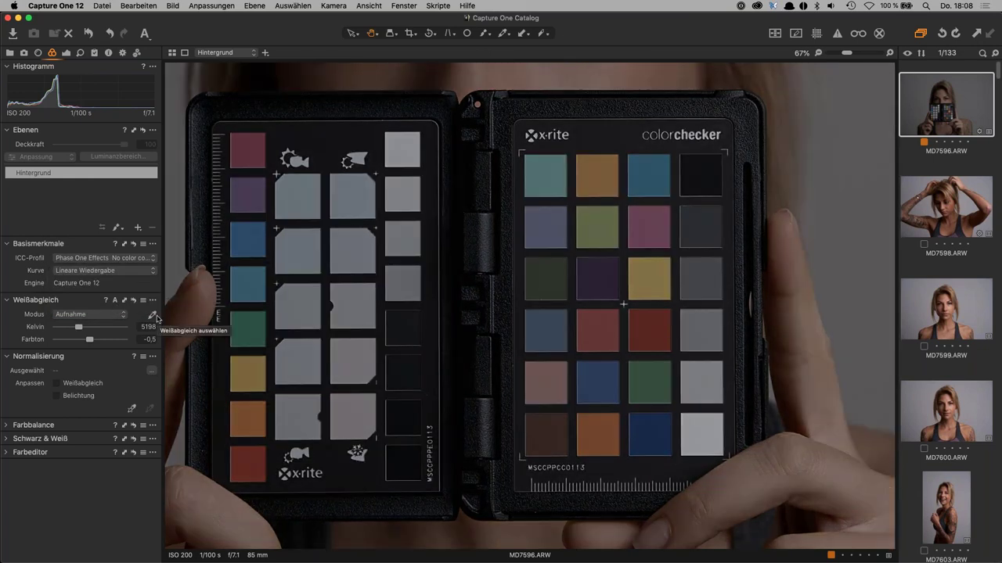
key(super+0)
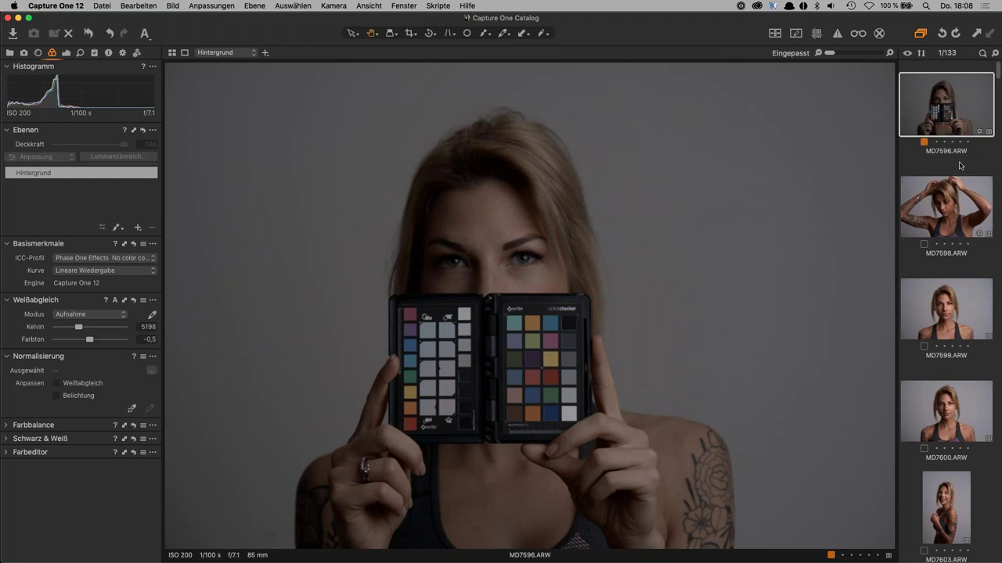
Choose Datei > Bilder exportieren > Varianten for the ColorChecker portrait
click(102, 6)
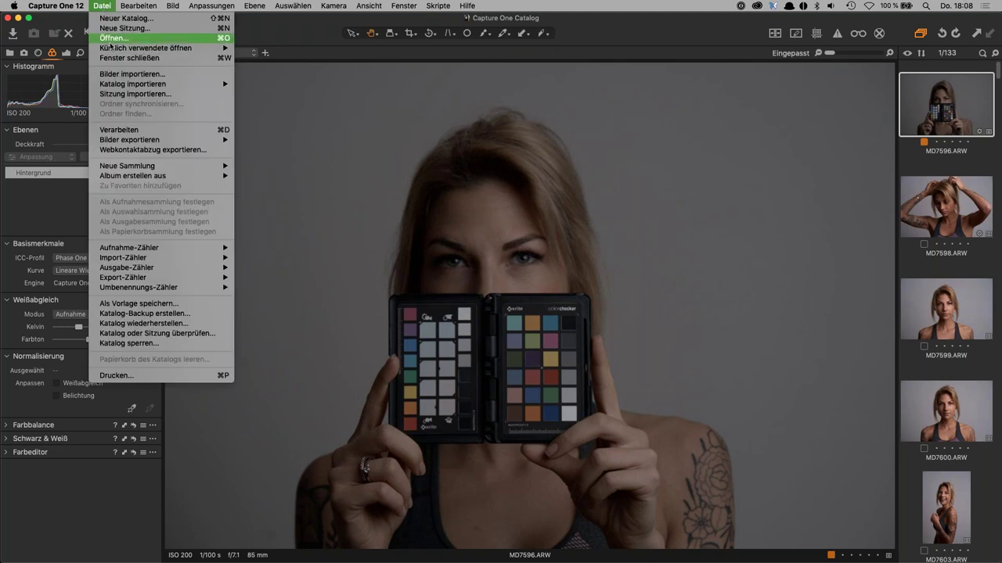
mouse_move(130, 140)
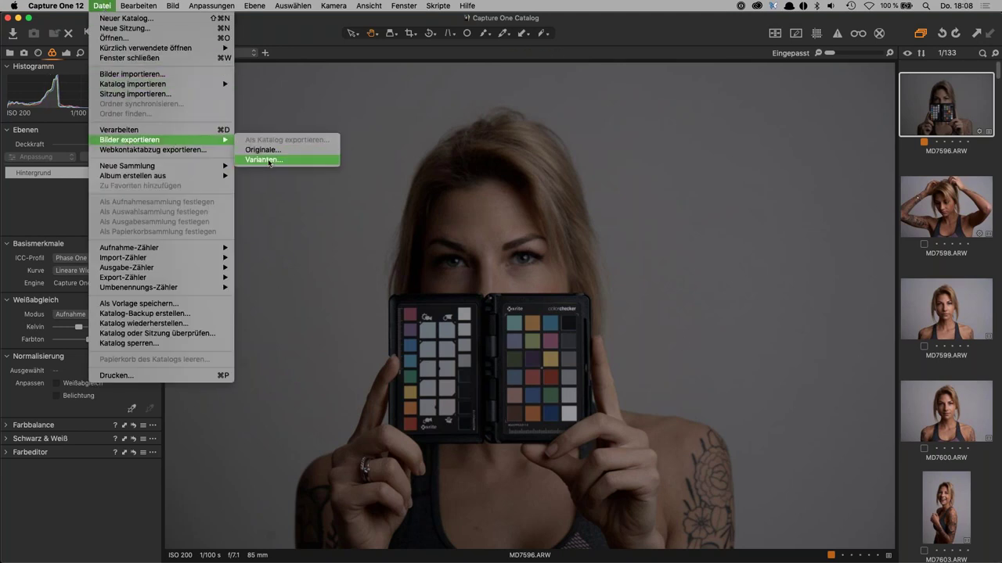
click(292, 159)
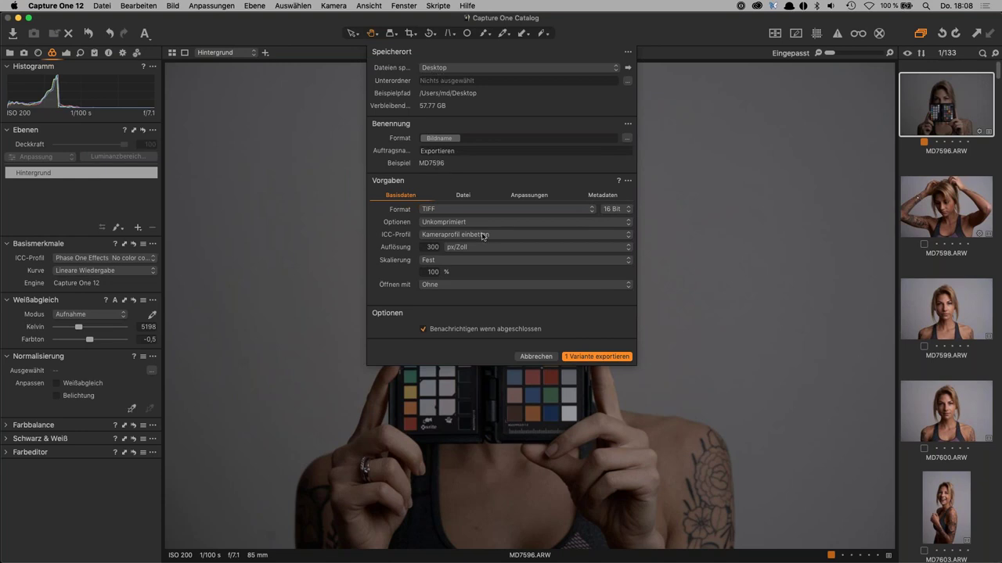
Export MD7596.ARW as TIFF to the Desktop with embedded camera profile, then dismiss the notice
click(430, 209)
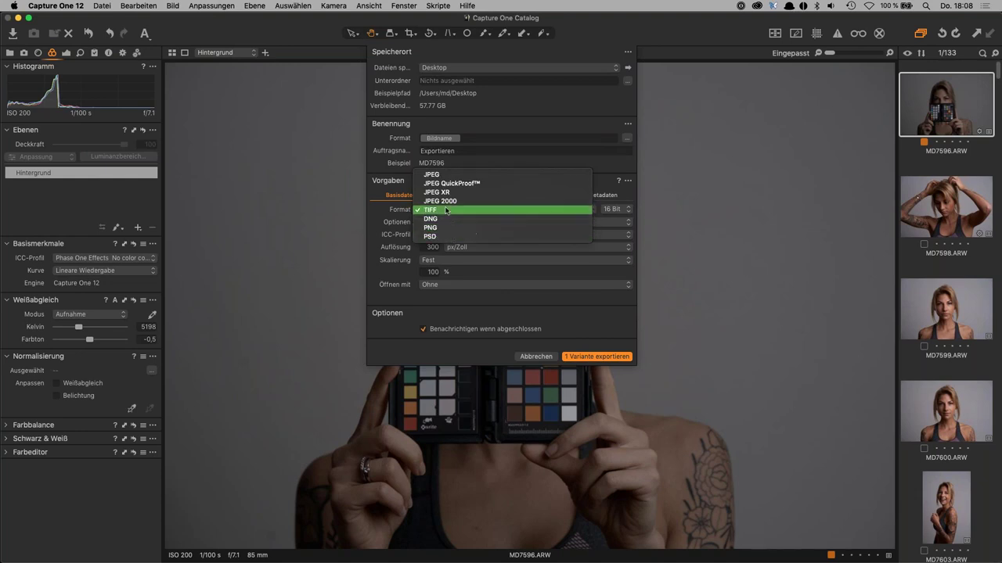
click(442, 211)
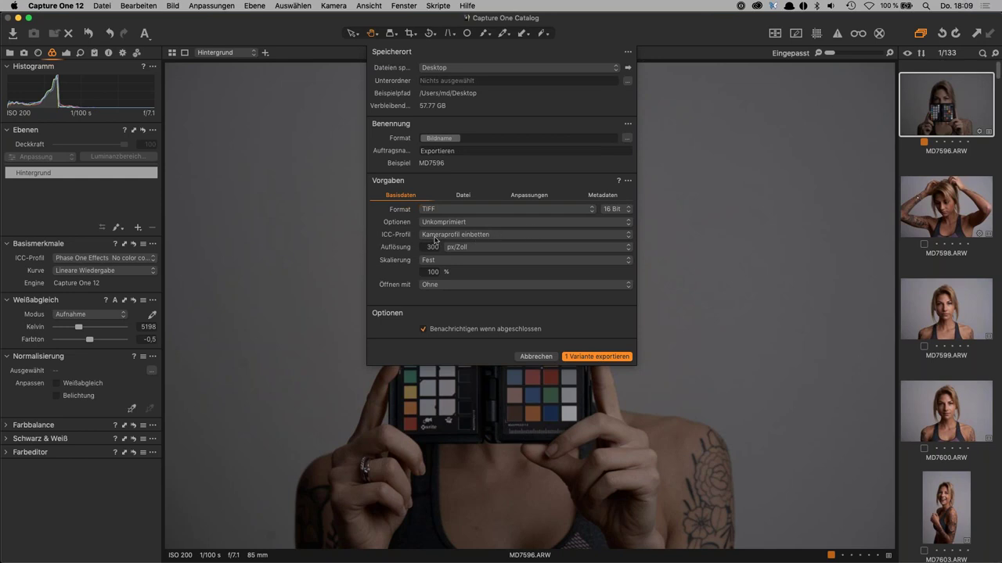
click(441, 237)
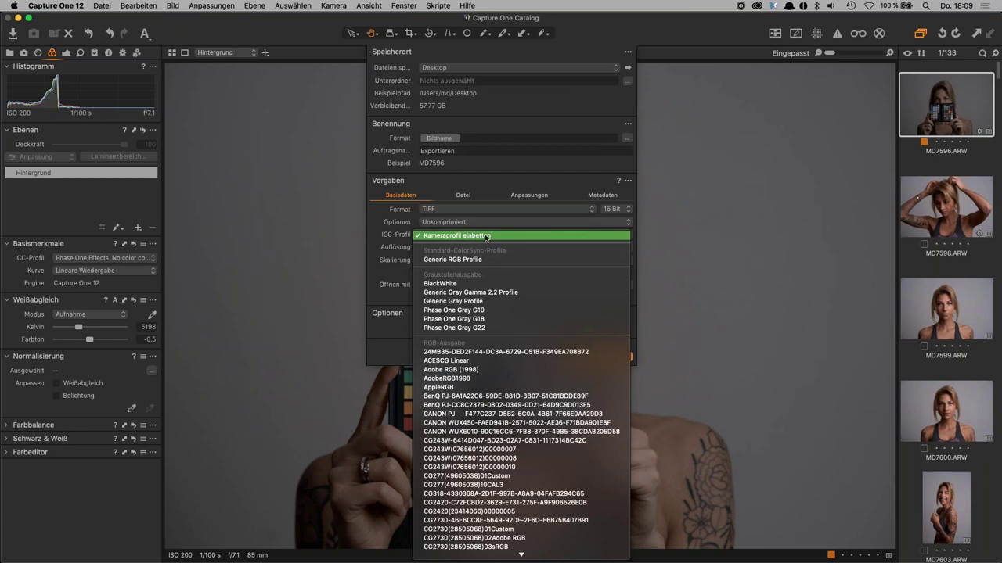
click(461, 379)
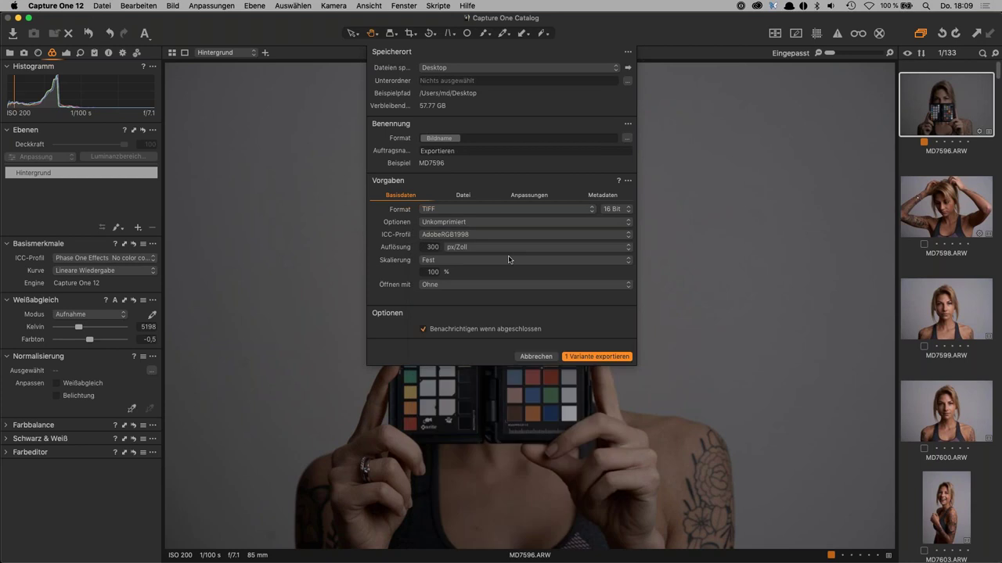
click(470, 235)
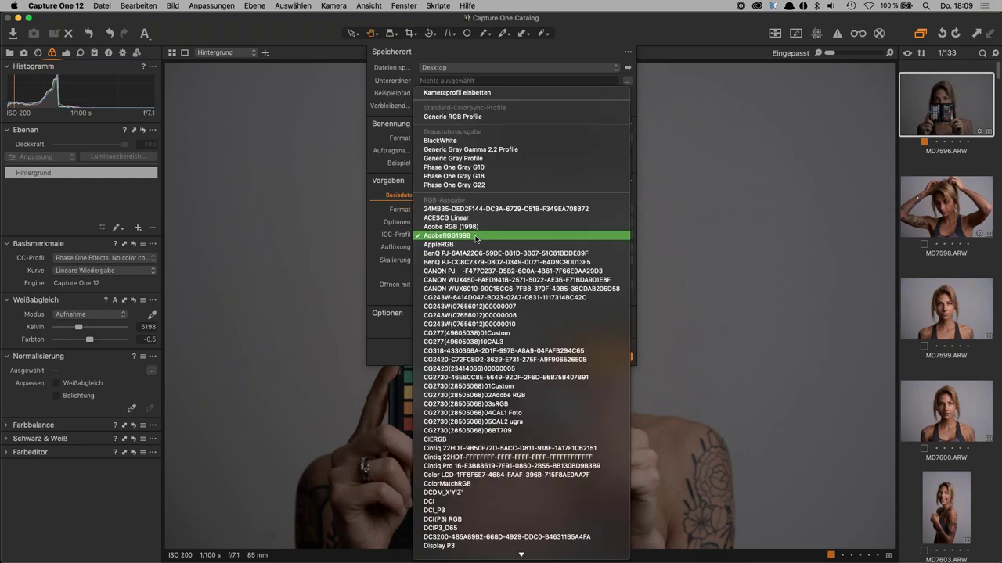
click(491, 96)
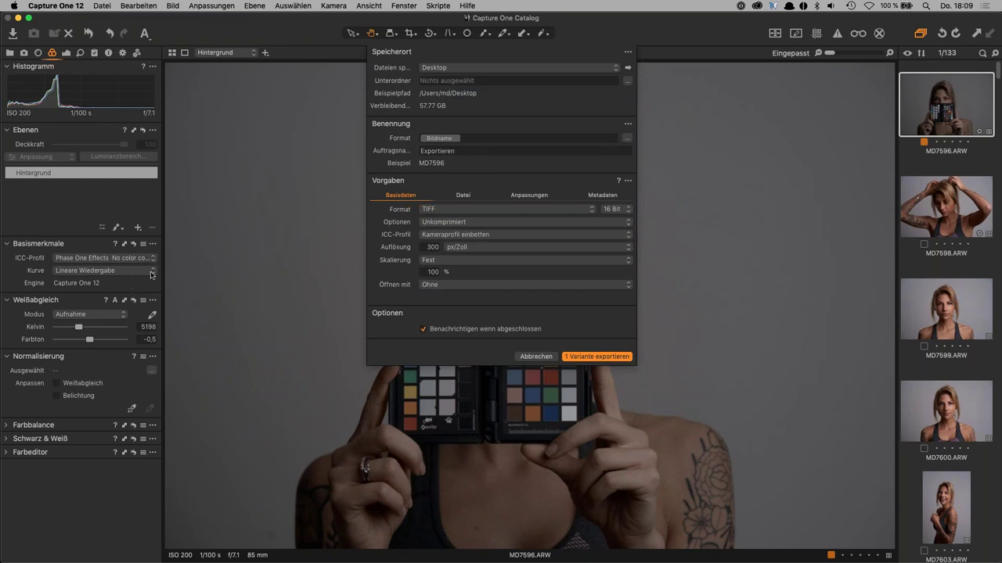
click(607, 357)
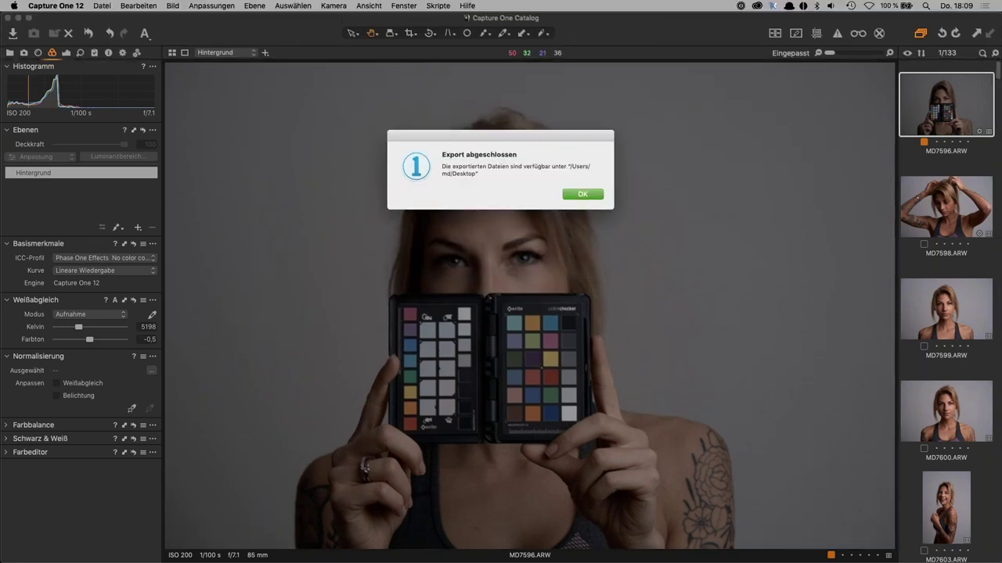
click(593, 196)
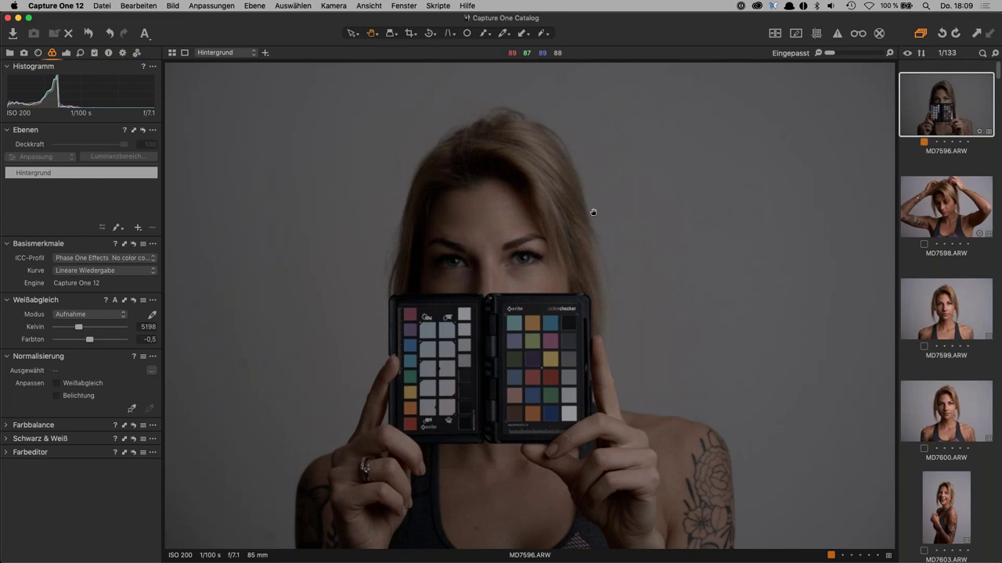
Quit Capture One 12 with Capture One beenden
click(67, 7)
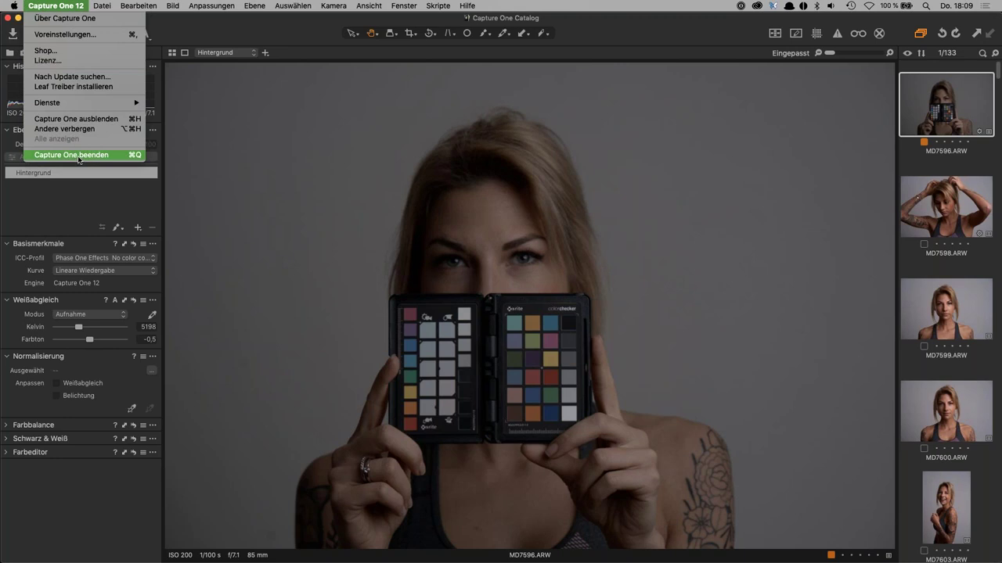
click(81, 156)
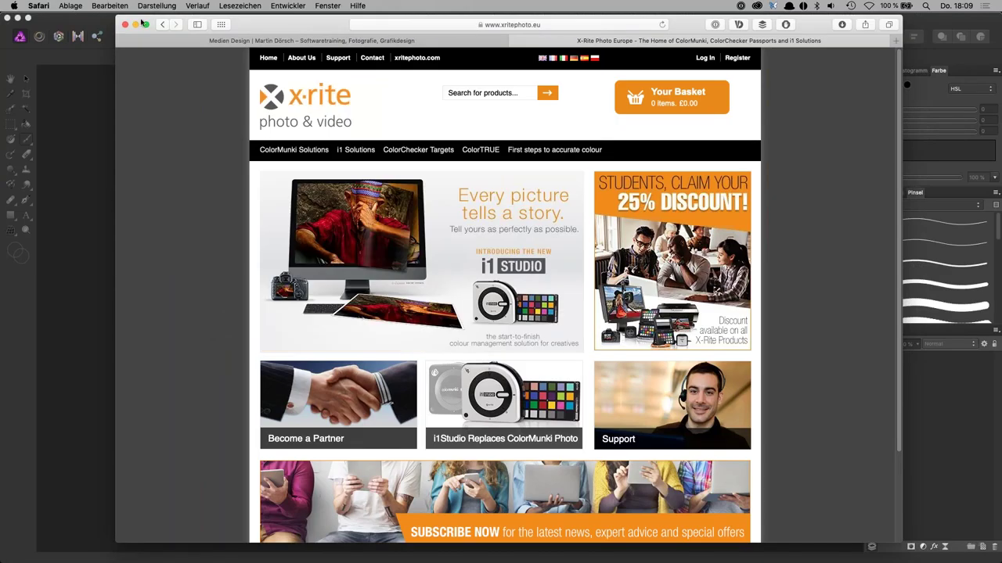
Close Safari, dismiss the Monitorkalibrierungsstatus notice in ColorChecker Passport, and select MD7596.tif on the Desktop
click(136, 26)
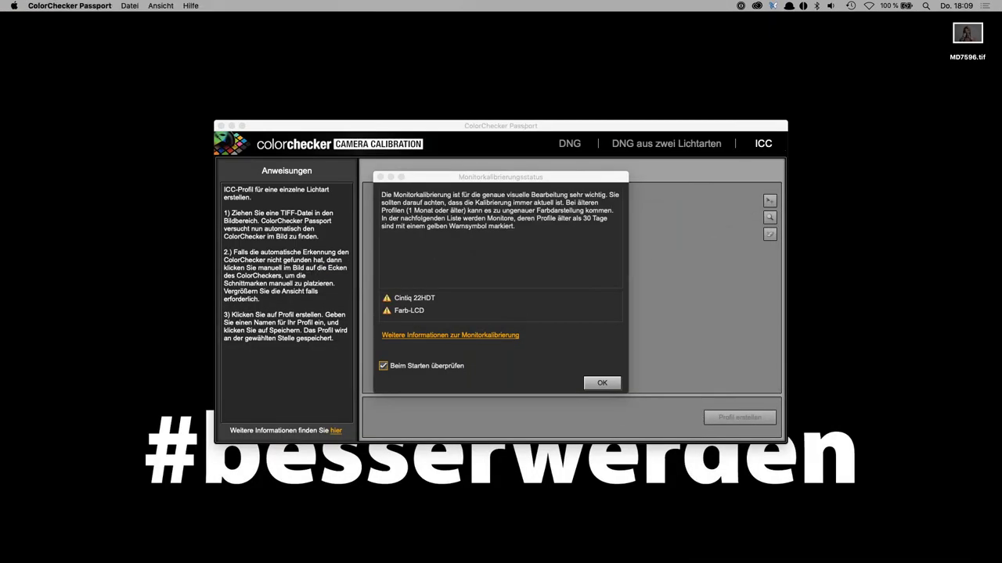
drag(455, 126, 366, 76)
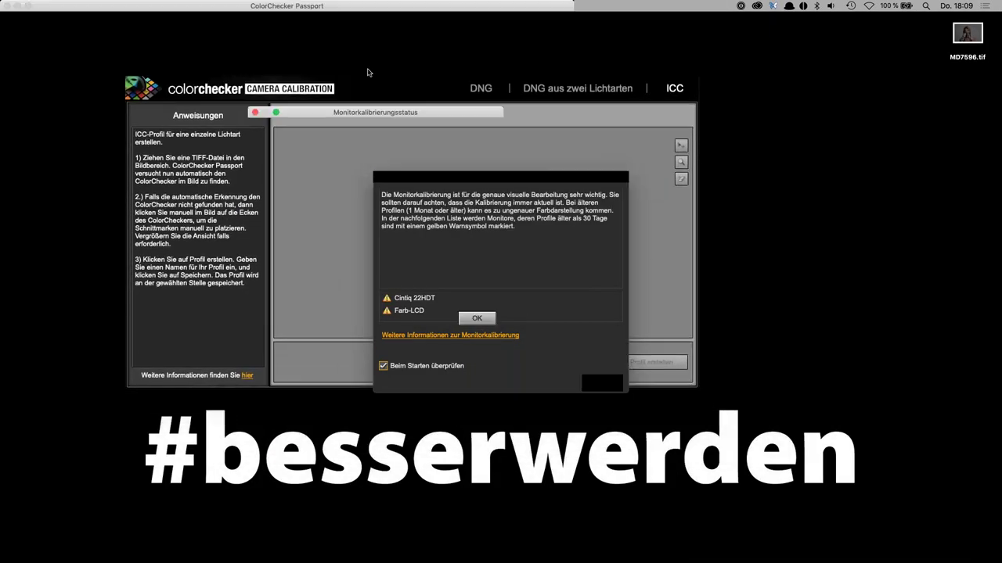
key(Return)
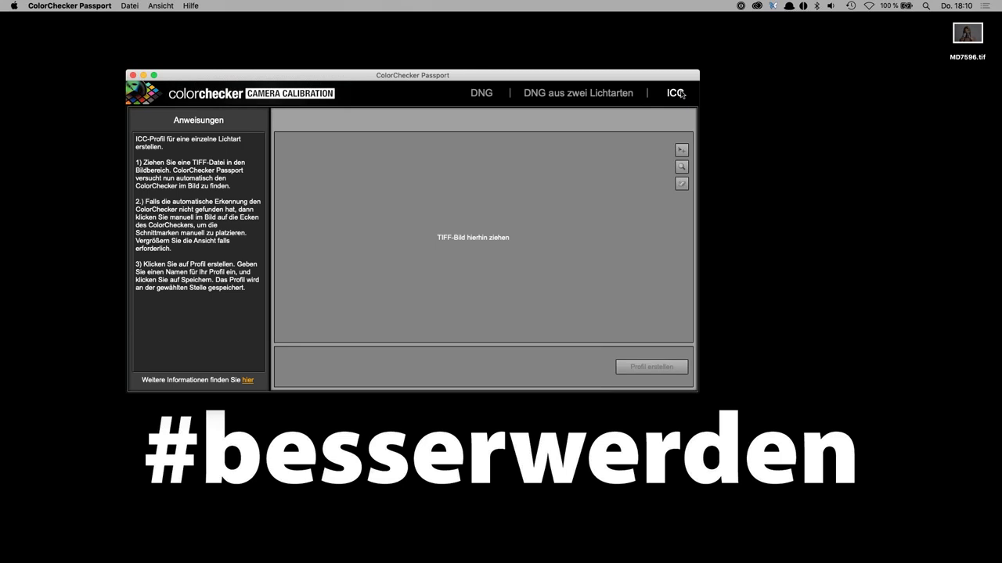
click(967, 38)
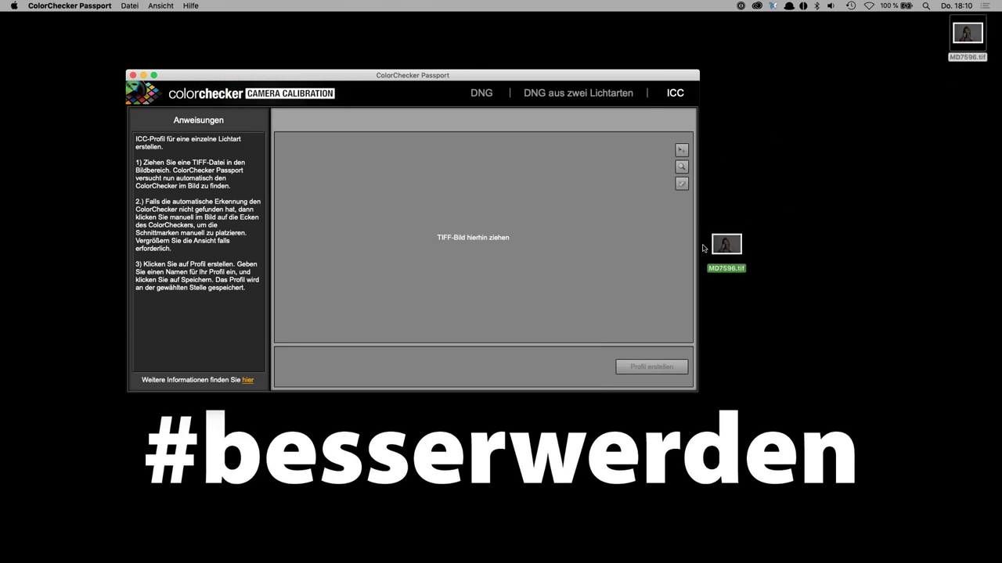
Load MD7596.tif into ColorChecker Passport and create a profile from the detected card patches
drag(966, 38, 490, 233)
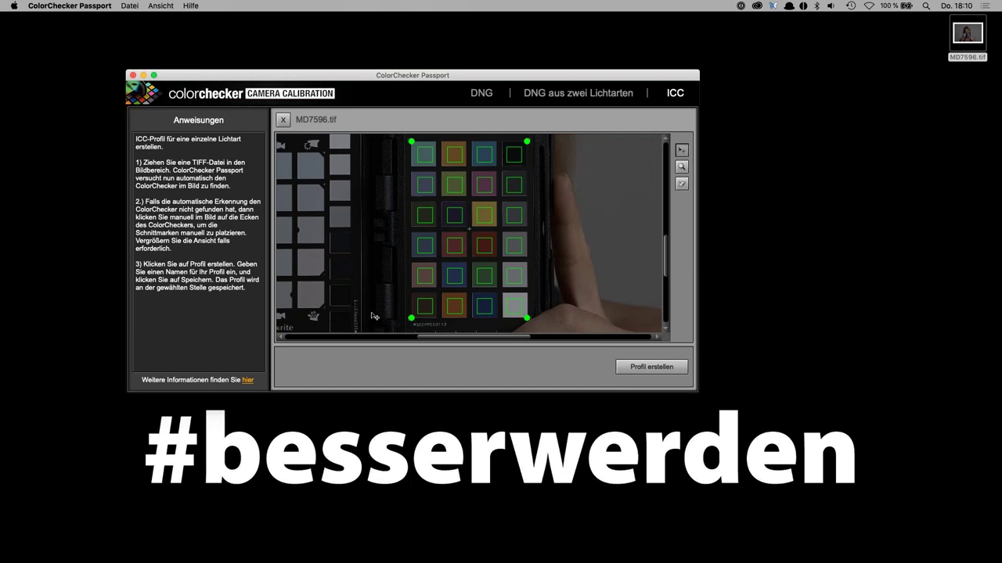
click(652, 367)
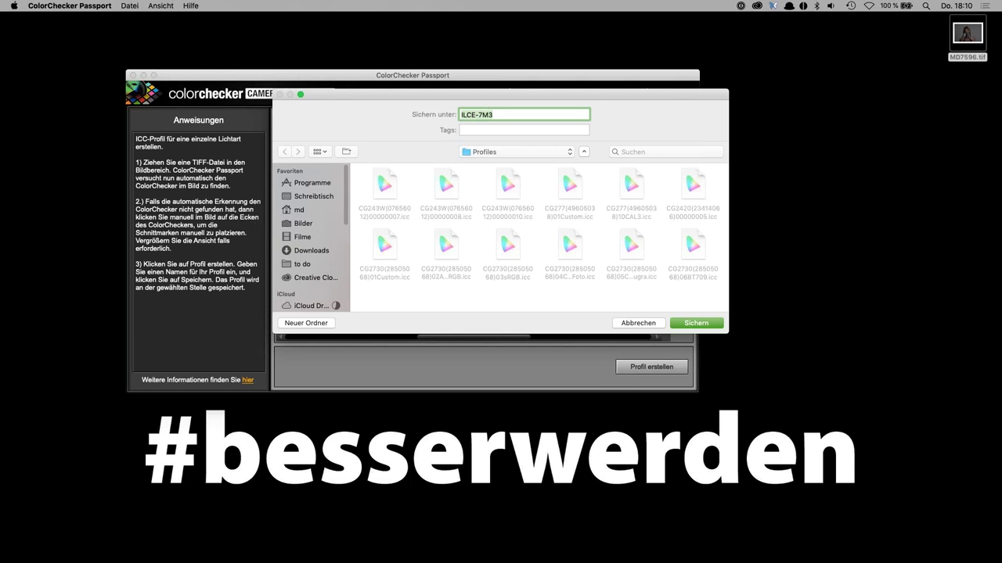
Save the ILCE-7M3 profile to Profiles, dismiss the success message, and return to Capture One 12
click(700, 325)
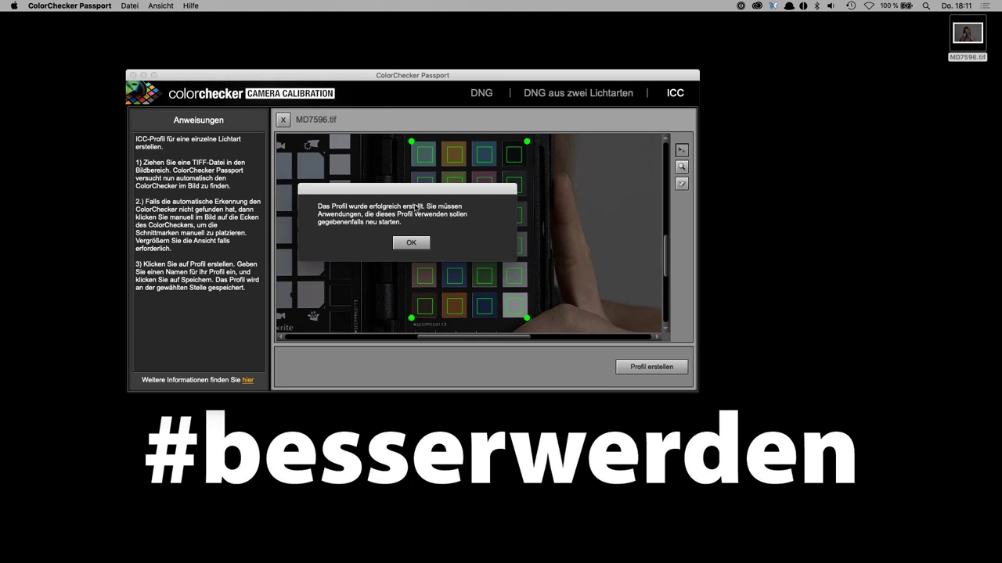
click(414, 246)
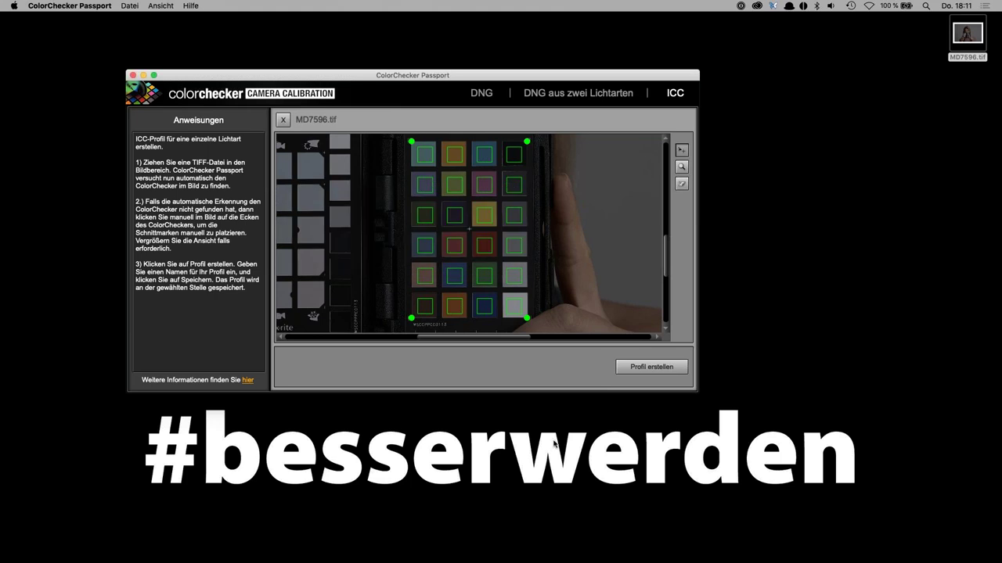
mouse_move(551, 559)
click(491, 548)
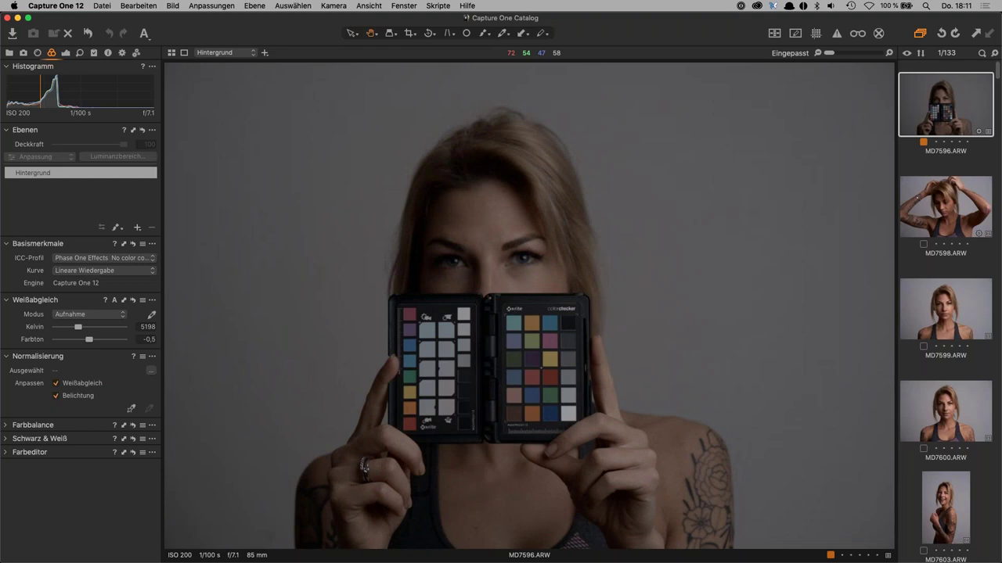
Create a new default-settings variant of MD7596 from its thumbnail context menu
right_click(963, 112)
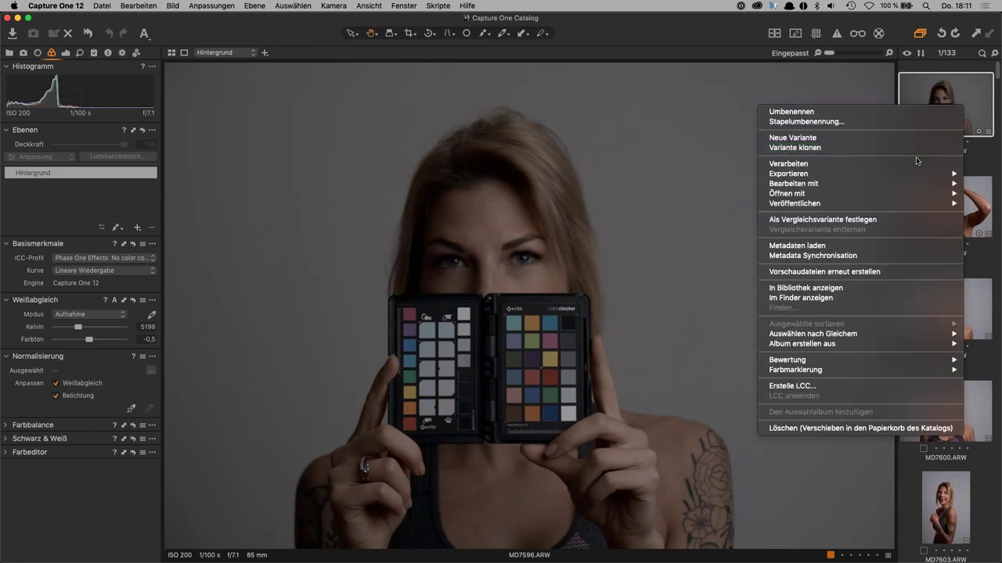
click(804, 139)
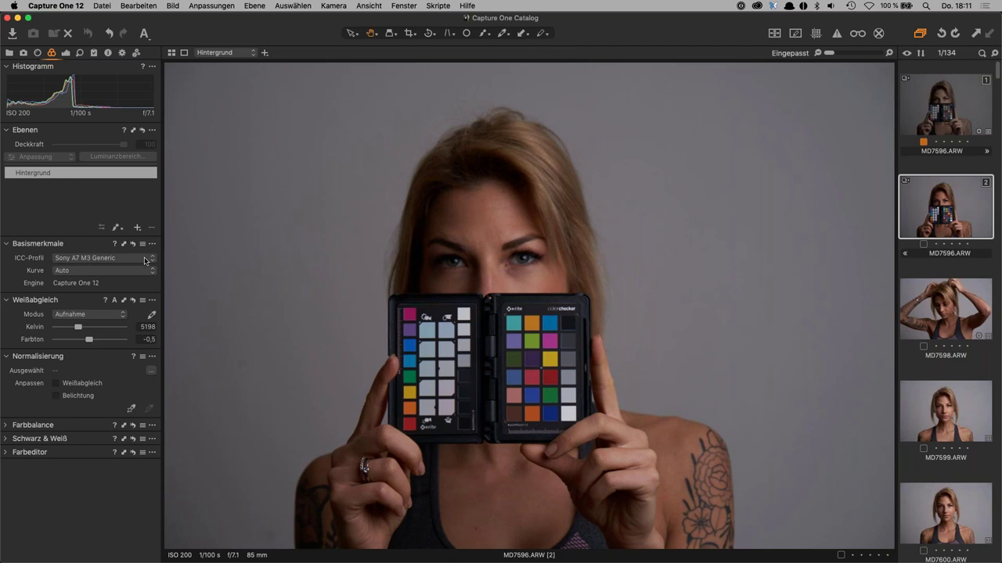
click(145, 261)
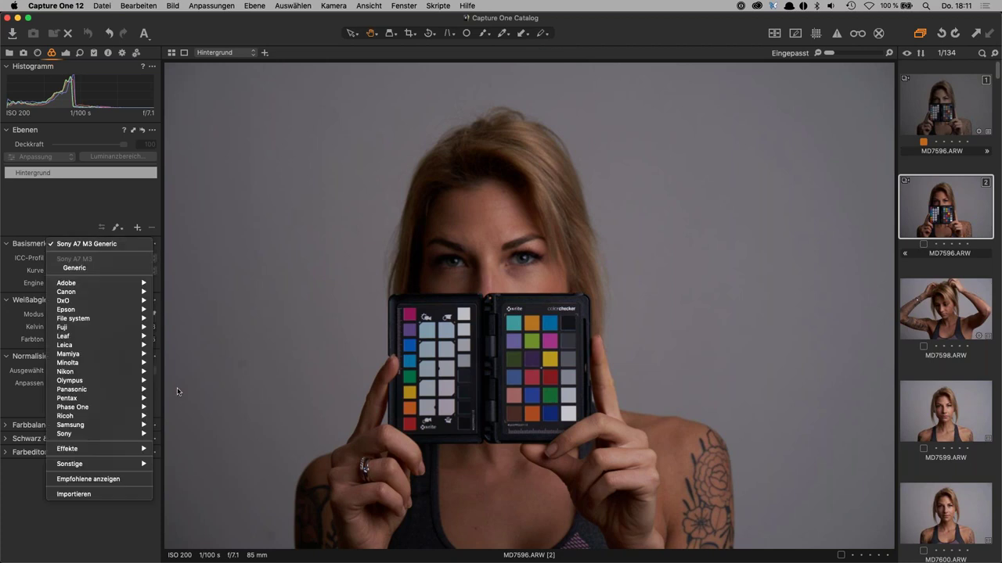
mouse_move(93, 464)
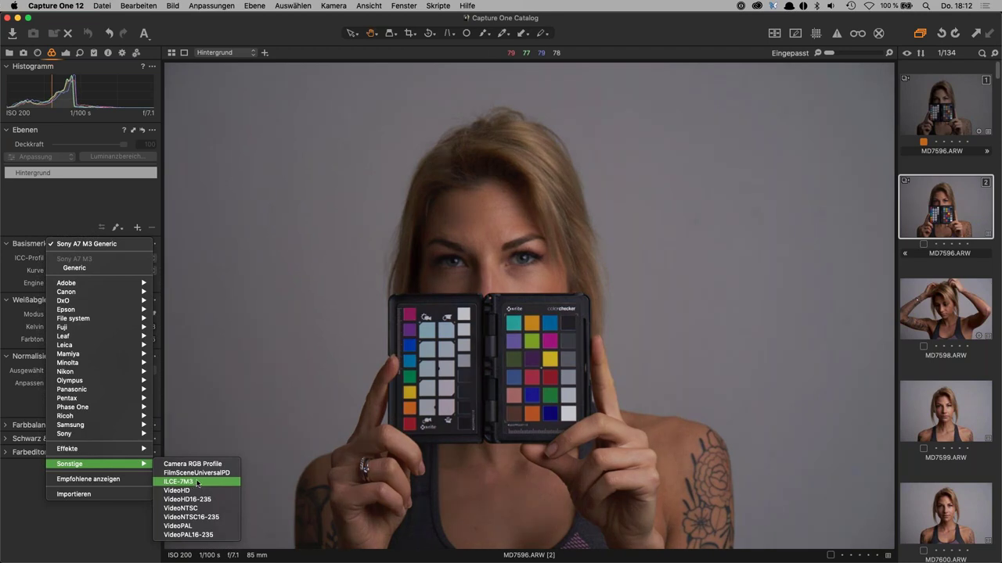
Apply the custom ILCE-7M3 ICC profile to the second MD7596 variant
key(Escape)
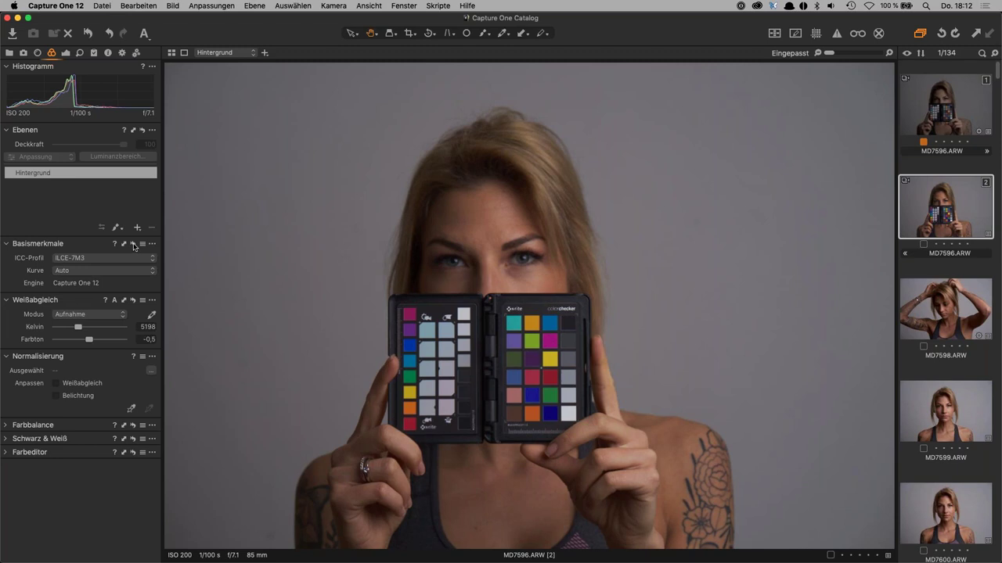
click(133, 245)
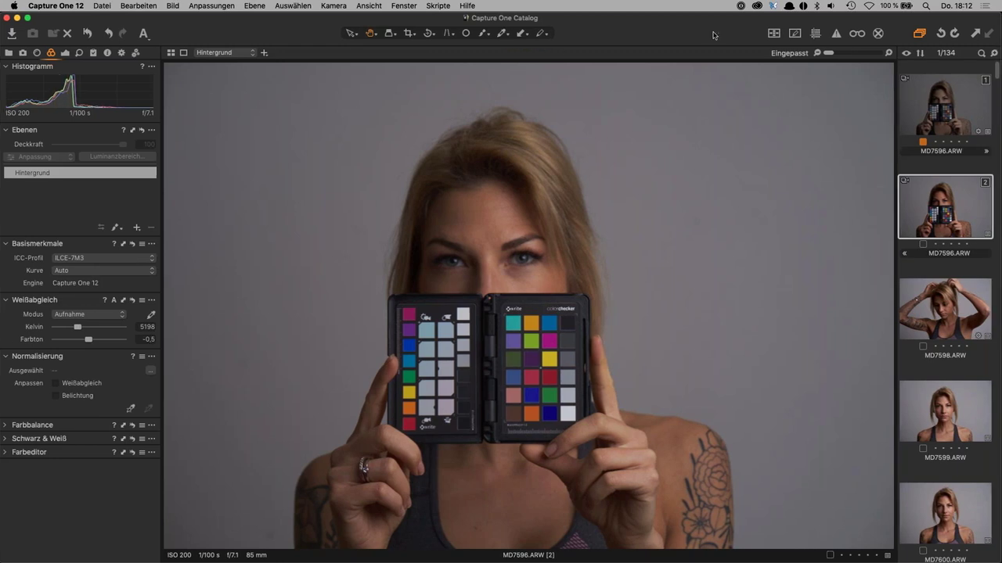
Hide the viewer via Ansicht > Viewer so thumbnails fill the window
key(super+t)
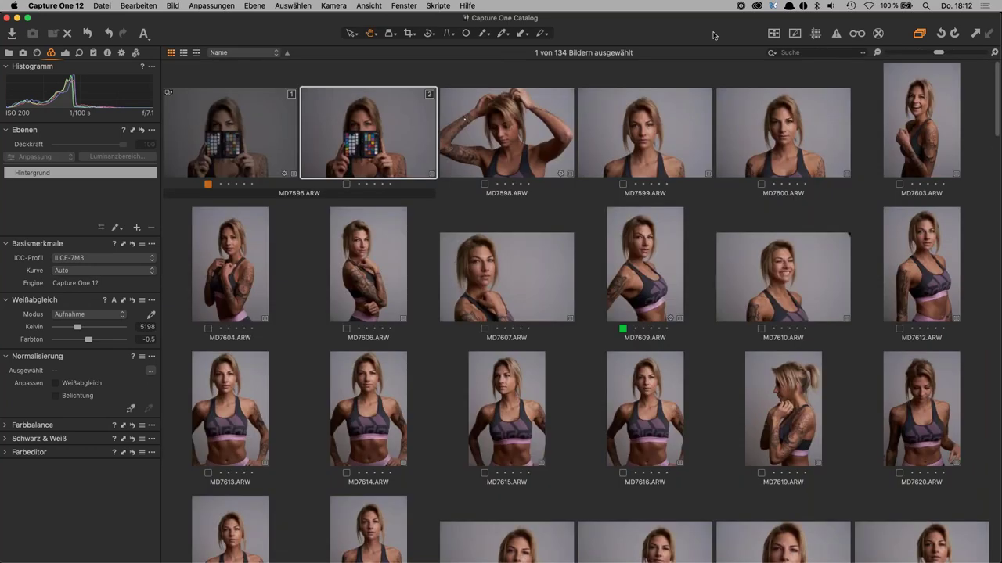
key(super+alt+v)
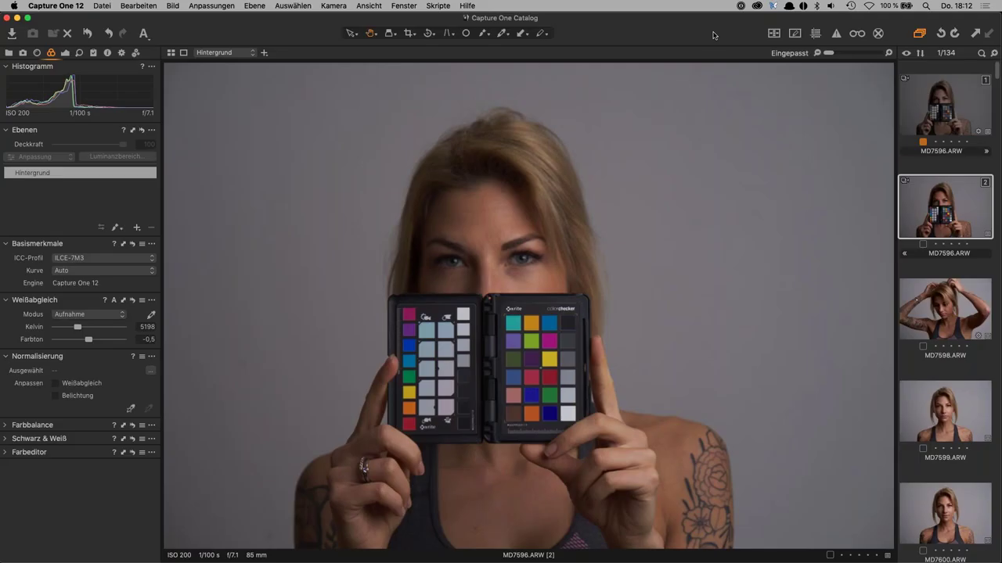
click(369, 6)
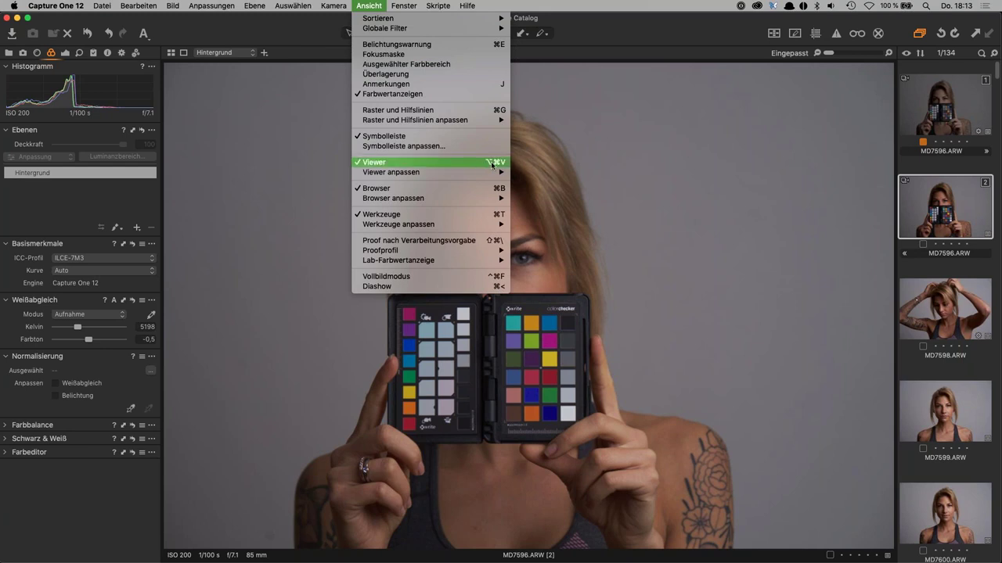
click(474, 162)
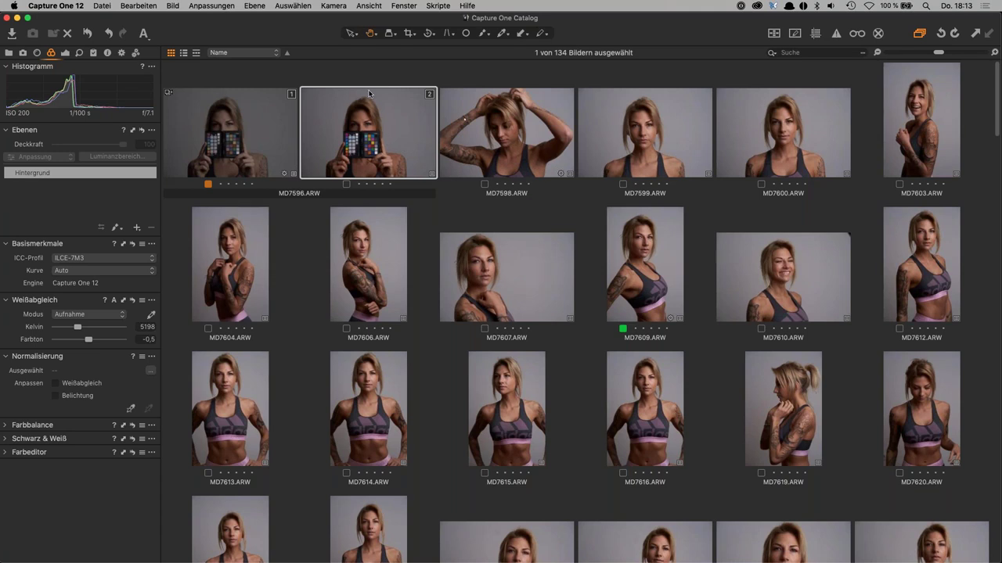
Extend the selection through MD7663 and show all selected images together in the viewer
scroll(691, 380, down, 5)
scroll(691, 384, down, 5)
scroll(705, 372, down, 5)
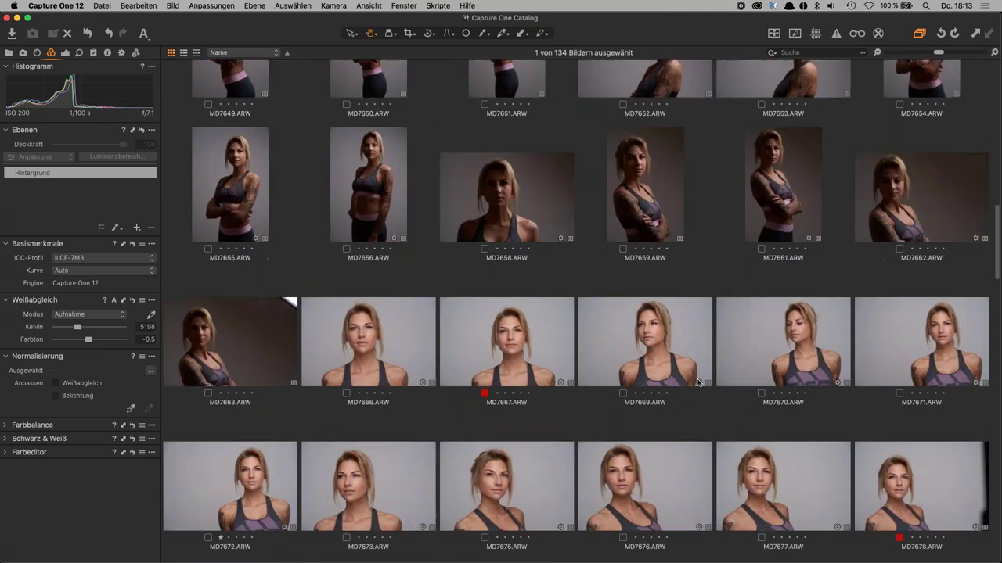
scroll(716, 358, up, 1)
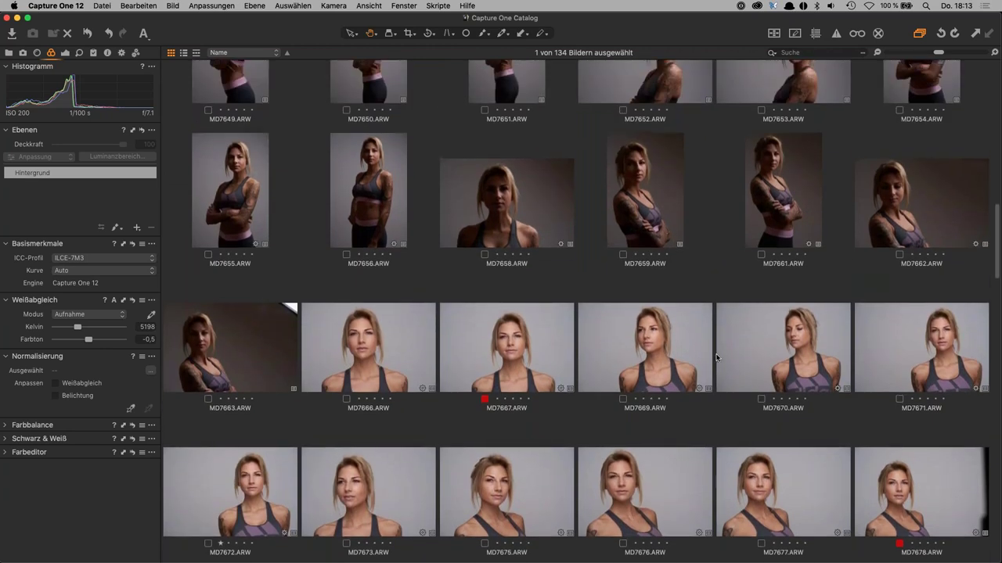
shift+click(255, 369)
scroll(497, 336, up, 1)
scroll(501, 340, up, 3)
scroll(504, 344, up, 2)
scroll(508, 351, up, 2)
scroll(510, 353, up, 1)
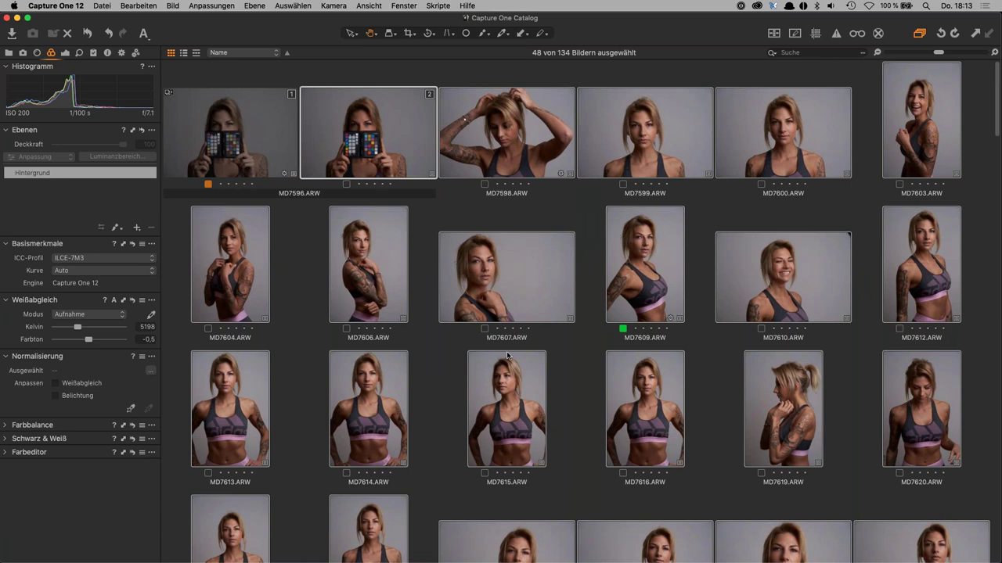
key(super+alt+v)
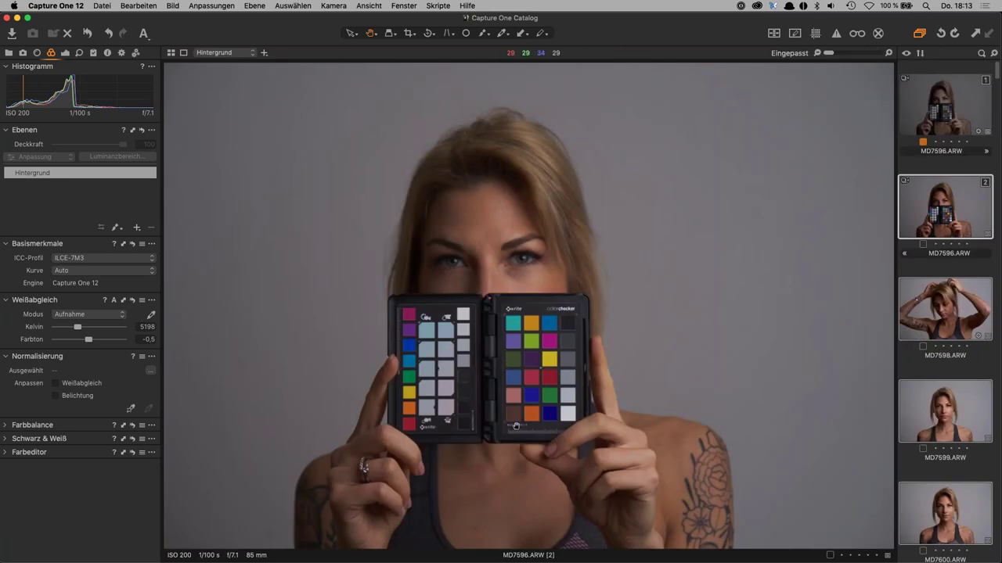
click(170, 55)
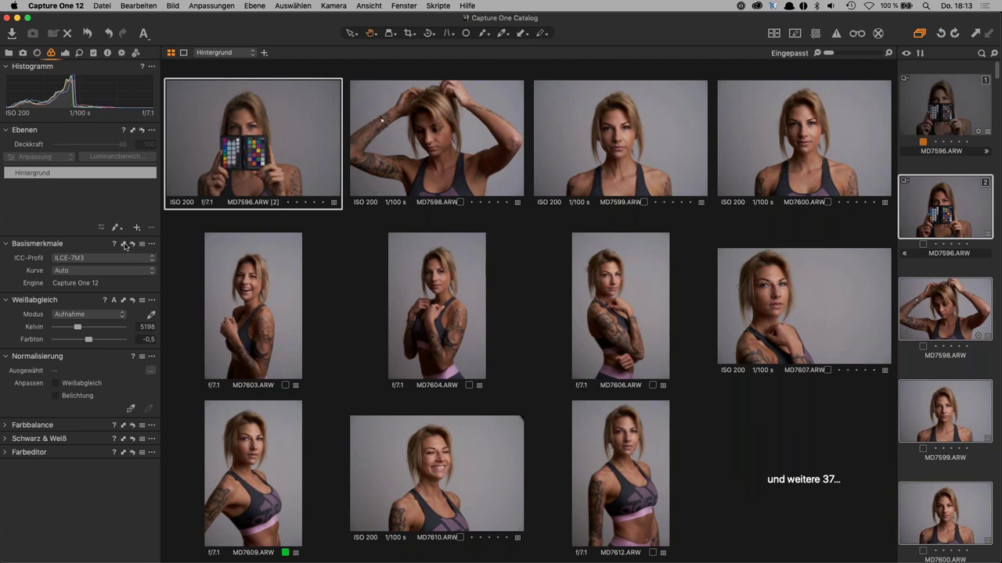
Apply the copied ILCE-7M3 camera profile and add MD7598 and MD7604 to the selection
click(122, 244)
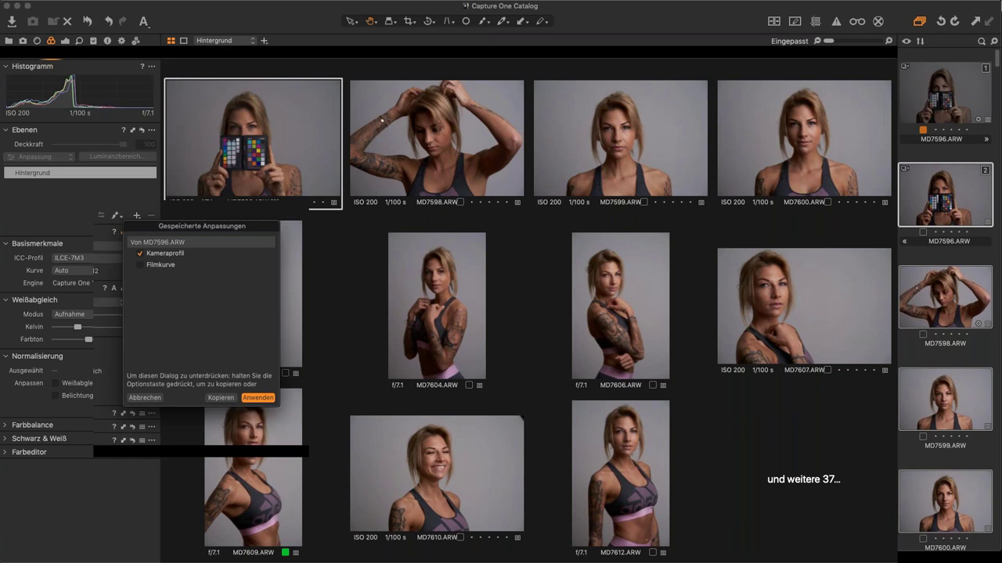
click(257, 409)
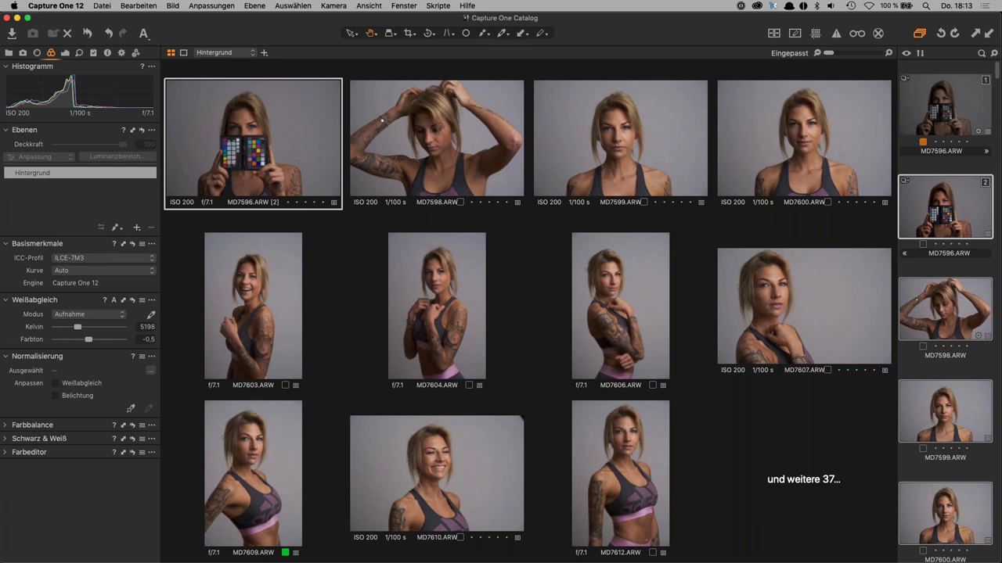
click(451, 152)
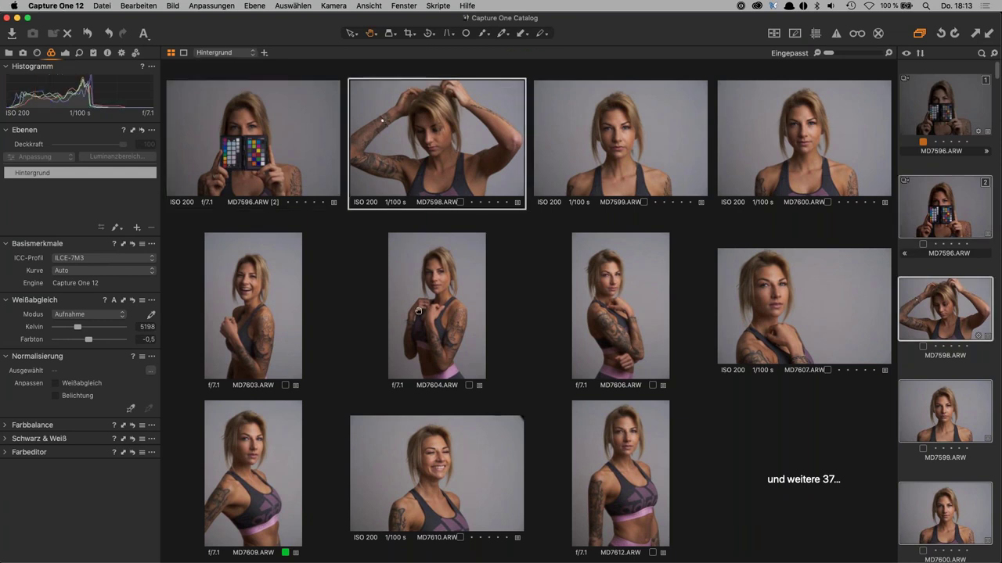
click(418, 311)
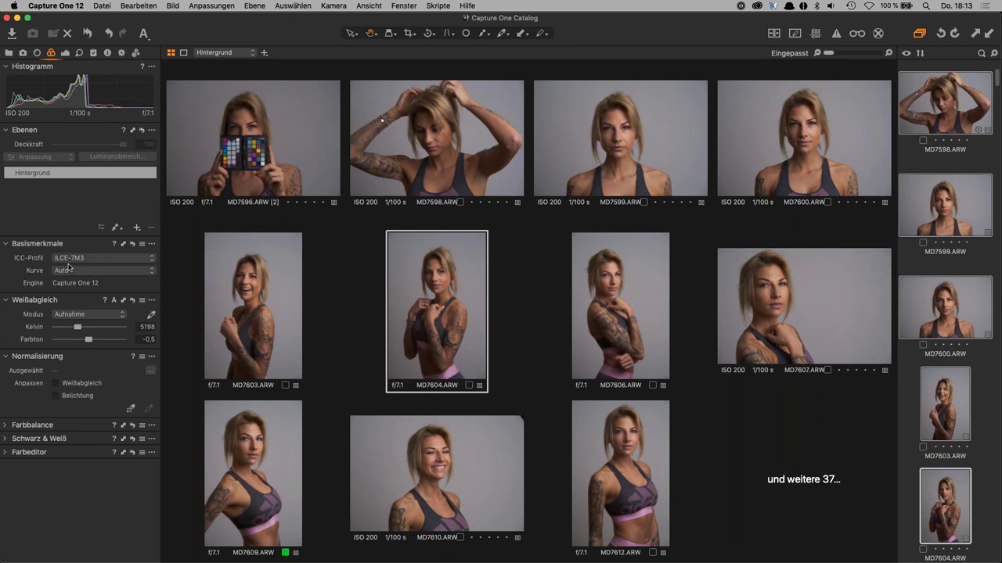
Close the copy-adjustments dialog, clear the selection and show MD7599 alone
click(123, 244)
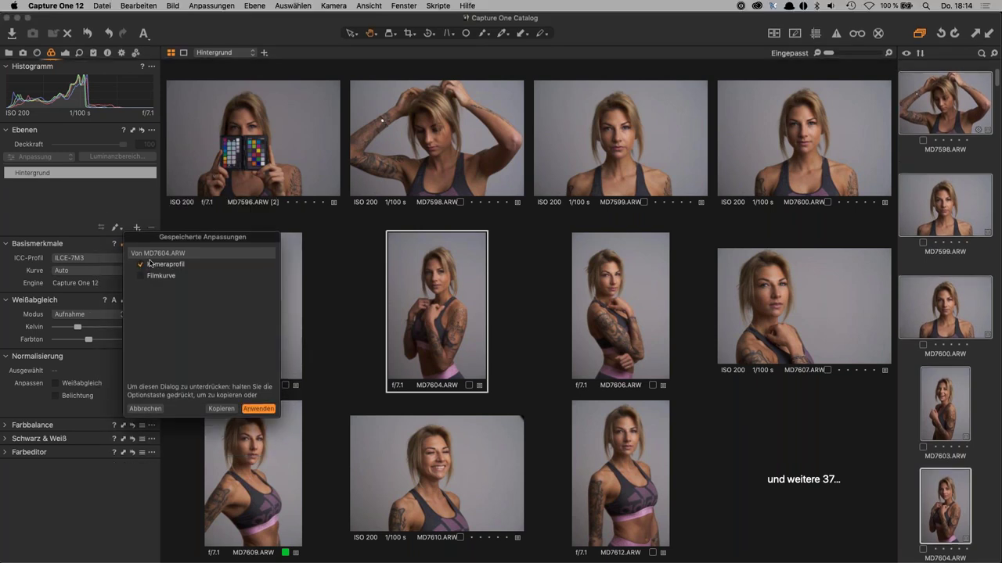
click(259, 409)
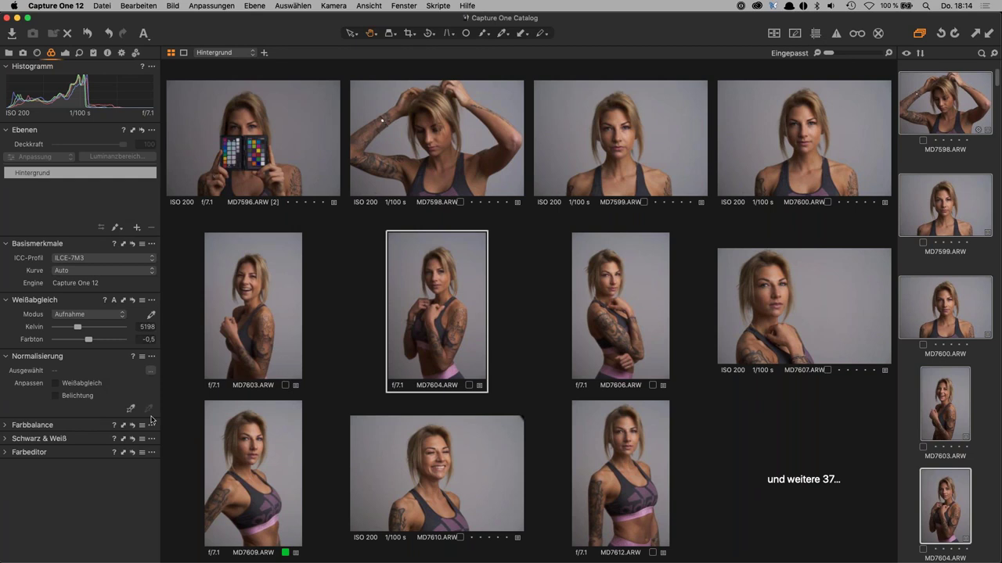
key(super+d)
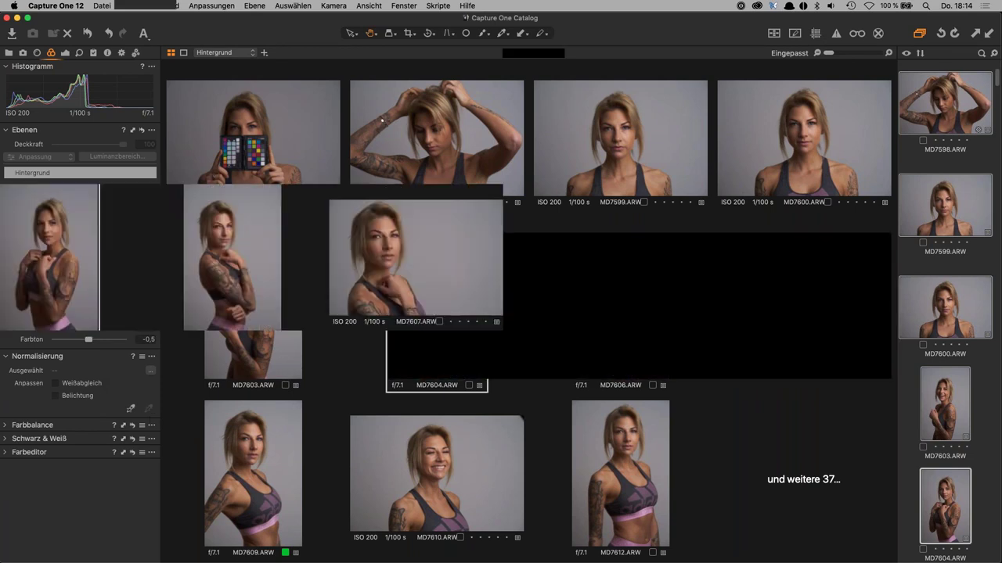
click(948, 201)
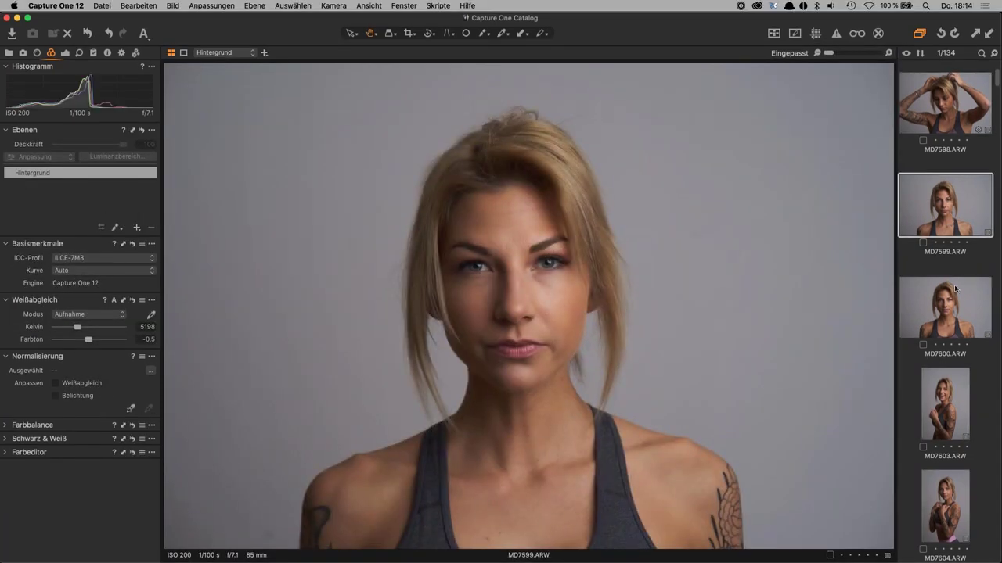
In the browser grid, select the range from MD7598 through MD7656
click(944, 309)
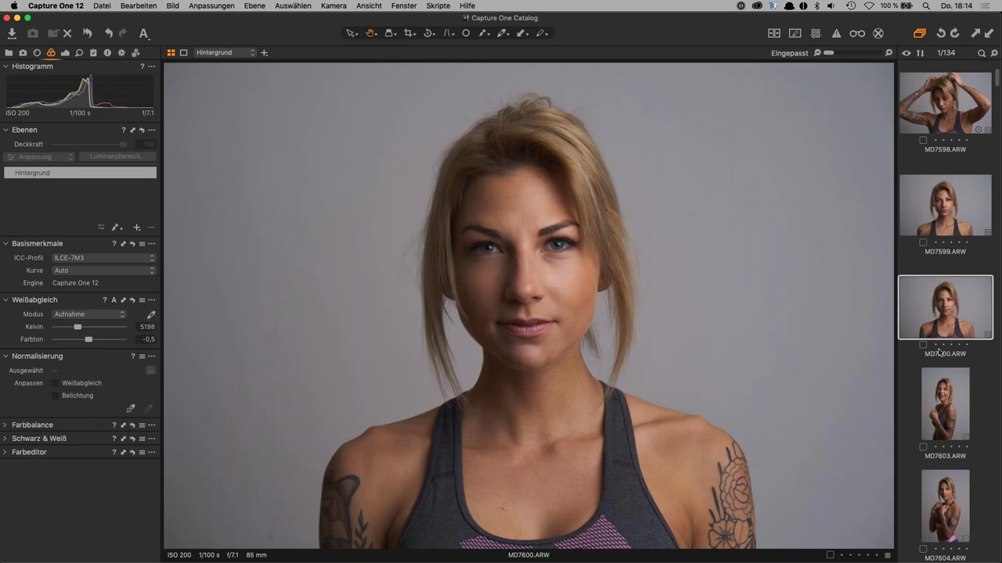
key(super+alt+v)
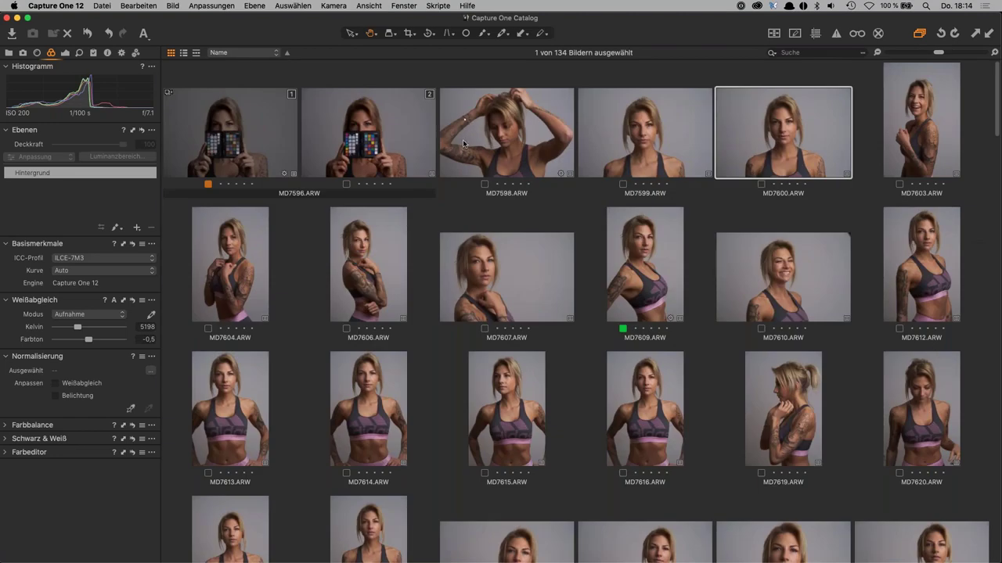
click(494, 135)
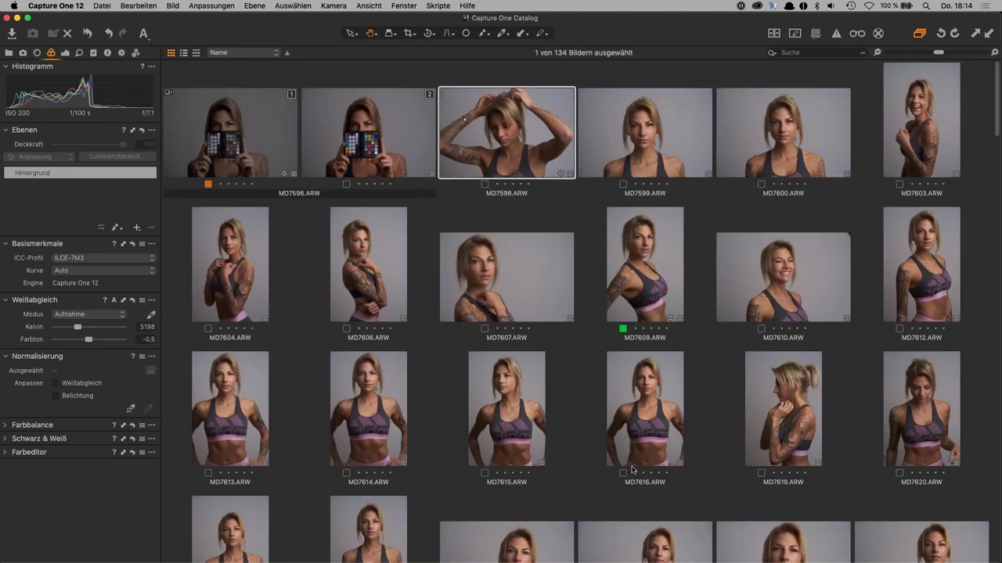
scroll(632, 469, down, 1)
scroll(632, 470, down, 5)
scroll(632, 469, down, 4)
scroll(632, 470, down, 4)
scroll(632, 469, down, 3)
scroll(577, 477, down, 2)
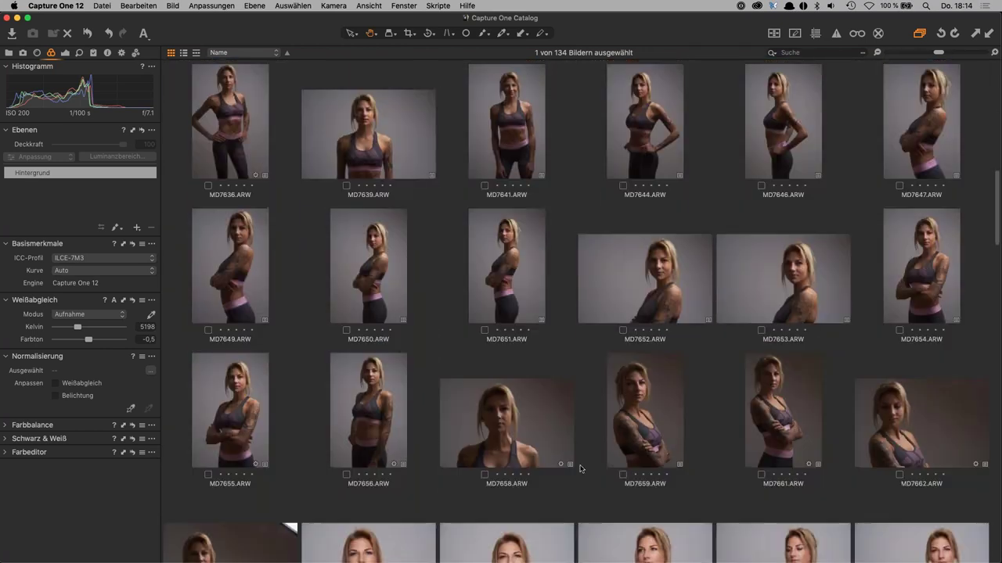
shift+click(370, 428)
scroll(460, 451, up, 3)
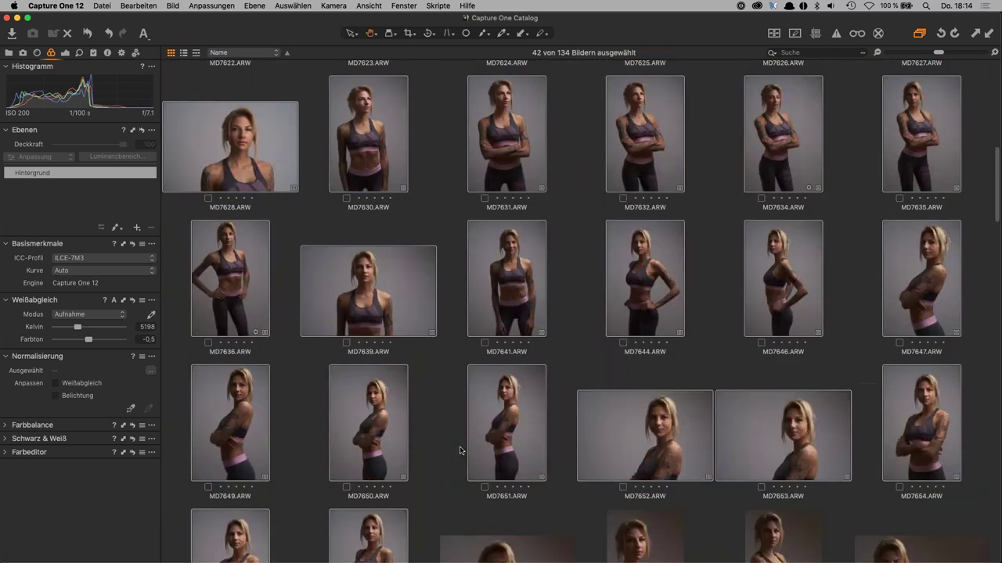
scroll(460, 449, up, 4)
scroll(461, 447, up, 3)
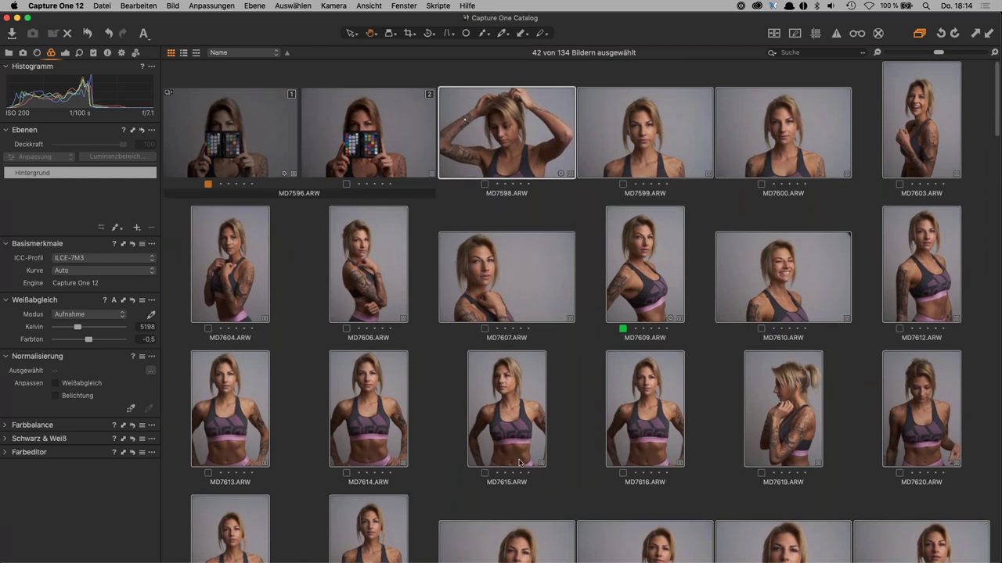
Make MD7609 the primary selection and show it alone in the viewer
click(656, 262)
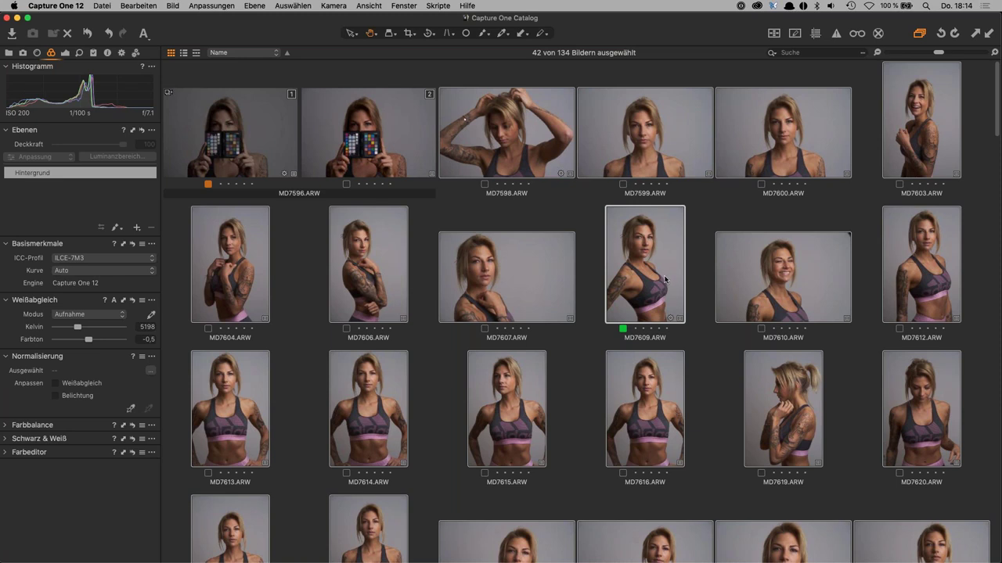
key(super+b)
click(171, 53)
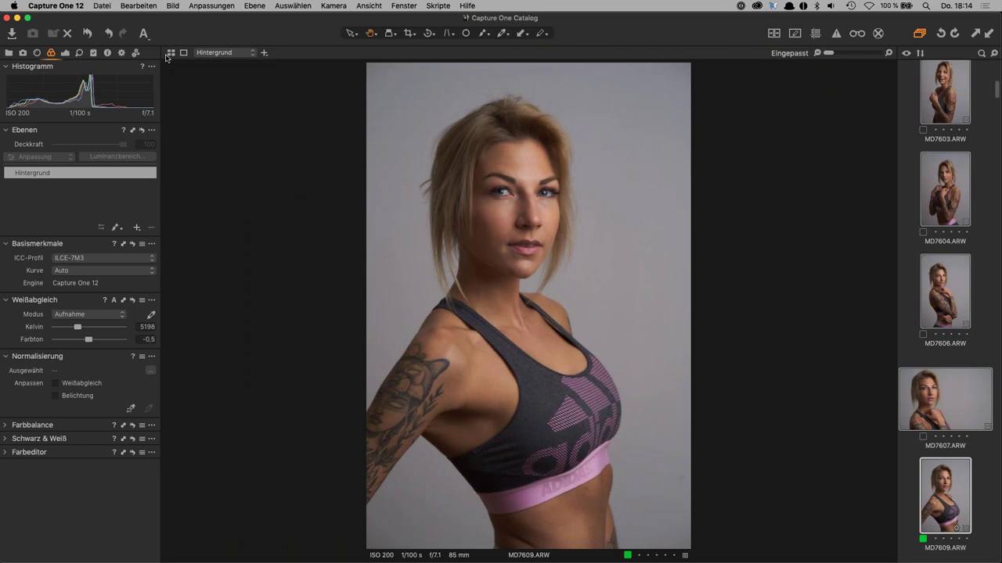
click(167, 56)
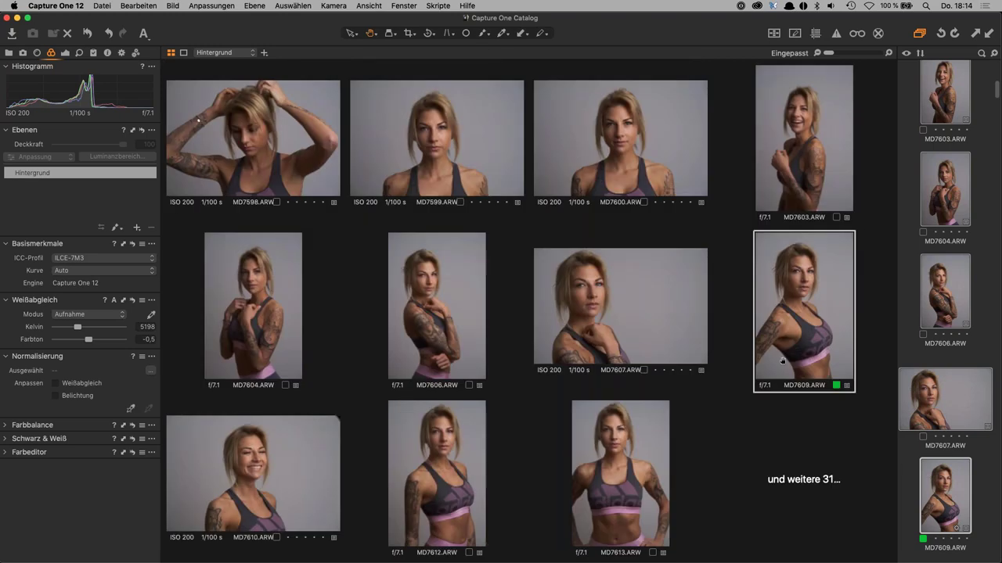
click(170, 53)
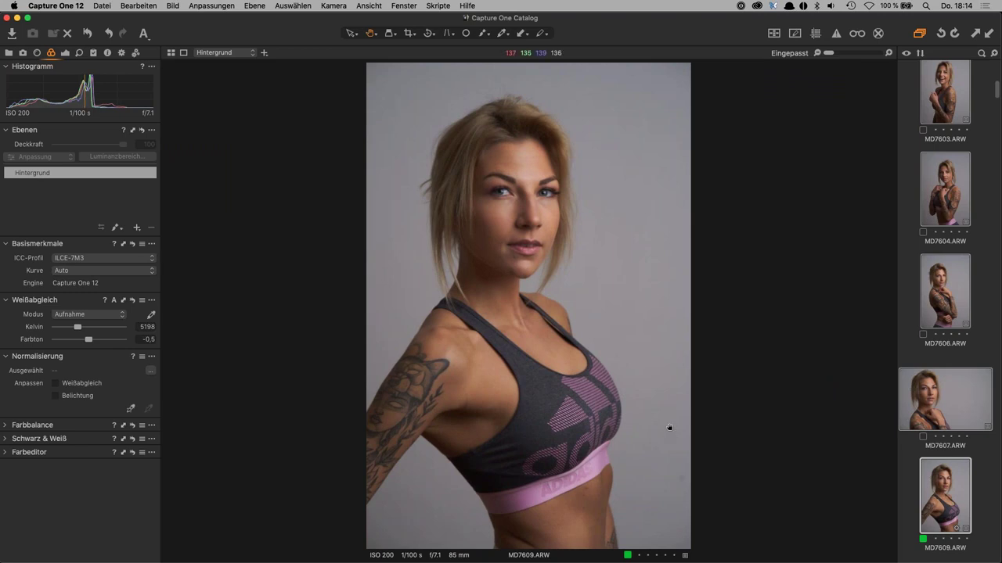
Lift MD7609's HDR shadows to 9 and raise its exposure to 0,11
click(65, 52)
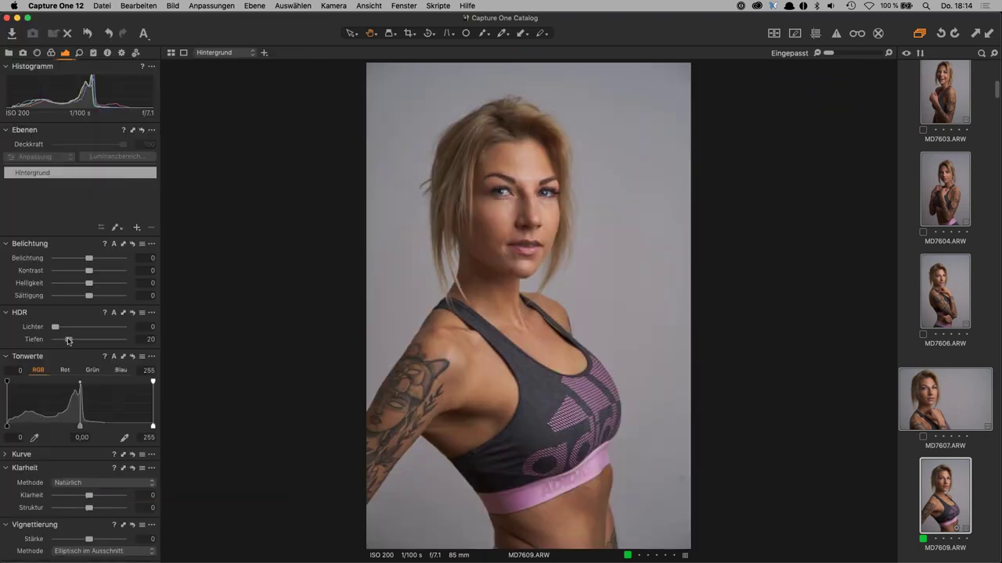
drag(56, 340, 62, 340)
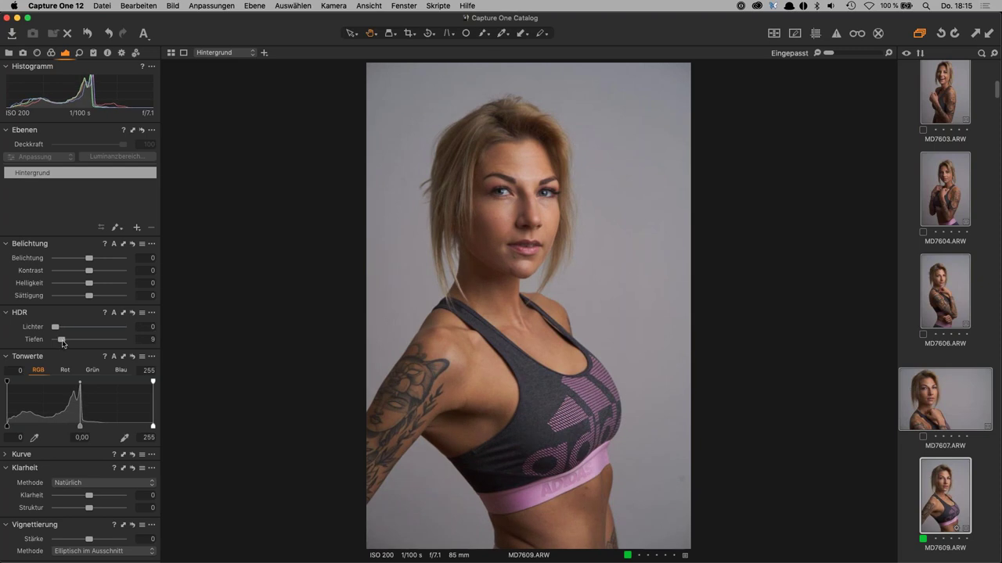
drag(89, 258, 90, 258)
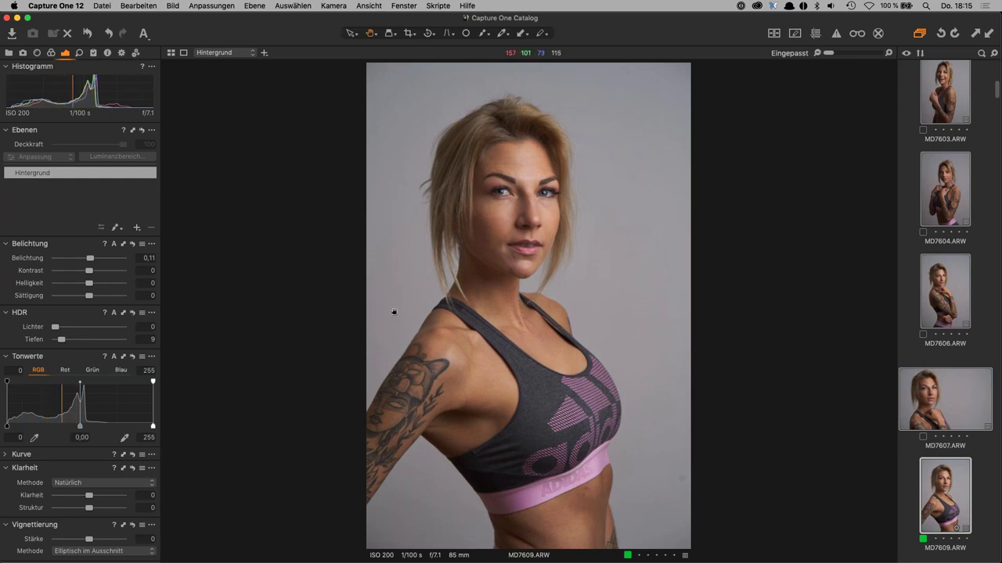
click(51, 53)
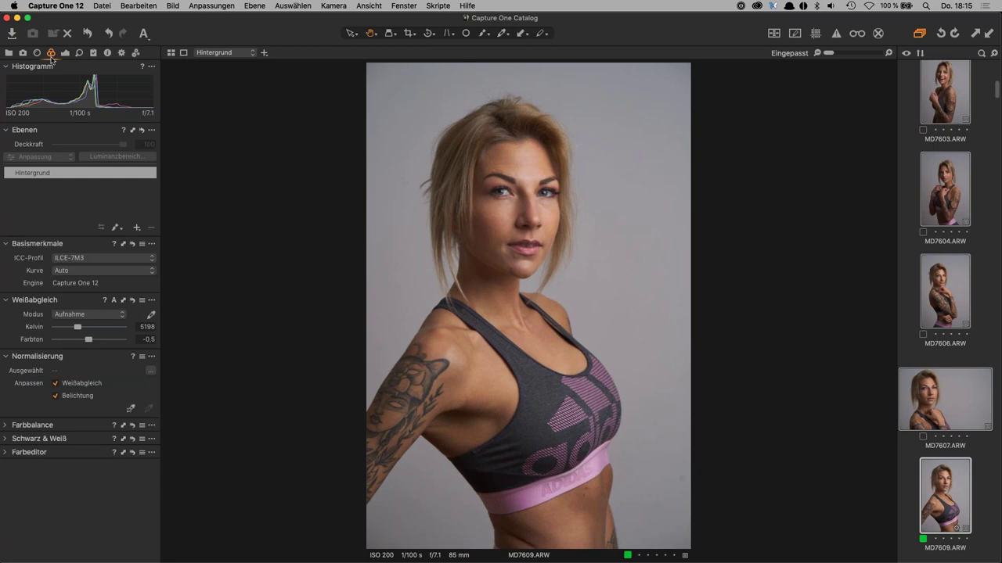
Sample the model's cheek in the Skin Tone colour editor, capturing RGB 199, 121, 93
alt+click(5, 453)
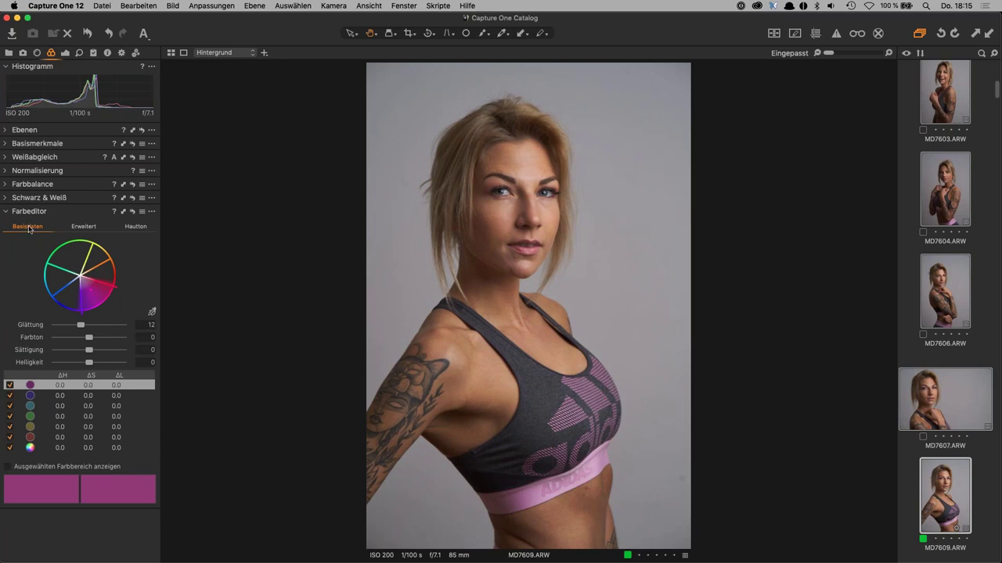
click(91, 233)
click(137, 226)
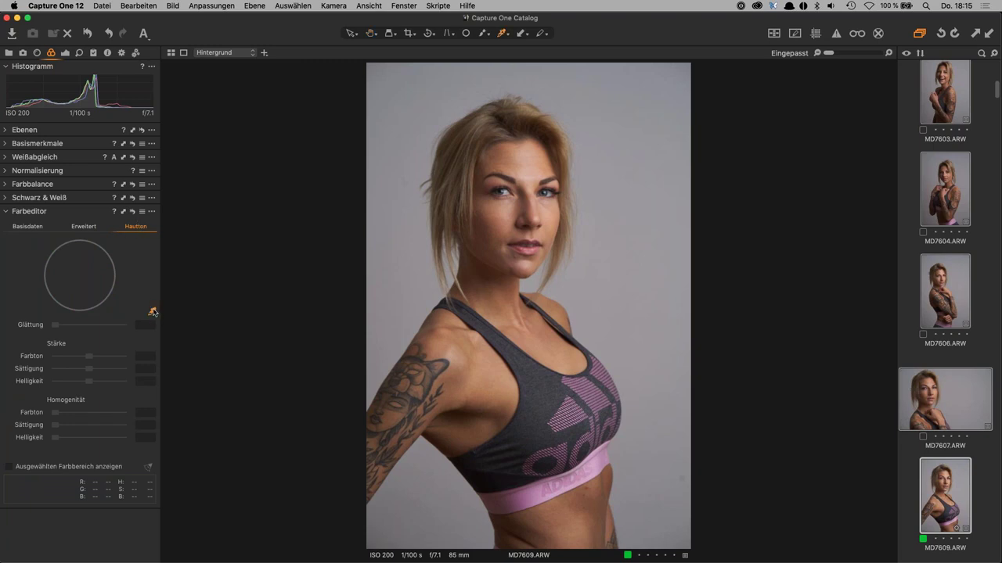
click(152, 312)
click(506, 219)
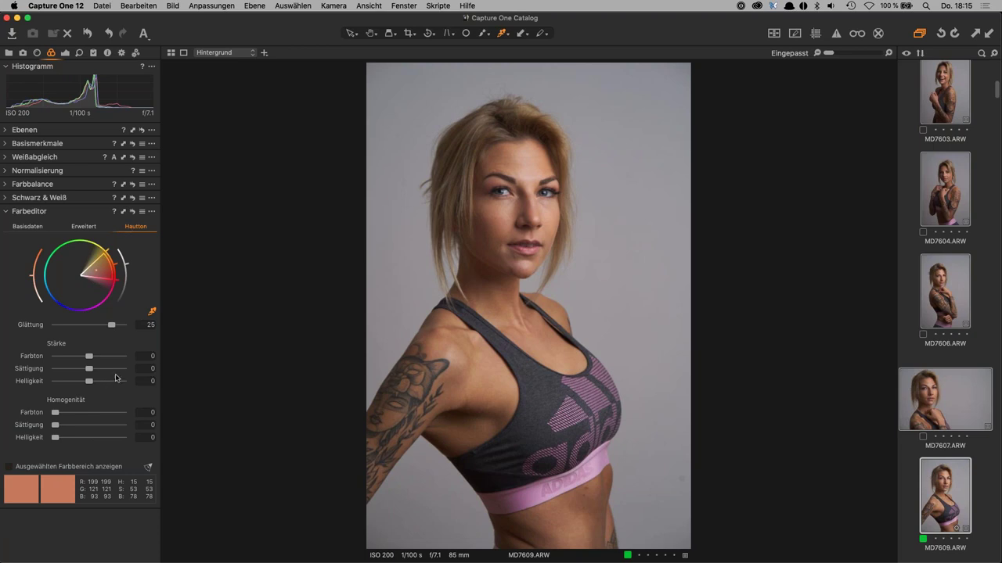
Set MD7609's skin tone to saturation -5,8, lightness 1,4, uniformity hue 45,5, then end sampling
drag(89, 369, 54, 369)
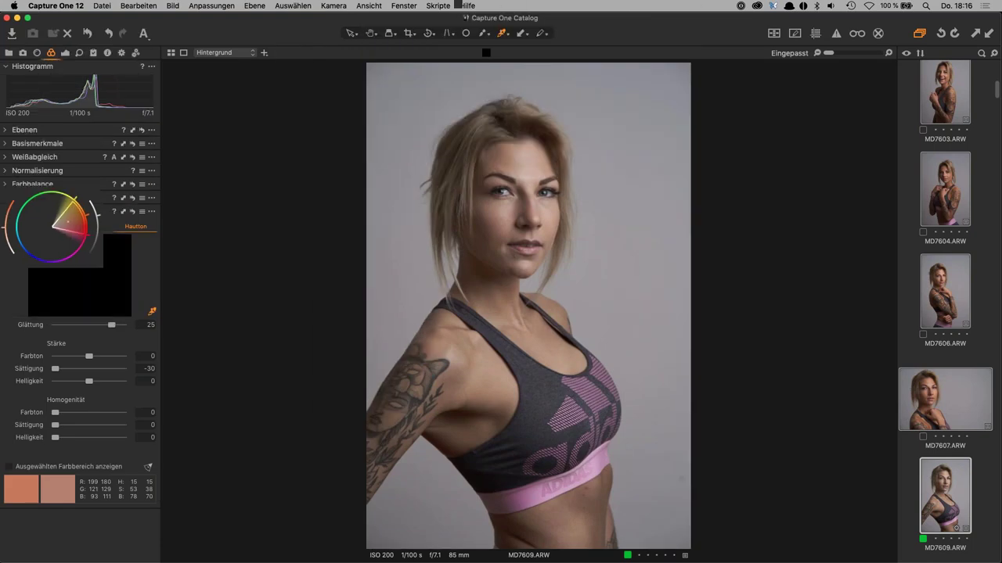
click(55, 368)
drag(55, 368, 94, 383)
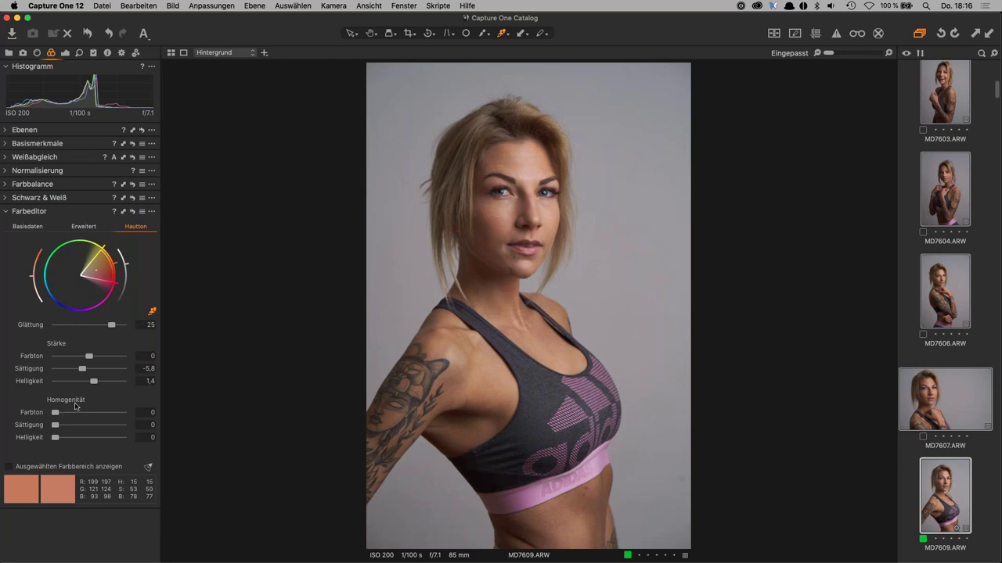
drag(55, 412, 99, 413)
double_click(101, 413)
mouse_move(55, 412)
mouse_down()
mouse_move(119, 412)
mouse_move(86, 412)
mouse_move(86, 425)
mouse_move(55, 436)
mouse_move(94, 437)
mouse_up()
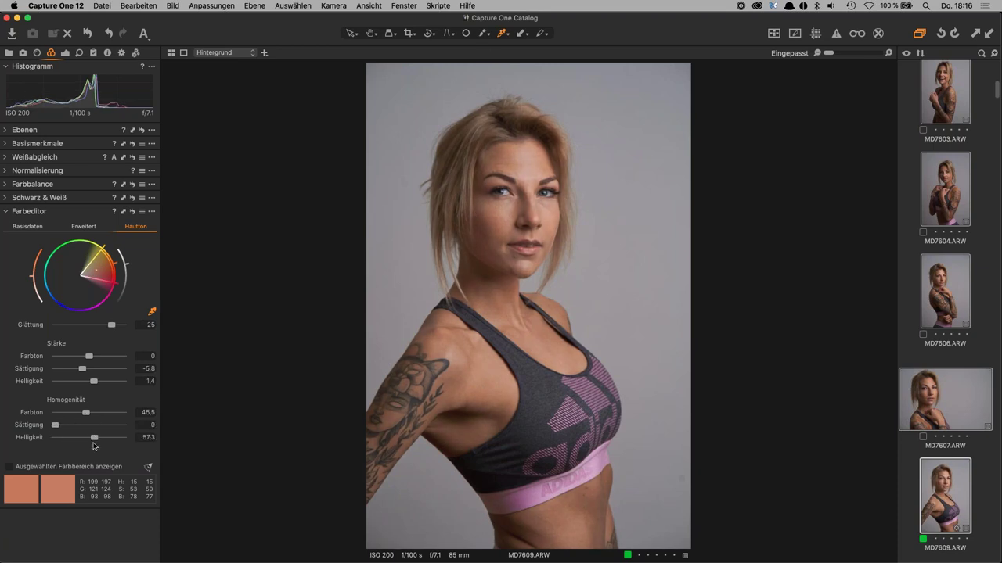
double_click(94, 438)
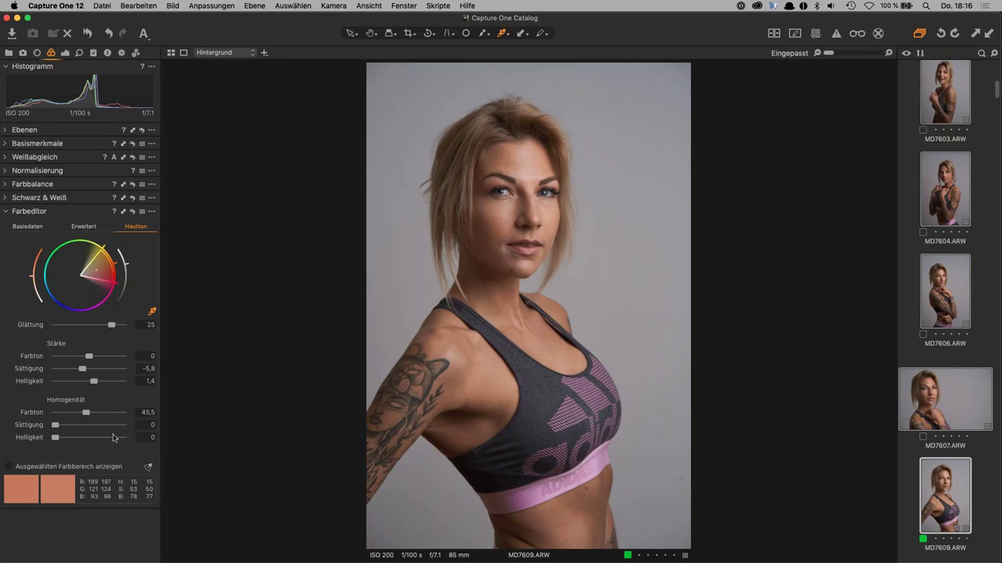
click(372, 34)
Toggle Multi view and the Browser, return to MD7609 alone, then show the Edit menu
click(171, 54)
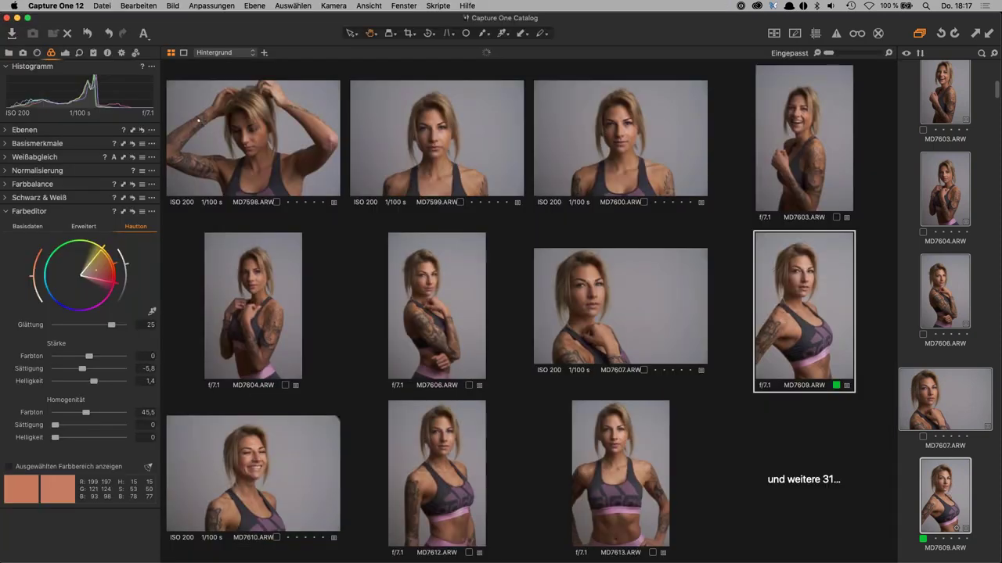
key(alt+super+v)
key(alt+super+v)
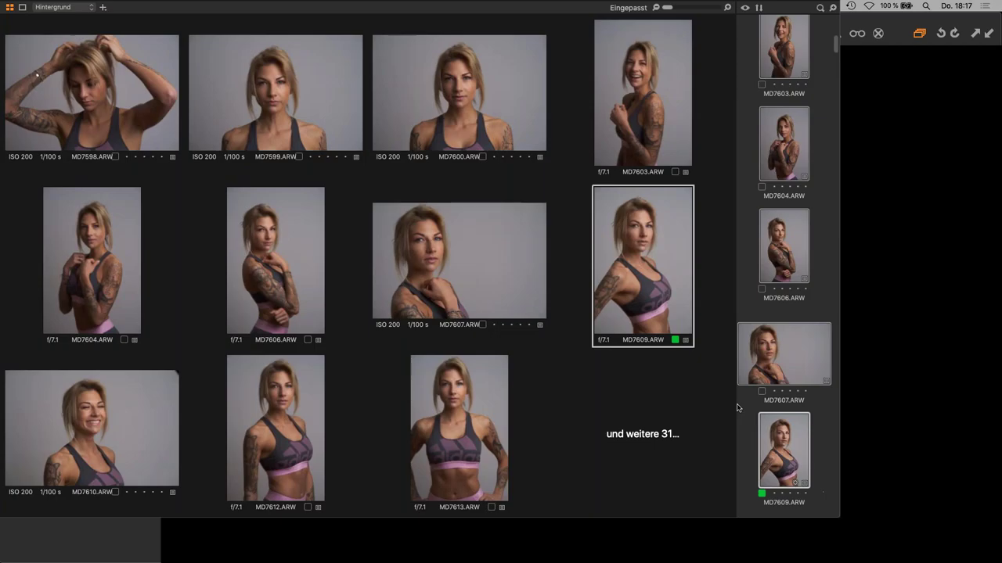
click(170, 53)
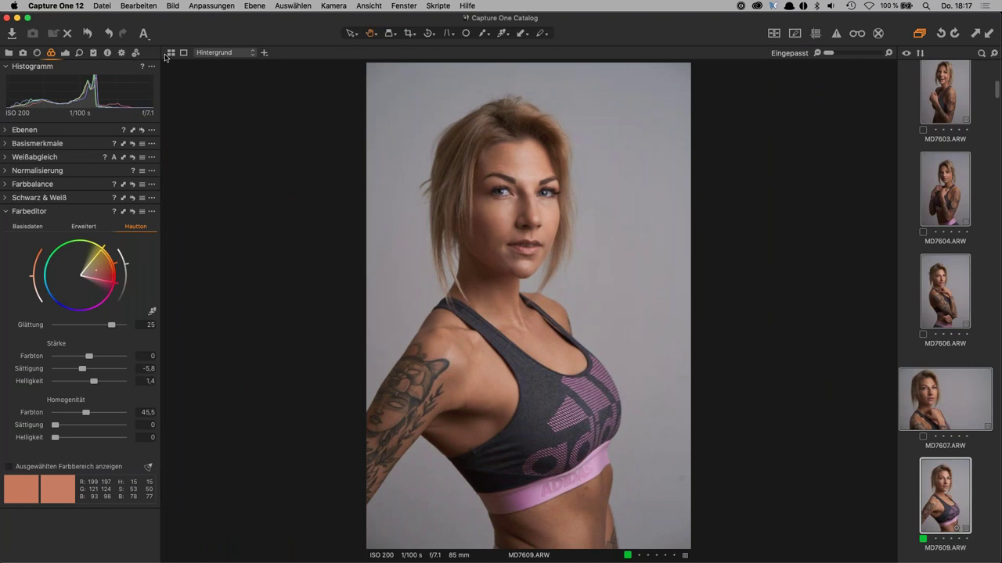
click(217, 7)
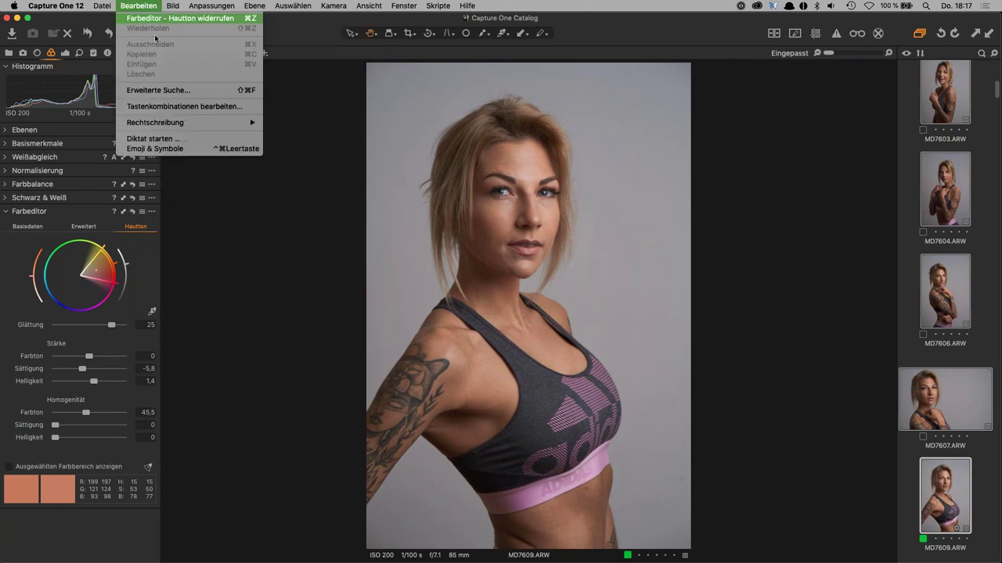
click(188, 106)
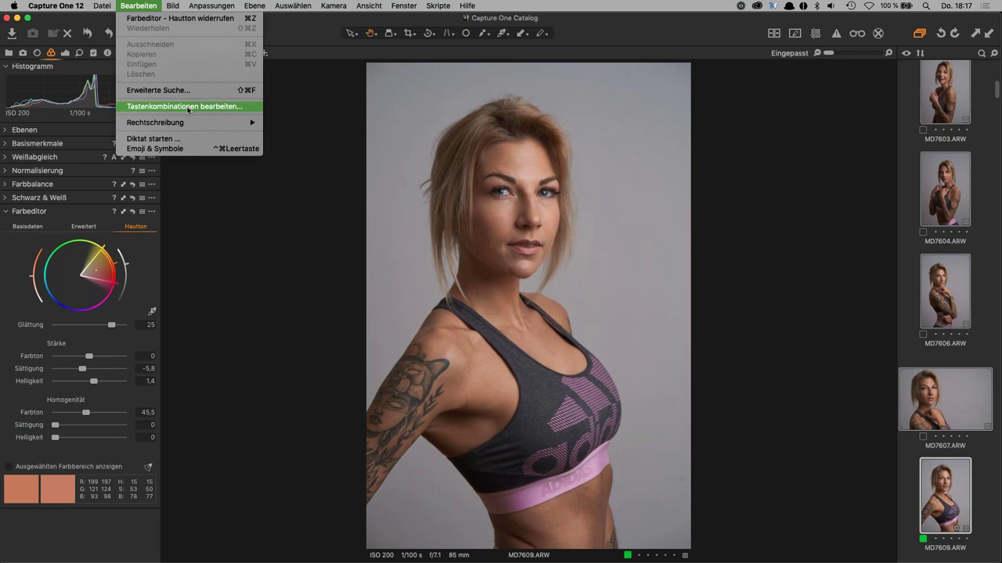
click(189, 108)
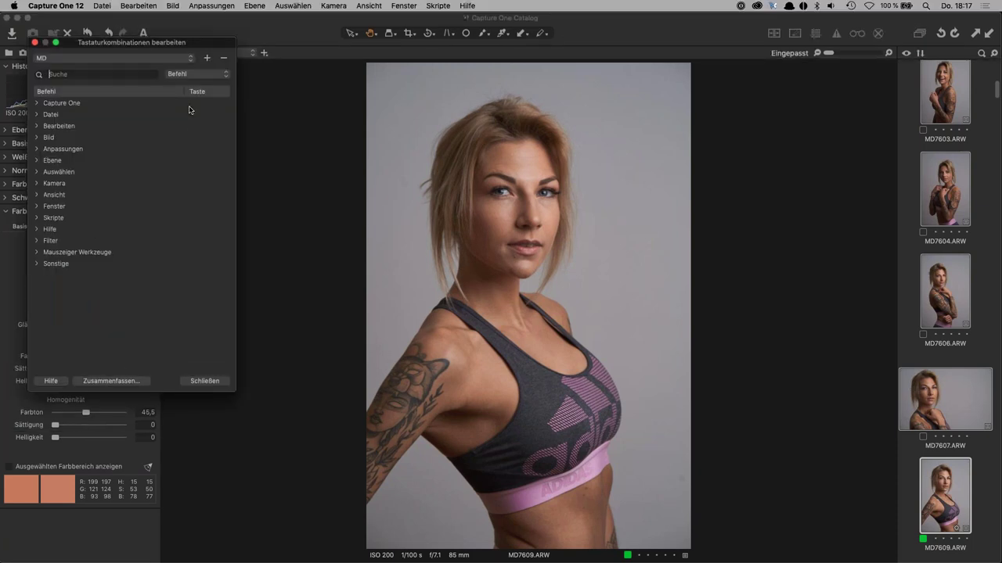
click(193, 74)
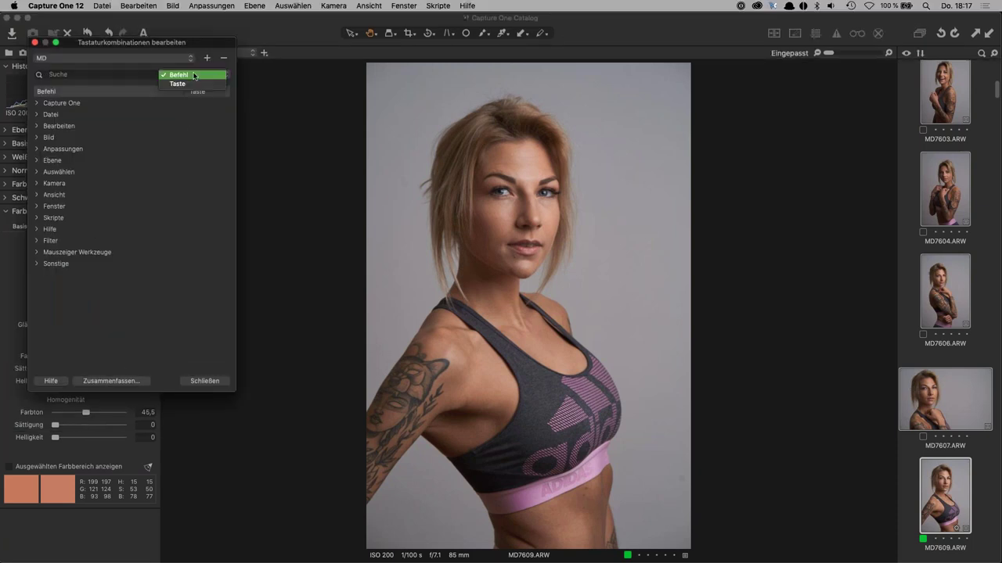
click(188, 85)
key(ctrl+s)
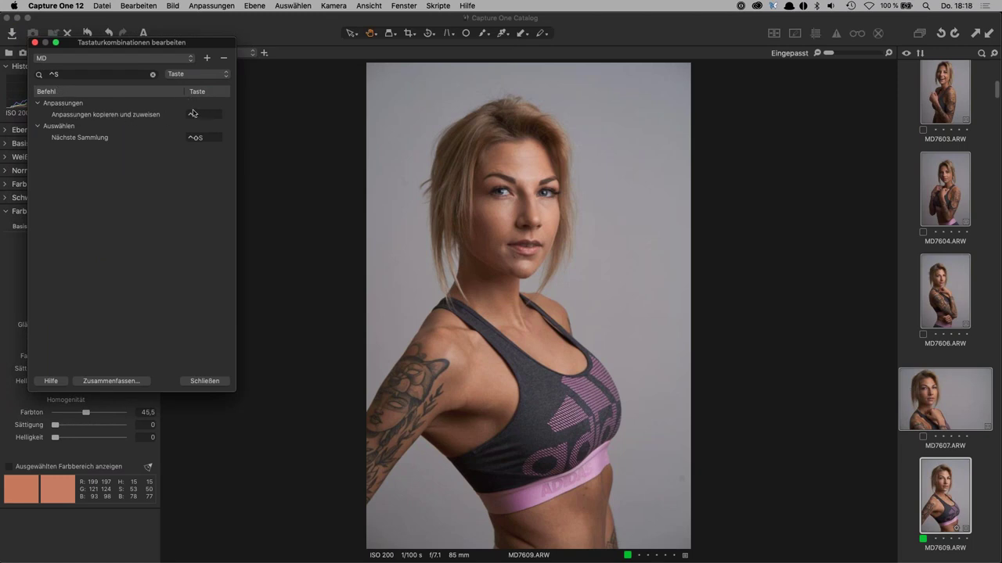
click(213, 383)
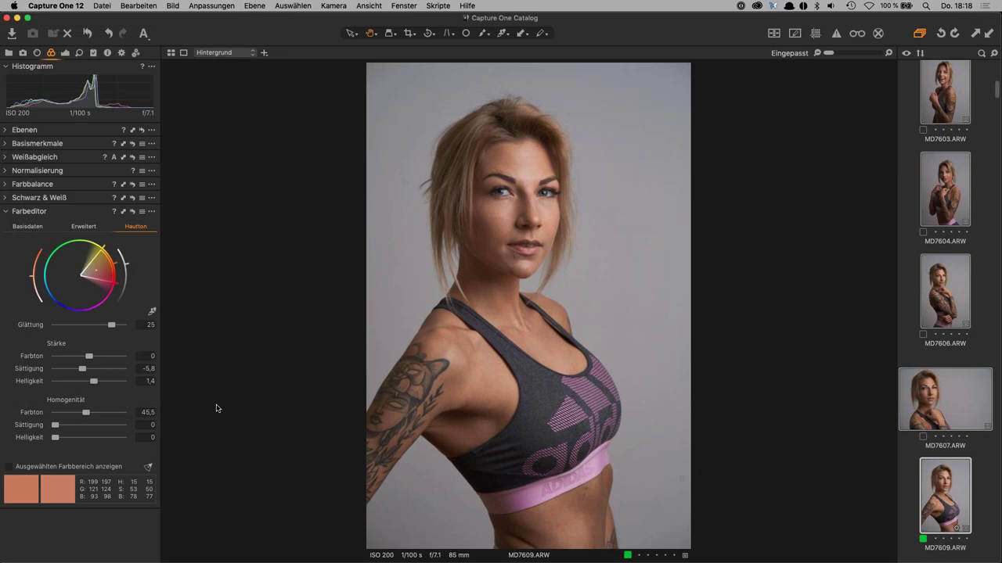
Apply MD7609's ticked adjustments, including the skin-tone edit, to the other selected portraits
key(super+shift+c)
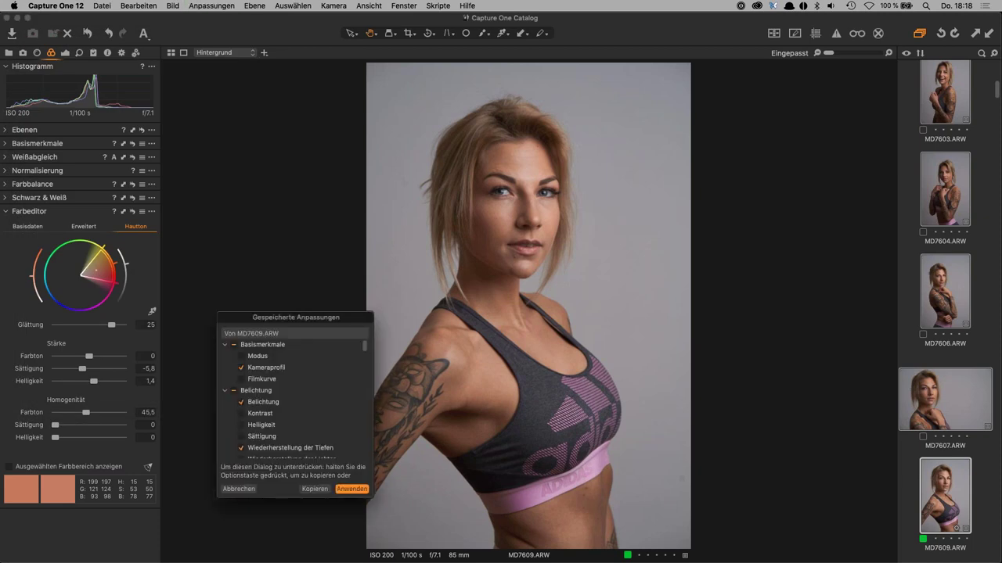
drag(313, 317, 283, 215)
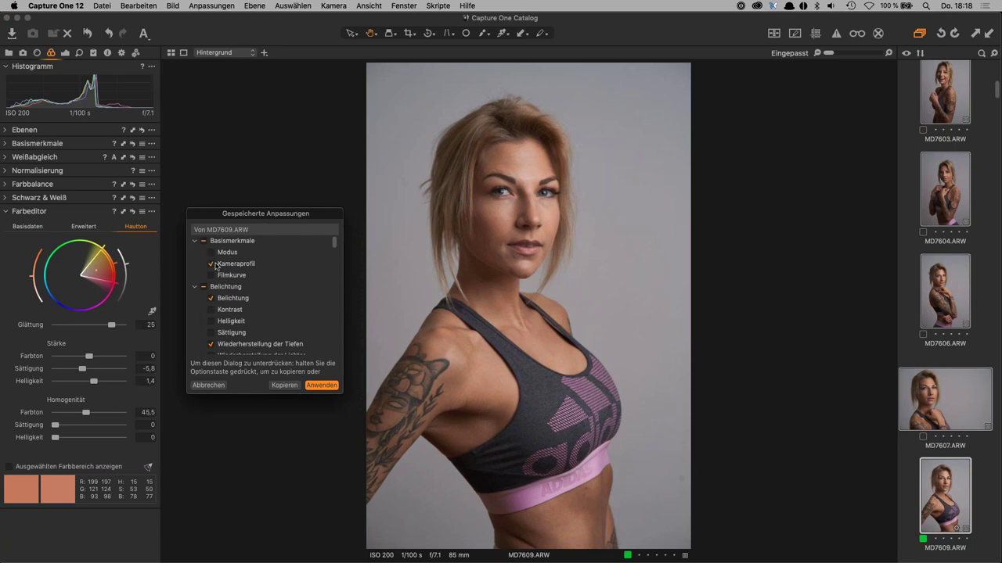
scroll(334, 243, down, 1)
scroll(324, 252, down, 3)
scroll(336, 252, down, 2)
scroll(334, 254, down, 2)
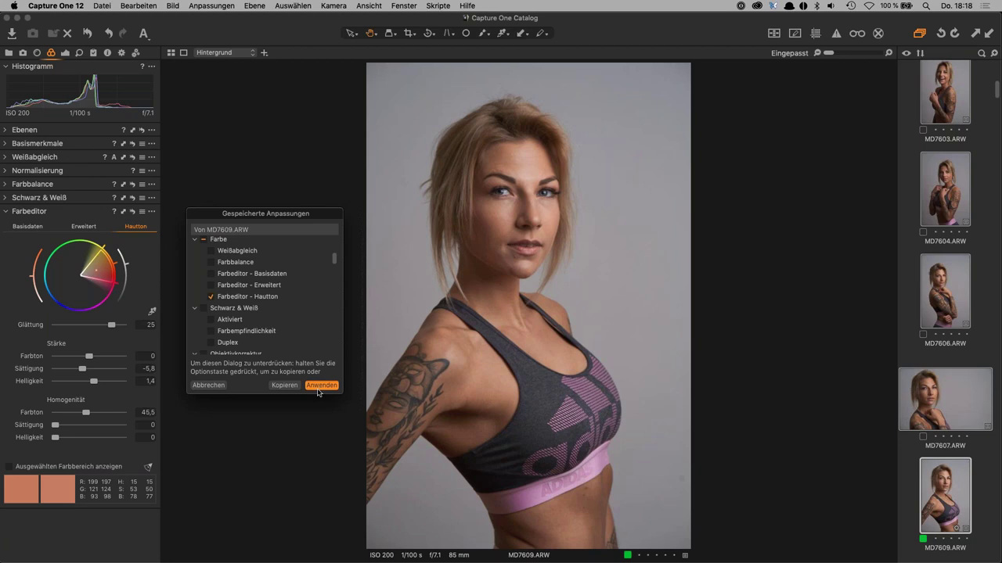
click(321, 385)
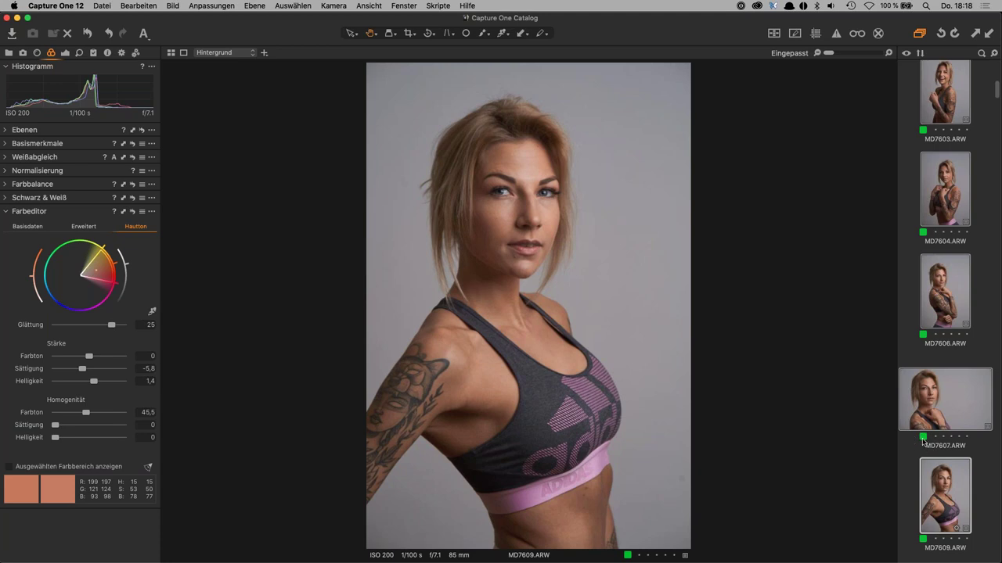
Reopen the Copy and Apply Adjustments dialog and cancel it without applying anything
key(super+shift+c)
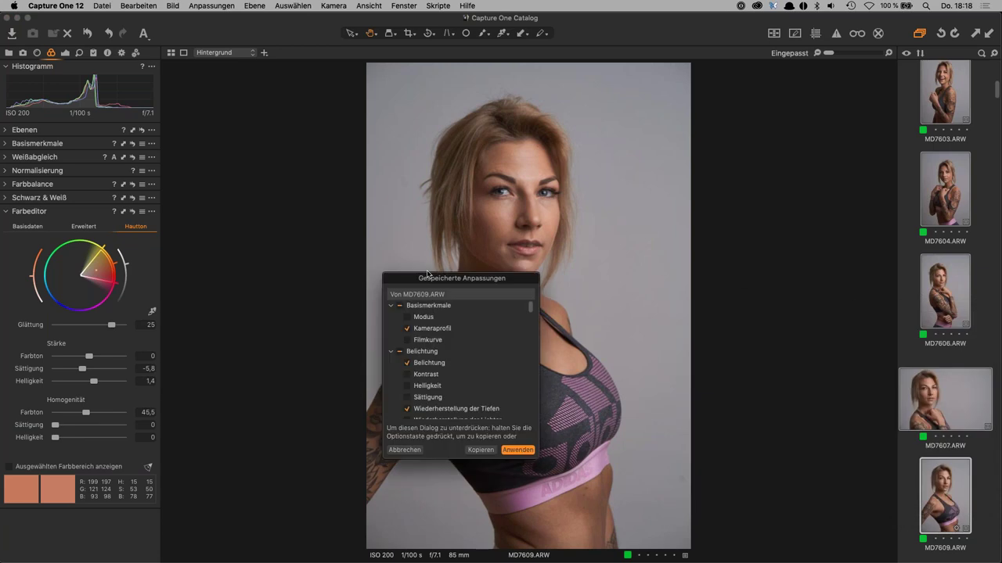
drag(336, 246, 336, 321)
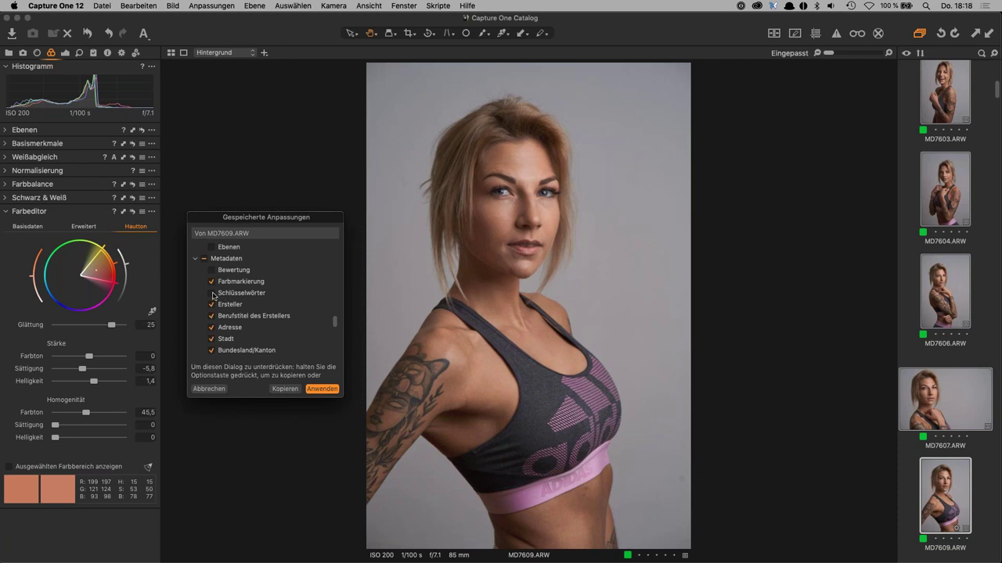
click(217, 391)
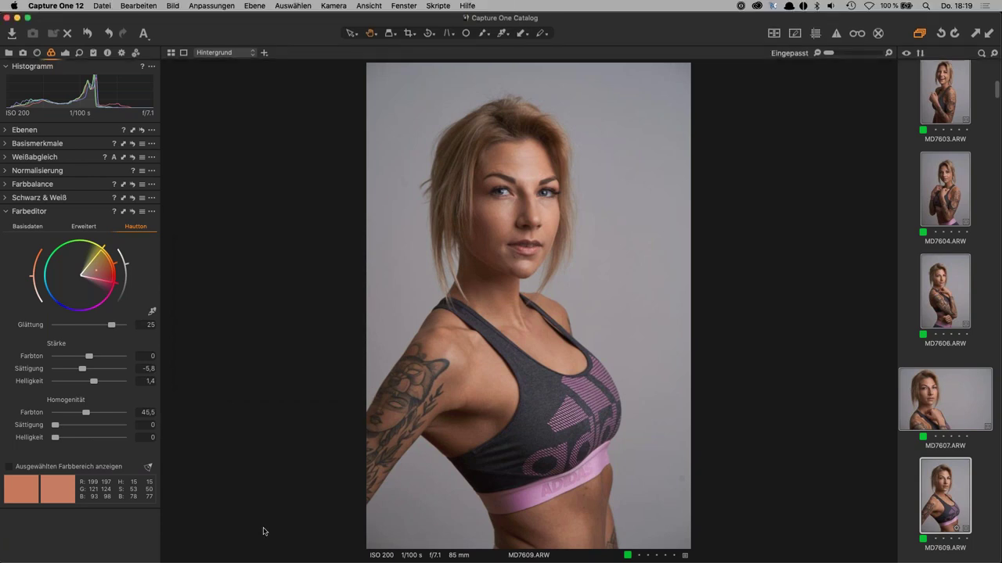
Undo the copied colour tags and deselect all images
key(plus)
key(plus)
key(minus)
key(minus)
click(980, 361)
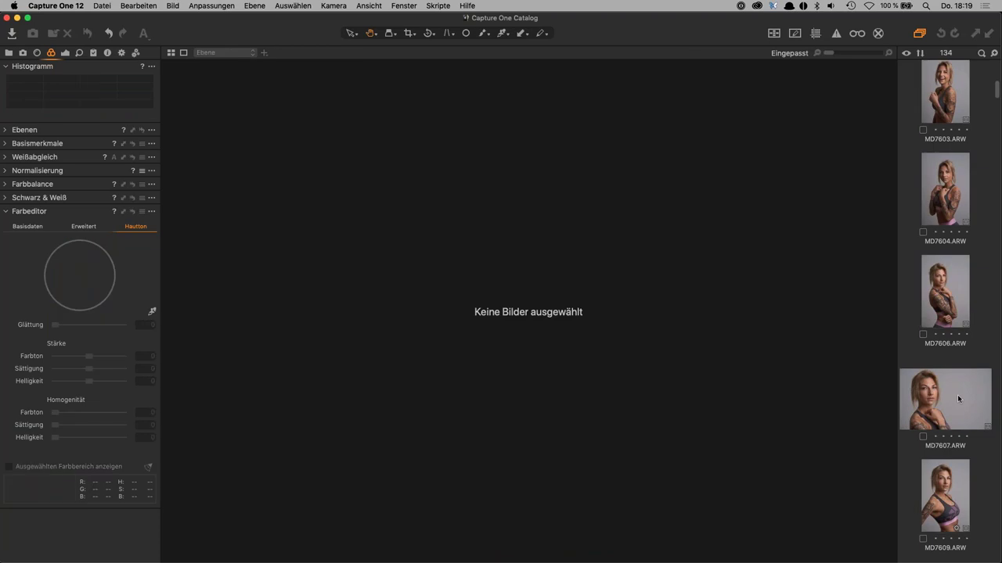
View MD7607, MD7609, MD7606, MD7612, MD7615 and MD7616, then show the full-window browser
click(958, 398)
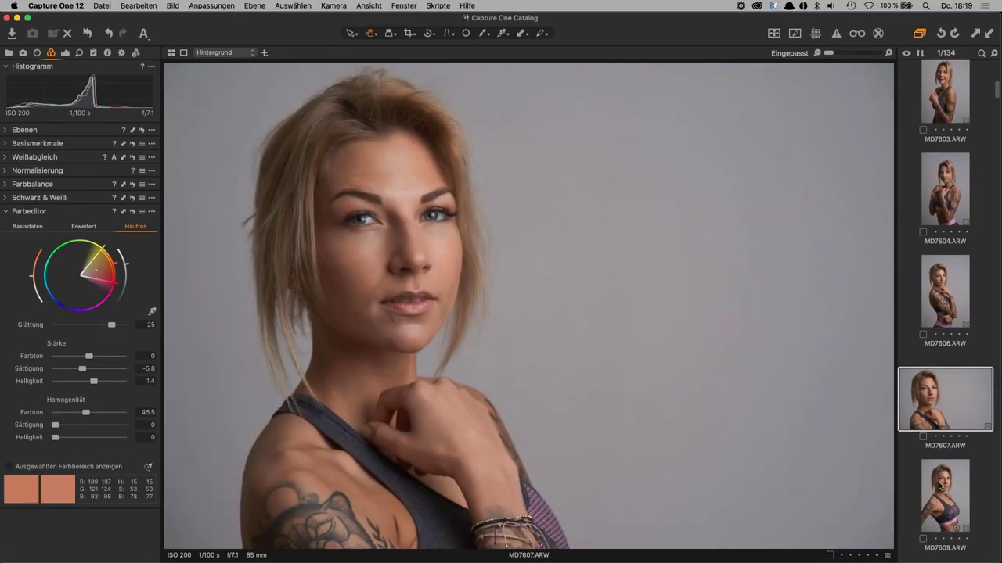
click(937, 492)
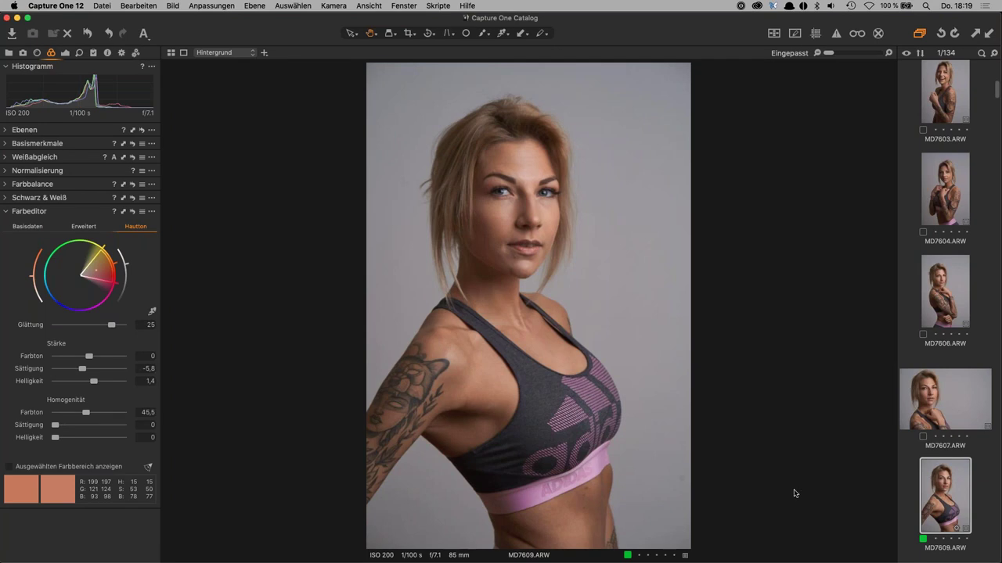
click(954, 296)
click(942, 388)
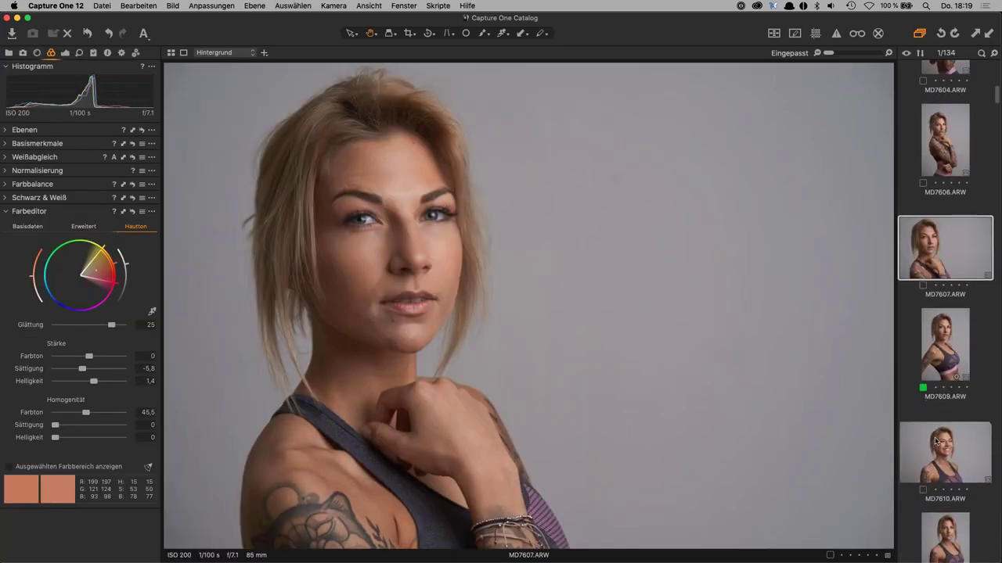
click(946, 387)
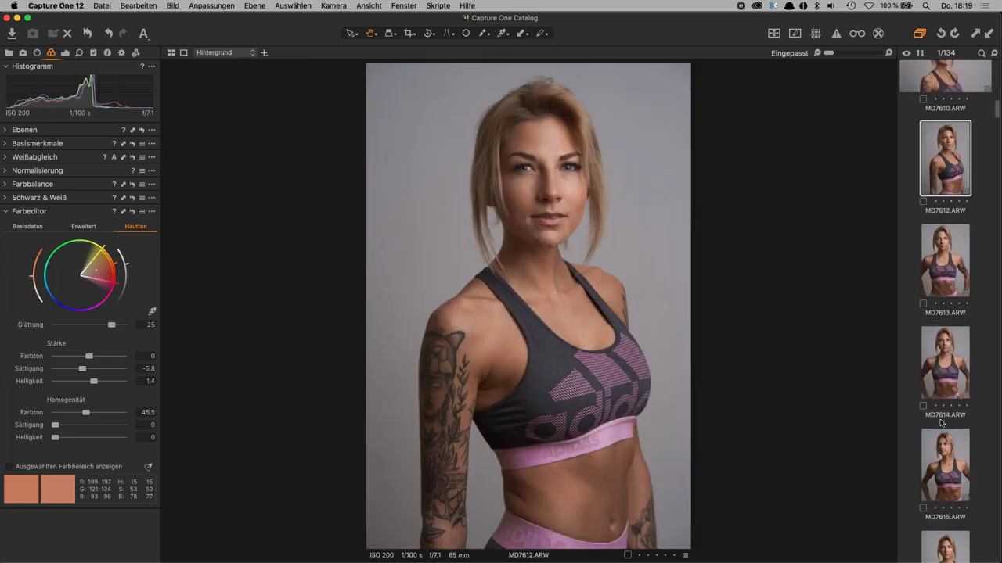
click(941, 452)
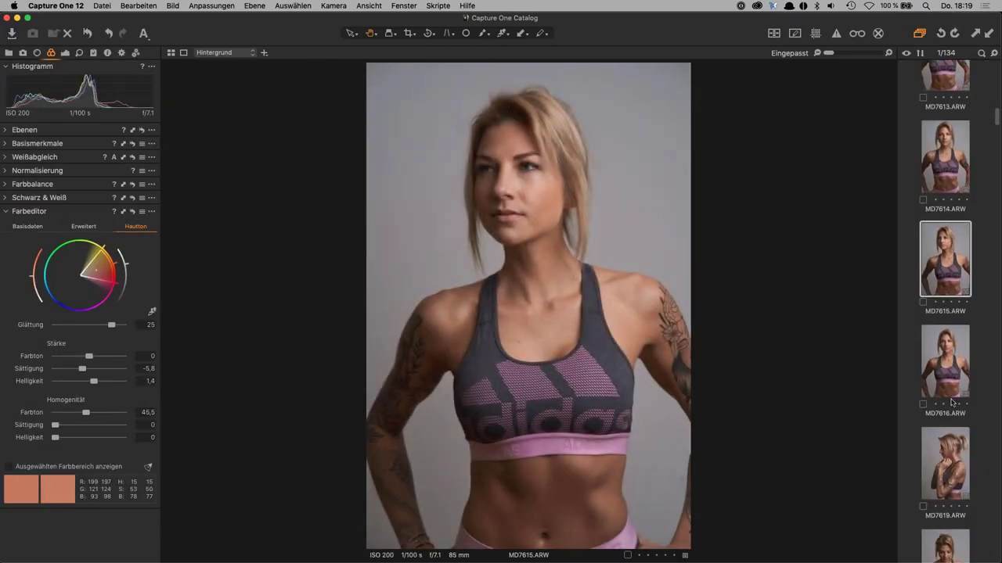
click(952, 380)
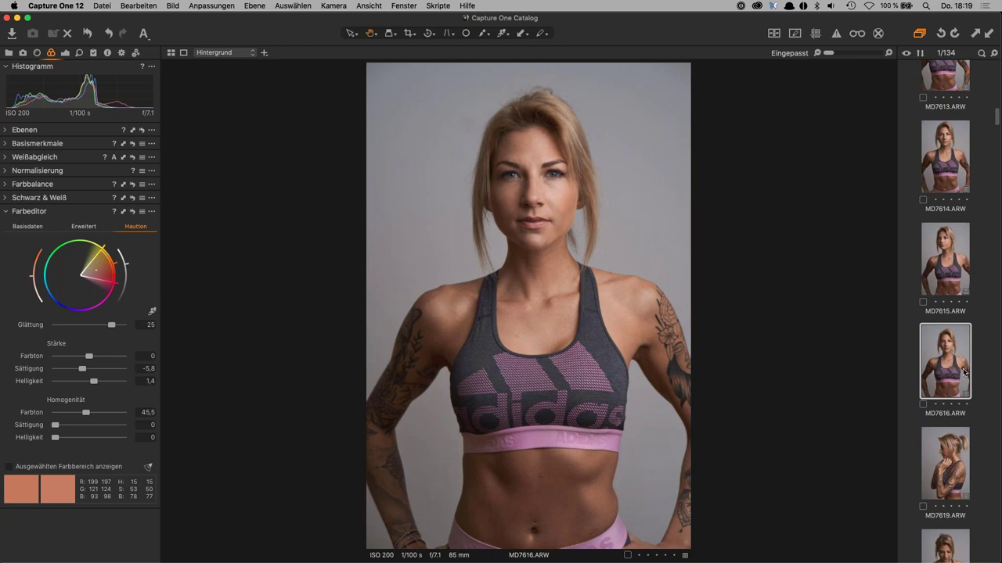
key(super+t)
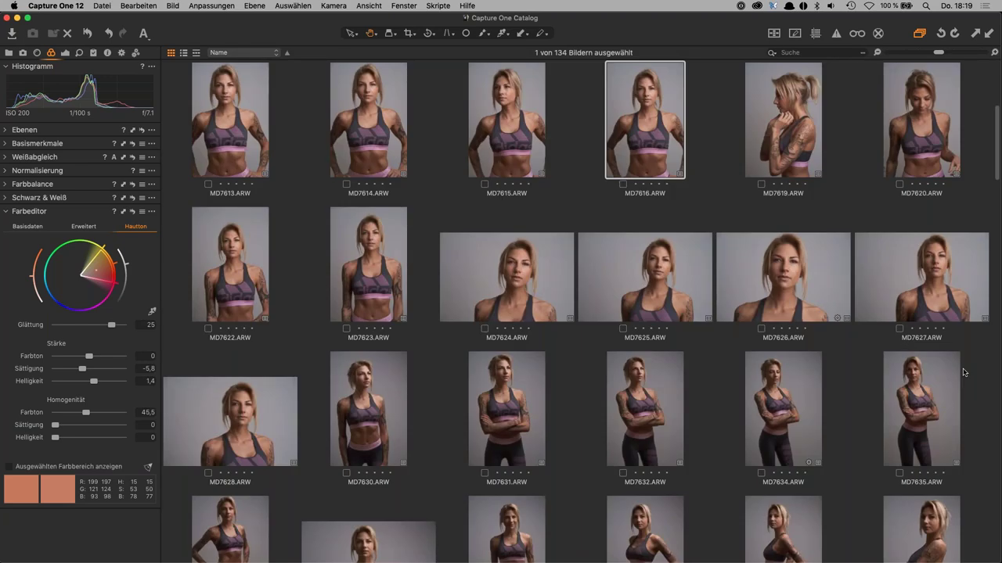
Run Customize Toolbar from the toolbar's context menu and finish with Done
right_click(736, 36)
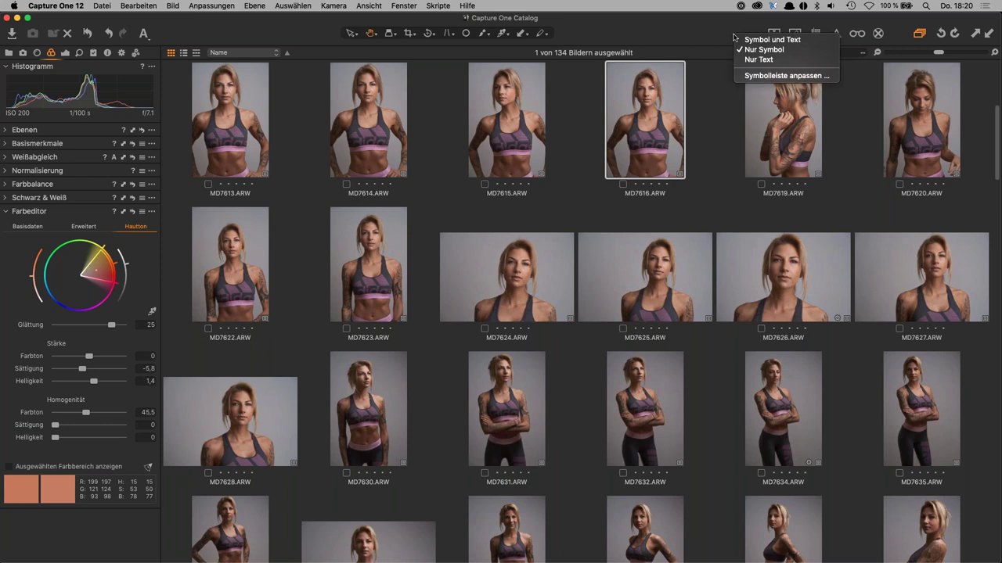
click(795, 75)
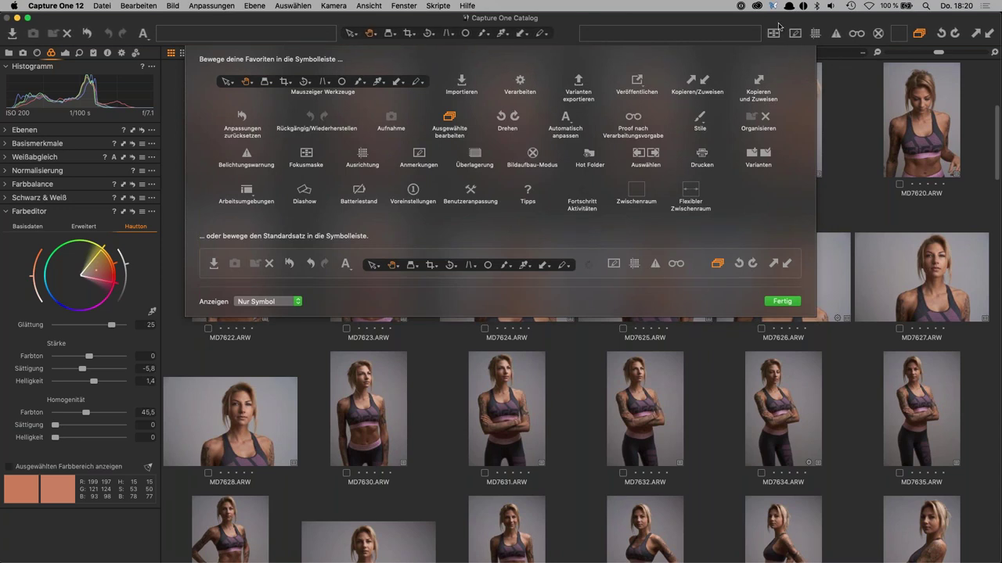
click(788, 303)
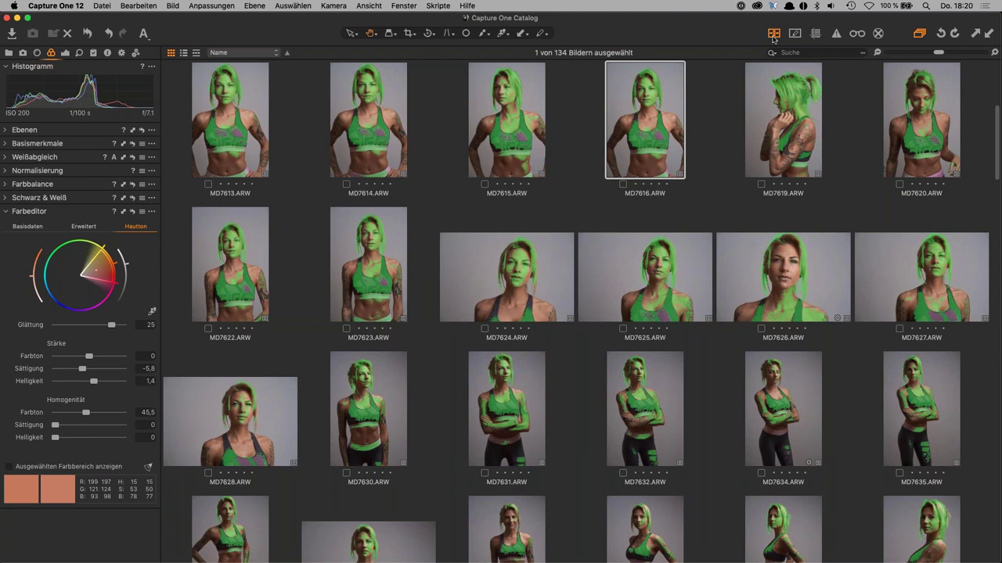
click(792, 278)
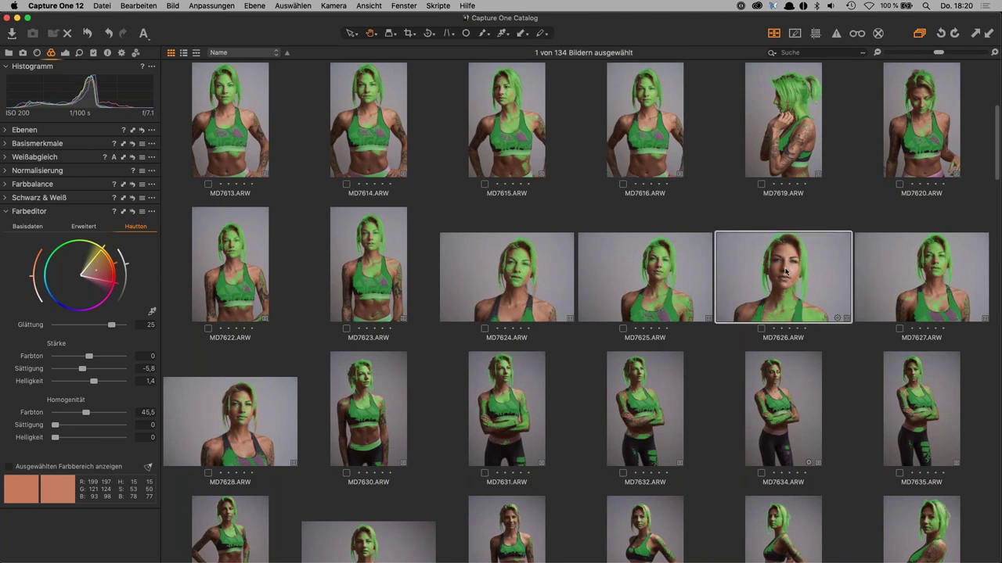
double_click(784, 321)
click(611, 460)
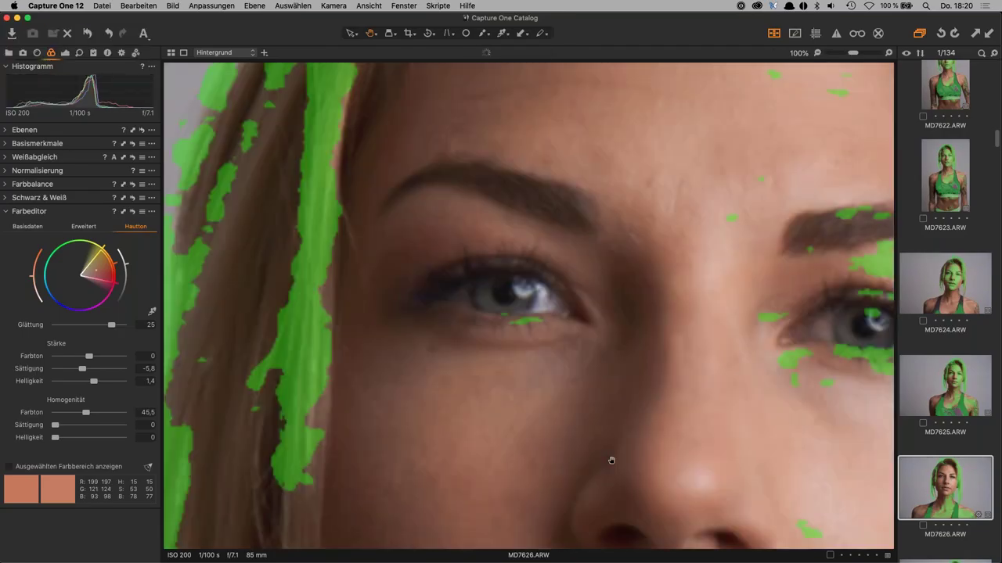
drag(614, 455, 657, 303)
scroll(657, 303, down, 3)
scroll(626, 454, down, 3)
click(462, 220)
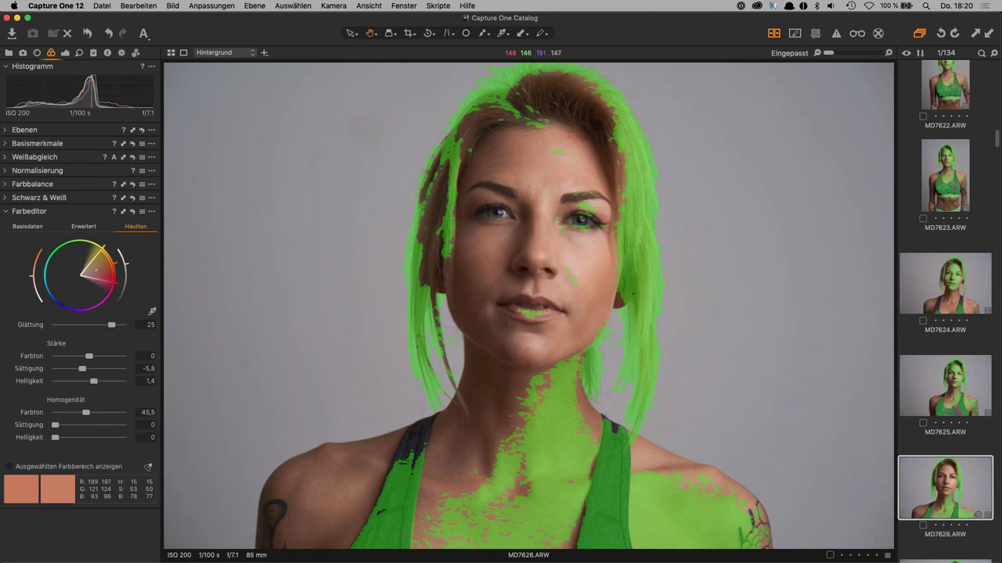
key(Left)
click(679, 179)
click(773, 33)
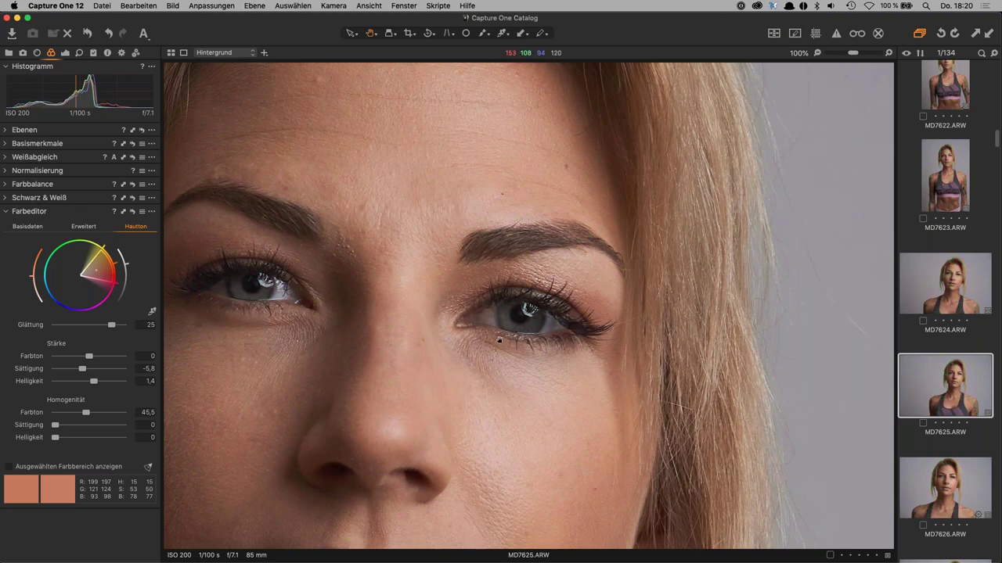
click(774, 33)
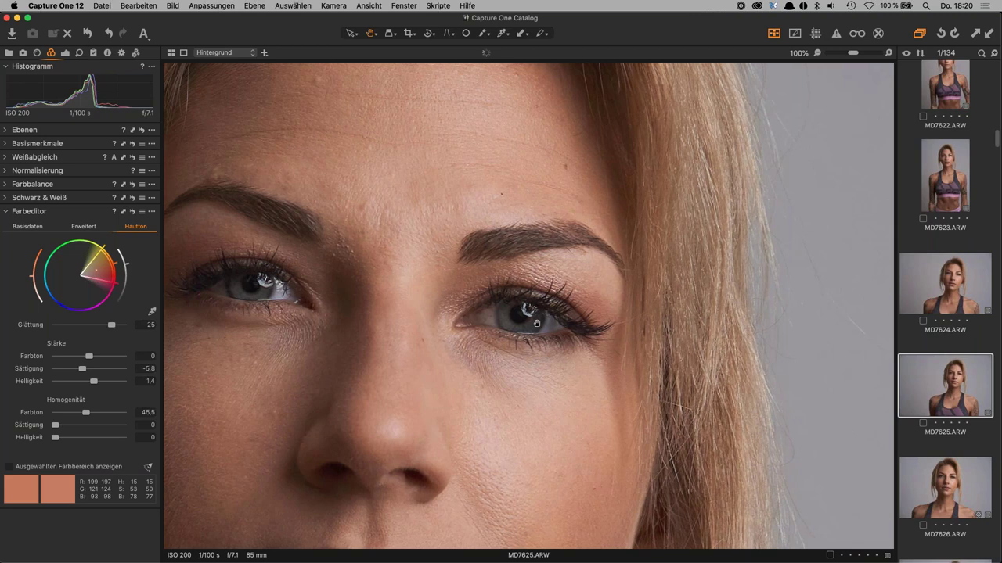
key(alt+super+v)
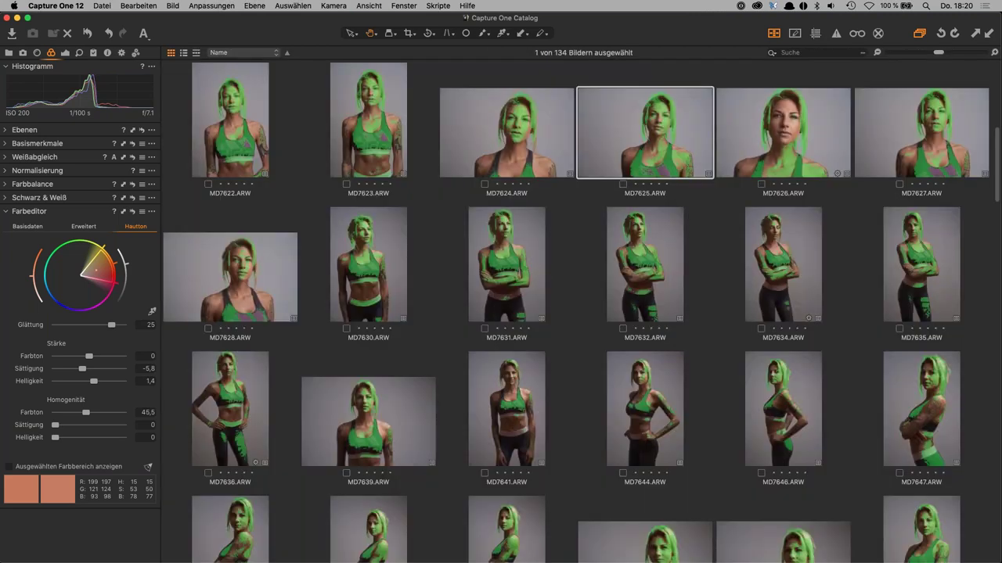
Give MD7626 and MD7641 a red colour tag
click(792, 157)
key(minus)
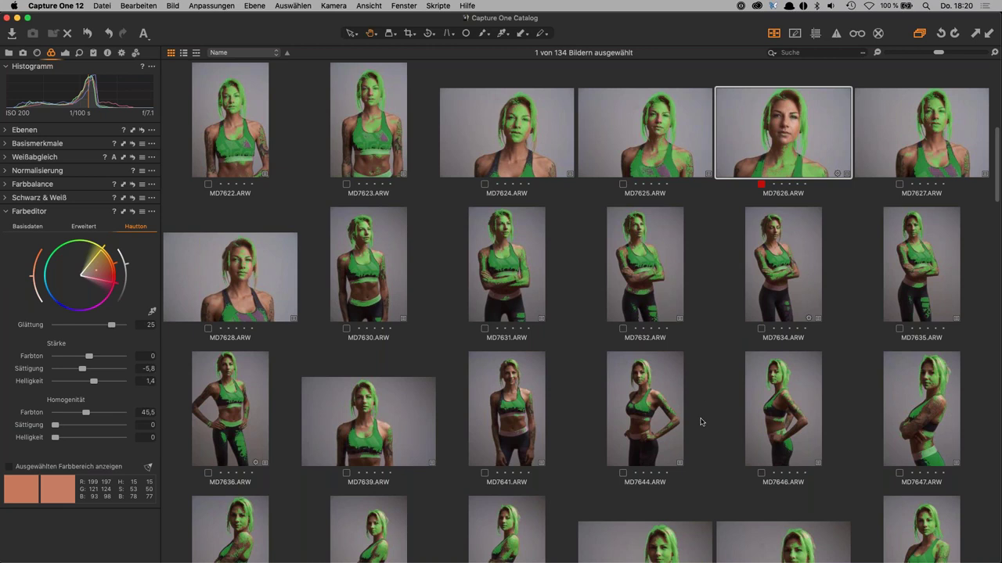
scroll(728, 430, down, 3)
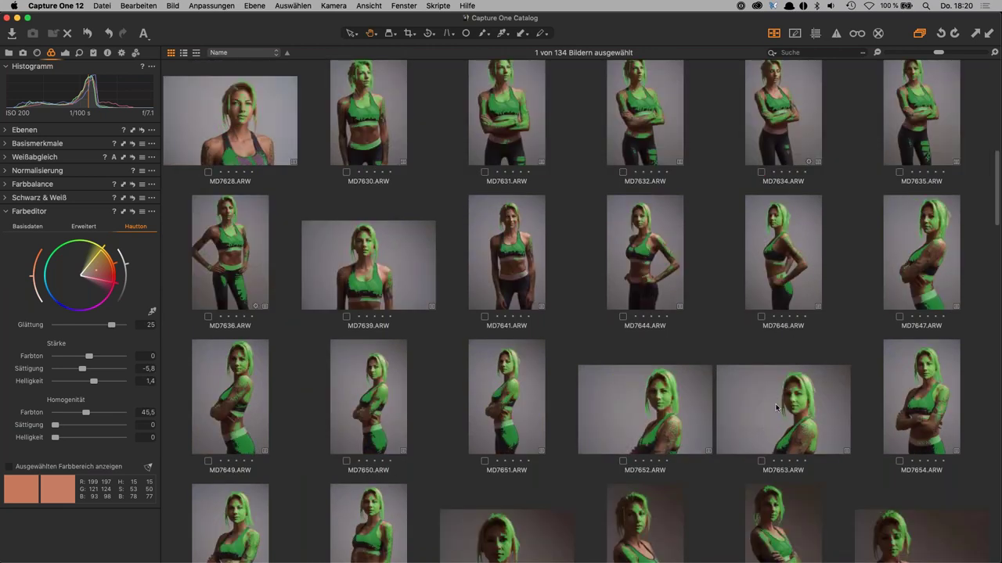
click(516, 233)
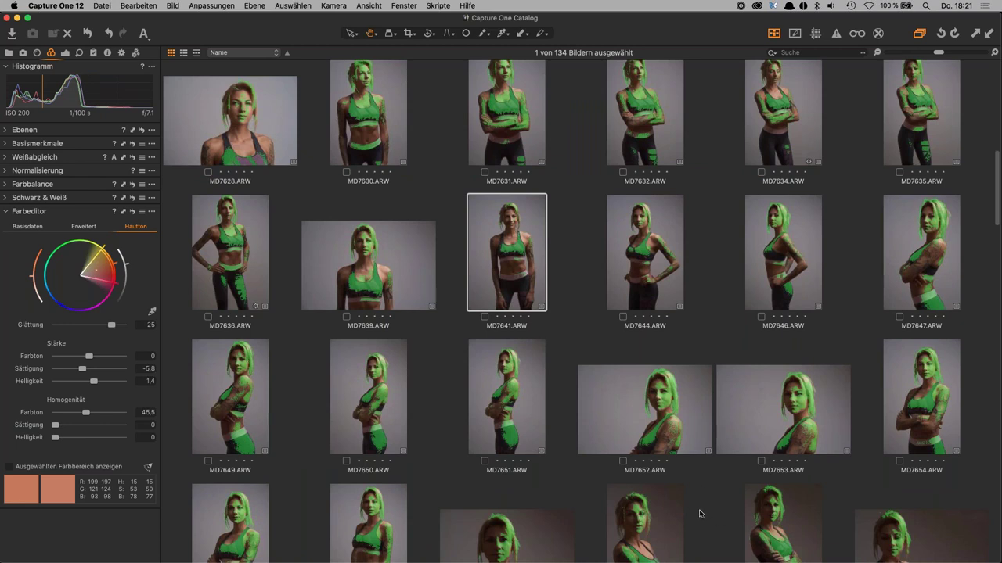
key(minus)
Scroll through the browser and select MD7669
scroll(575, 516, down, 5)
scroll(595, 516, down, 5)
scroll(618, 516, down, 1)
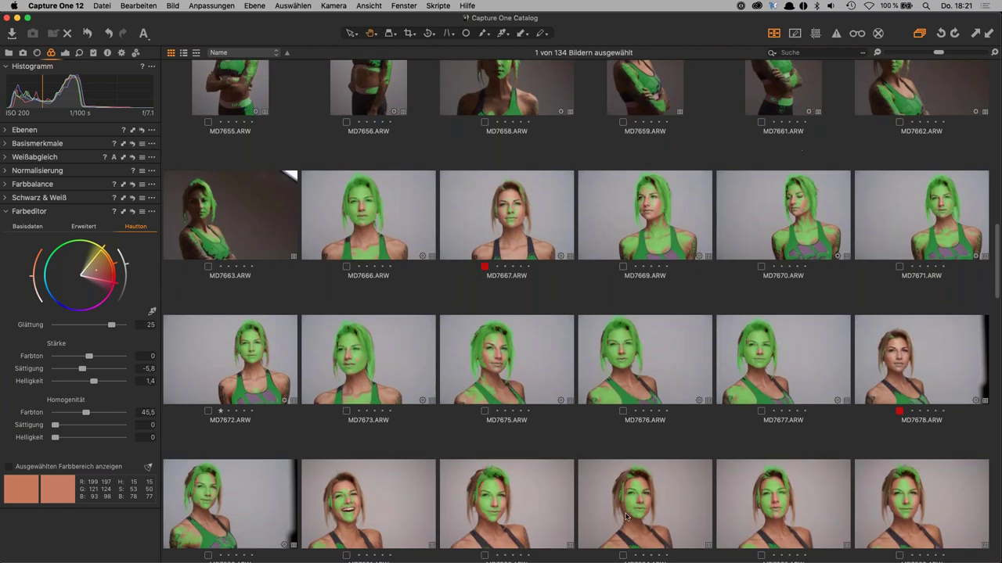
scroll(626, 516, down, 2)
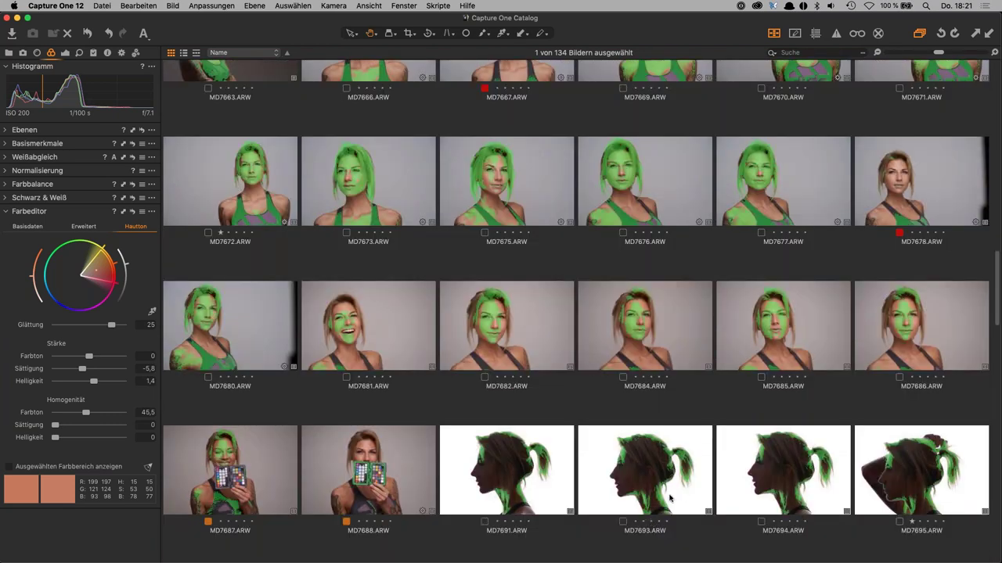
scroll(665, 497, down, 1)
scroll(657, 498, down, 10)
scroll(650, 498, down, 3)
scroll(644, 500, down, 2)
scroll(643, 499, down, 5)
scroll(657, 235, up, 1)
scroll(654, 219, up, 3)
scroll(654, 221, up, 5)
scroll(657, 235, up, 4)
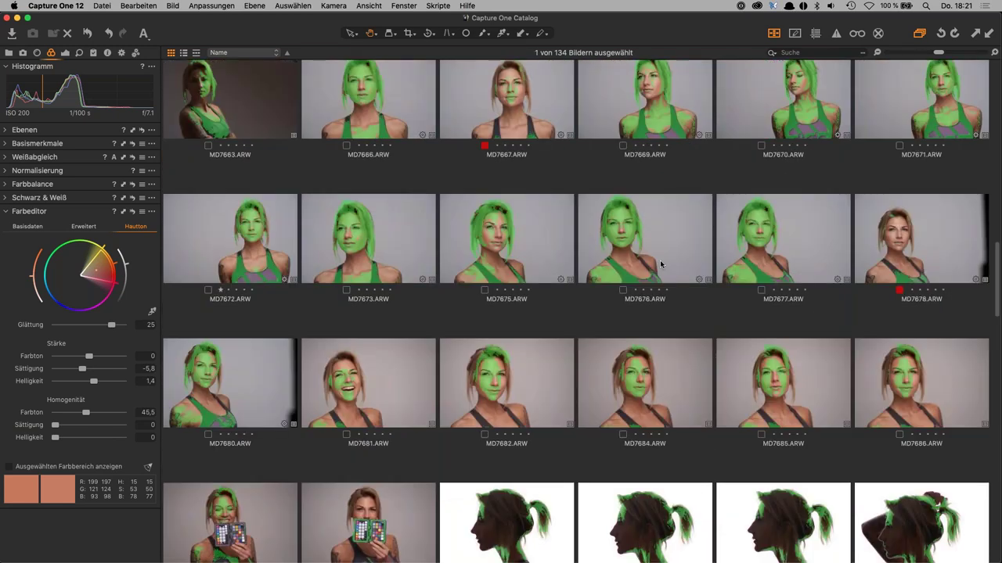
scroll(728, 313, up, 1)
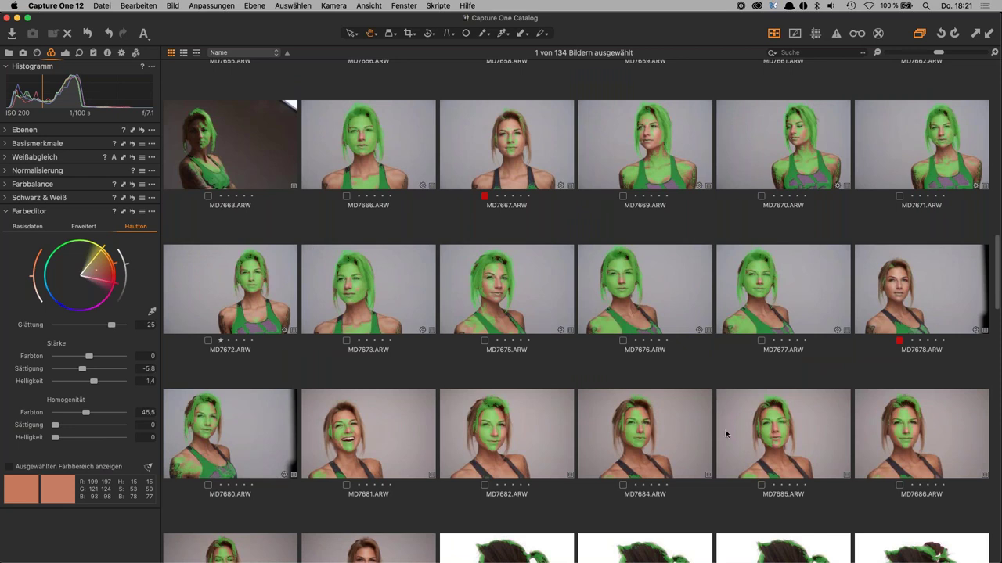
click(675, 152)
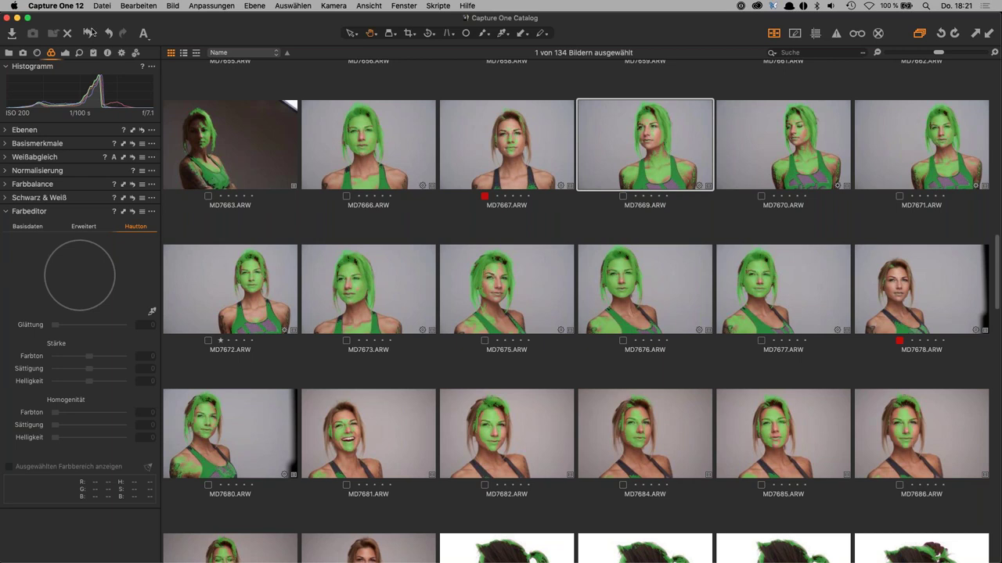
click(79, 7)
In the Darstellung preferences, try a red Farbe der Maske, then set it back to green
click(84, 35)
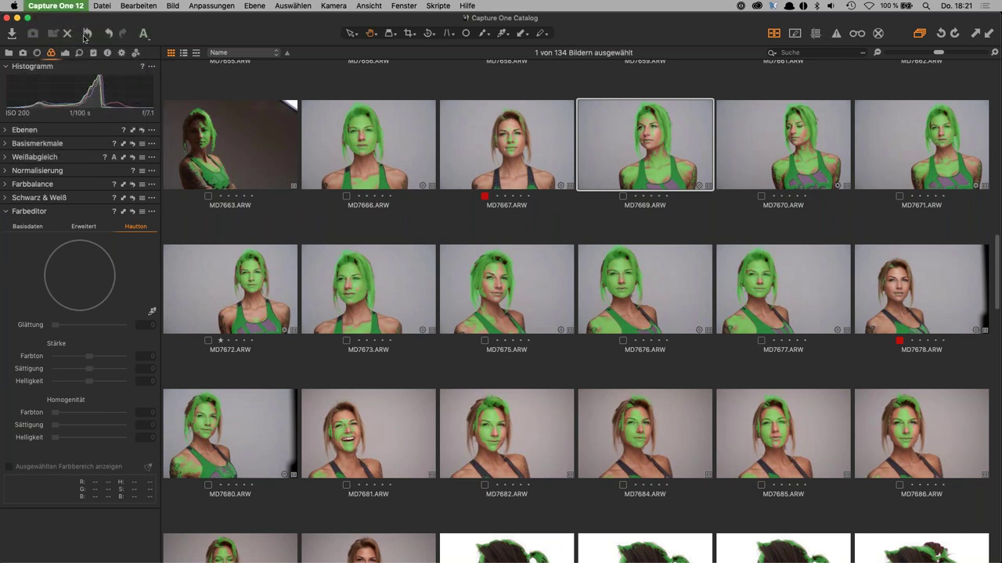
click(281, 214)
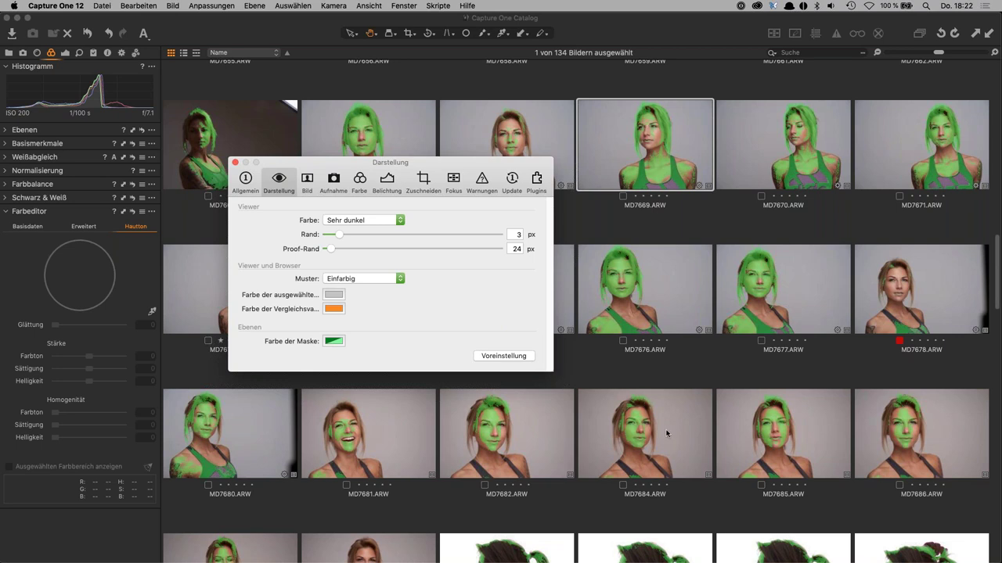
click(340, 342)
click(549, 311)
click(467, 228)
click(339, 342)
click(495, 264)
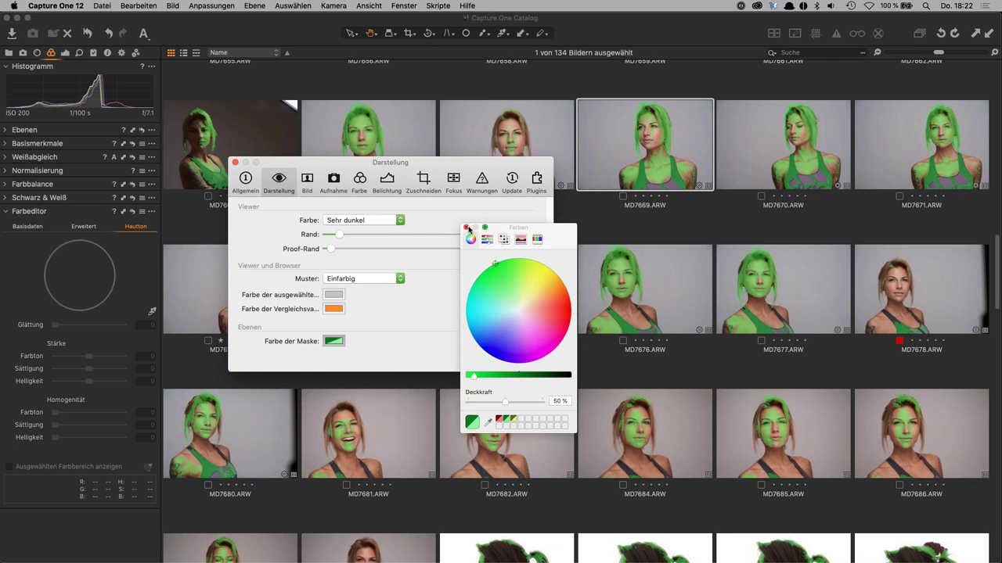
click(468, 228)
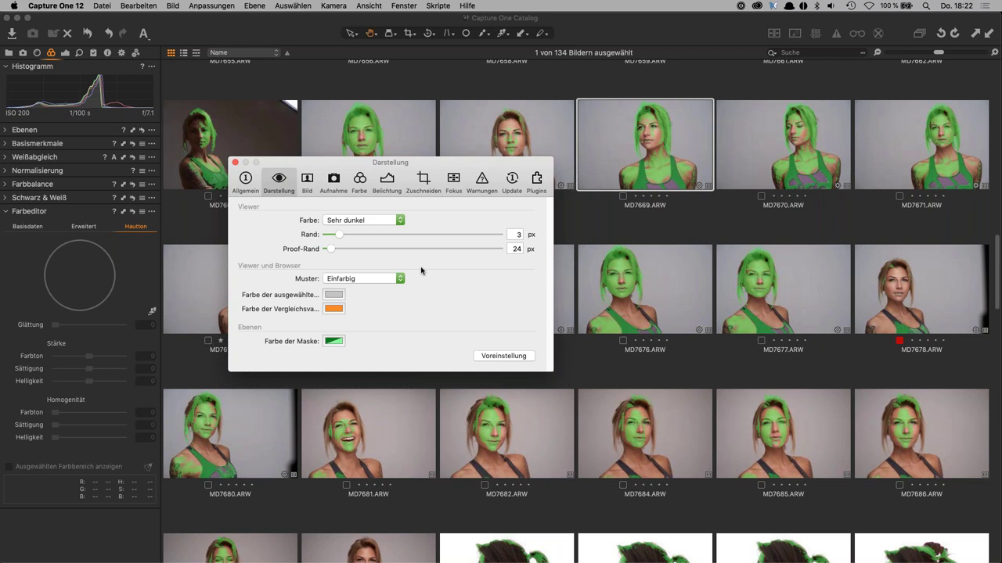
Under Plugins, disallow Affinity Designer, allow Affinity Photo, and close Preferences
click(537, 182)
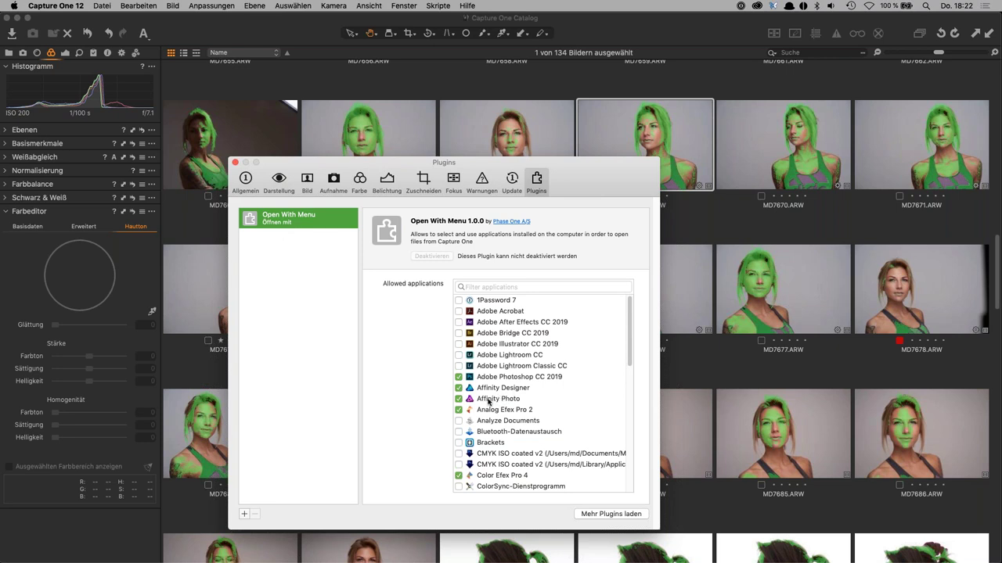
click(459, 388)
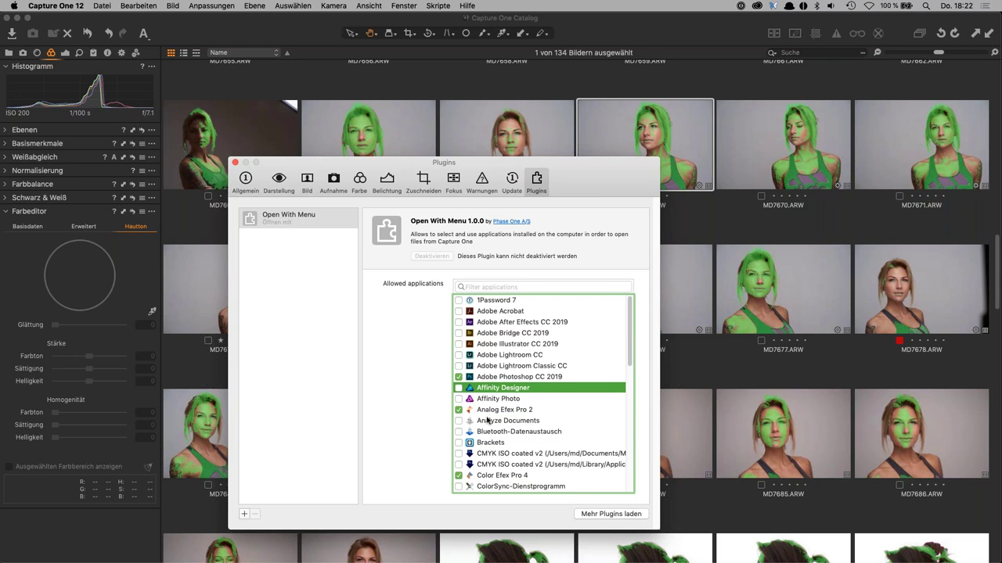
click(459, 399)
scroll(516, 382, down, 2)
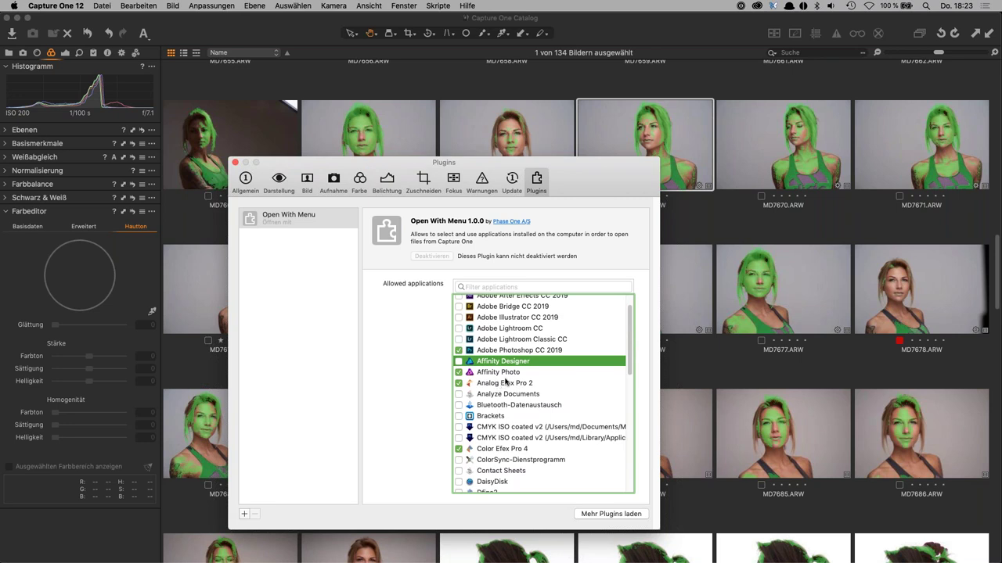
mouse_move(633, 346)
mouse_down()
mouse_move(631, 413)
mouse_move(633, 334)
mouse_up()
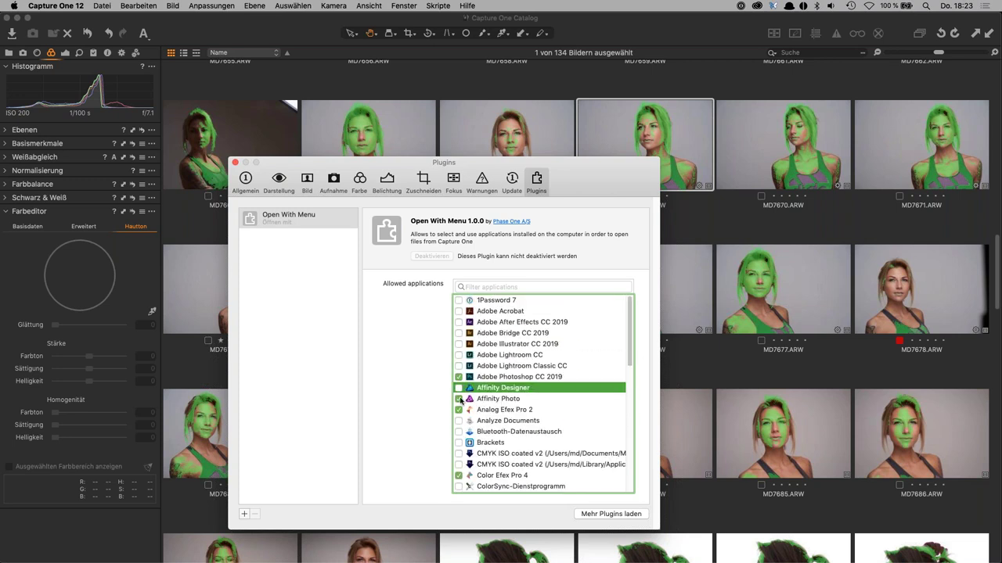
click(470, 399)
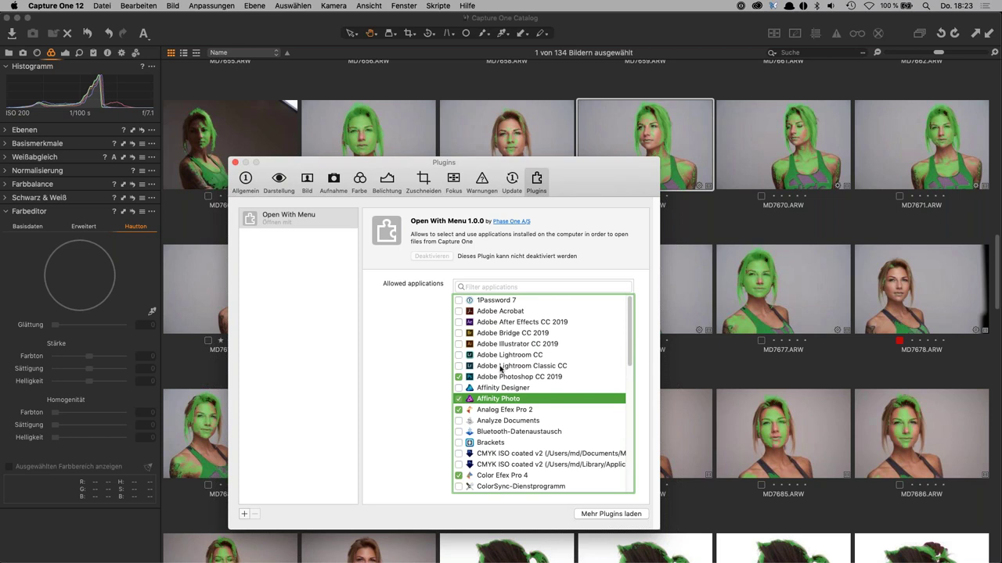
click(235, 162)
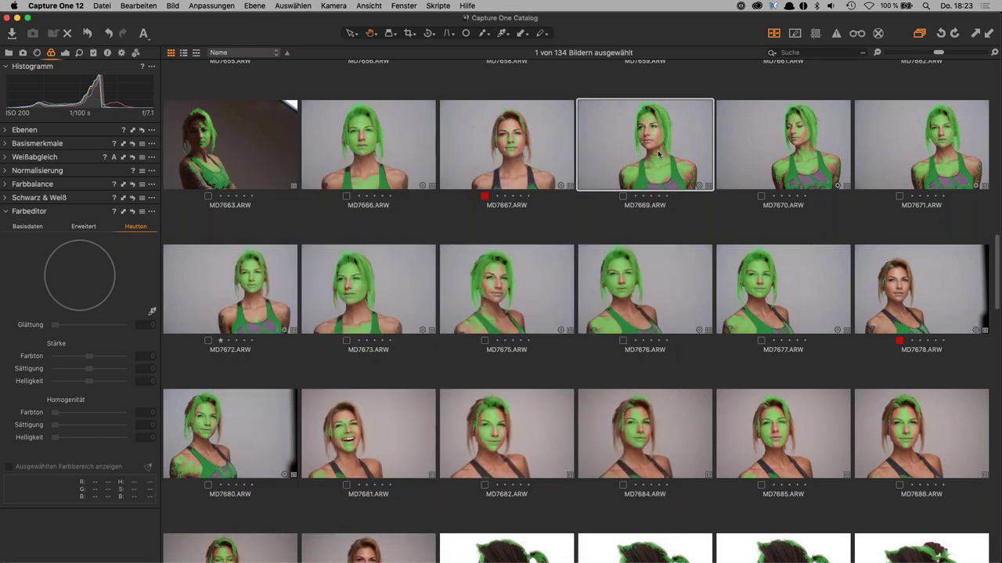
View MD7669, then MD7671 at 100% on the eyes and back to full fit
click(774, 34)
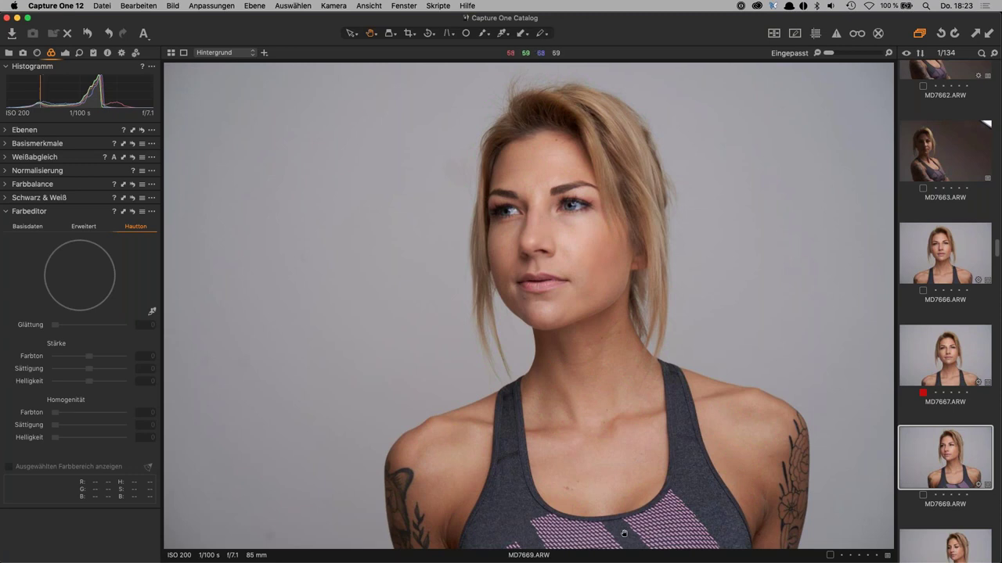
scroll(940, 469, down, 5)
click(956, 401)
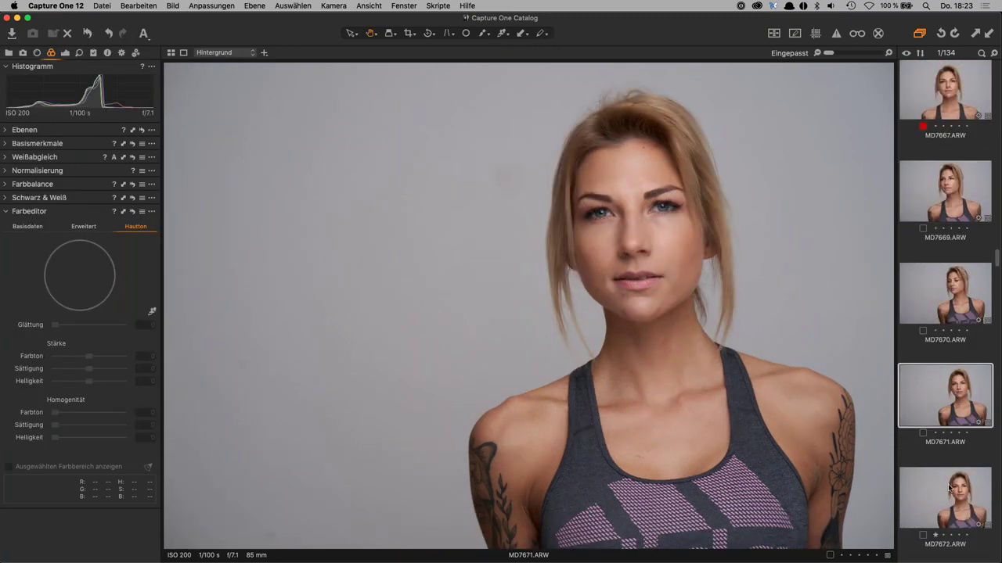
click(949, 487)
click(958, 409)
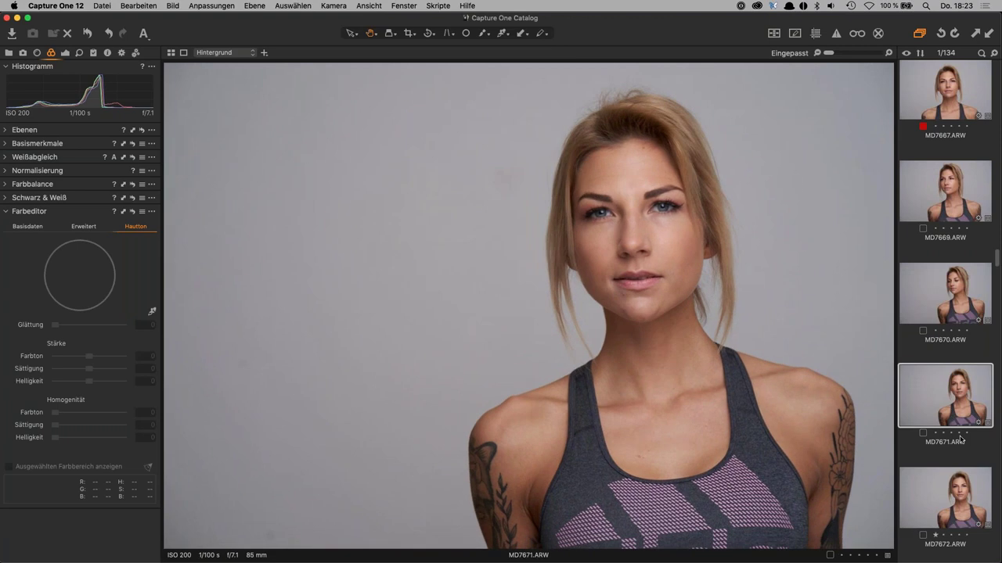
double_click(666, 203)
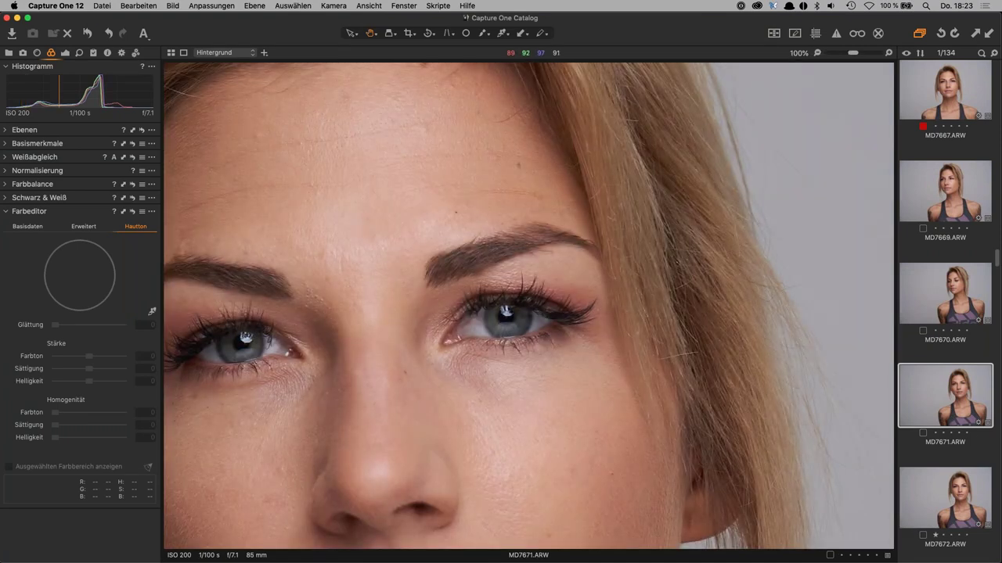
click(979, 399)
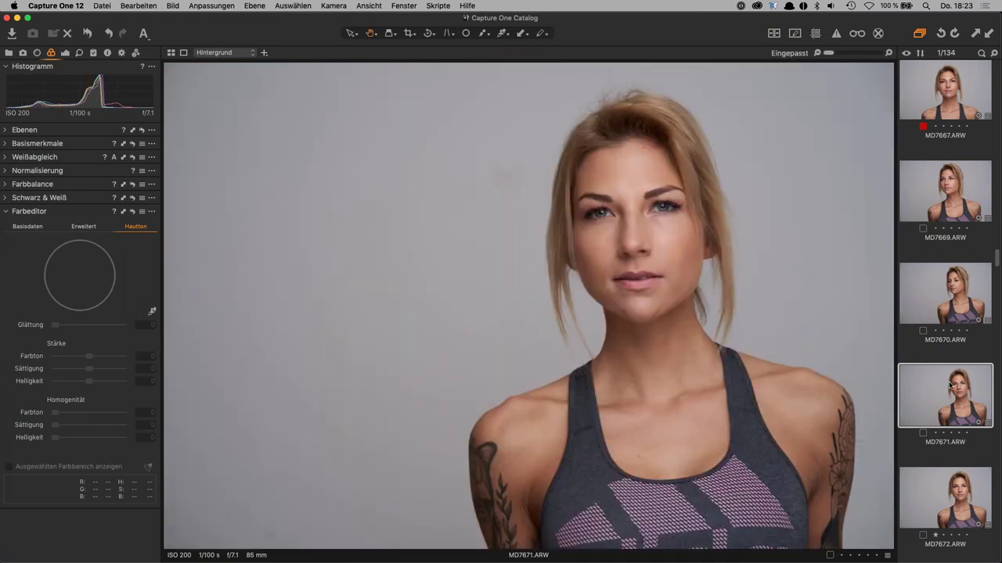
Check MD7671's Bearbeiten mit editors, then switch to the thumbnail grid and select MD7666
right_click(932, 379)
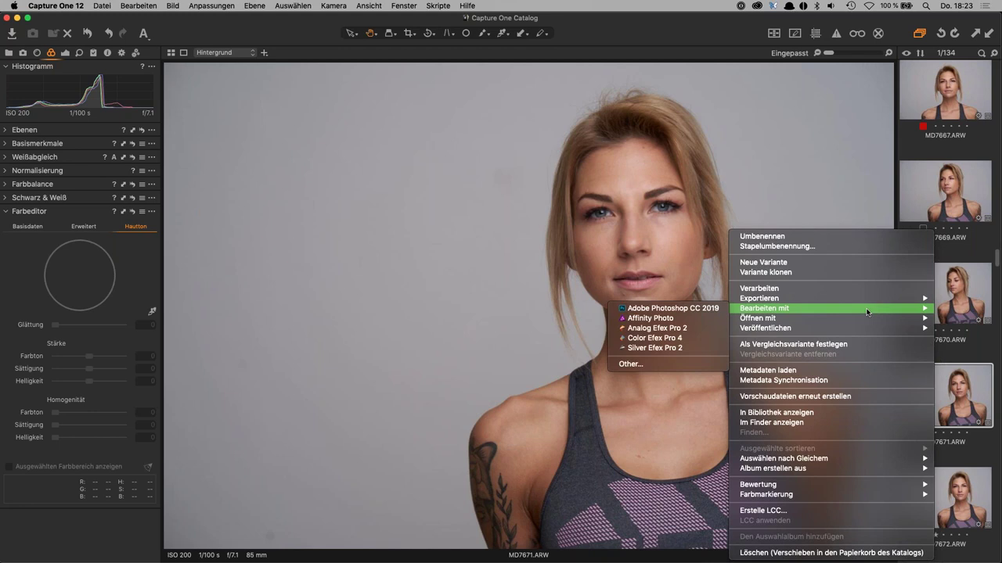
click(965, 407)
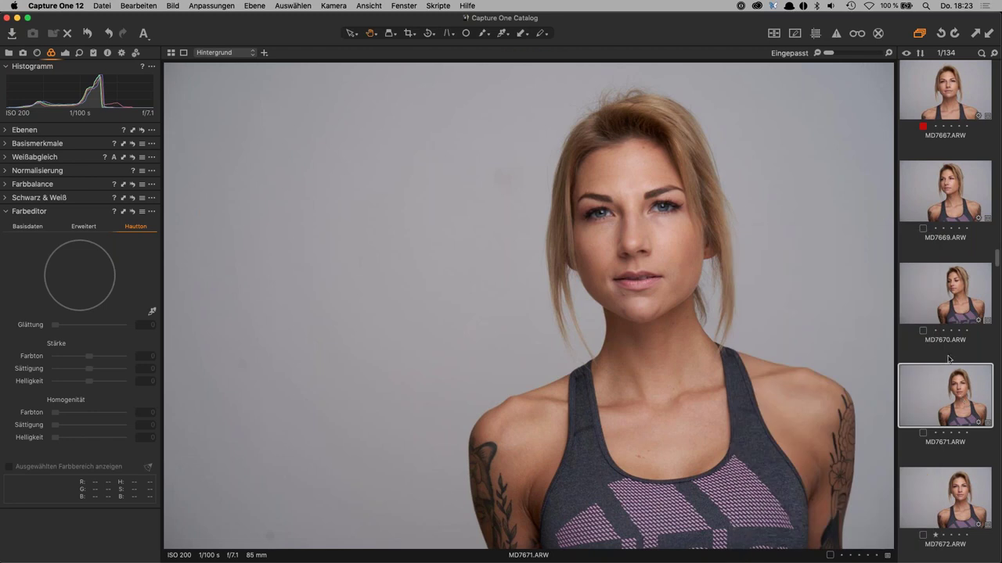
key(alt+super+v)
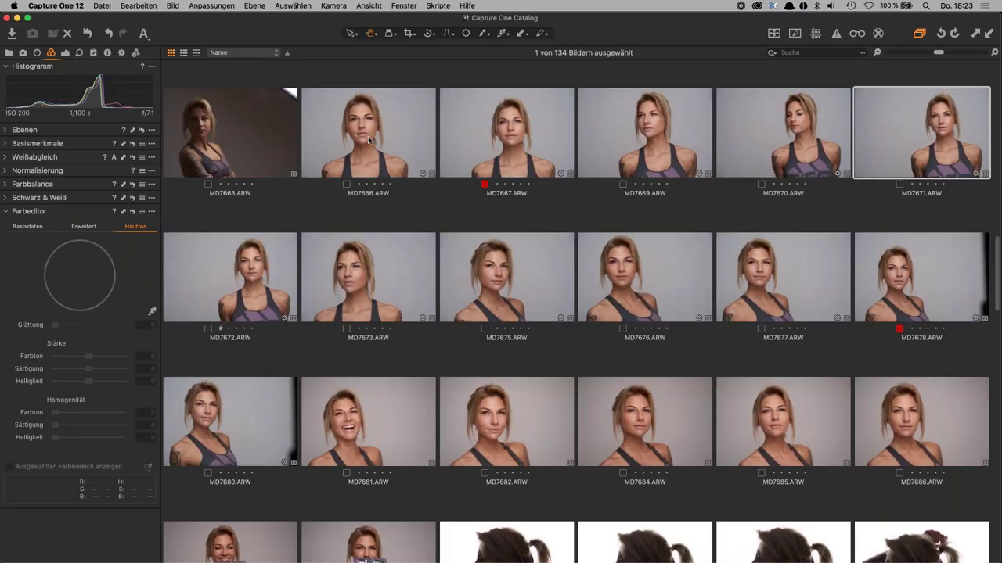
click(376, 141)
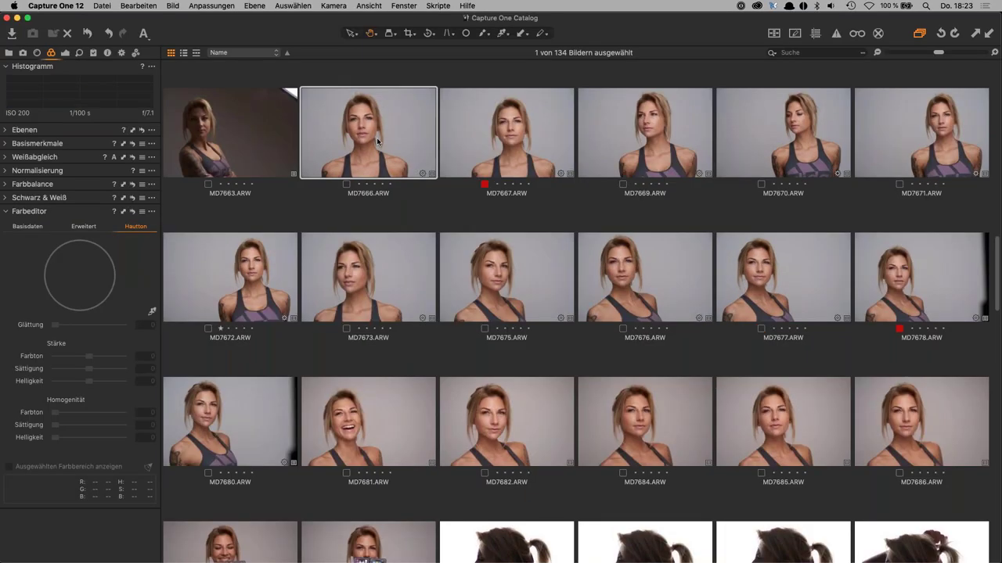
Select MD7666 through MD7688 and view the colour-checker shot MD7688 large
shift+click(368, 546)
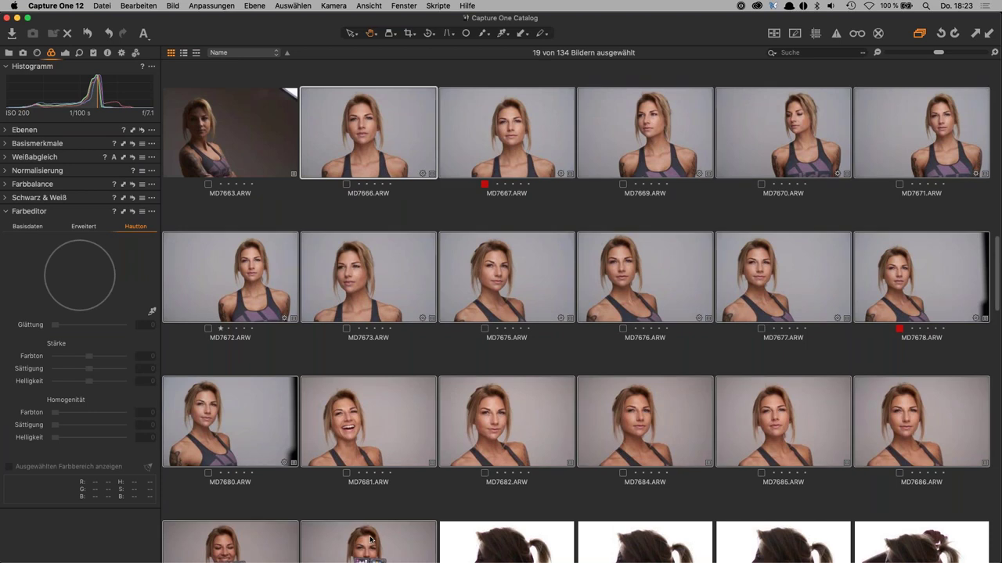
scroll(369, 501, down, 2)
click(368, 489)
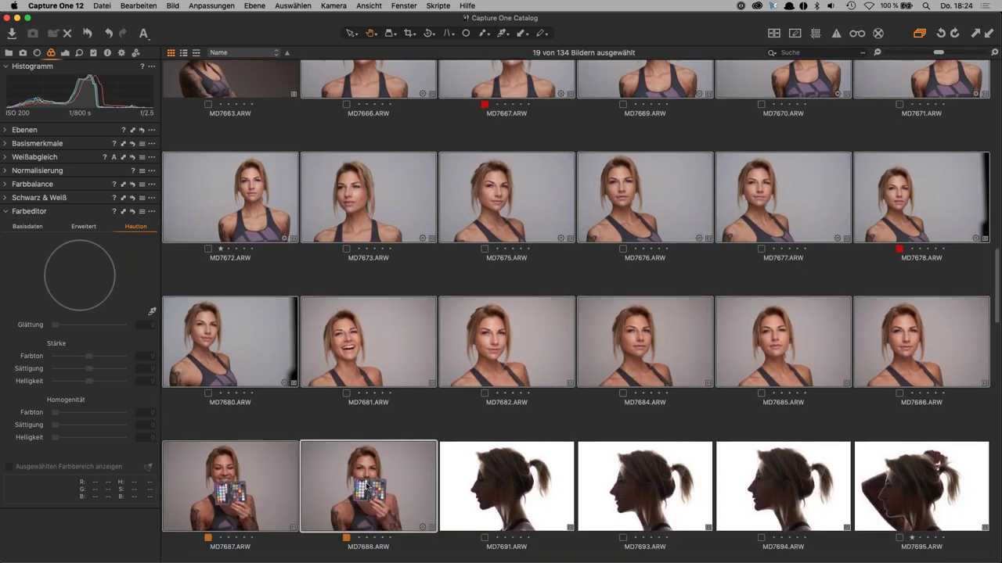
key(super+alt+v)
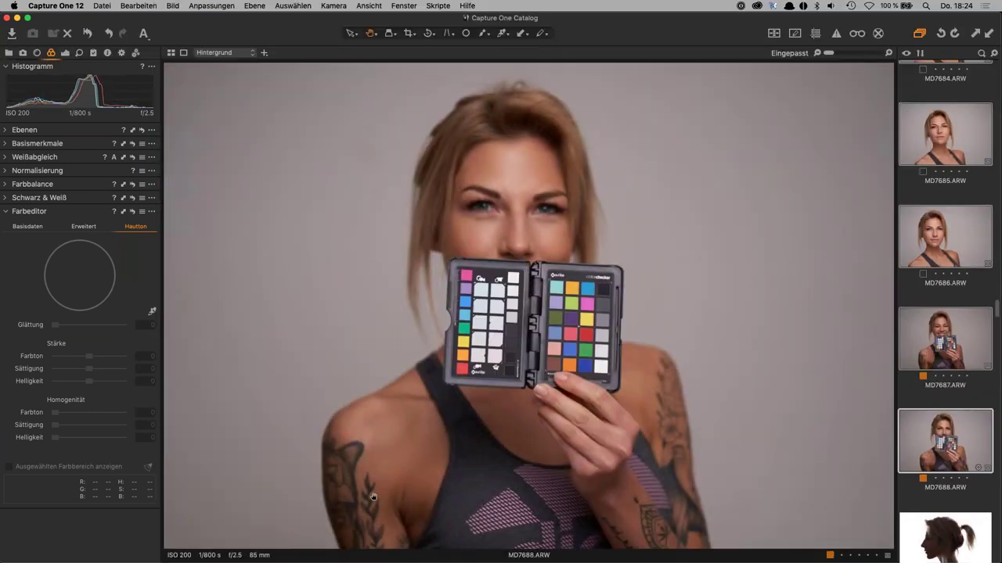
Pick white balance from the grey card, giving custom 5501 K, tint -3,1
click(7, 157)
key(w)
click(517, 325)
key(h)
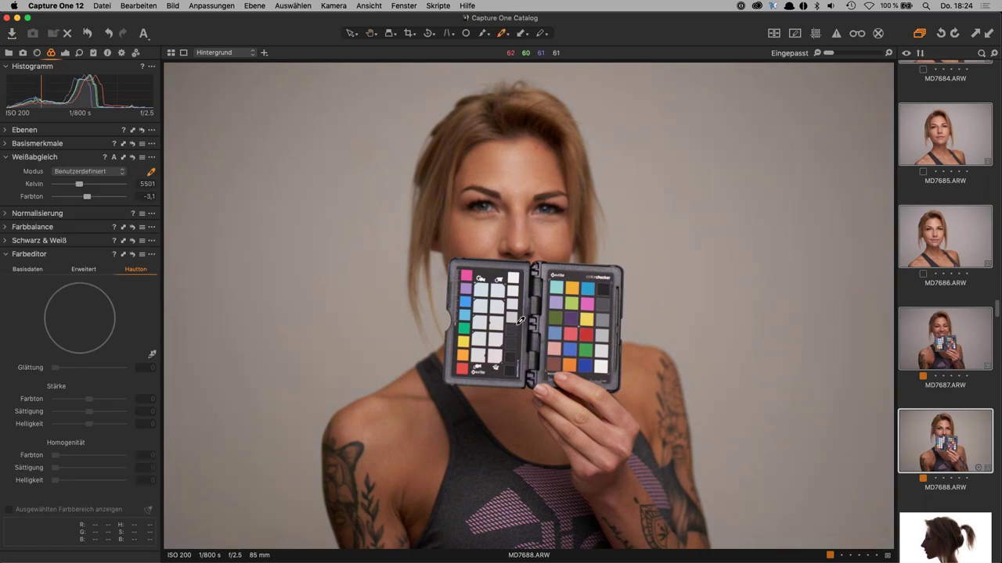
At 100% on the ColorChecker, sample white balance from two grey patches
click(469, 336)
drag(547, 377, 512, 466)
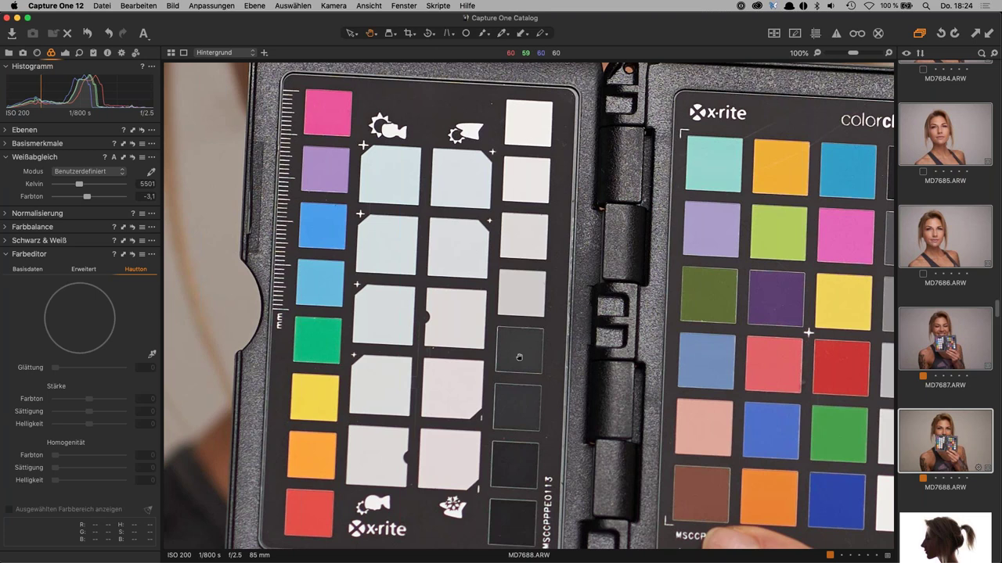
click(151, 171)
click(378, 456)
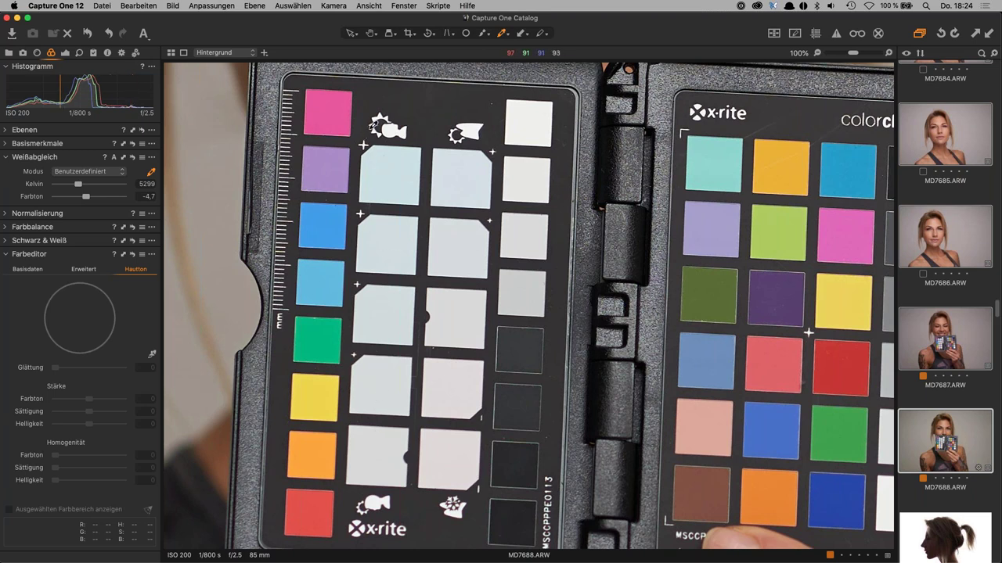
click(397, 172)
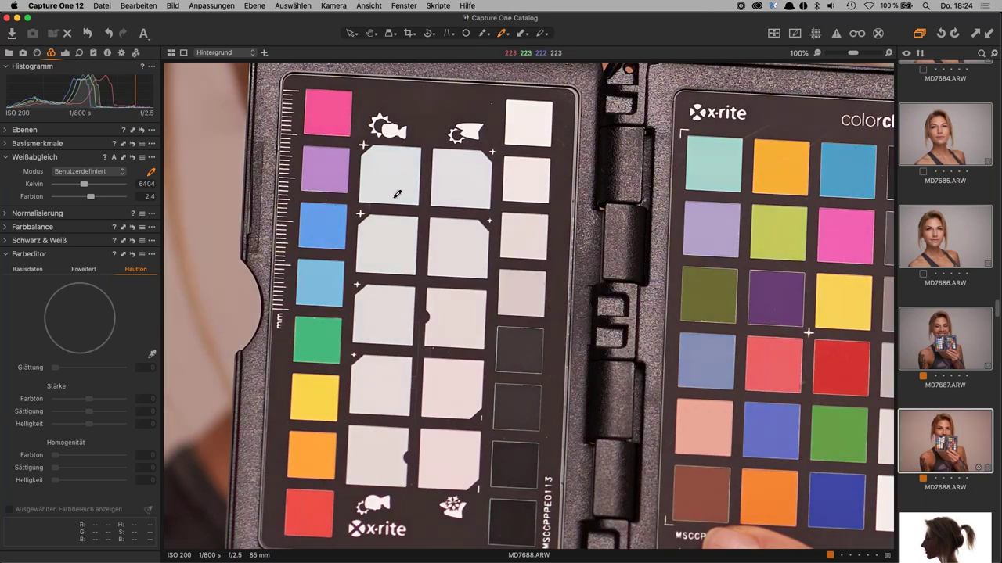
Re-pick white balance at fit view, settling on 5337 K, tint -4,3, and copy it
key(super+0)
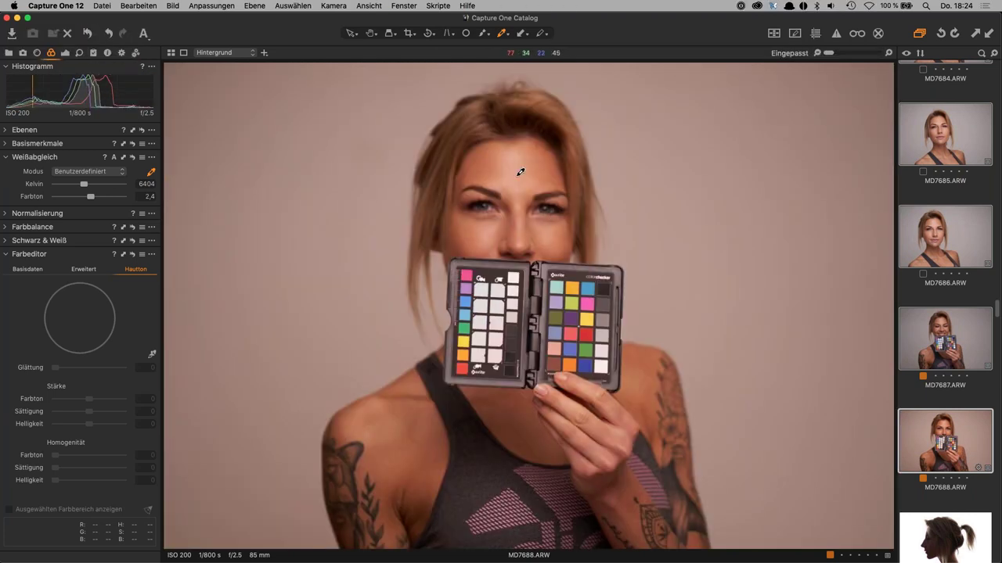
click(482, 350)
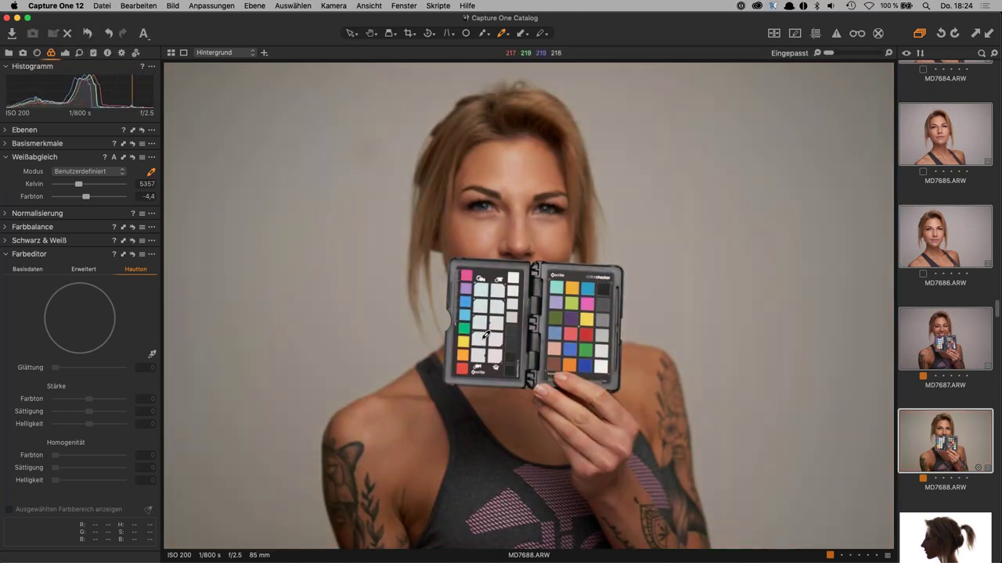
click(485, 301)
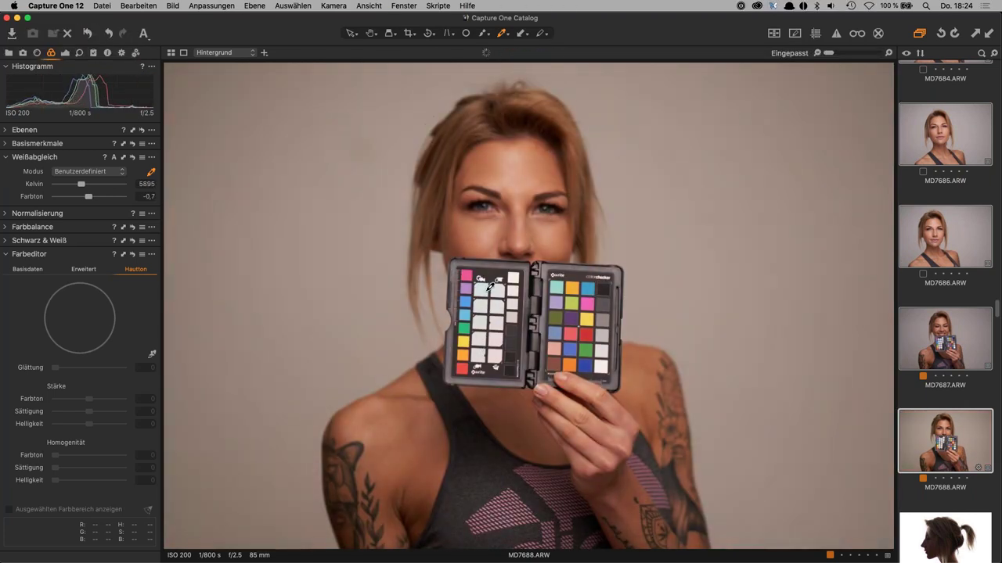
click(479, 351)
click(482, 336)
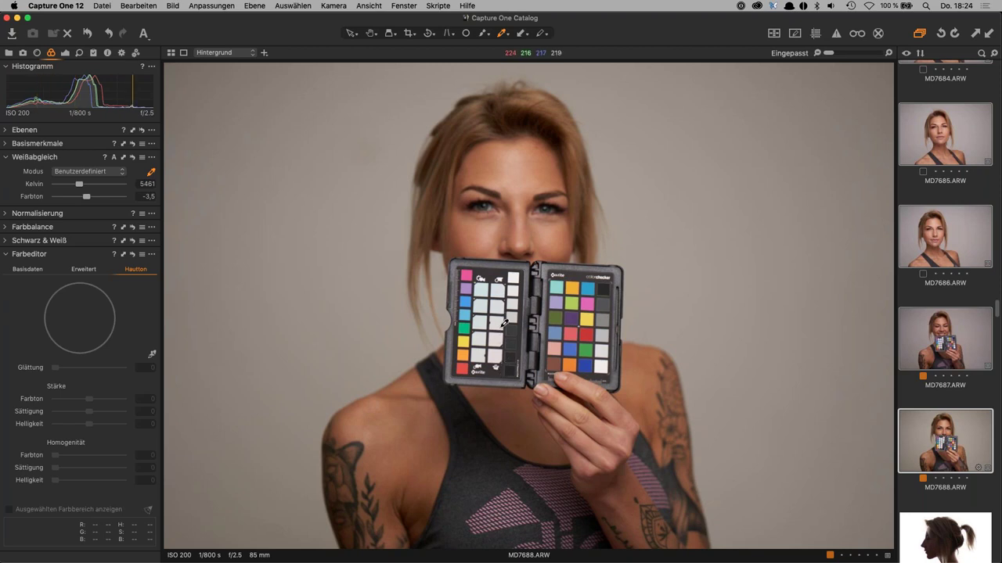
click(483, 349)
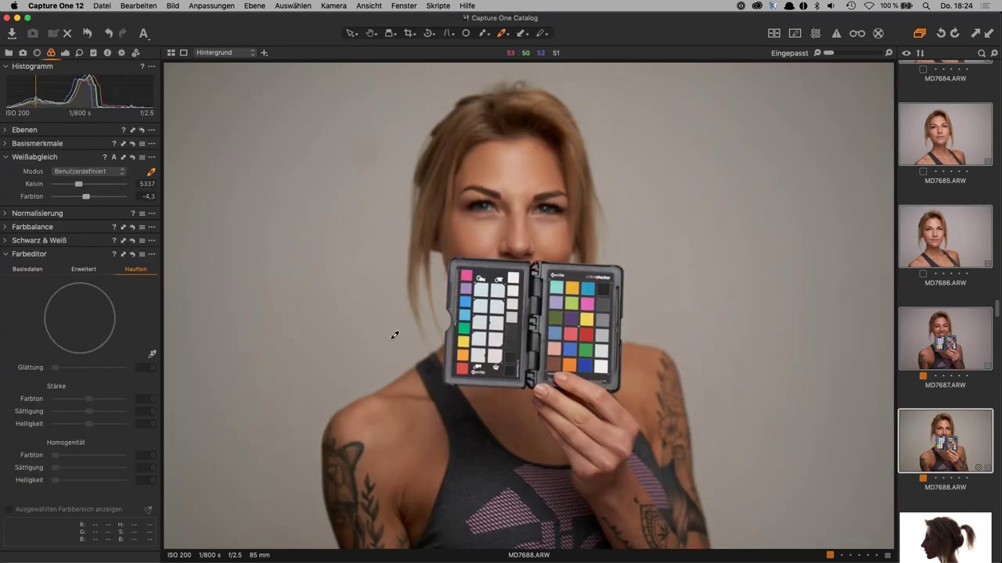
click(123, 159)
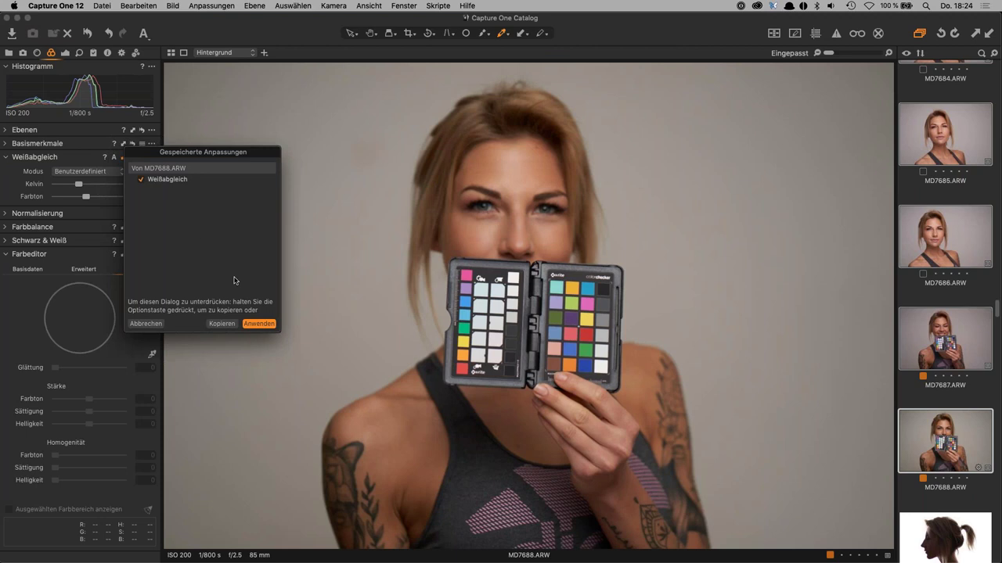
Apply the 5337 K, tint -4,3 white balance to the selected shots, then deselect all images
click(259, 324)
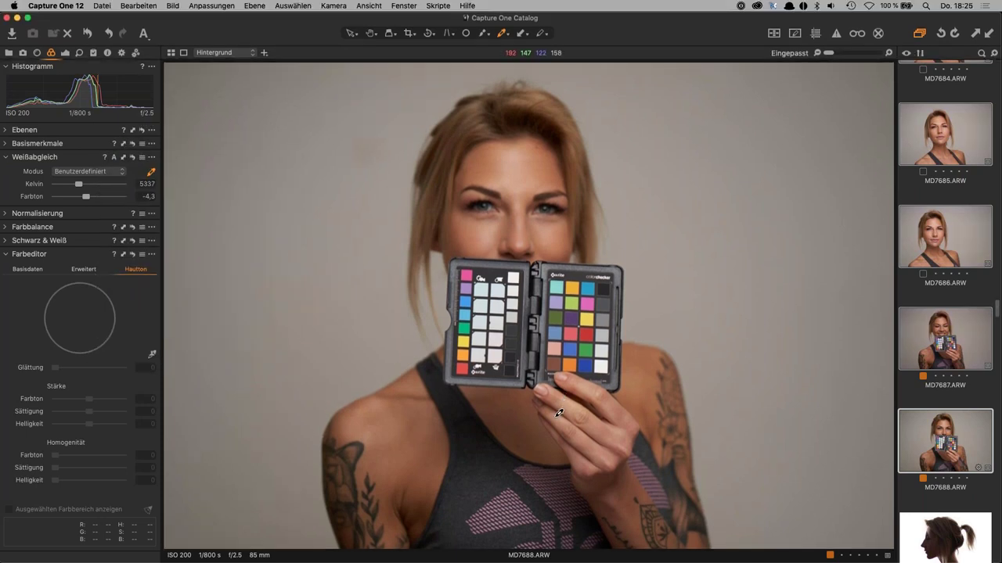
key(h)
scroll(964, 324, up, 10)
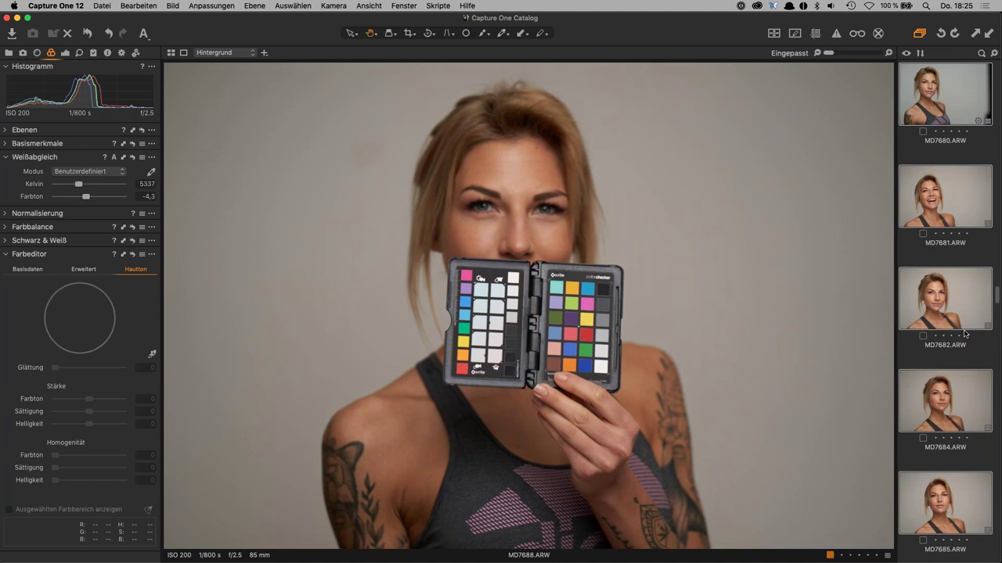
key(super+d)
scroll(952, 354, up, 3)
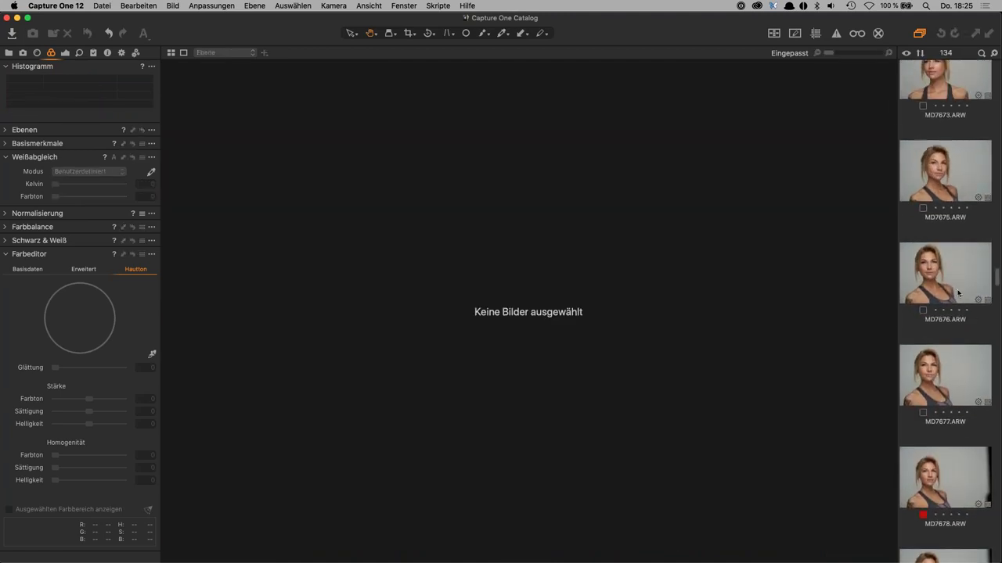
Open MD7676 to check its new colours at 100%, then show its Bearbeiten mit editor list
scroll(956, 297, down, 1)
scroll(945, 309, down, 2)
click(944, 311)
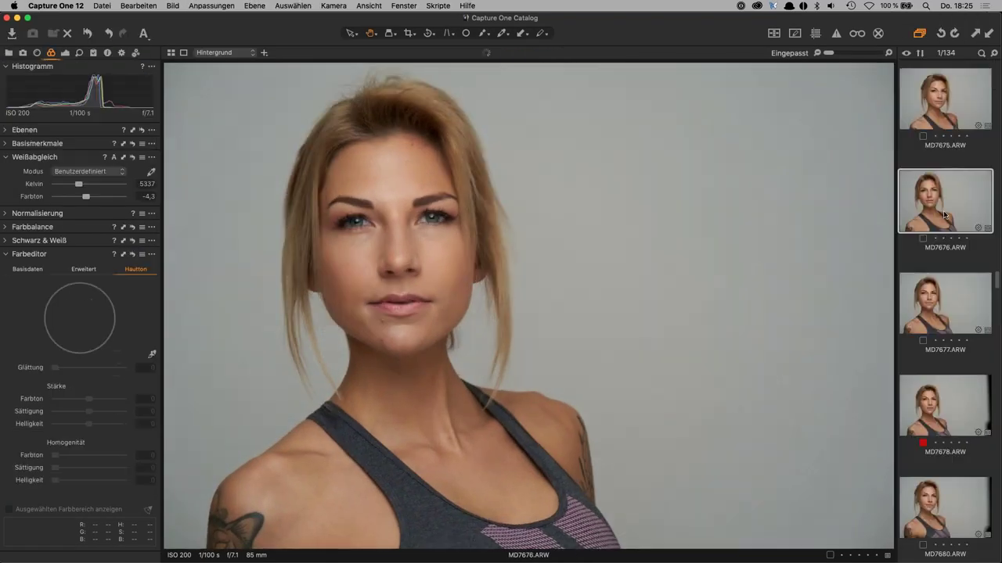
drag(433, 218, 476, 402)
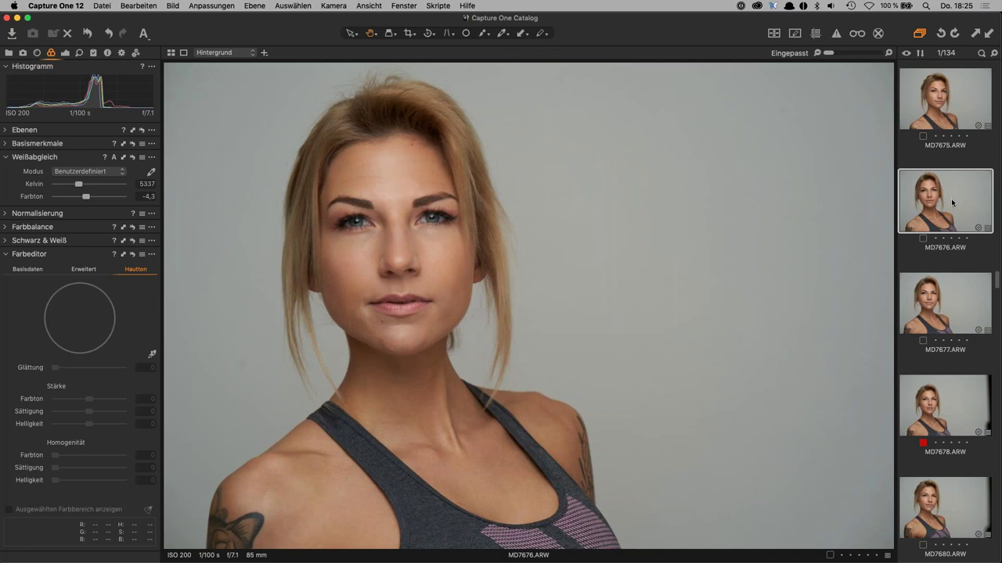
right_click(953, 202)
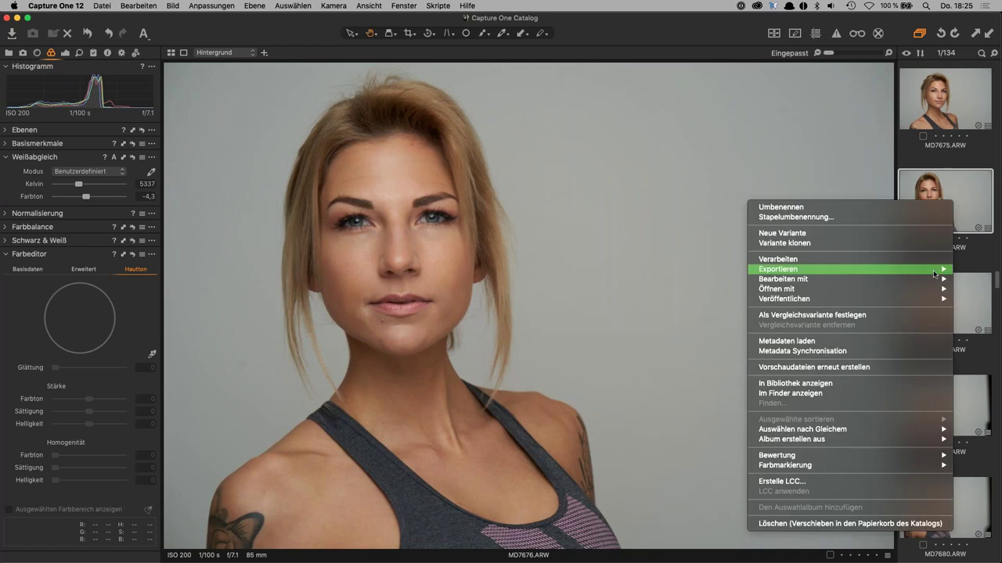
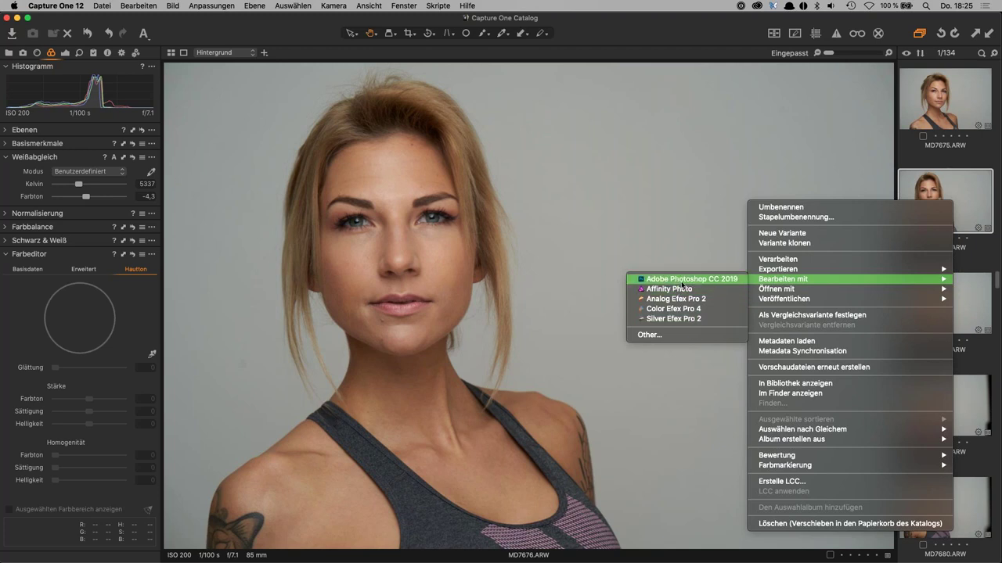
Send the portrait to Affinity Photo as a 16-bit, ZIP-compressed TIFF
click(685, 290)
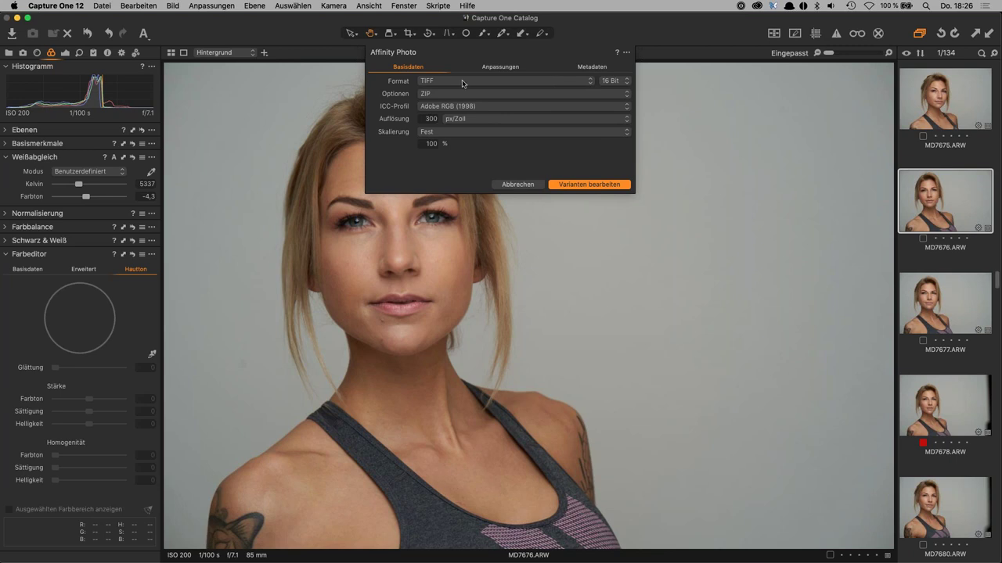
click(622, 82)
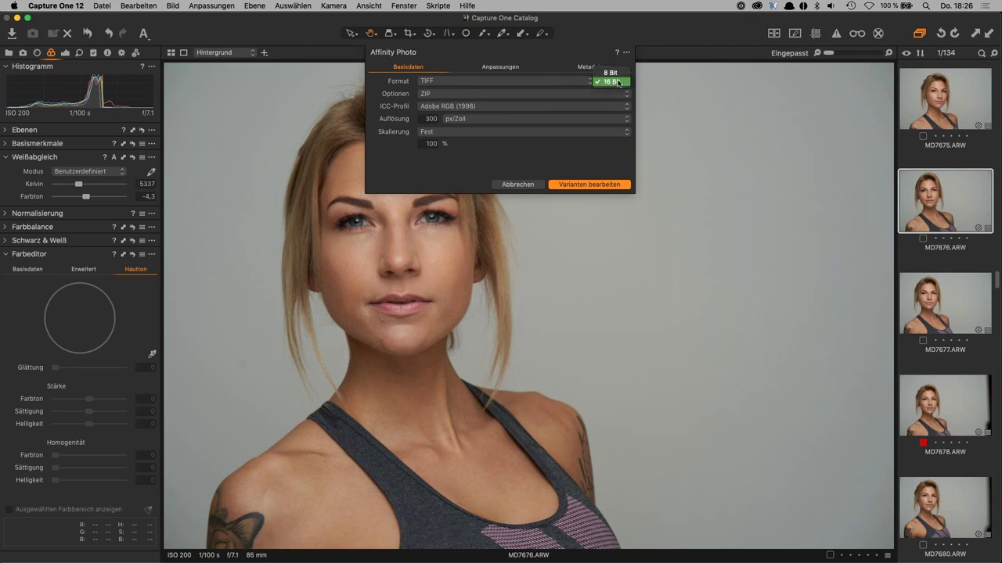
click(614, 81)
click(446, 93)
click(443, 96)
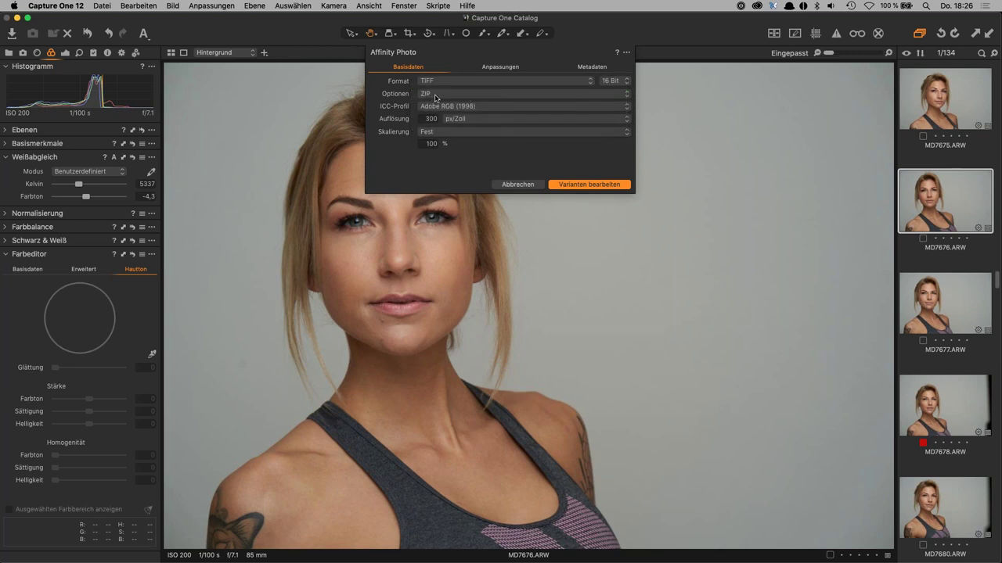
click(440, 94)
click(448, 95)
click(455, 95)
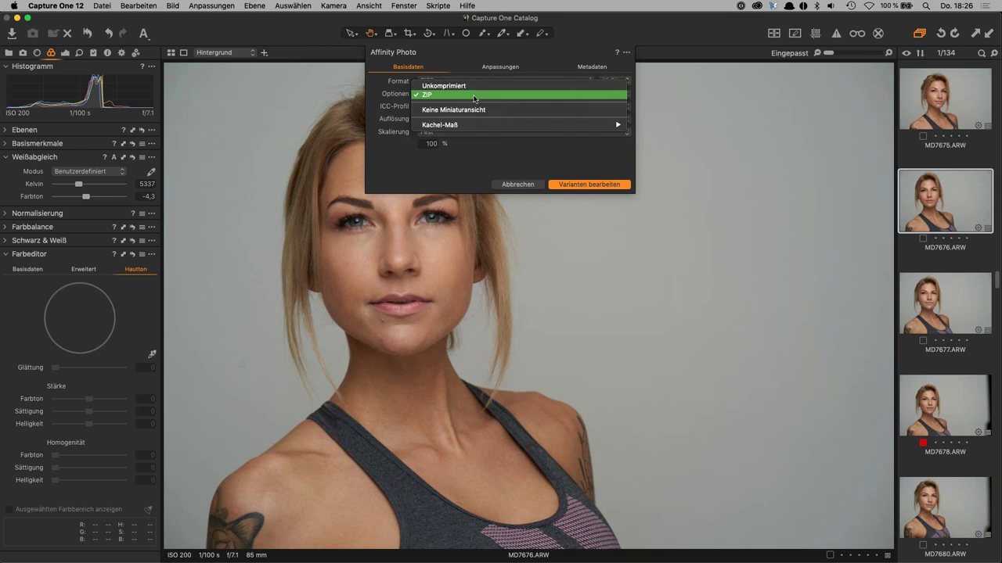
click(472, 94)
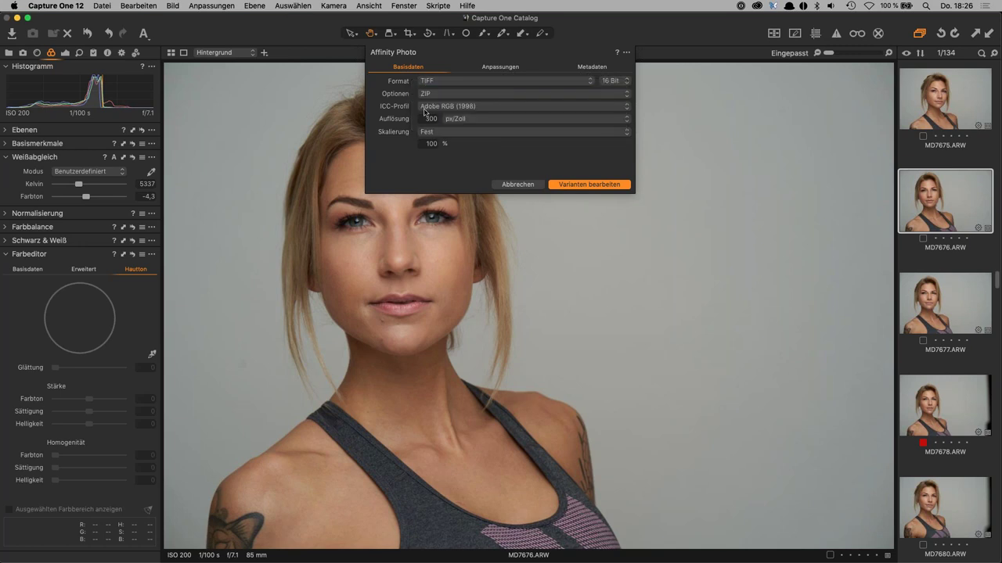
Keep Adobe RGB (1998) as the ICC profile and start editing the variant
click(487, 107)
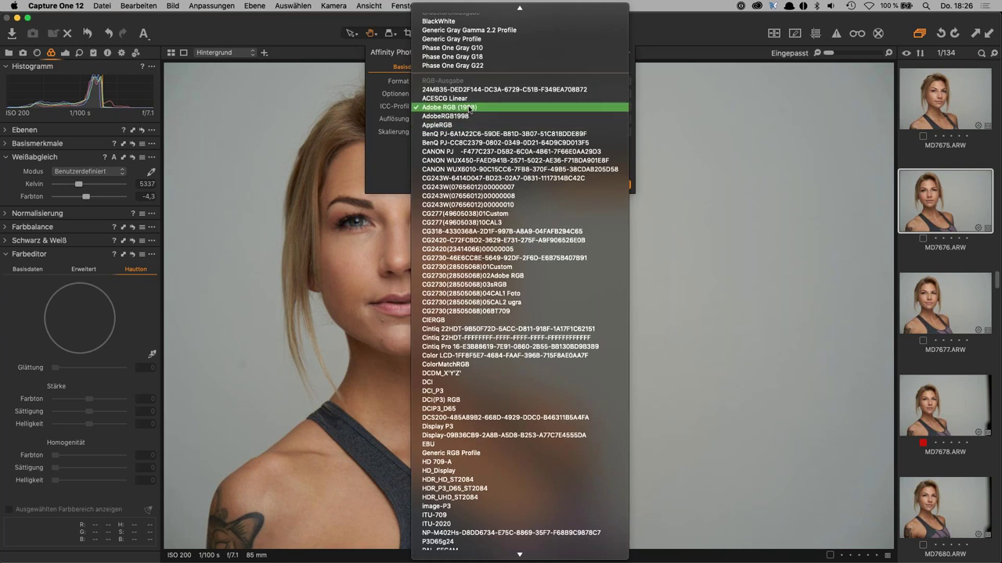
click(473, 108)
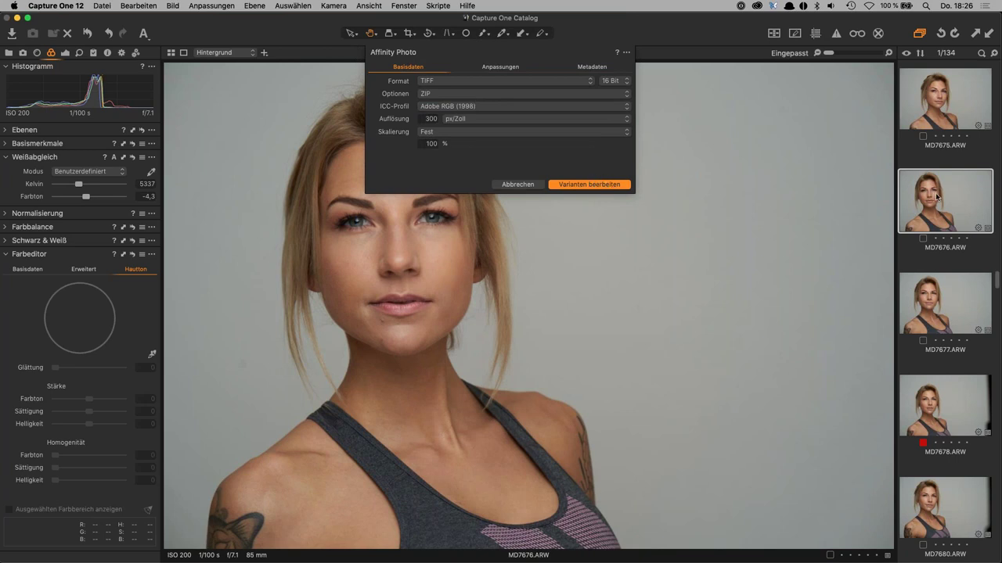
click(584, 185)
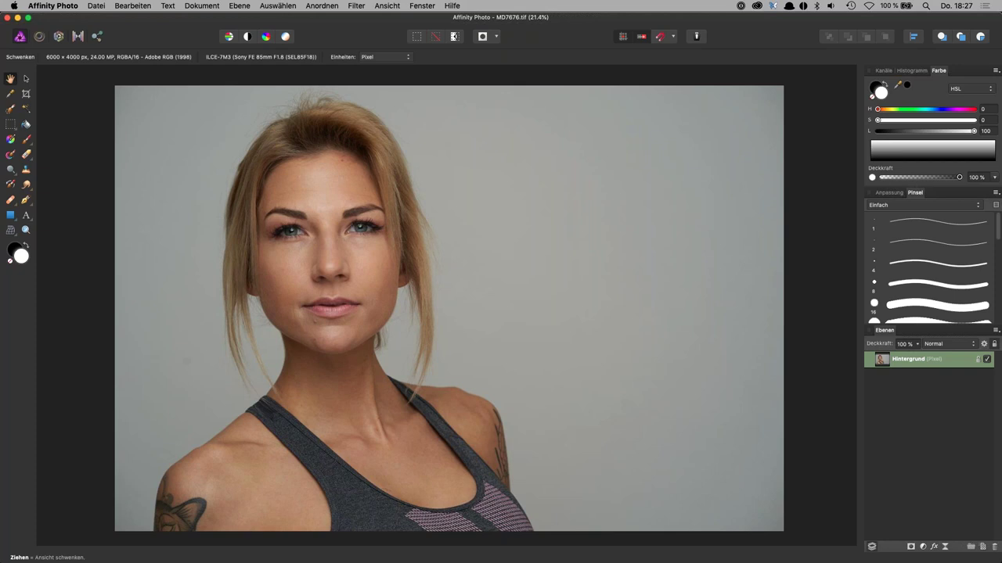
Add an empty pixel layer above Hintergrund in the opened MD7676.tif
click(983, 547)
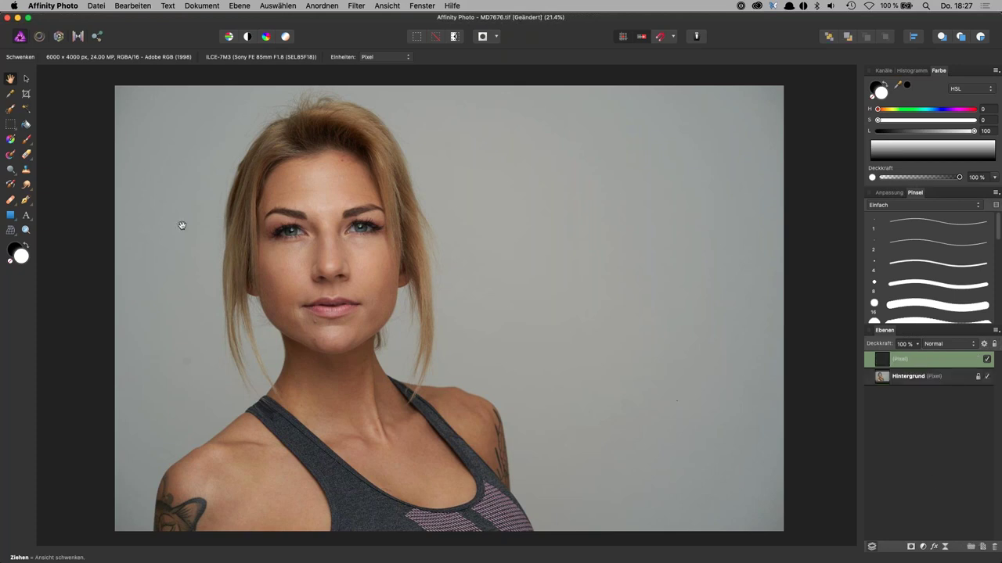
Fill a rectangular selection across the model's eyes with black
click(26, 246)
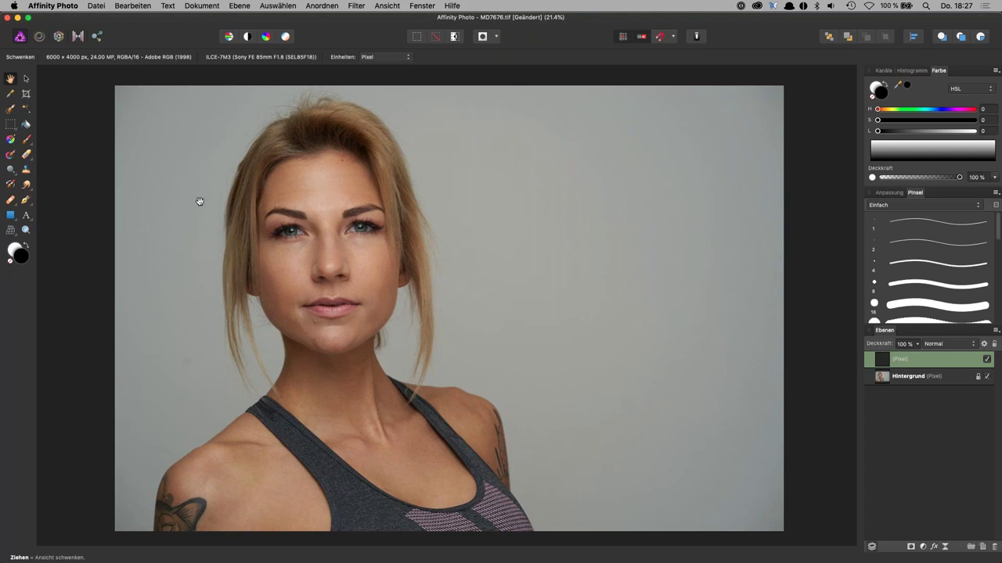
click(10, 124)
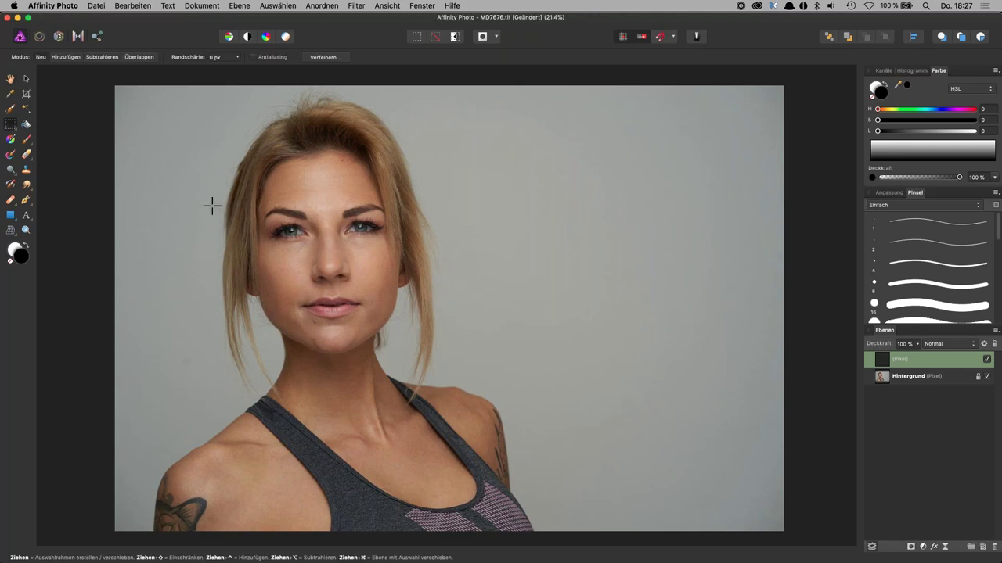
drag(212, 206, 447, 249)
click(139, 7)
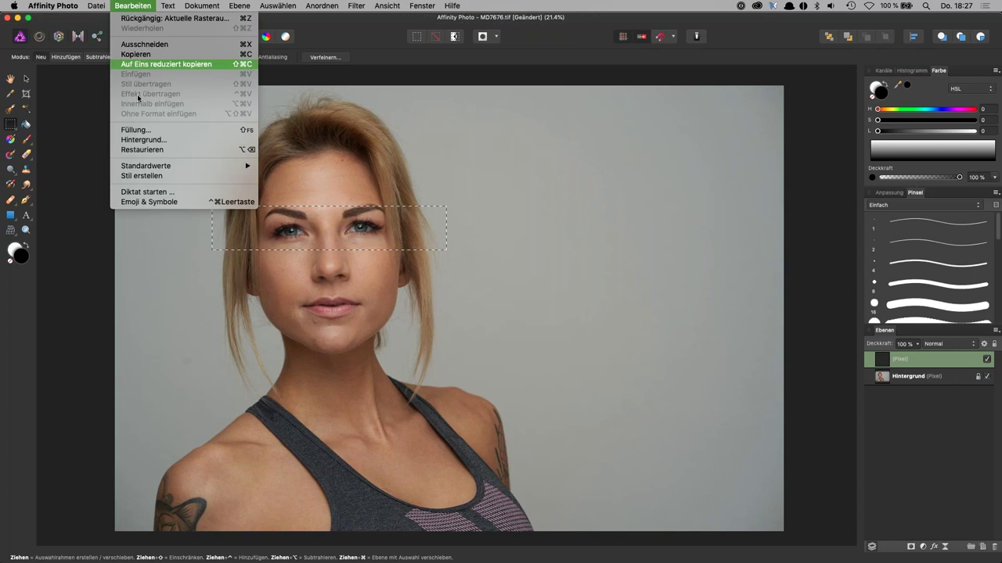
click(137, 129)
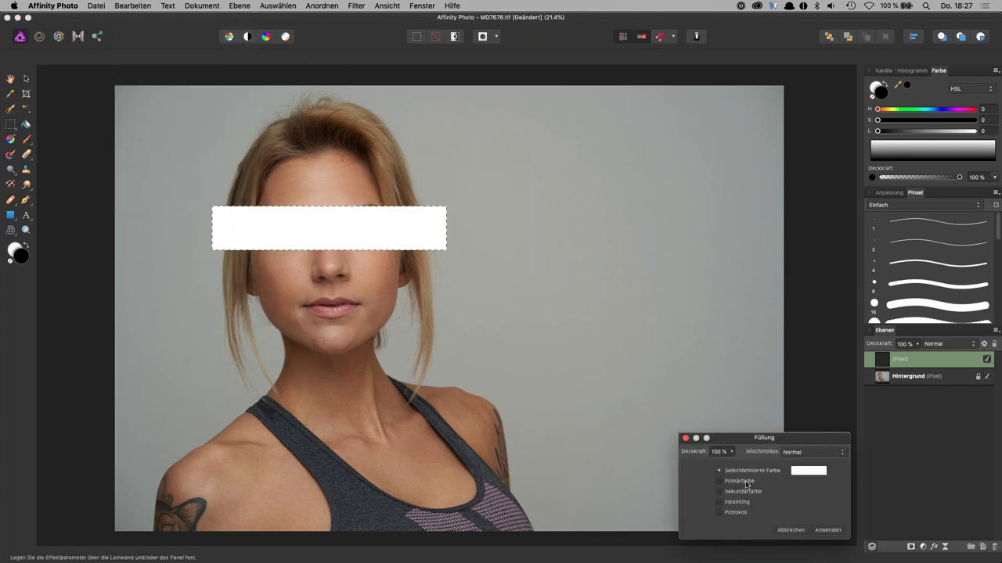
click(746, 482)
click(747, 491)
click(747, 481)
click(828, 530)
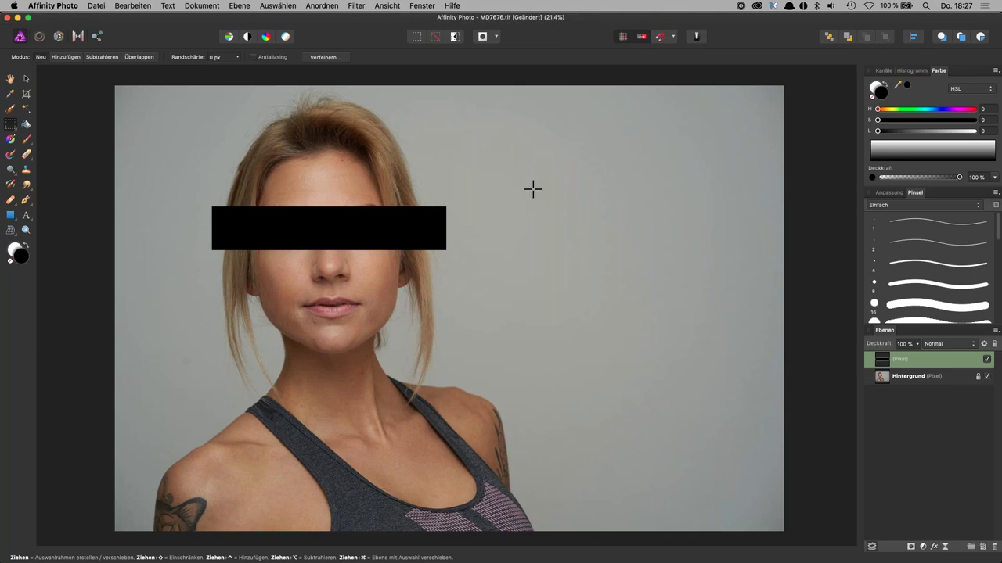
Save the TIFF with its layers and return to Capture One
key(ctrl+s)
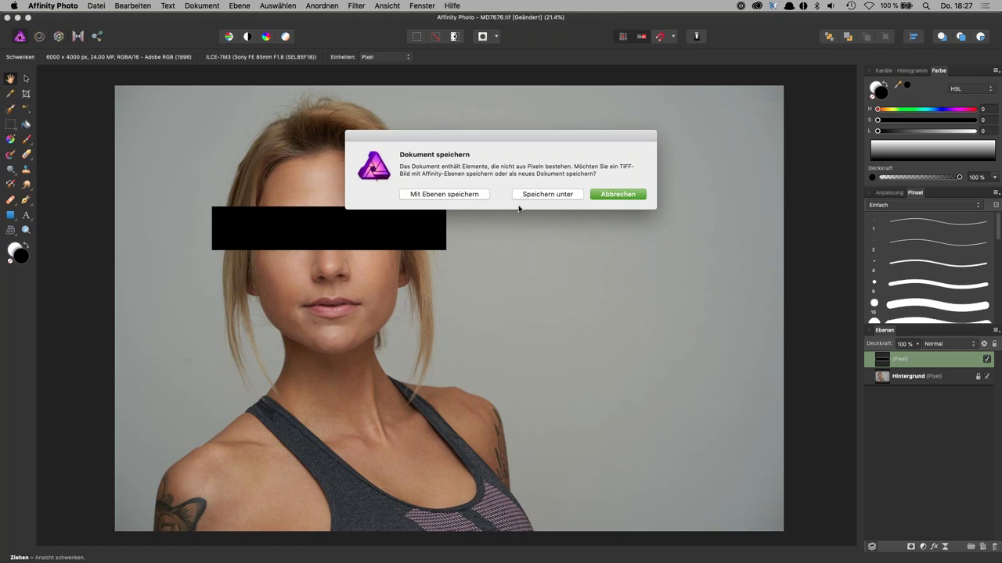
click(452, 196)
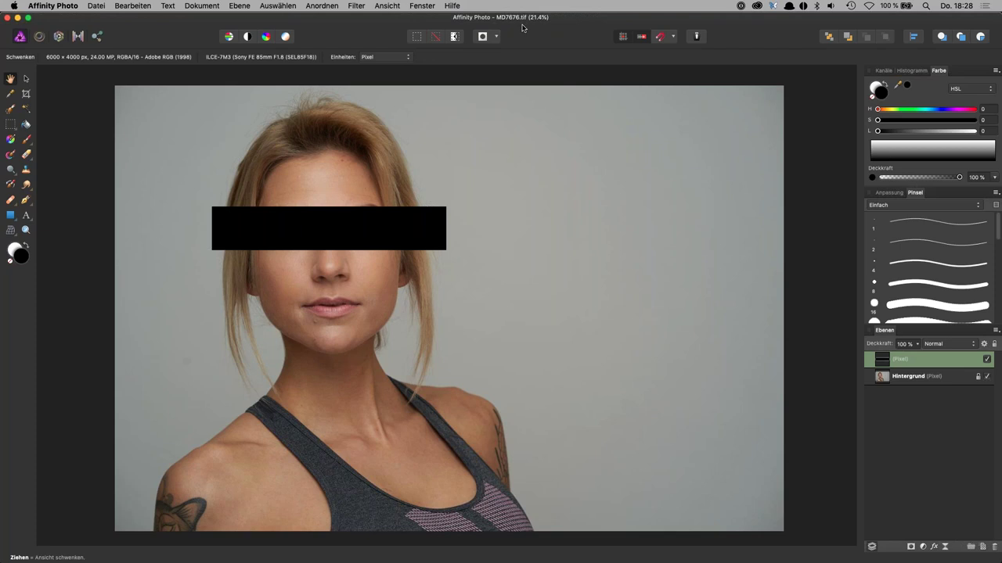
key(super+Tab)
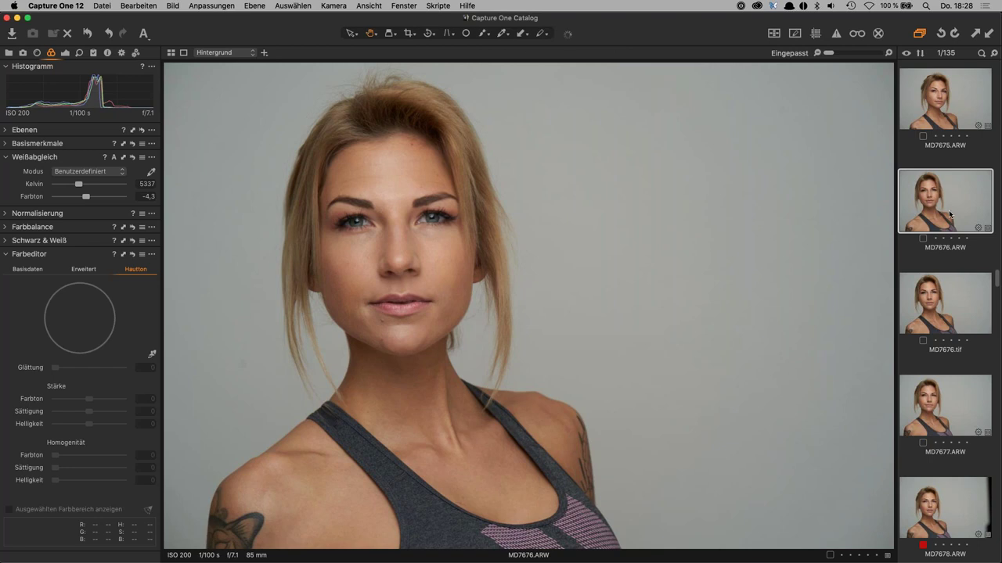
Apply the Blackpoint2Gray -Sat user style to the MD7676.tif variant
click(959, 309)
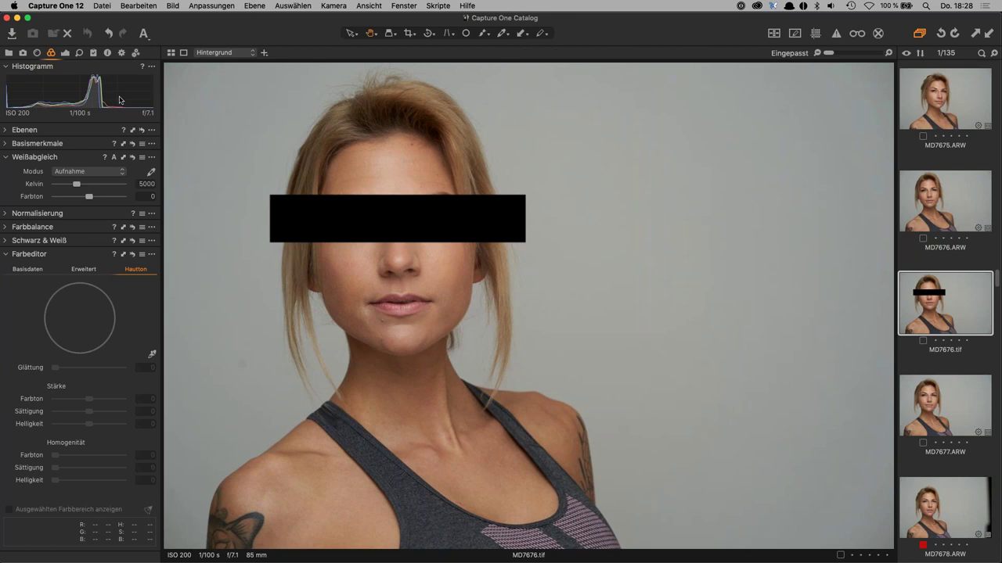
click(108, 52)
click(93, 52)
click(11, 114)
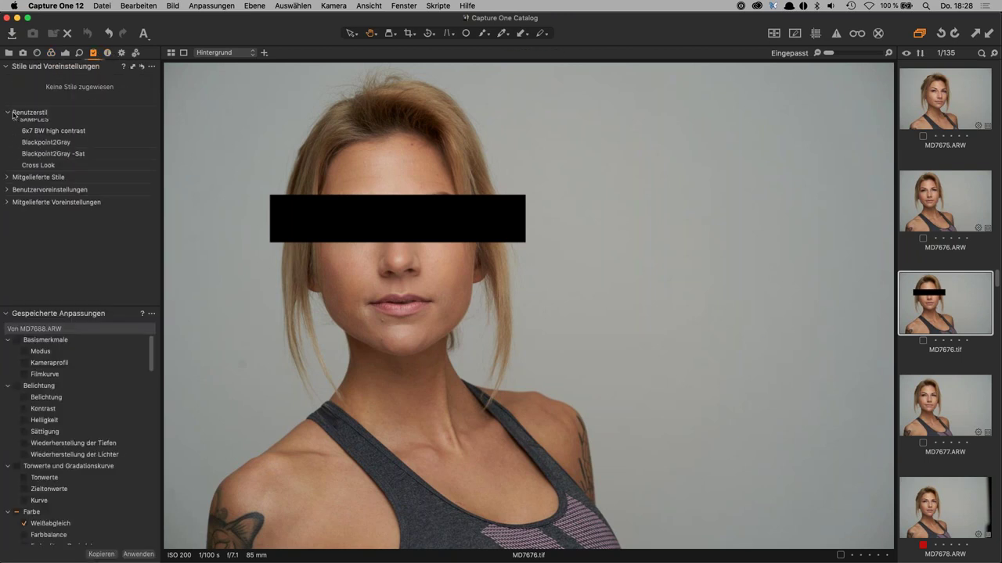
click(48, 169)
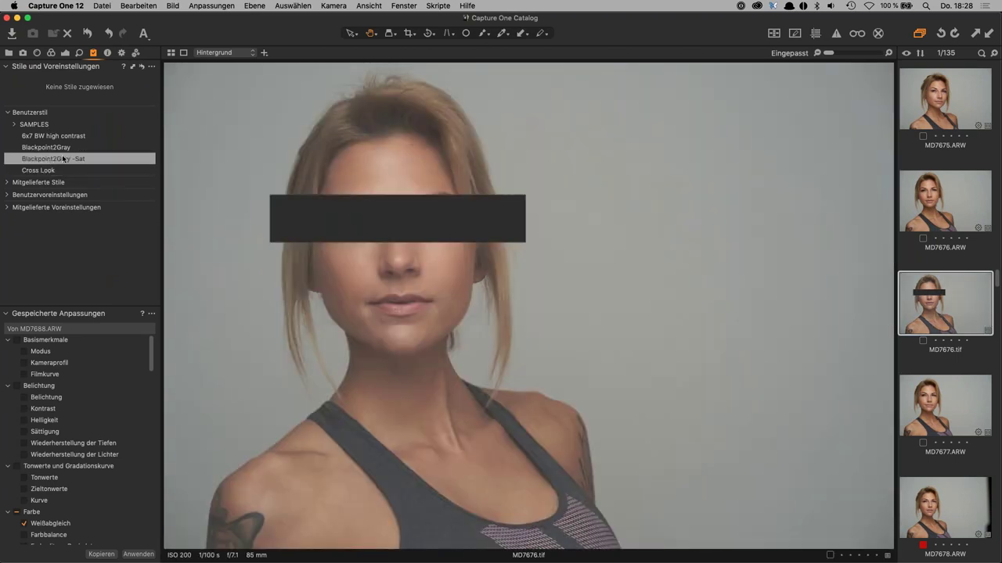
click(68, 159)
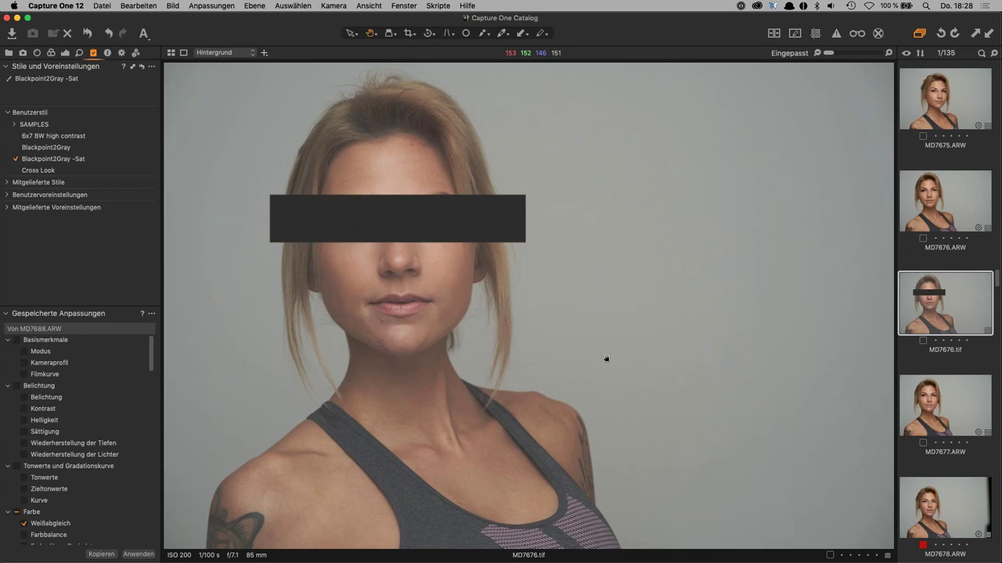
Open the TIFF variant directly in Affinity Photo
right_click(970, 310)
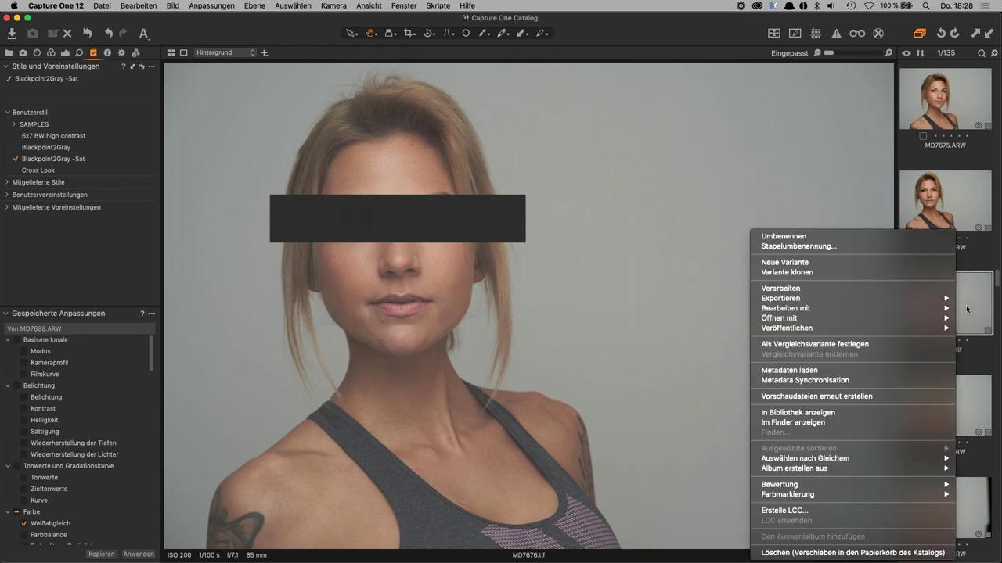
mouse_move(814, 309)
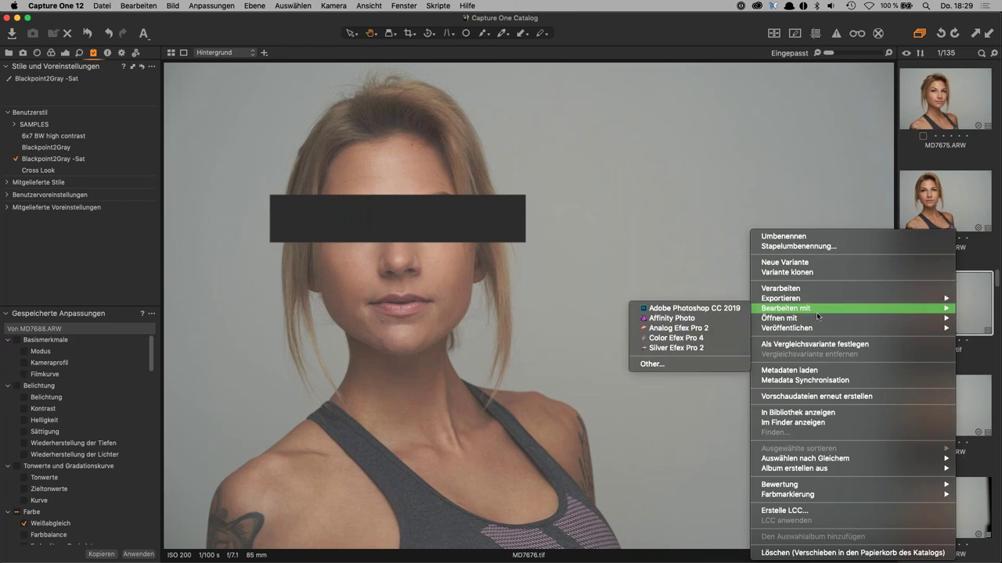
click(982, 354)
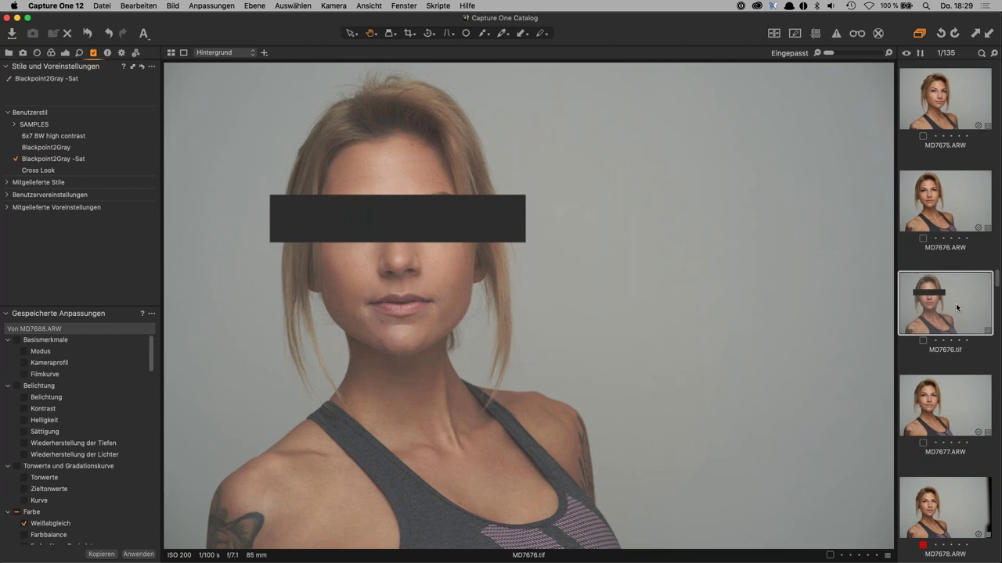
right_click(952, 310)
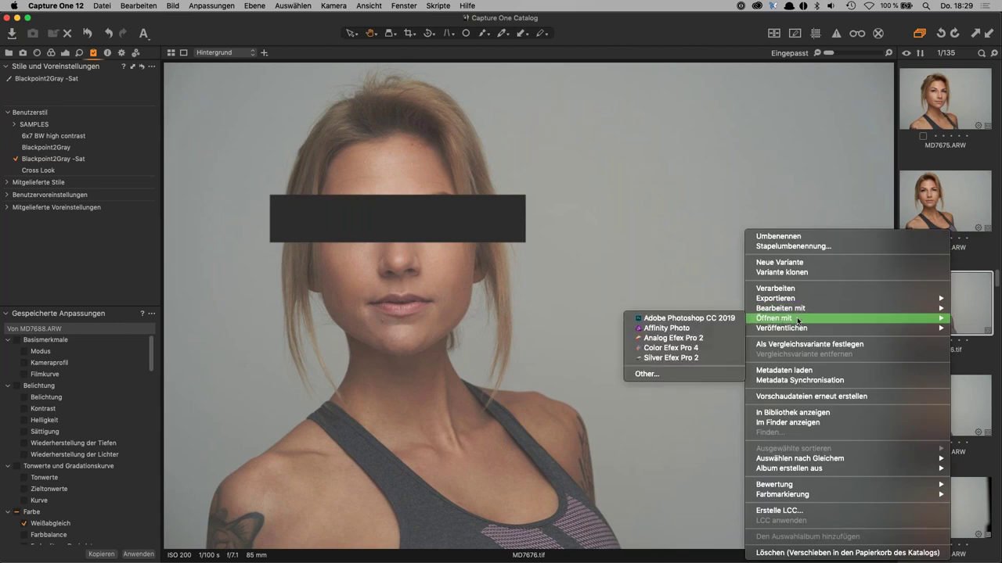
click(684, 330)
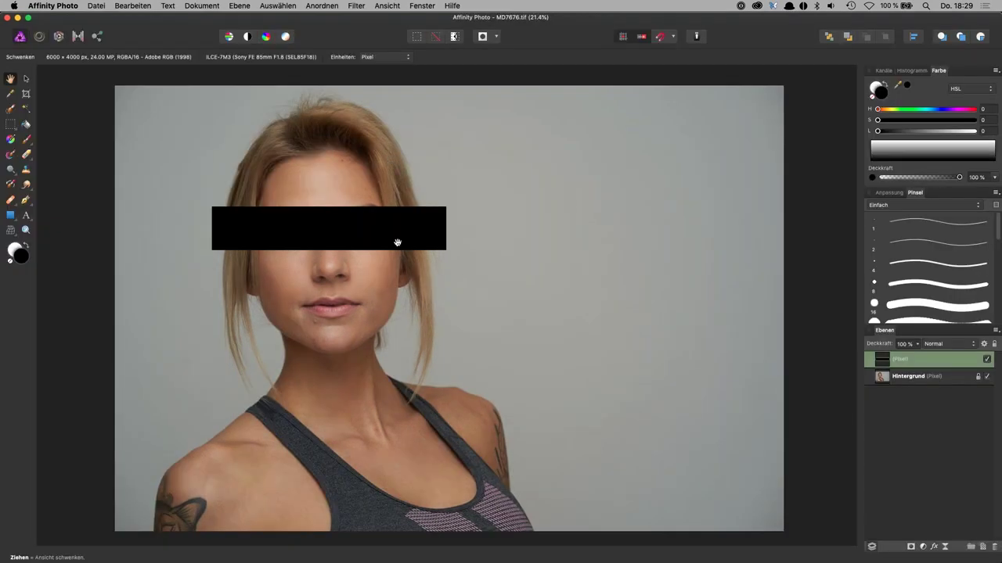
Delete the black eye-bar layer and duplicate the Hintergrund layer
click(992, 546)
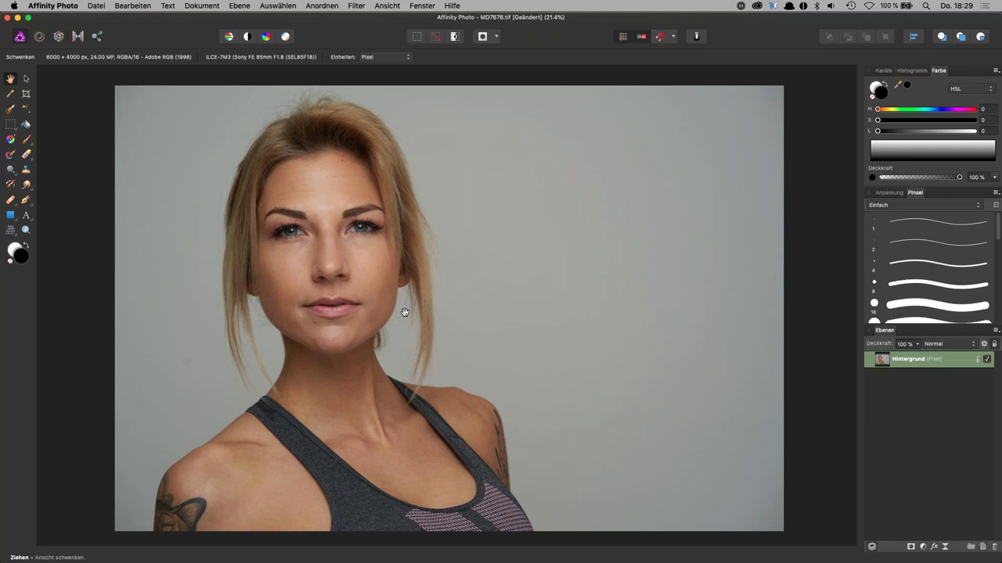
key(super+j)
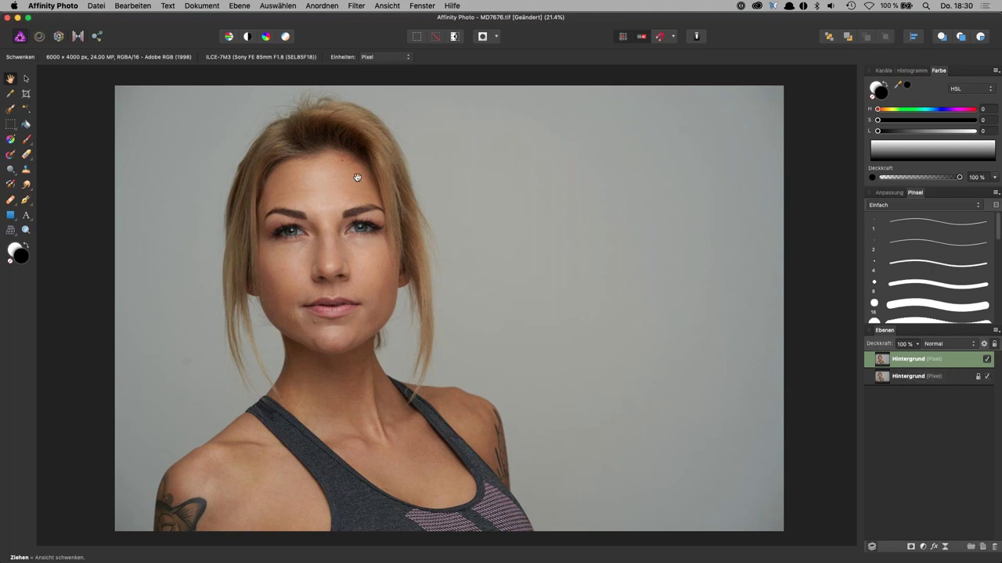
scroll(357, 177, up, 5)
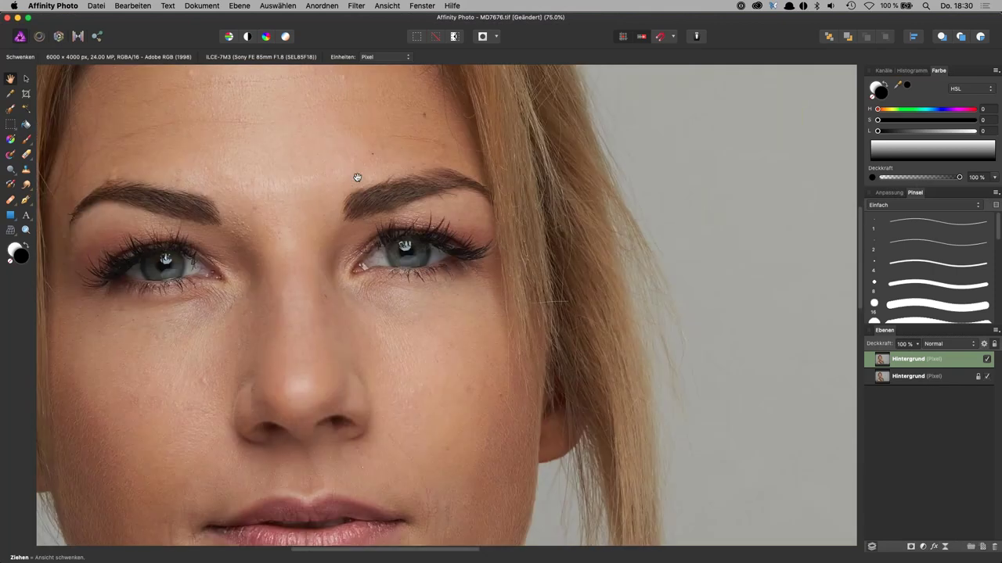
Apply frequency separation to the portrait with a 10.7 px radius
drag(357, 177, 431, 189)
click(356, 5)
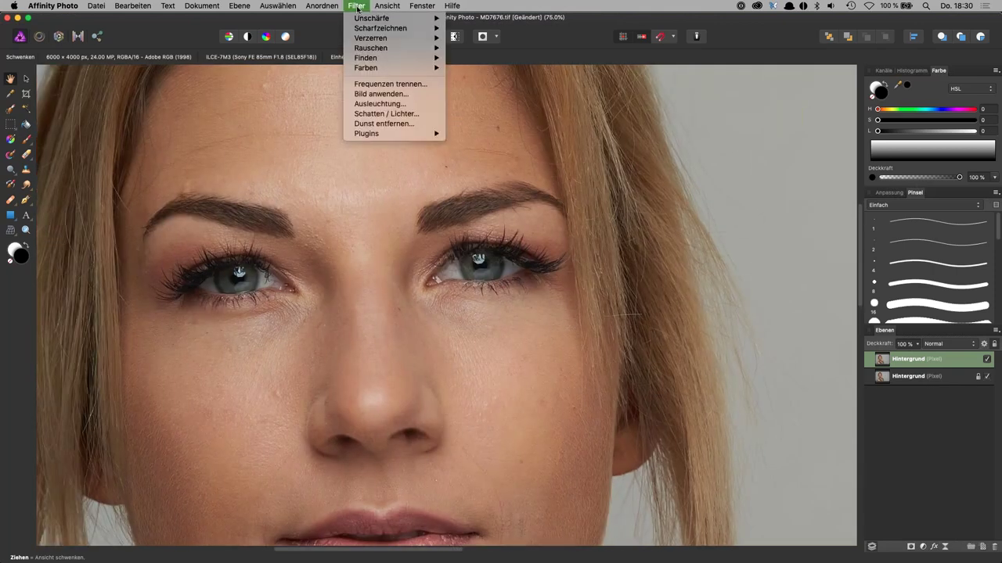
click(409, 88)
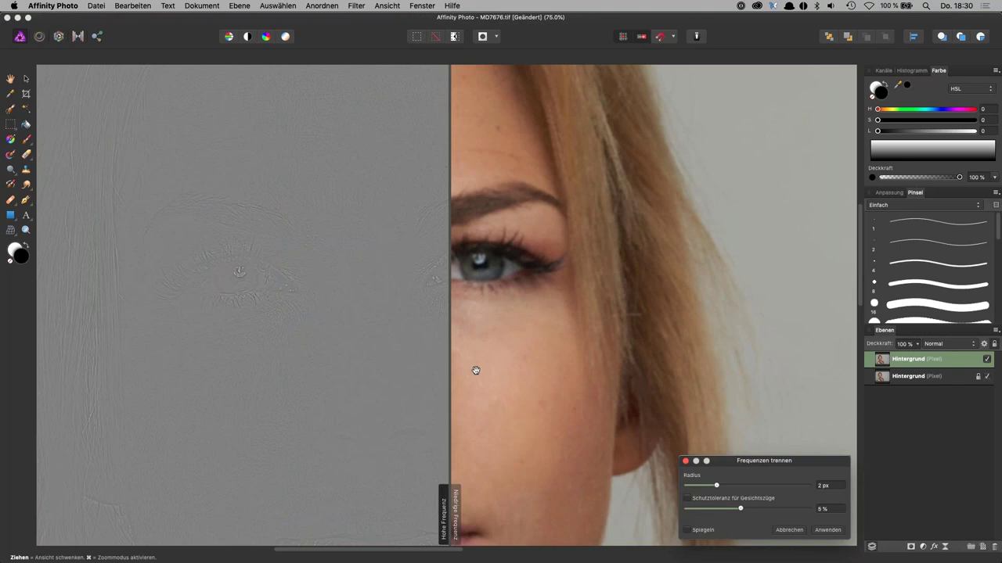
mouse_move(475, 369)
mouse_down()
mouse_move(573, 376)
mouse_move(566, 370)
mouse_up()
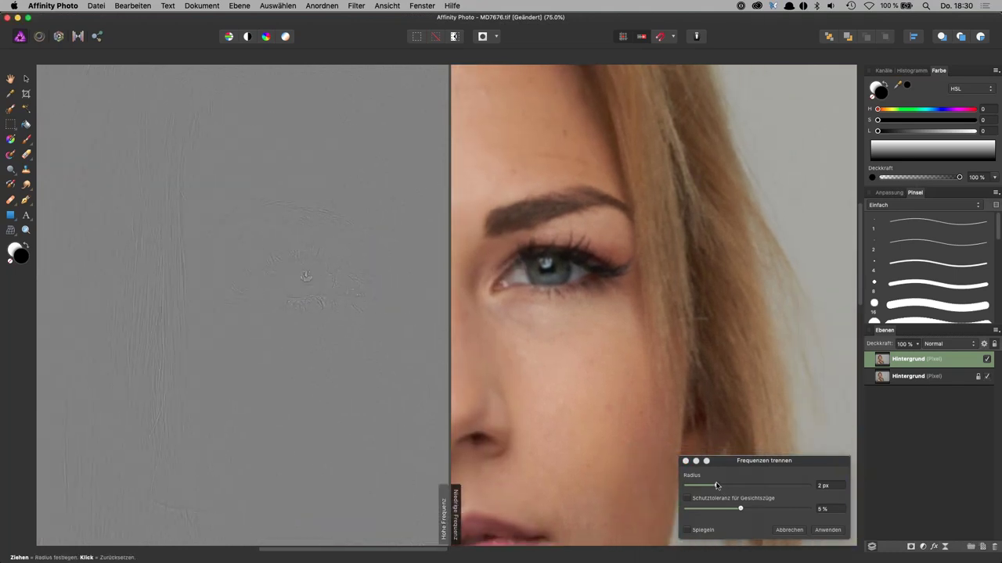
drag(715, 486, 735, 486)
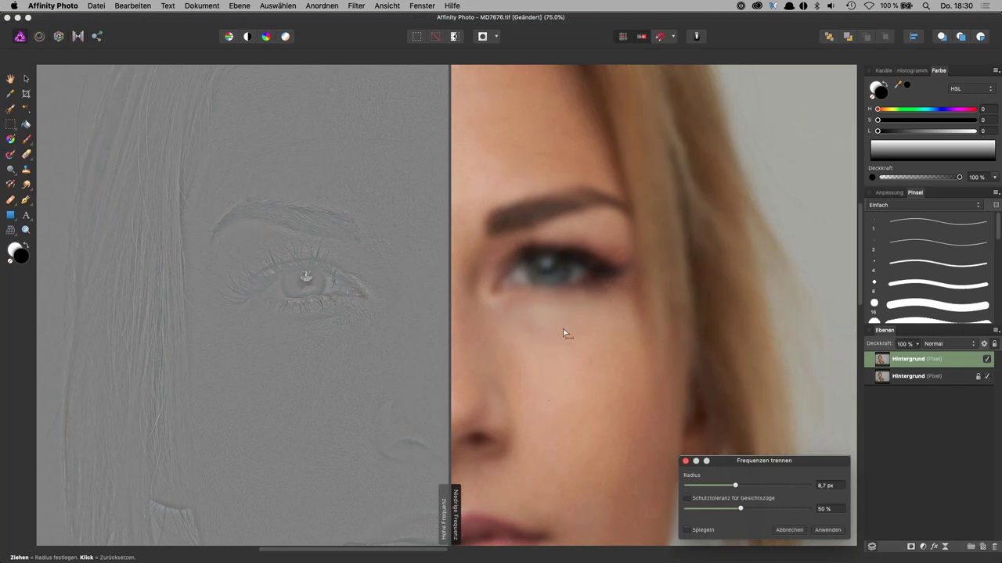
drag(736, 480, 739, 487)
drag(739, 488, 736, 487)
drag(736, 487, 765, 488)
click(831, 533)
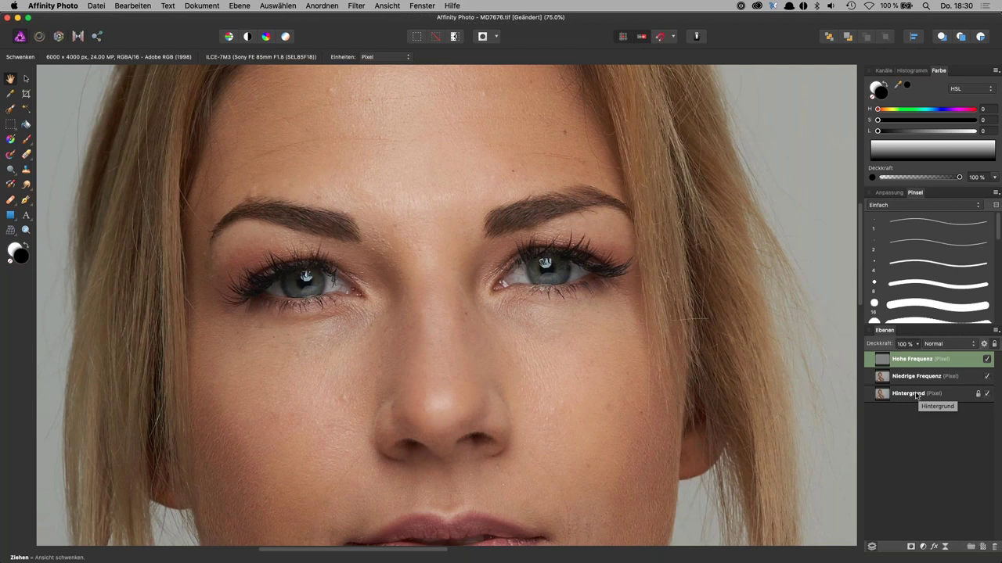
Group the Hohe Frequenz and Niedrige Frequenz layers into a group named FT
click(964, 376)
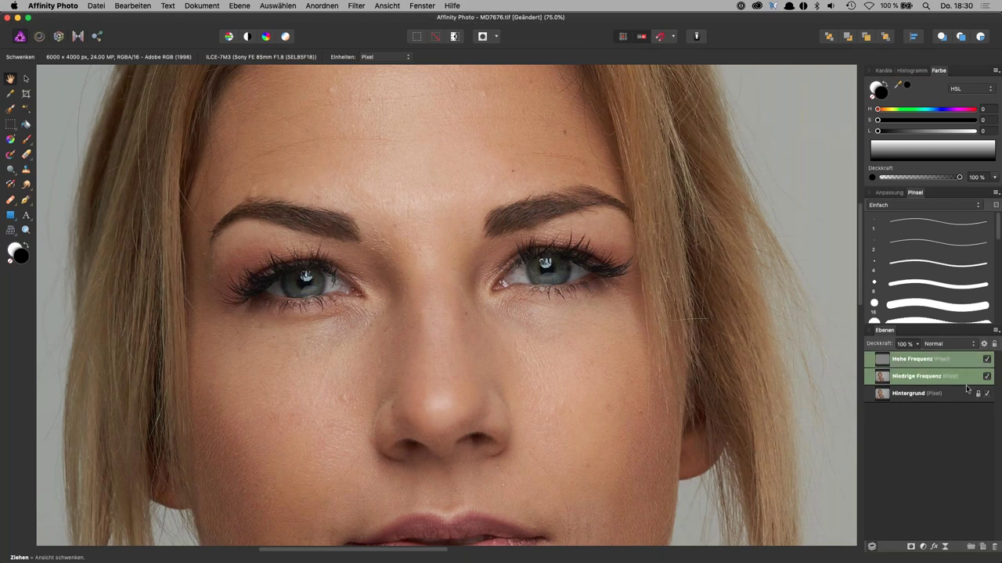
key(super+g)
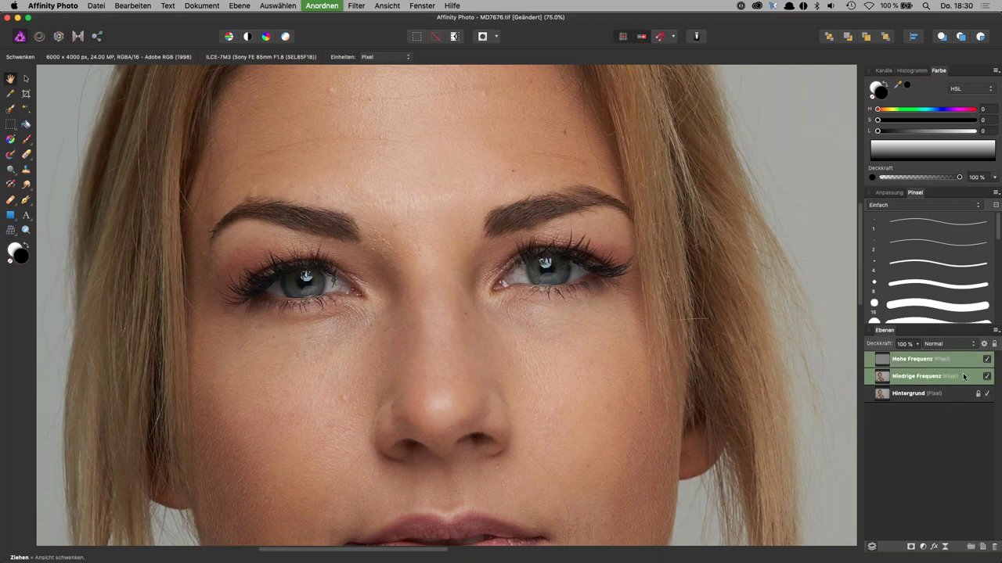
click(869, 359)
double_click(899, 359)
text(FT)
key(Return)
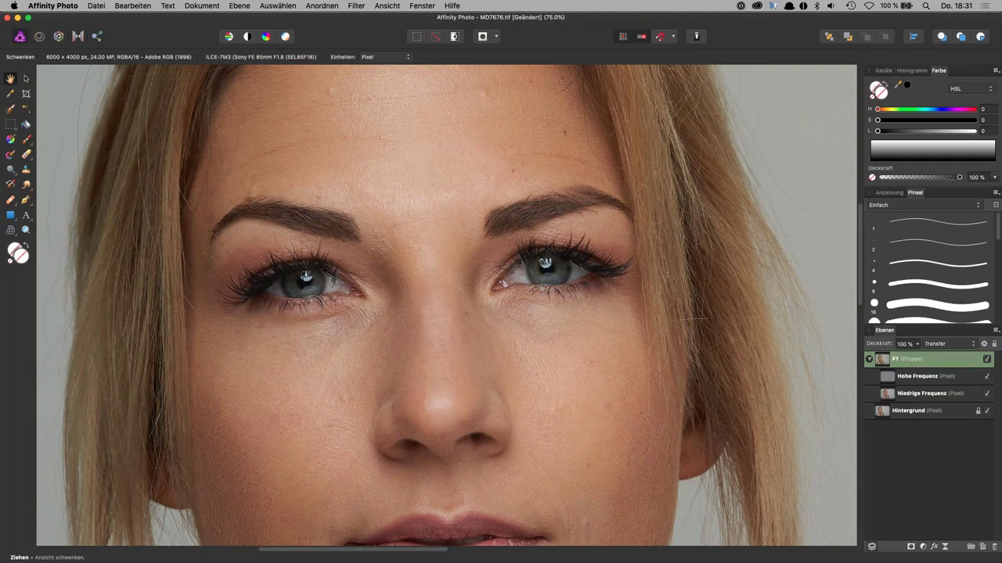
Select the Hohe Frequenz layer and choose the Healing Brush tool
click(922, 377)
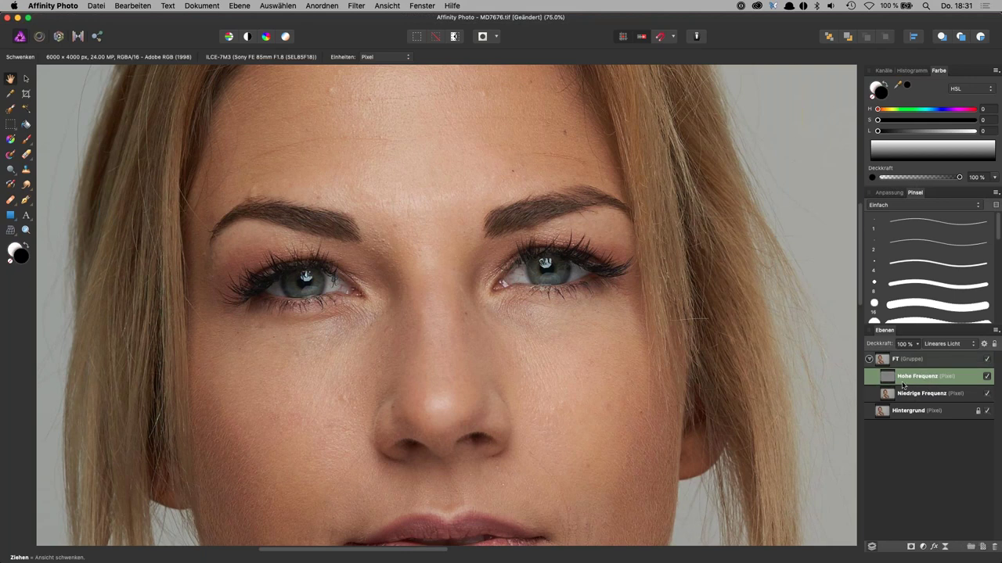
click(12, 202)
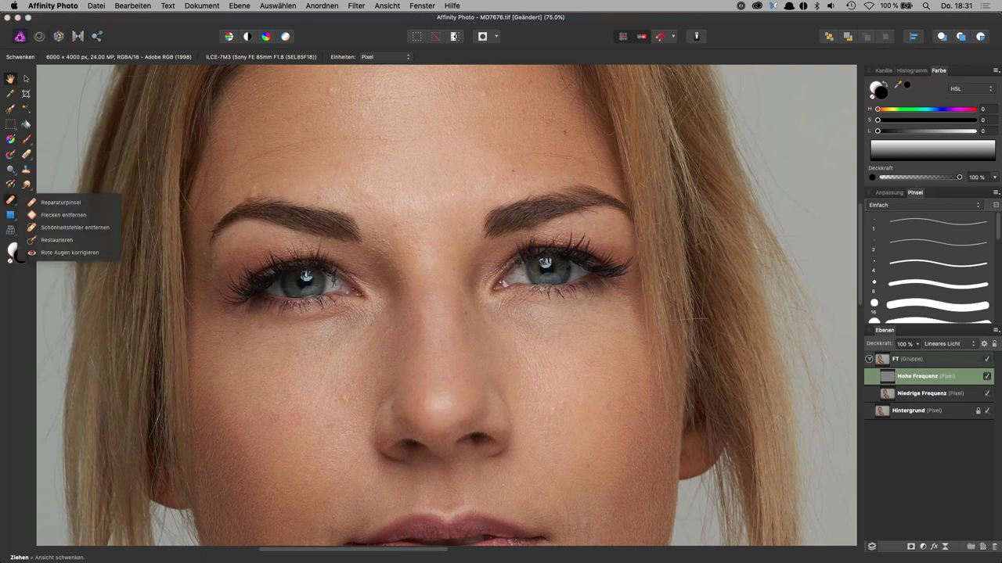
click(71, 205)
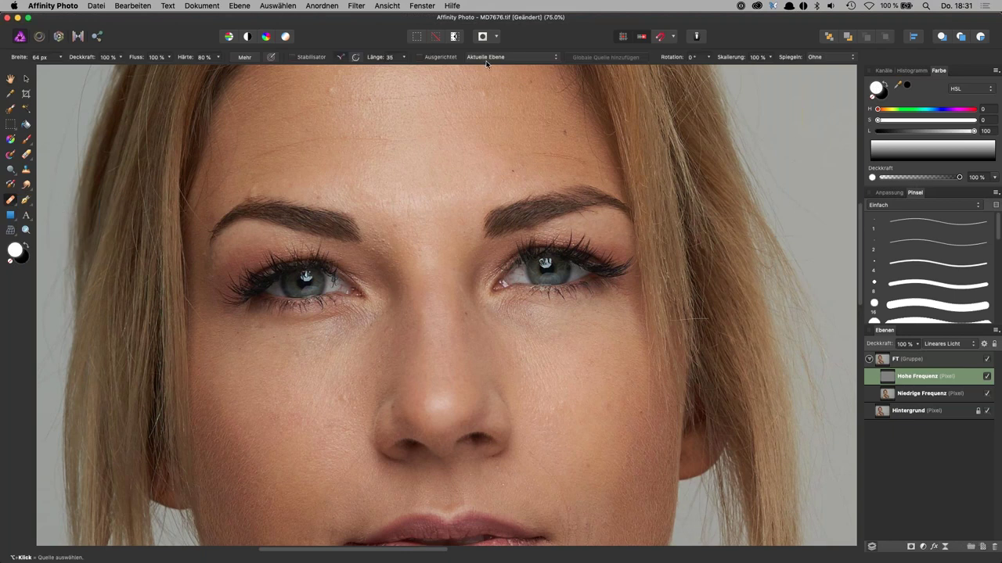
Enable aligned sampling and set pressure-controlled brush size variance to 63%
click(419, 57)
click(245, 57)
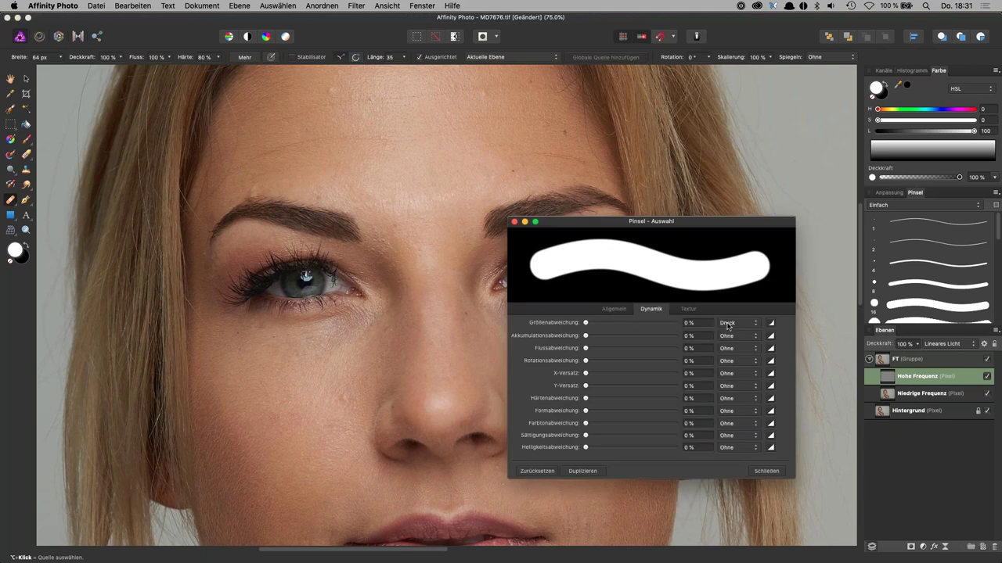
click(736, 323)
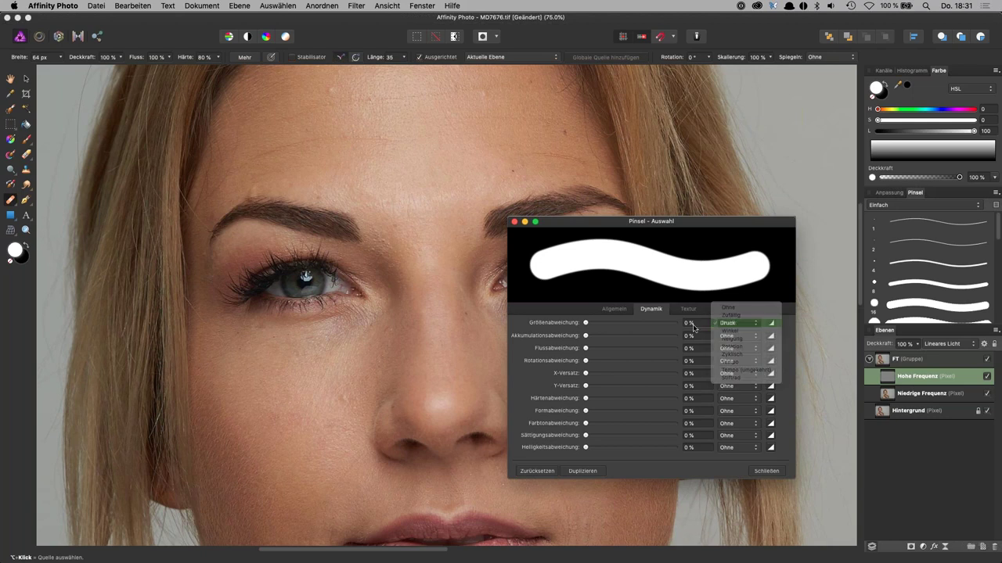
drag(586, 323, 676, 327)
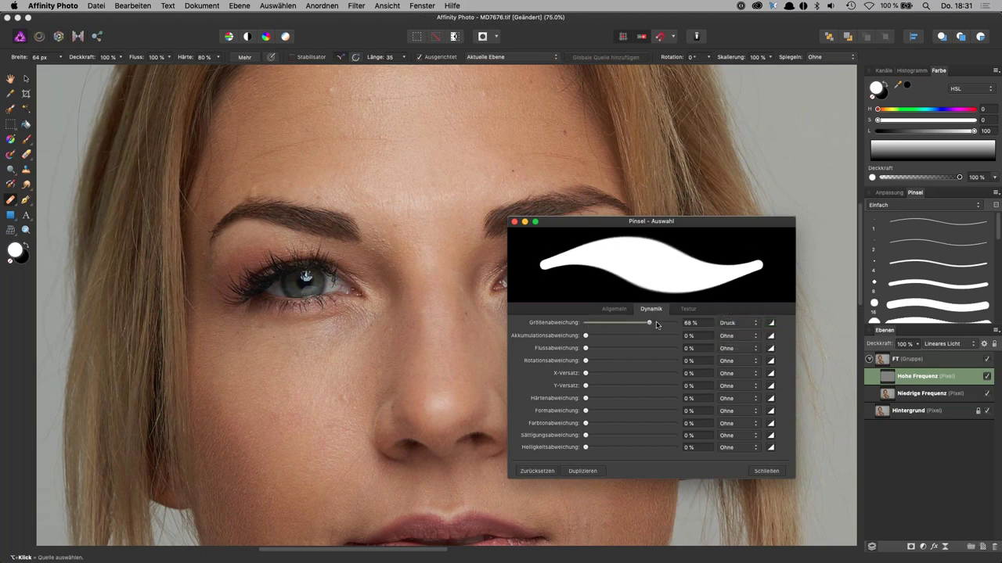
mouse_move(675, 328)
mouse_down()
mouse_move(633, 325)
mouse_move(643, 323)
mouse_up()
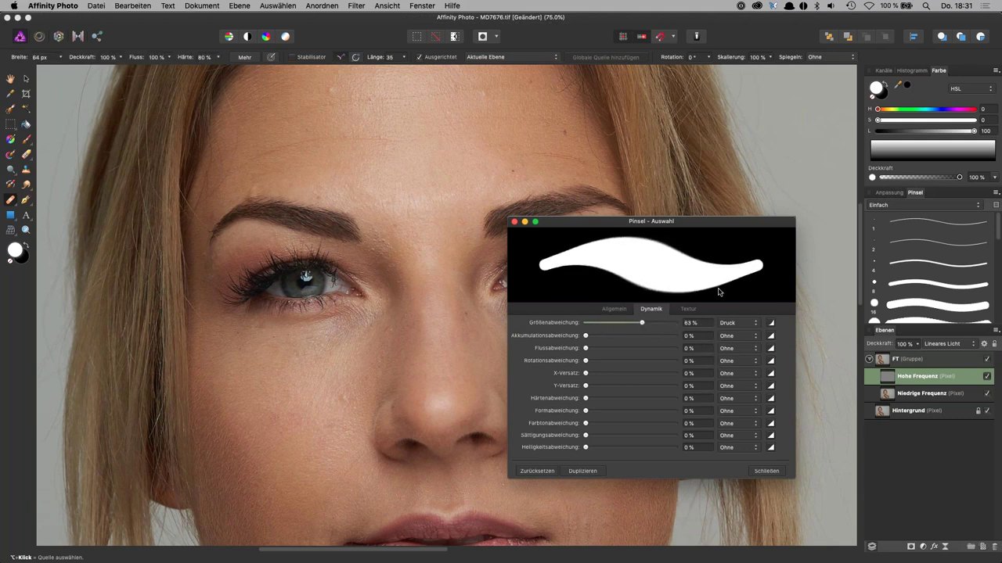
click(766, 471)
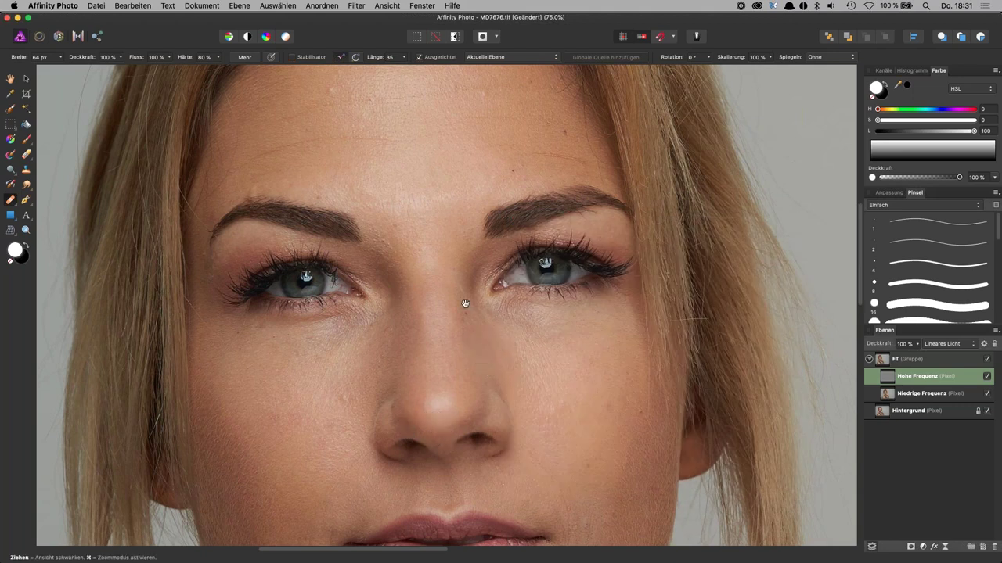
Heal the small forehead spots with a 22 px brush from clean skin sources
drag(464, 301, 441, 451)
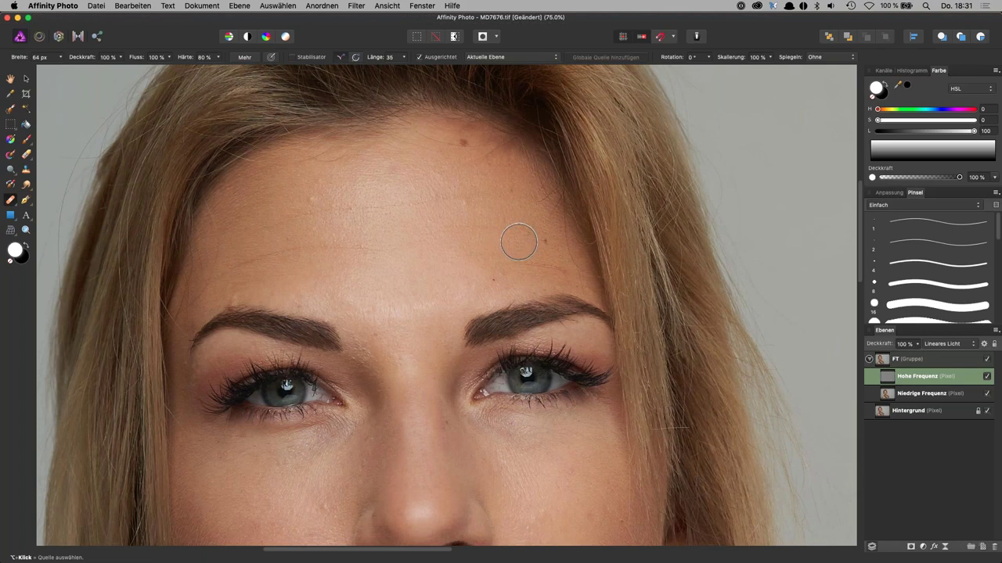
click(525, 234)
drag(523, 227, 504, 234)
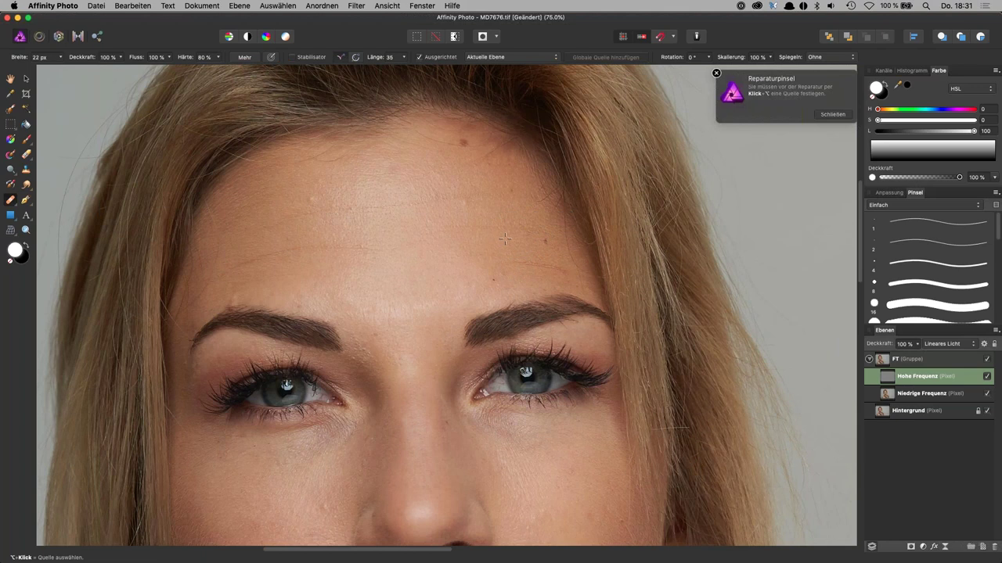
alt+click(505, 240)
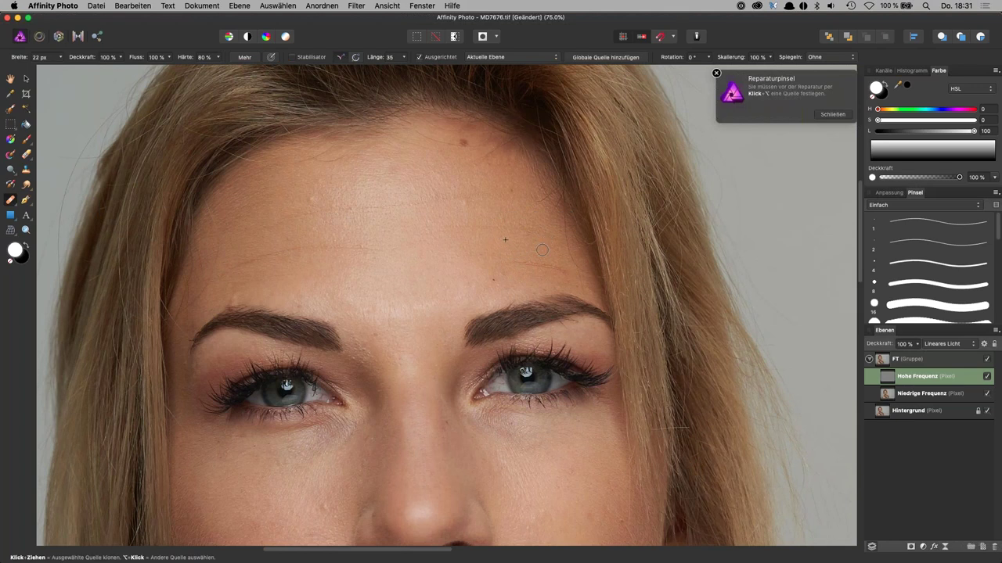
alt+click(382, 234)
alt+click(295, 234)
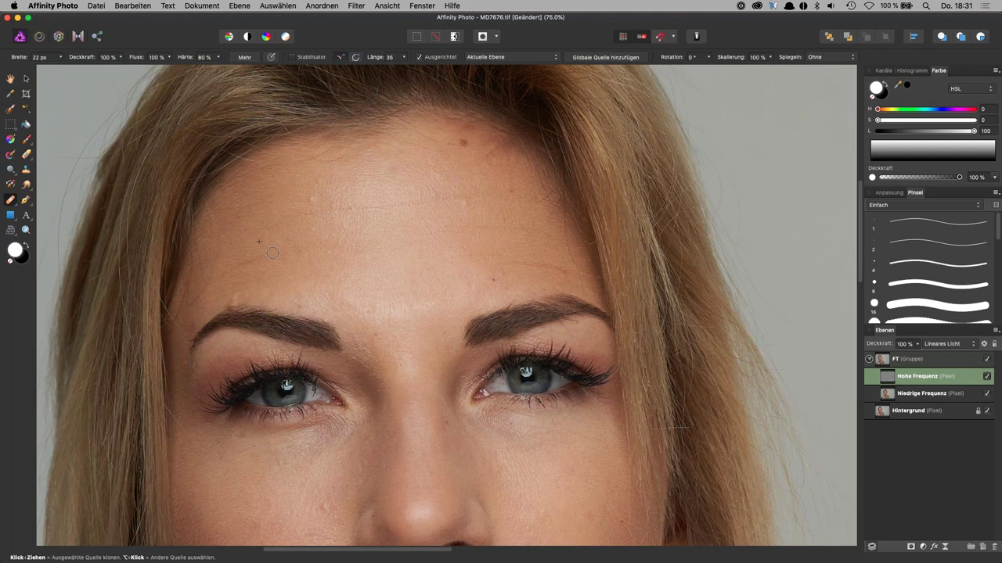
alt+click(331, 186)
alt+click(480, 234)
alt+click(478, 213)
alt+click(413, 232)
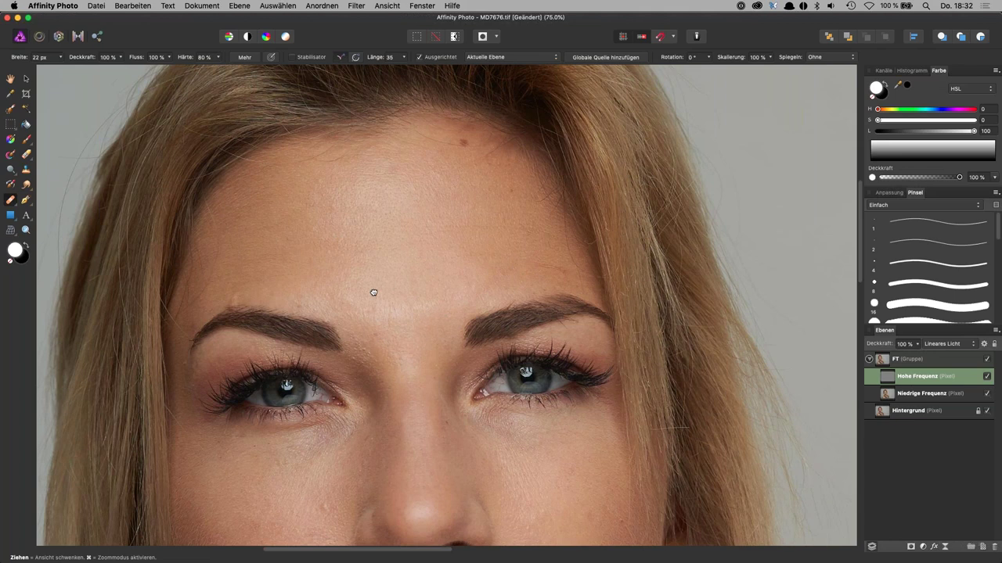
Heal the mole beside the mouth and a chin spot, then select the FT group
drag(370, 290, 396, 177)
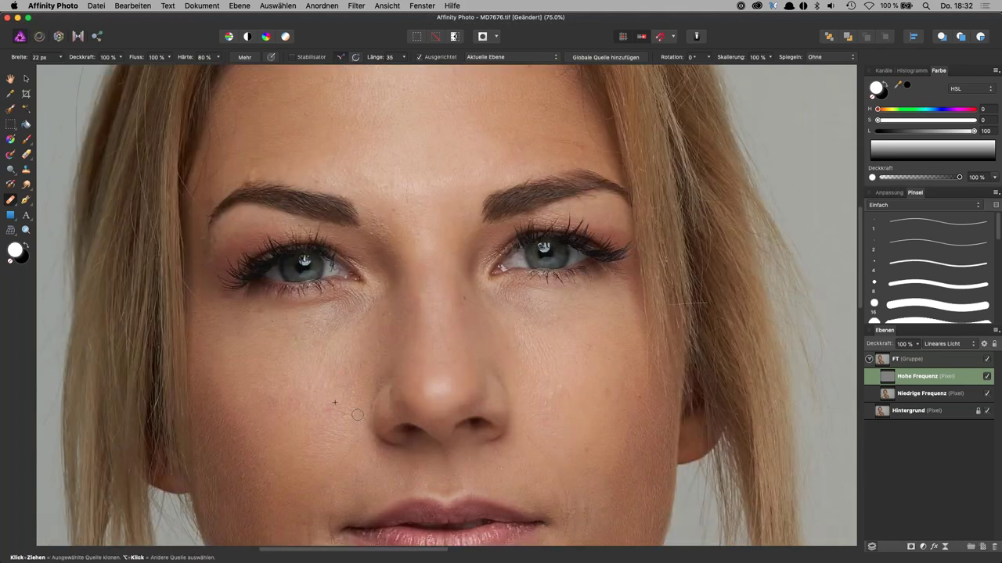
drag(602, 410, 540, 290)
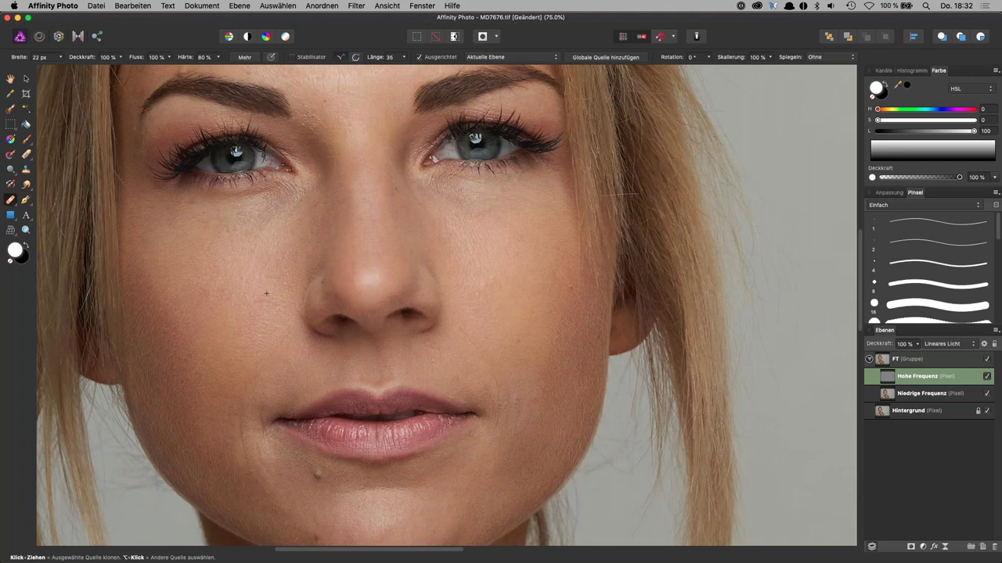
drag(535, 407, 542, 271)
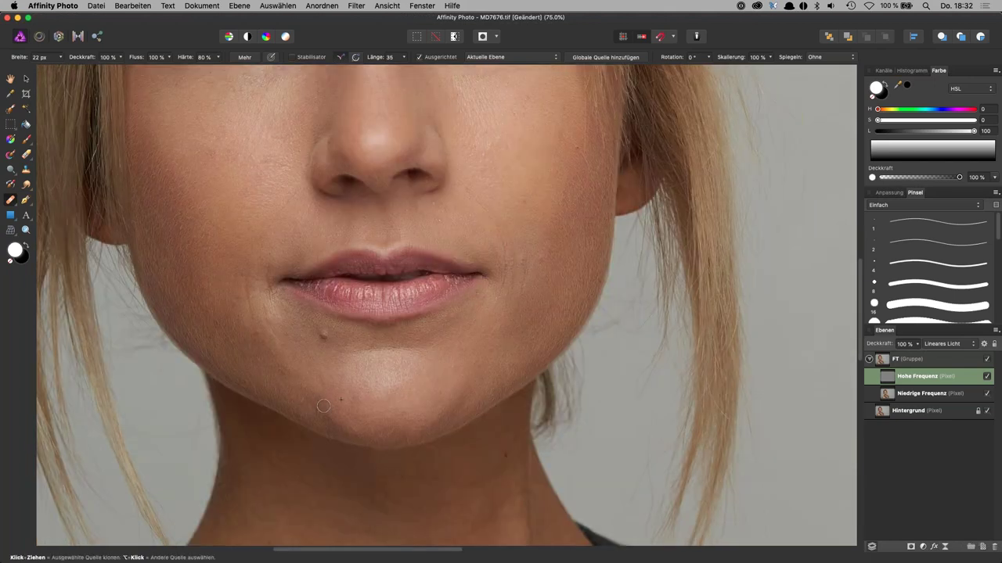
alt+click(307, 327)
click(324, 336)
alt+click(335, 337)
scroll(504, 341, up, 1)
scroll(501, 337, up, 5)
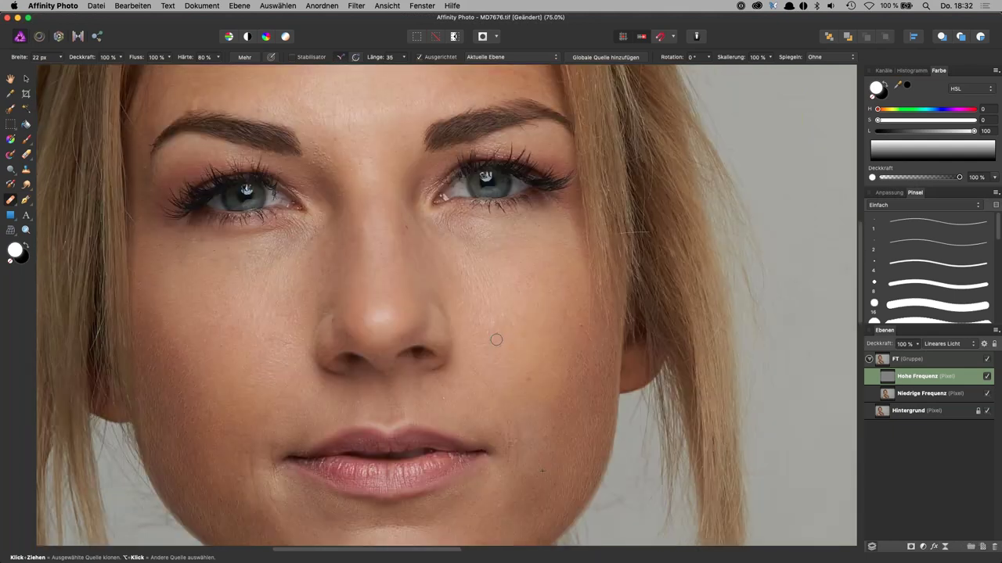
click(936, 356)
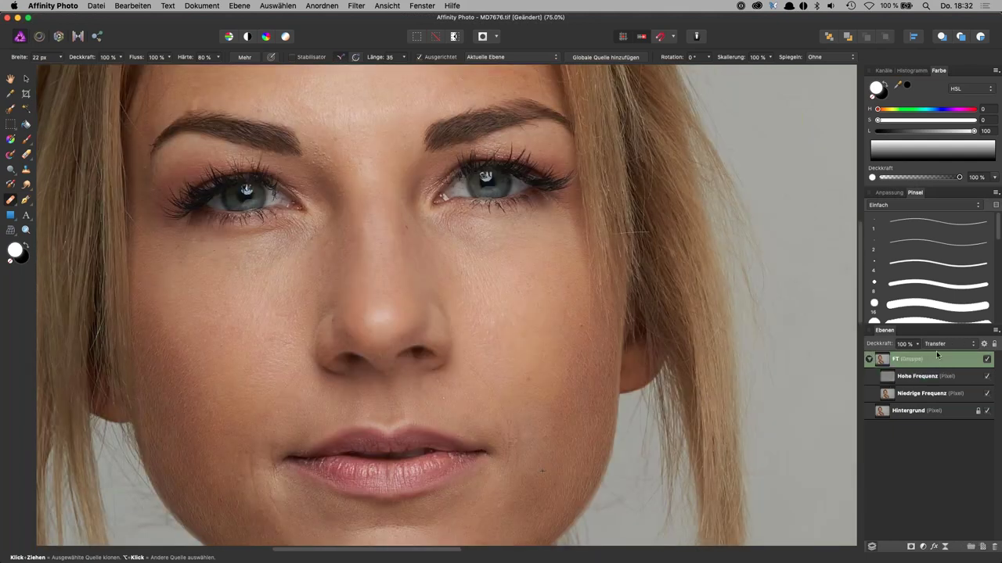
Add a 'Retusche' layer above FT, sampling the current layer and below
click(983, 548)
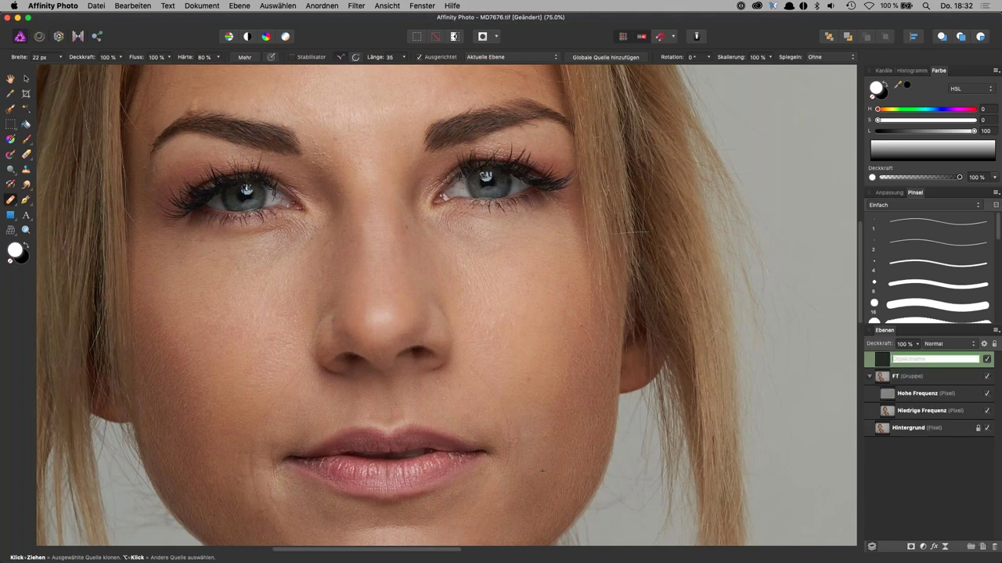
text(Retusche)
key(Return)
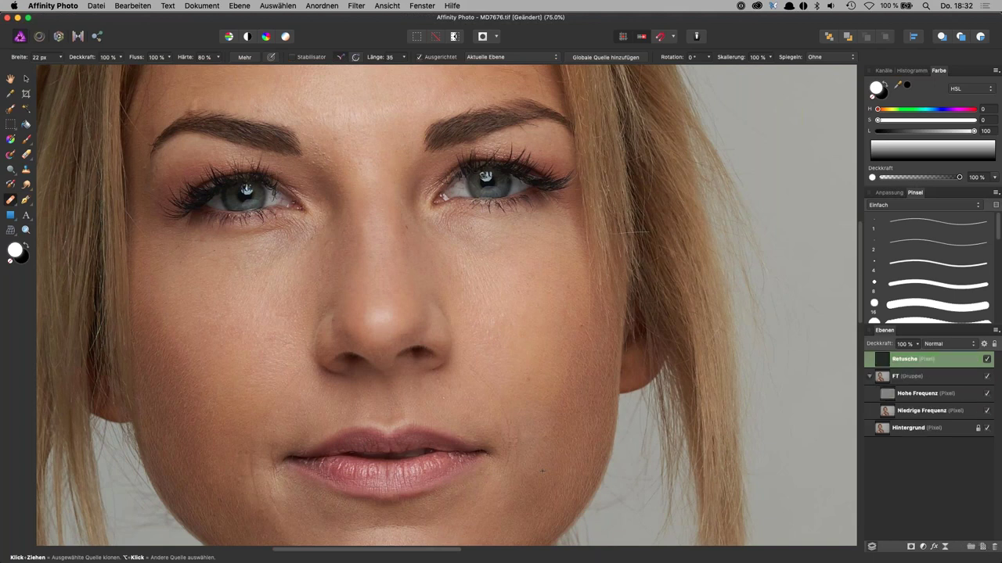
click(9, 201)
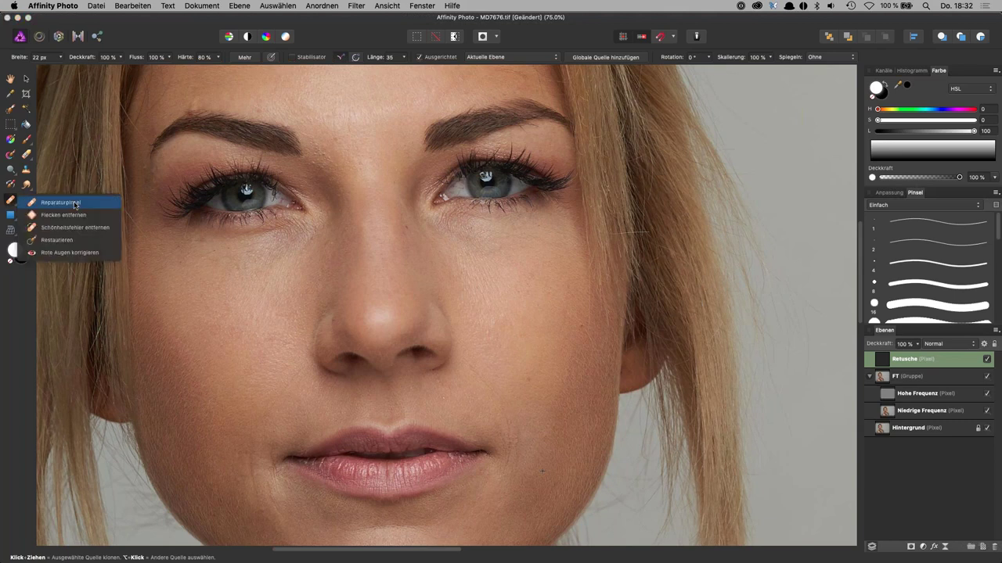
click(69, 202)
click(512, 57)
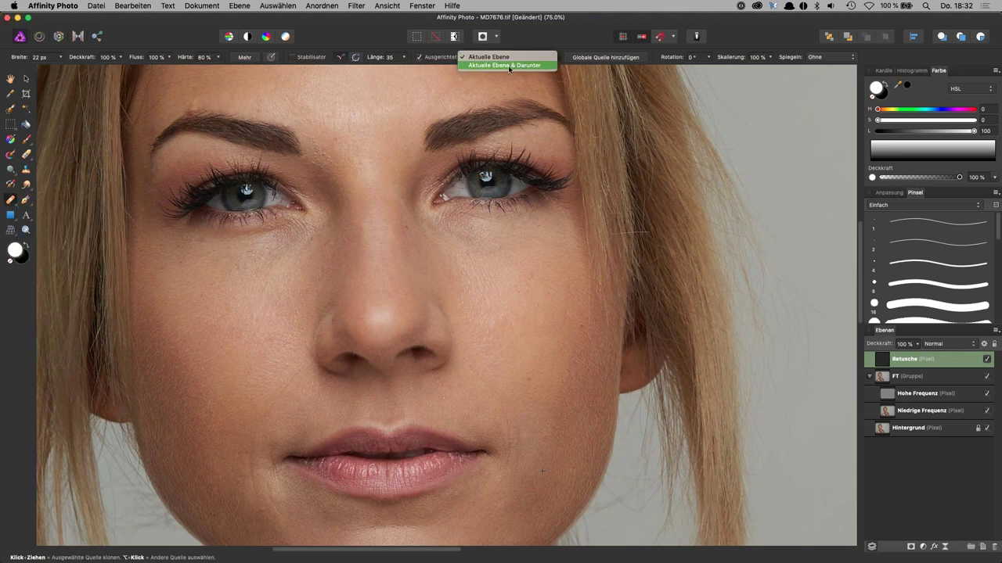
click(517, 65)
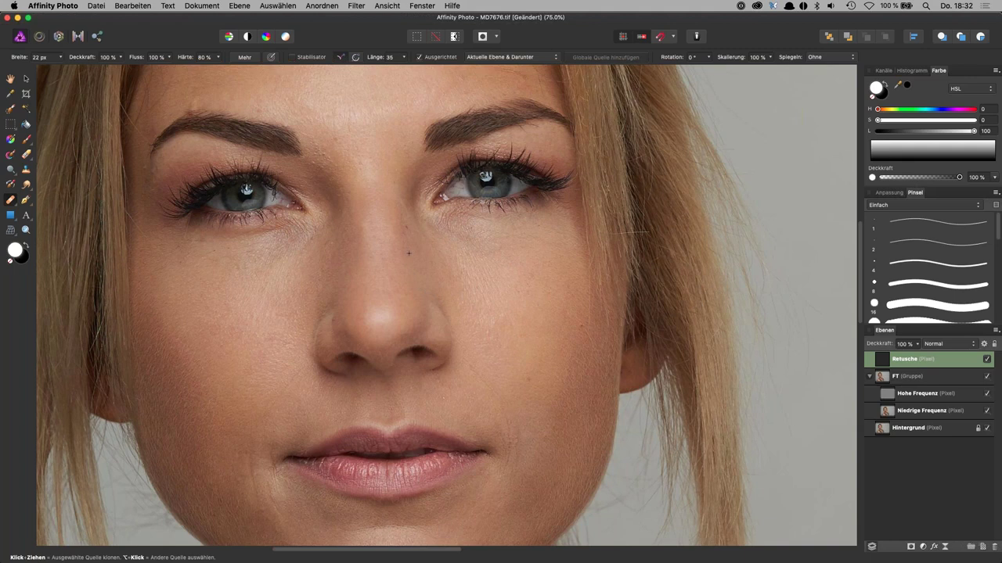
Pan down to the neck and sample a clone source there
key(space)
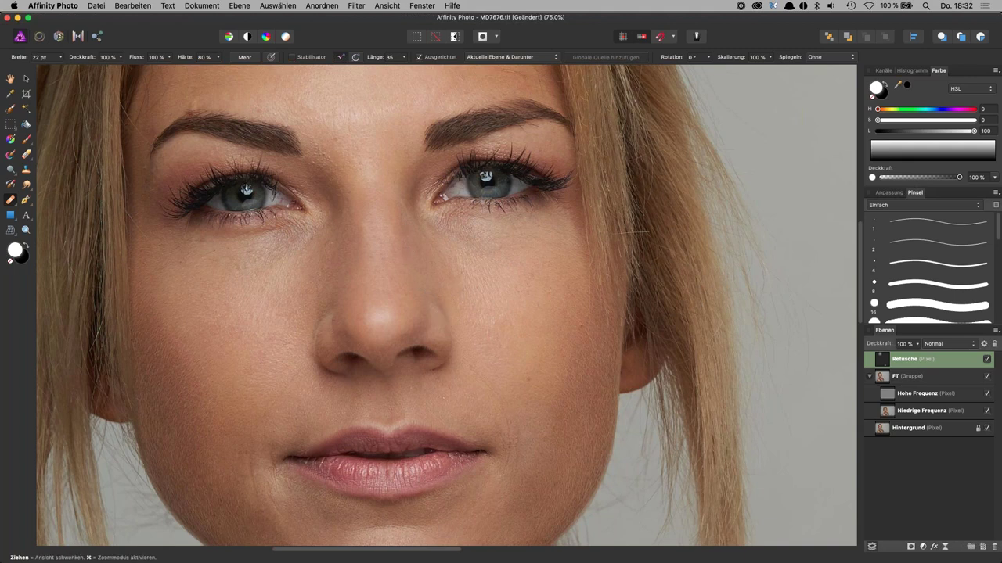
drag(440, 369, 449, 231)
drag(499, 480, 485, 393)
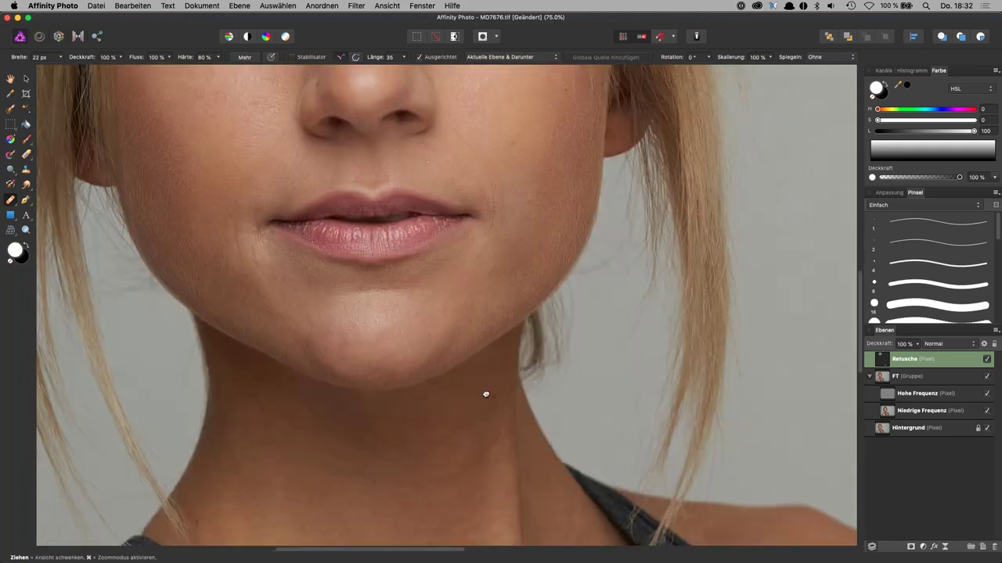
mouse_move(451, 490)
mouse_down()
mouse_move(449, 287)
mouse_move(421, 299)
mouse_up()
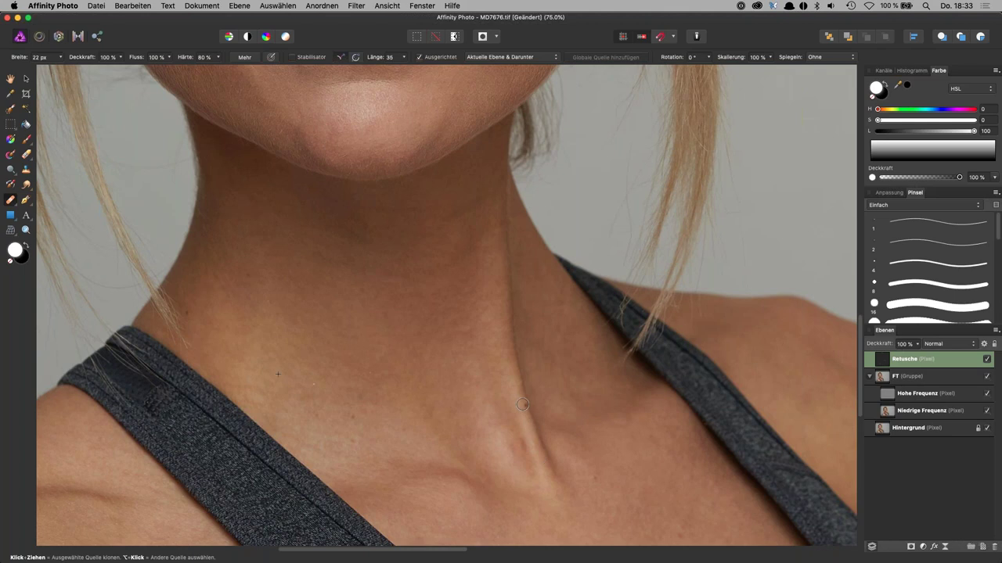
alt+click(365, 400)
scroll(469, 412, up, 3)
scroll(470, 412, up, 3)
scroll(469, 412, up, 5)
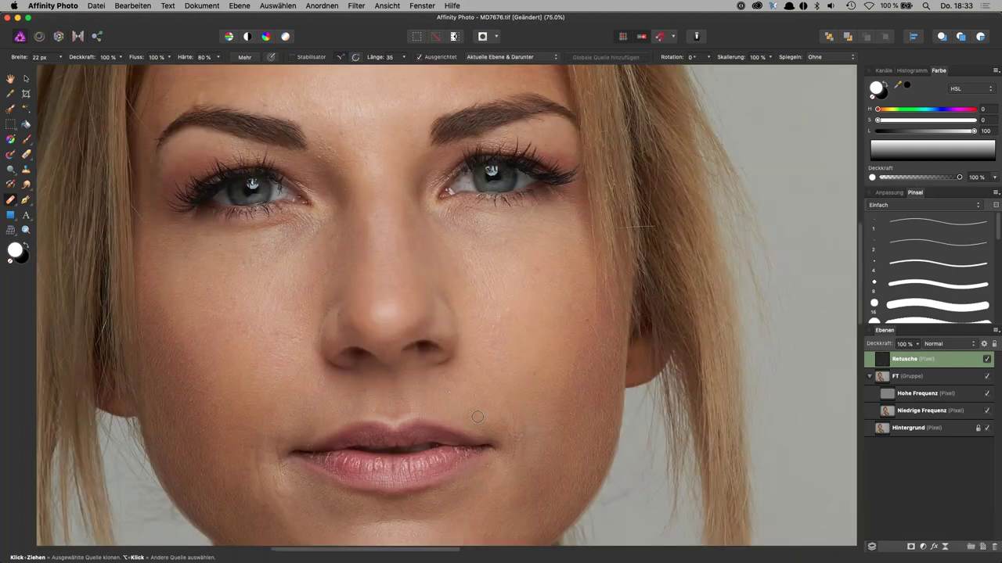
Sample clone sources on the face and forehead, then open the brush dynamics settings
alt+click(499, 309)
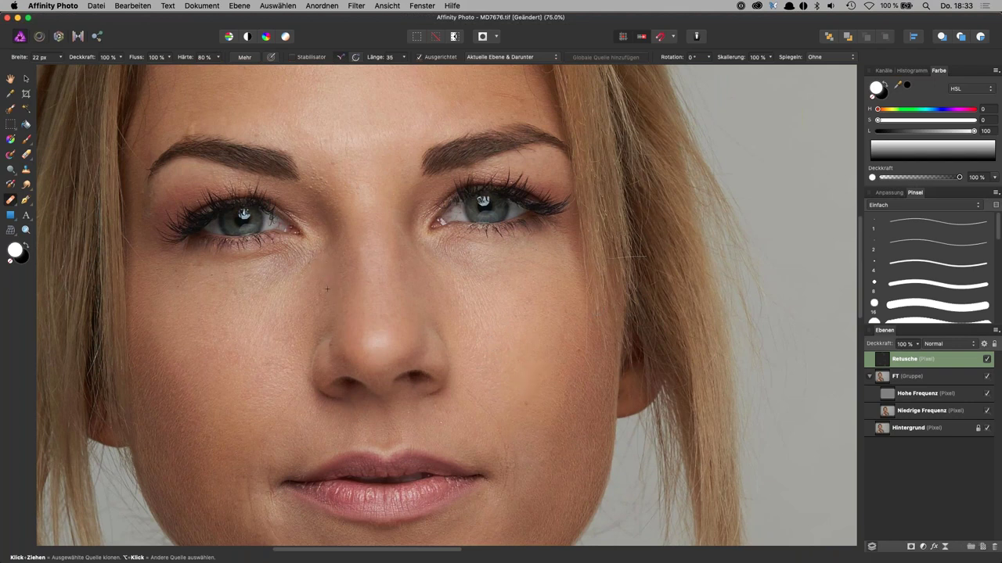
scroll(383, 324, up, 1)
scroll(383, 324, up, 4)
alt+click(383, 325)
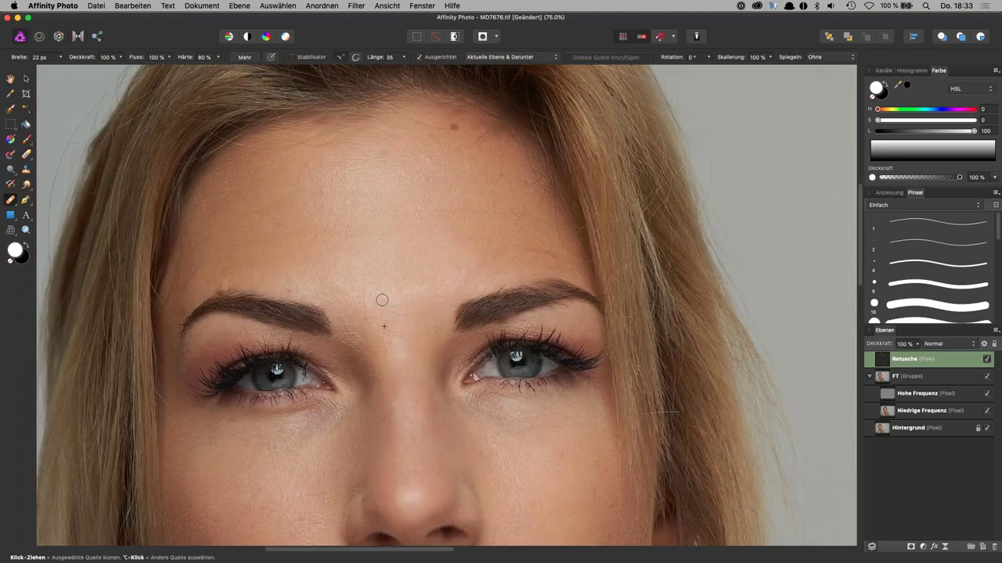
alt+click(442, 197)
drag(459, 488, 429, 200)
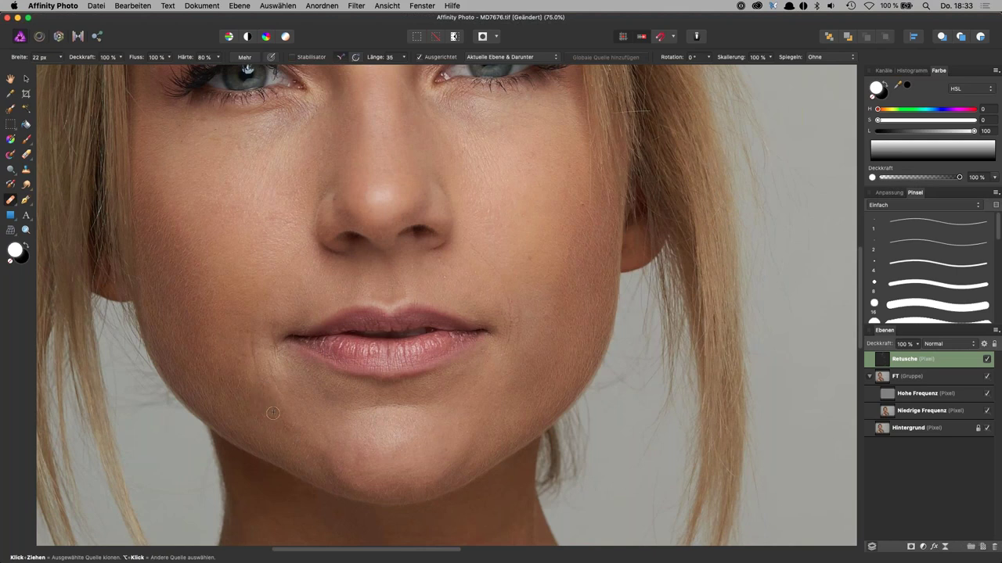
click(245, 58)
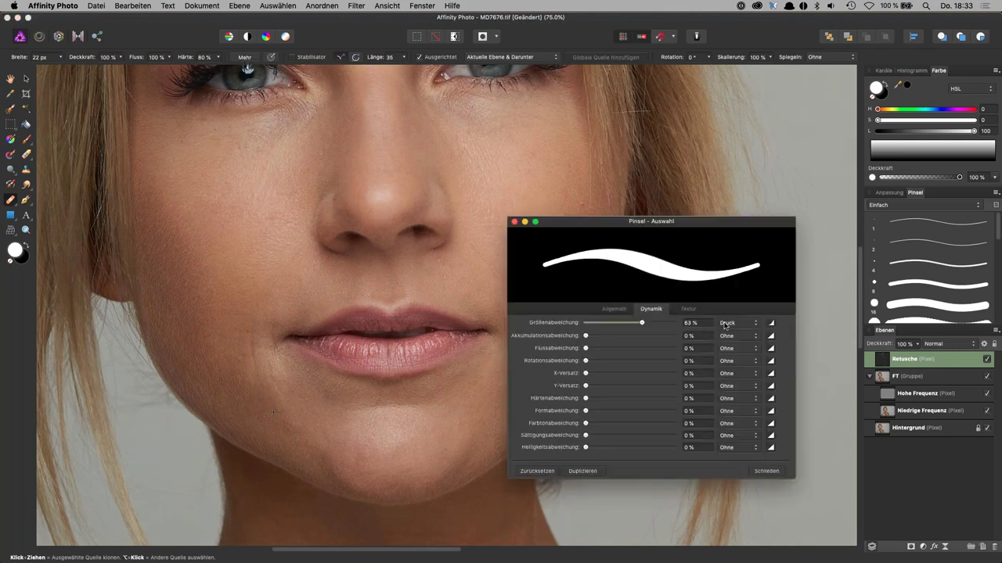
Set the retouching brush's size variation to 0 % with no pen-pressure controller, then close its settings
click(725, 323)
click(737, 306)
drag(642, 323, 583, 322)
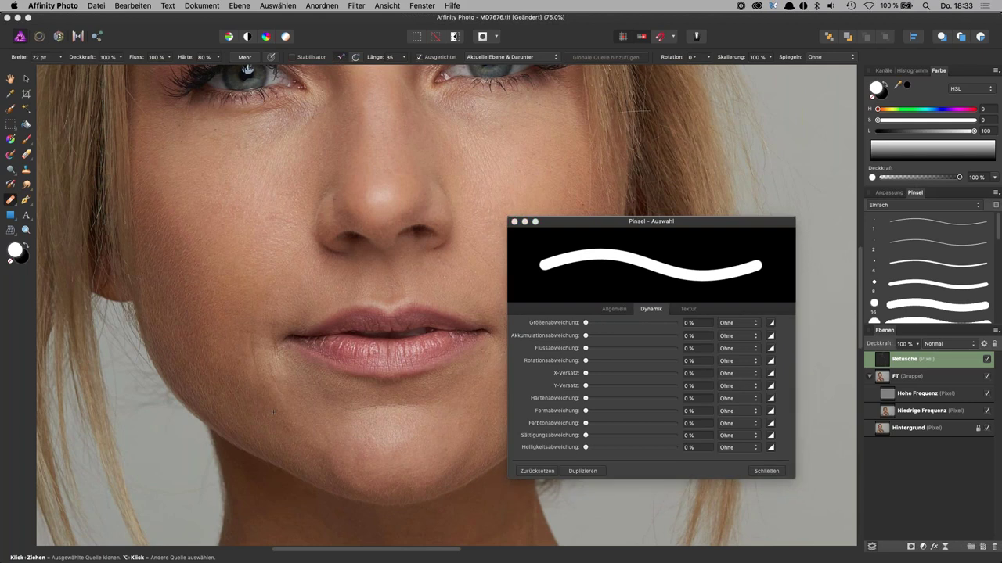
click(768, 471)
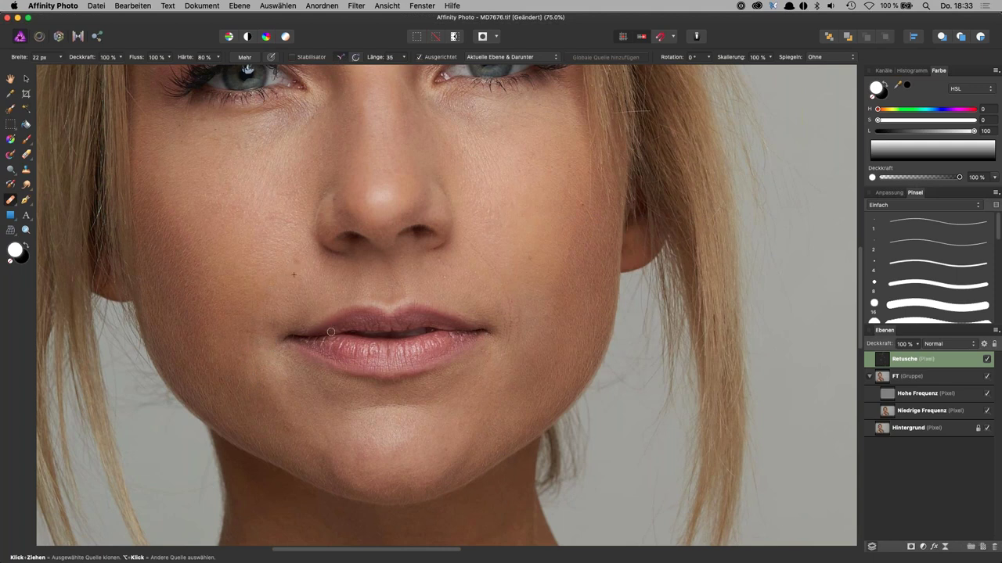
Undo the last retouching stroke, sample a new clone source on the cheek, and open the adjustment types list
key(ctrl+z)
alt+click(533, 308)
scroll(528, 267, up, 5)
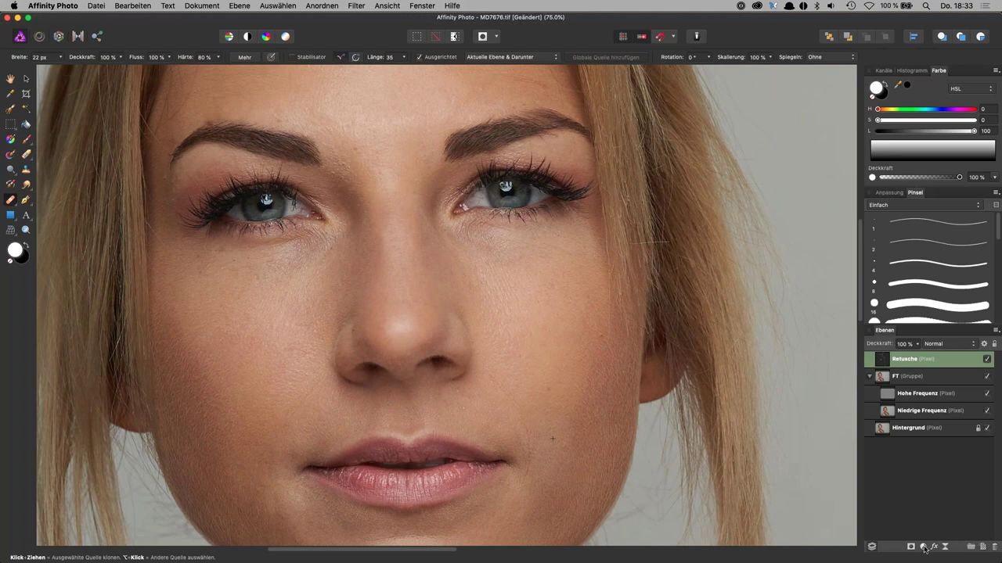
click(925, 549)
Add a brightening Curves adjustment, invert its mask to hide it, and test-paint it on the cheek
click(947, 444)
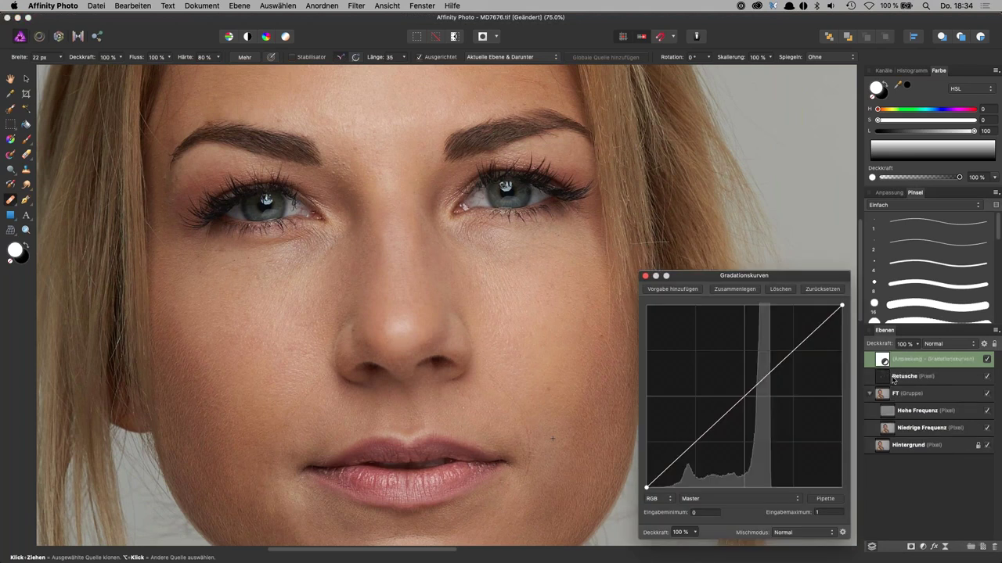
drag(746, 395, 735, 373)
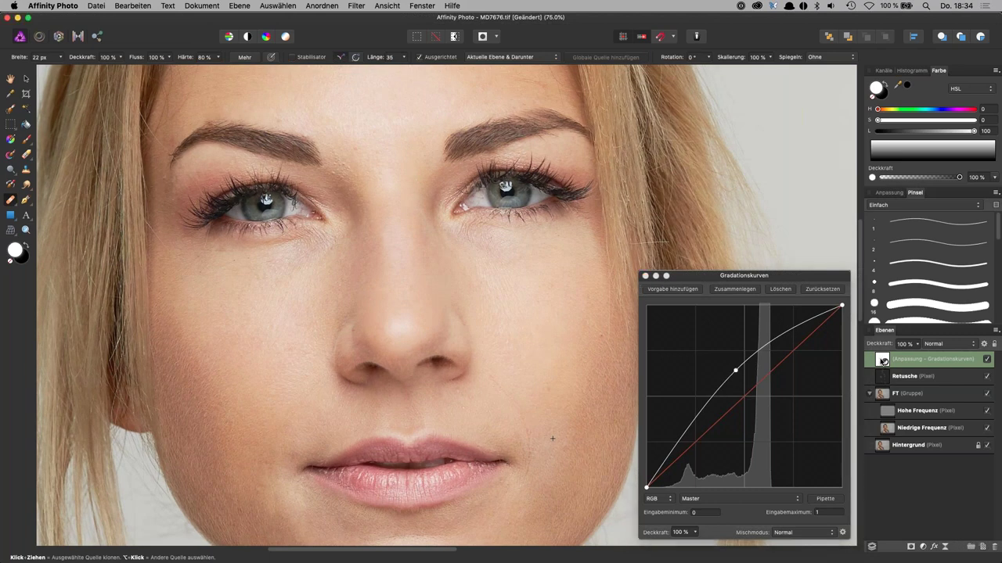
key(super+i)
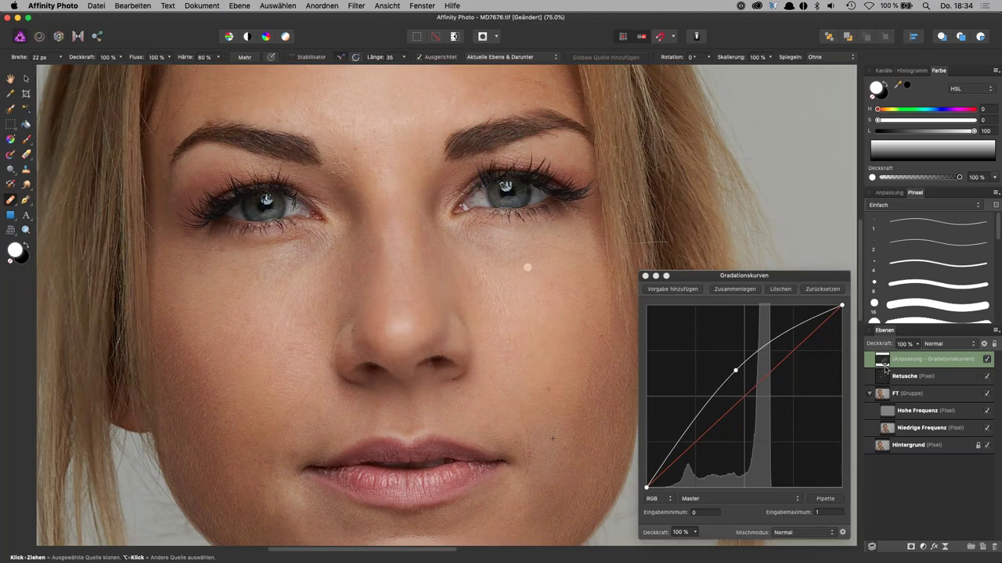
key(b)
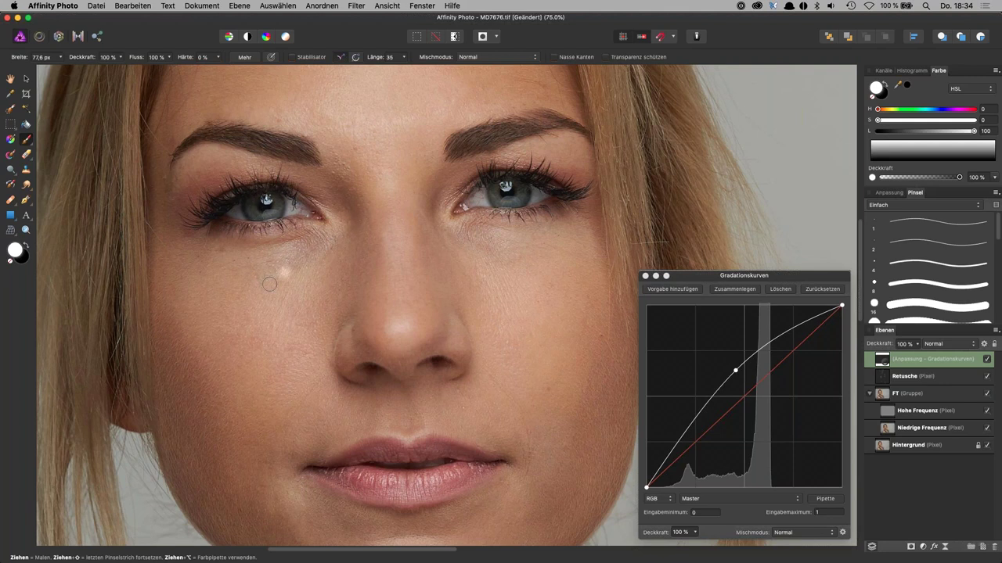
click(187, 368)
Paint the curves brightening into both irises, undoing the stray cheek and under-eye dabs
drag(736, 370, 726, 354)
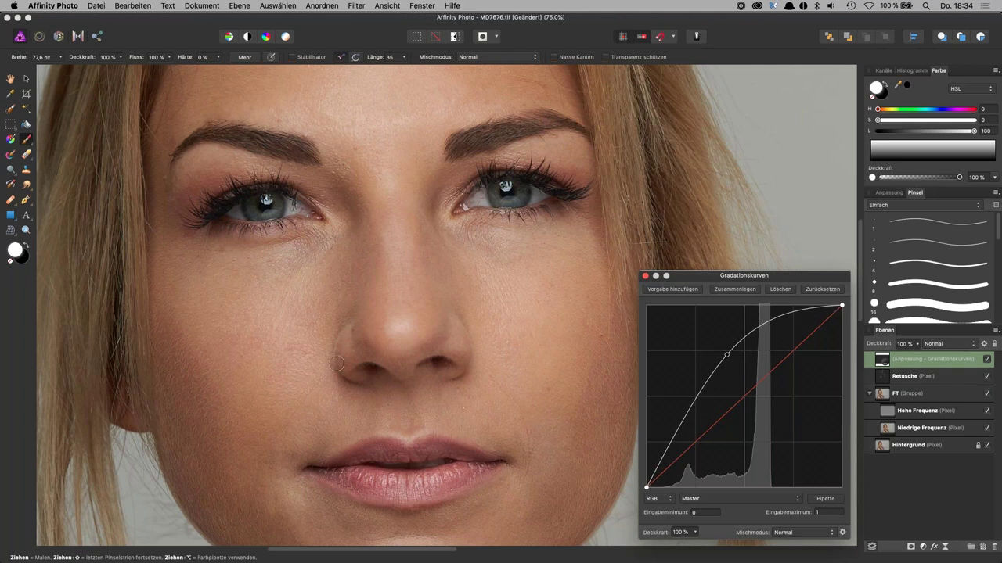
click(884, 361)
click(540, 357)
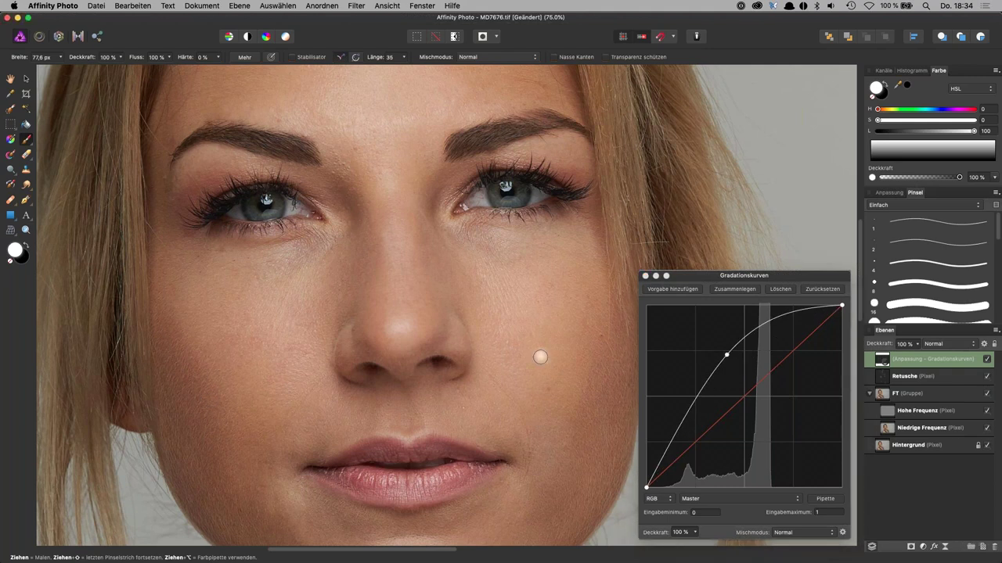
key(super+z)
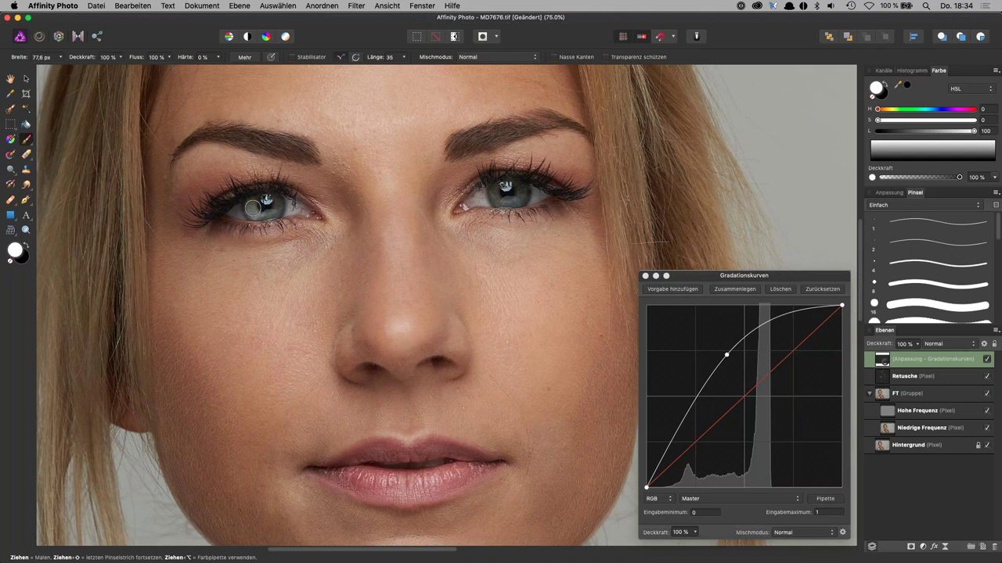
drag(262, 208, 252, 205)
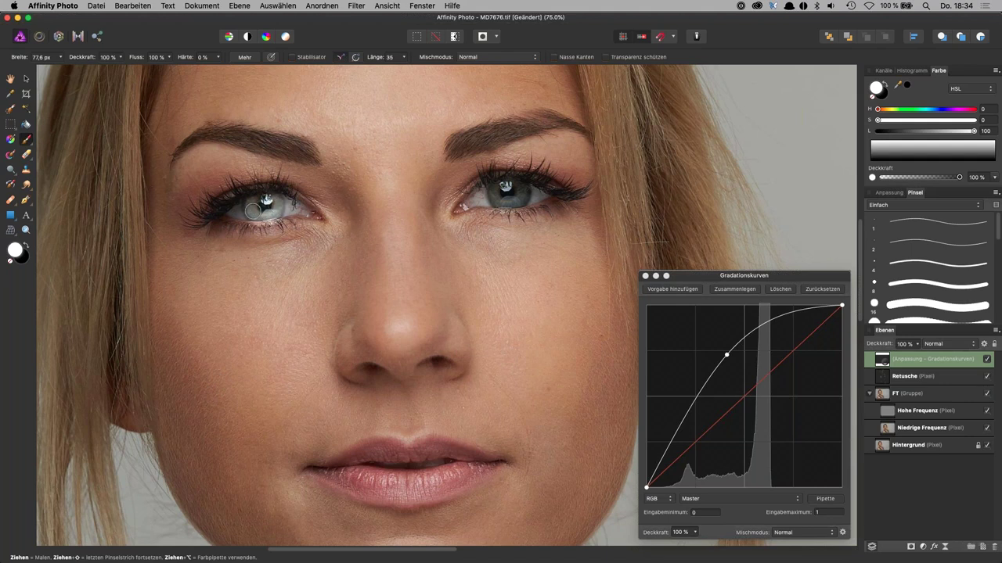
drag(500, 194, 523, 191)
key(x)
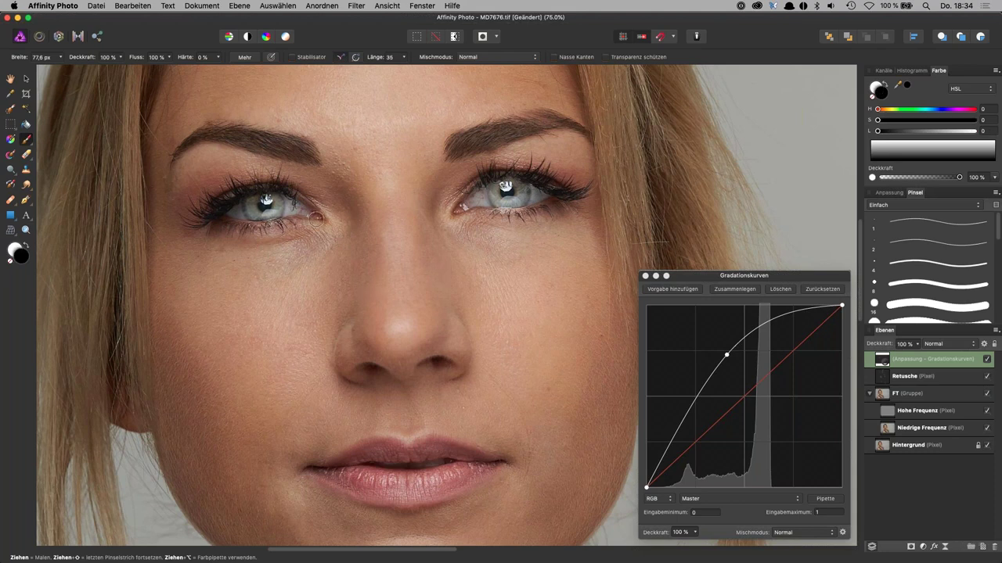
key(x)
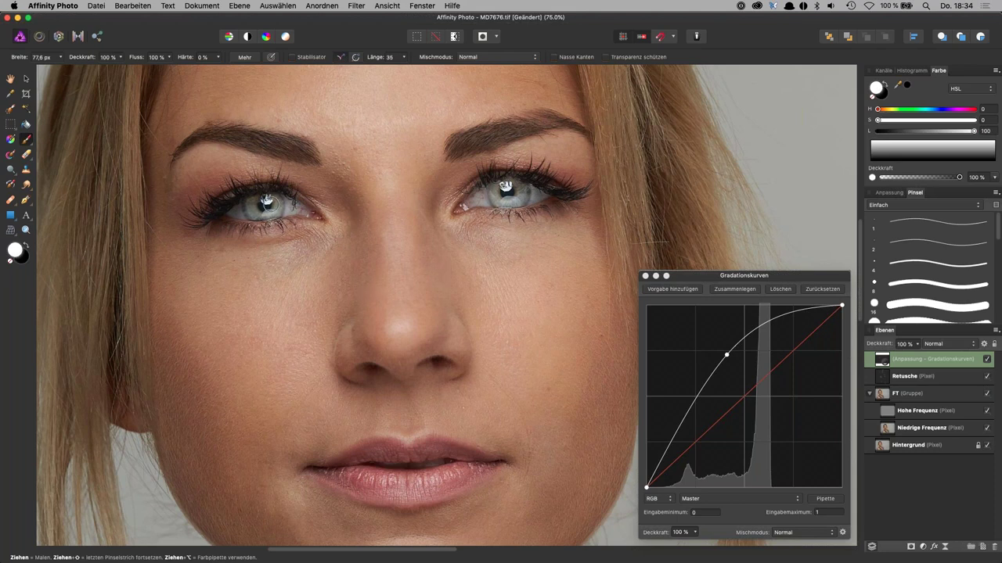
click(276, 252)
key(super+z)
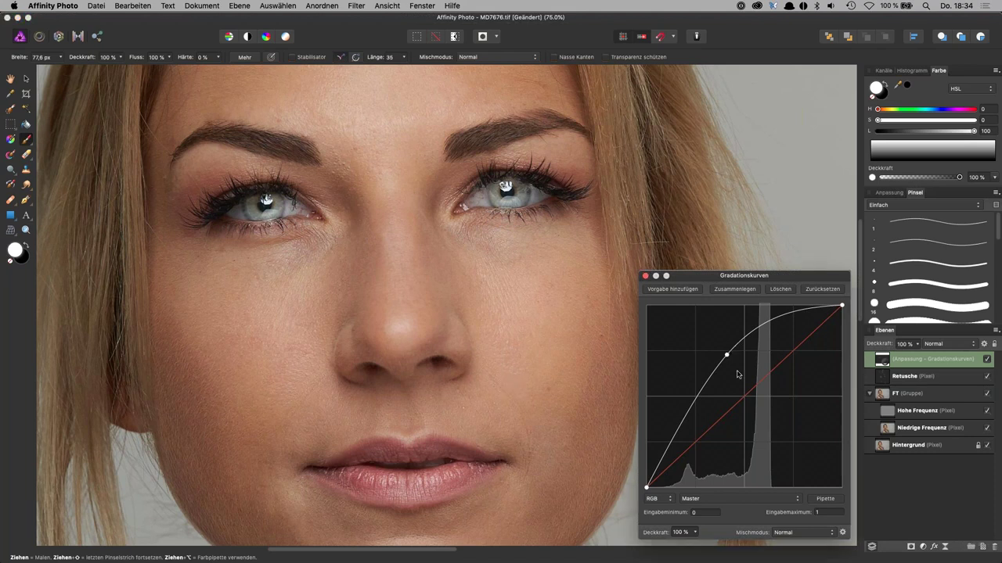
Reshape the curve with a second lower point for a stronger, then softened, lift
mouse_move(726, 356)
mouse_down()
mouse_move(751, 383)
mouse_move(751, 360)
mouse_up()
click(684, 456)
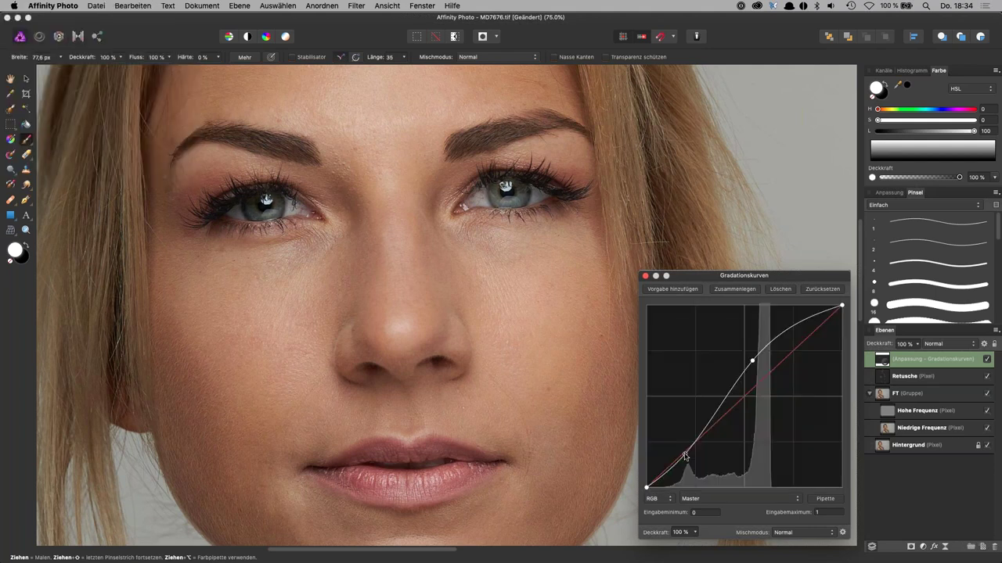
drag(685, 456, 683, 448)
drag(751, 361, 720, 366)
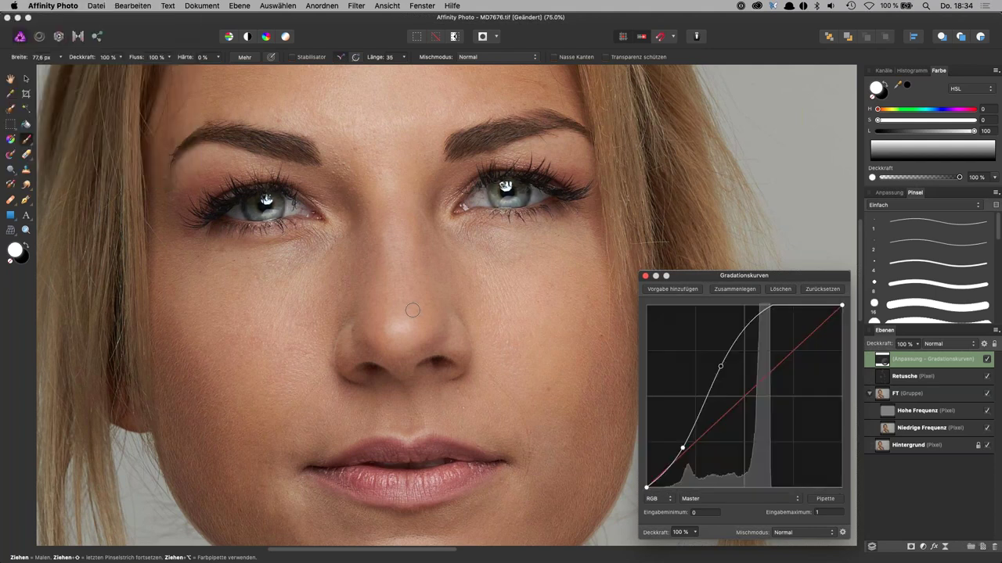
key(ctrl+minus)
key(ctrl+minus)
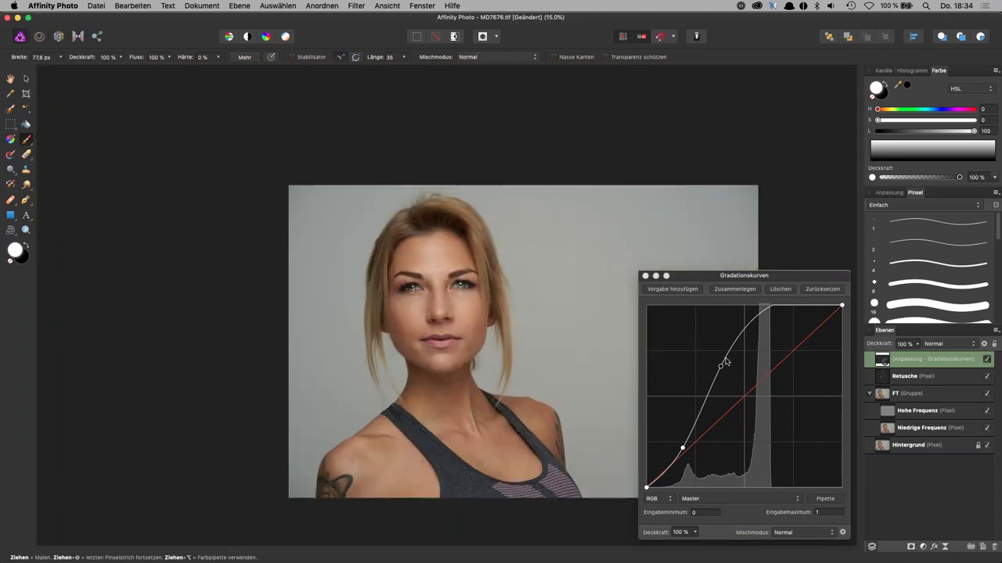
drag(724, 359, 726, 378)
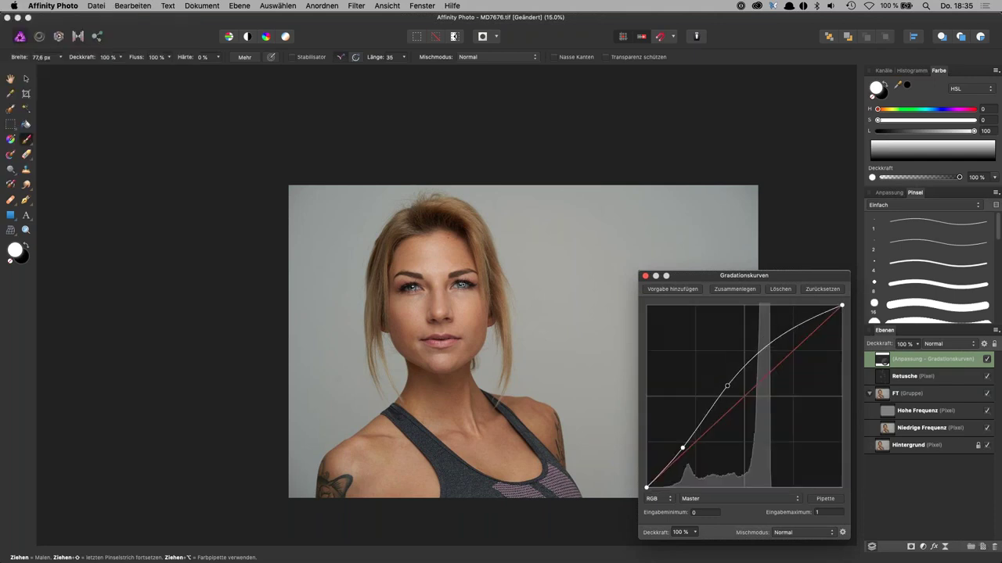
key(super+plus)
key(super+plus)
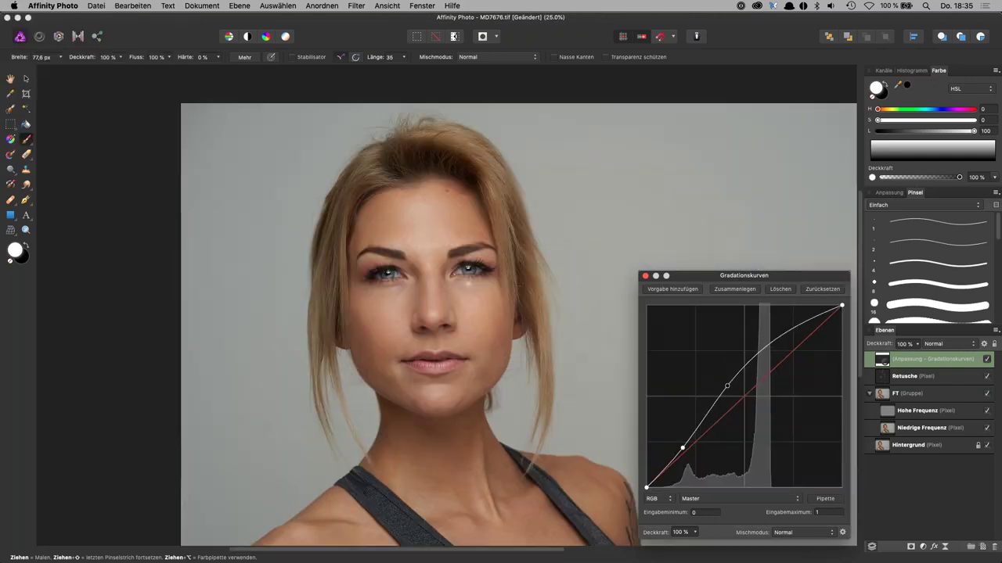
key(super+plus)
key(super+plus)
key(super+plus)
scroll(458, 224, up, 3)
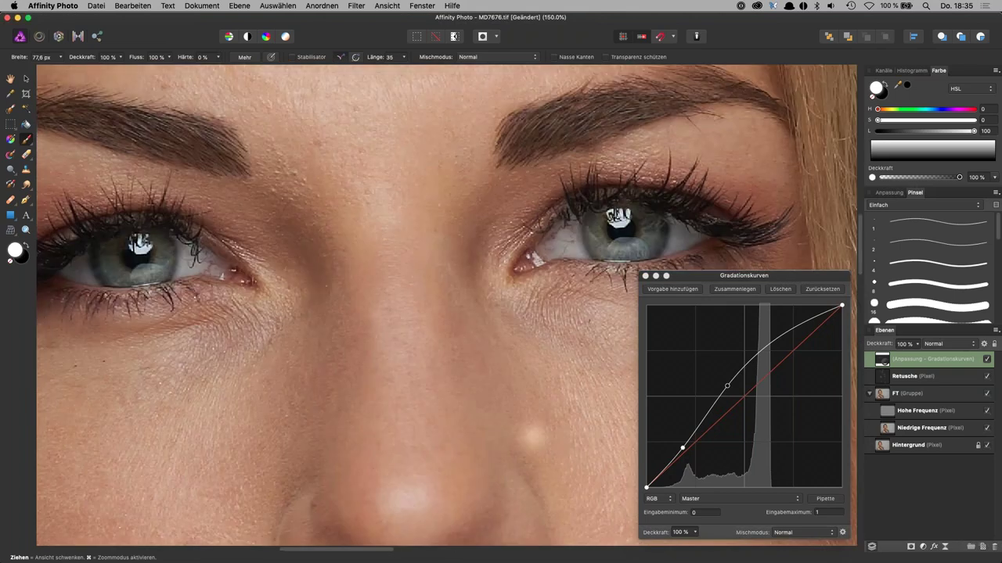
Fine-tune the two curve points and compare the eyes with the curves layer hidden
drag(728, 387, 726, 379)
drag(682, 448, 683, 451)
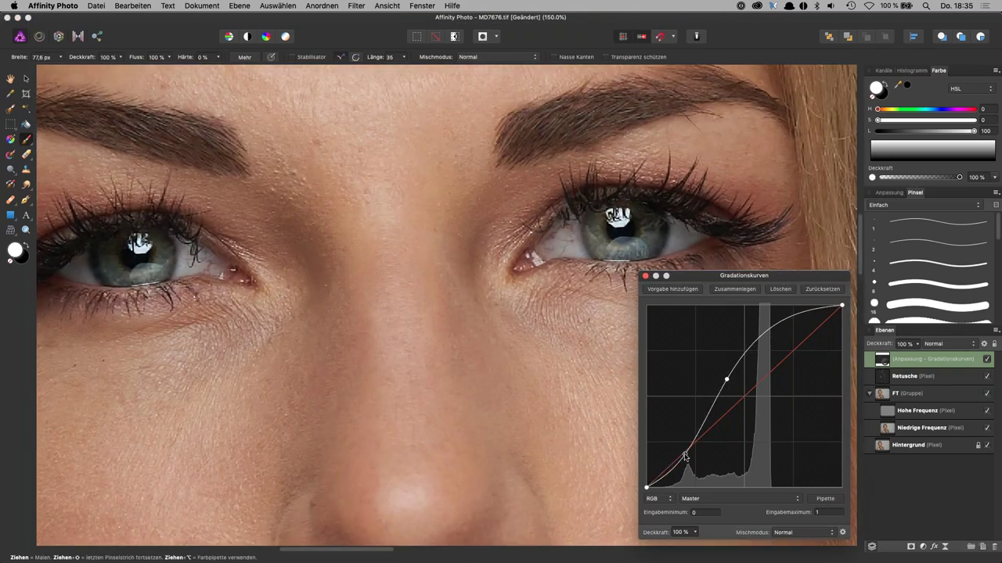
drag(726, 380, 722, 375)
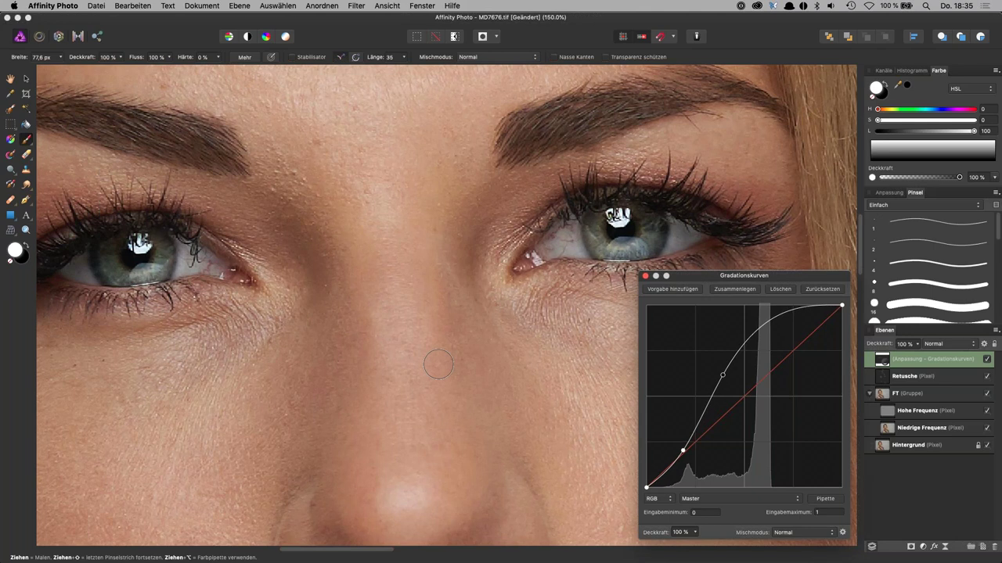
key(h)
key(super+minus)
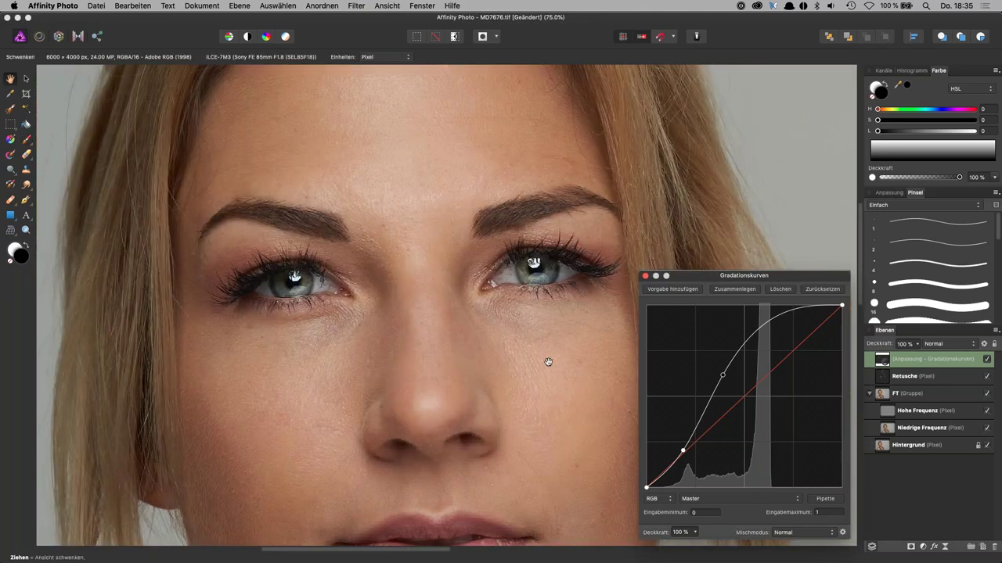
click(987, 359)
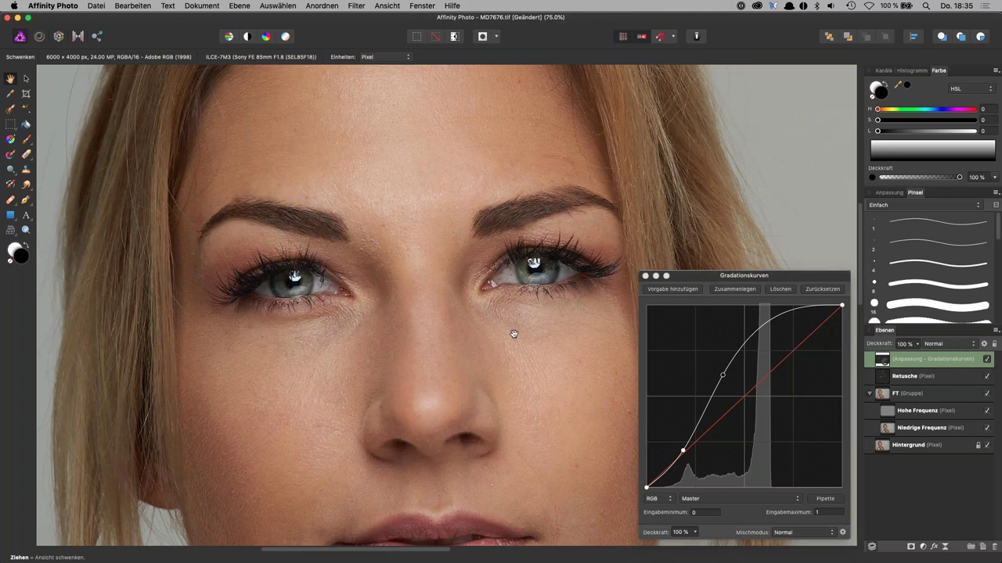
key(b)
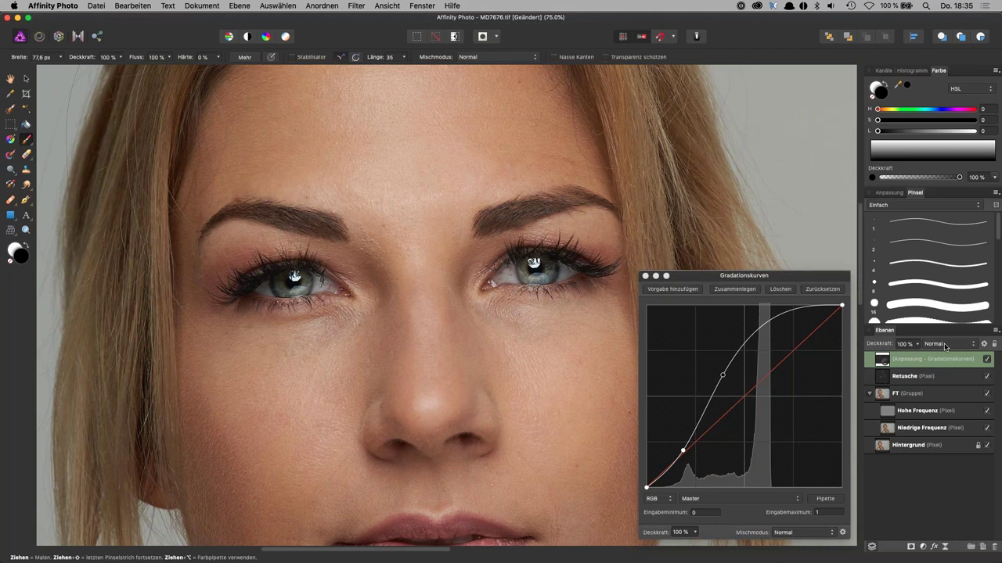
Set the curves layer's blend mode to Luminanz, compare it on and off, and close Gradationskurven
click(945, 346)
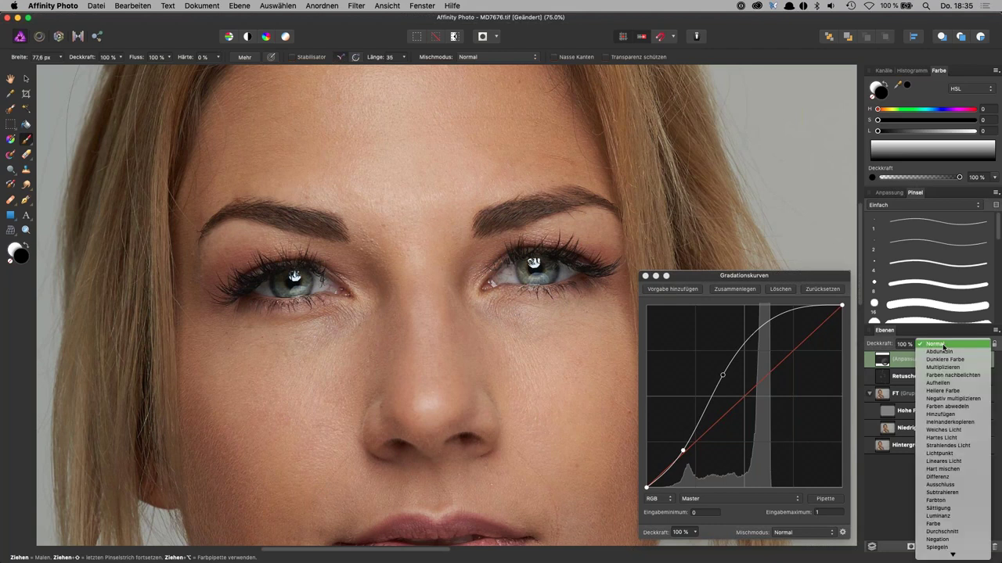
click(950, 517)
click(987, 361)
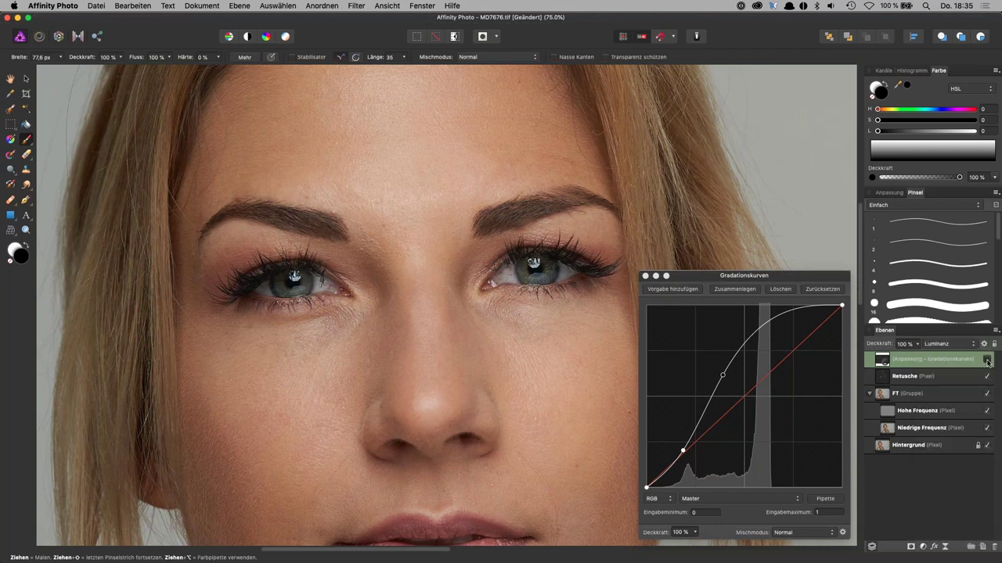
click(987, 360)
click(645, 275)
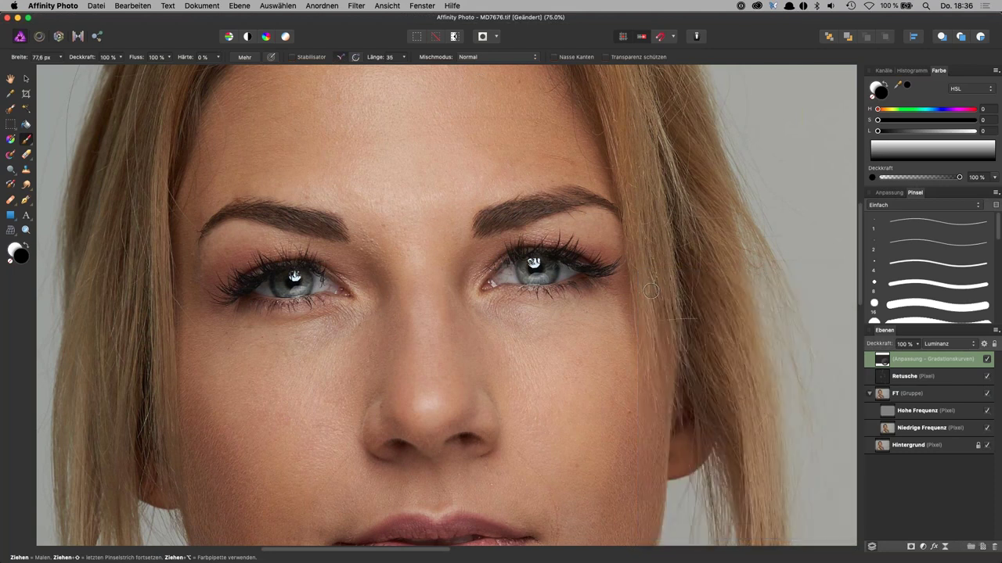
Pan and fit the whole portrait in view, then save MD7676.tif
key(h)
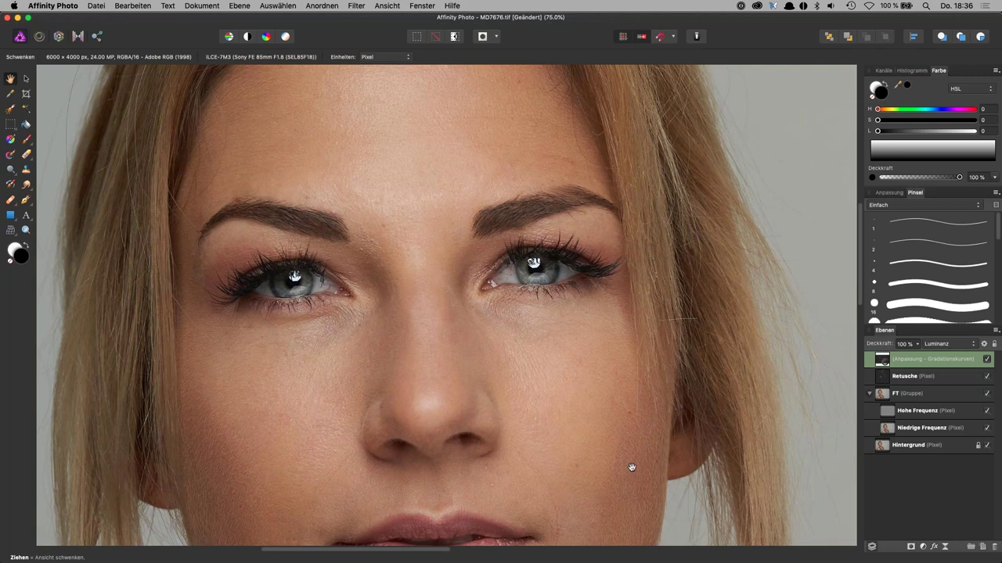
drag(604, 488, 604, 449)
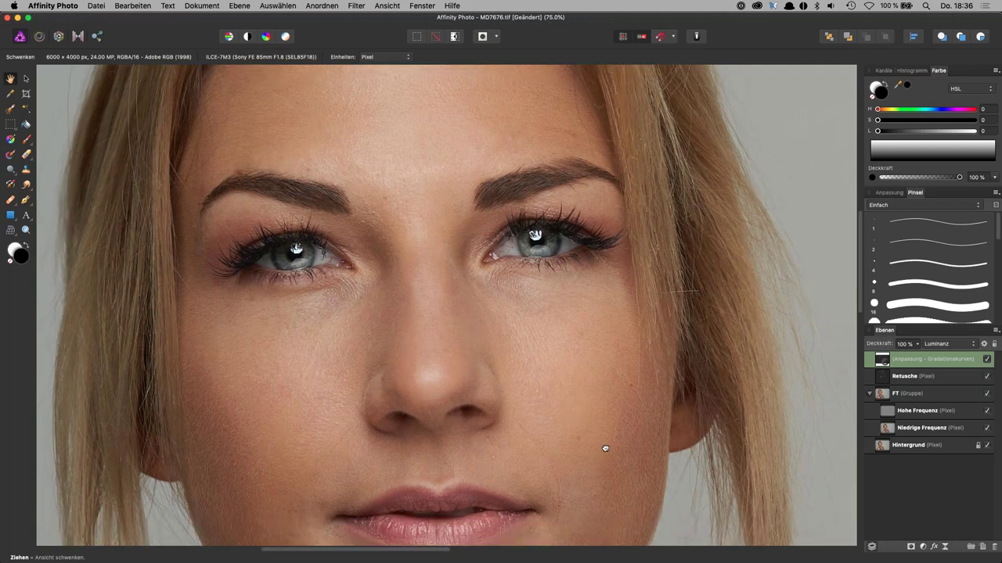
scroll(605, 448, down, 2)
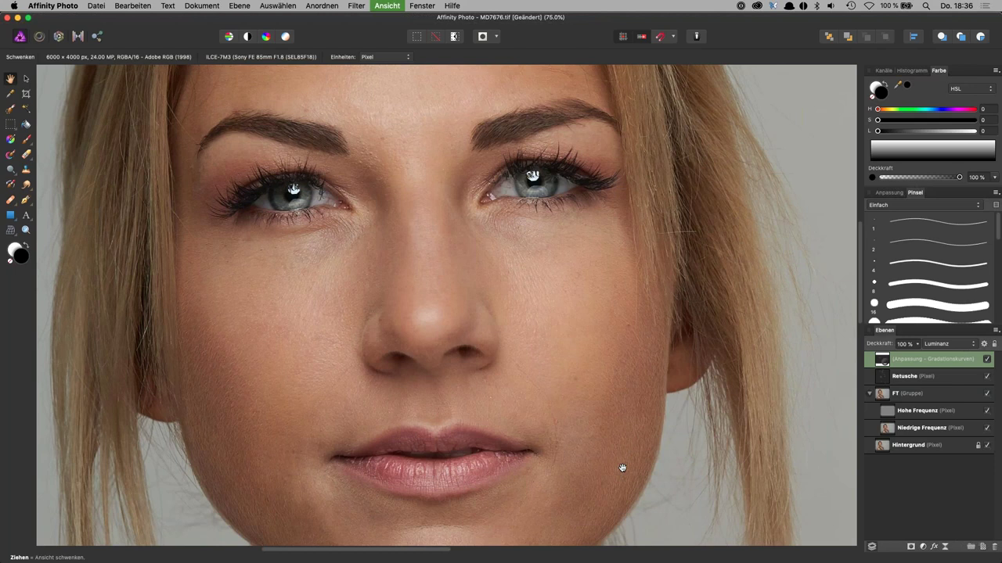
key(super+0)
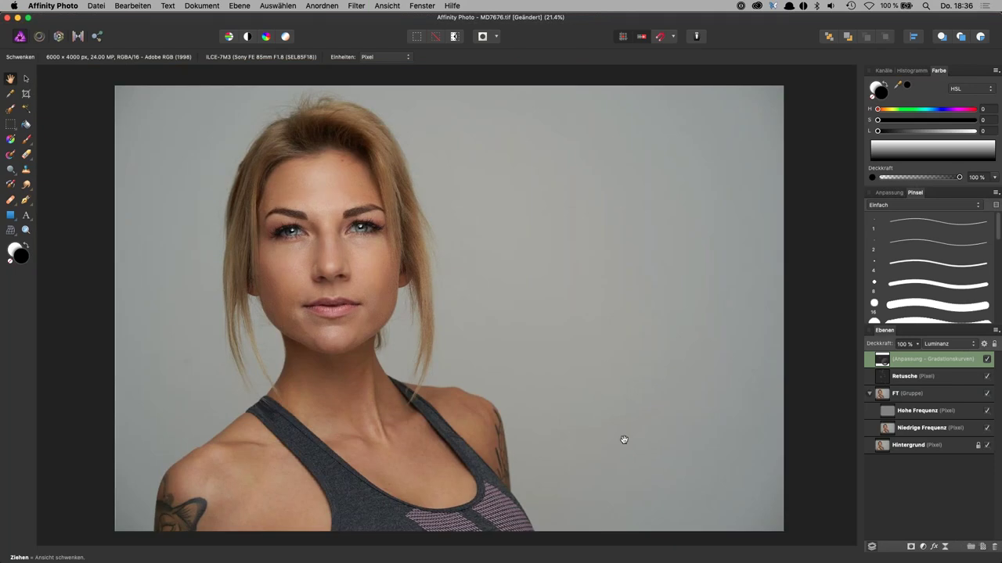
key(super+shift+c)
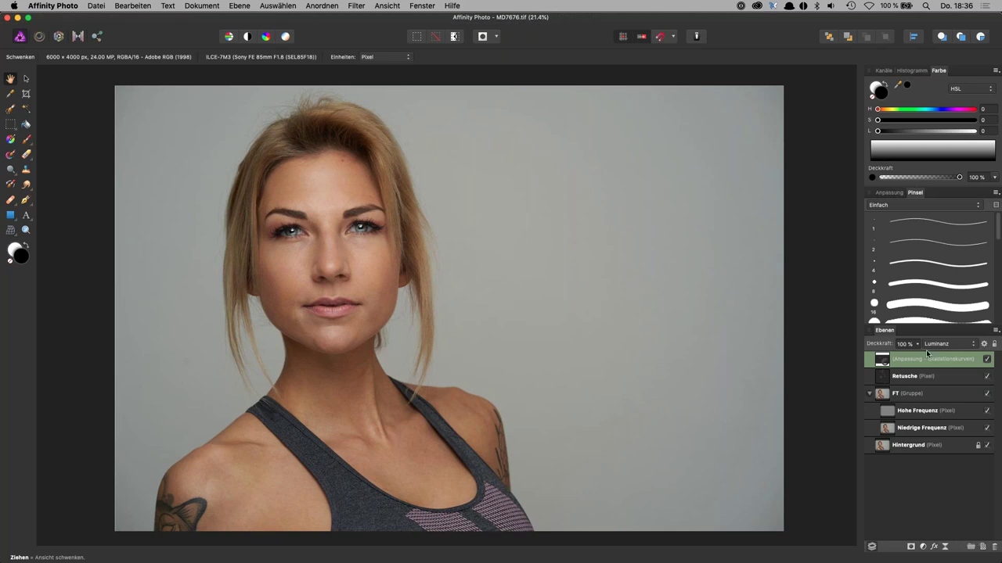
Merge all visible layers into a new top layer named gesamt and enter the Liquify Persona
key(super+alt+shift+e)
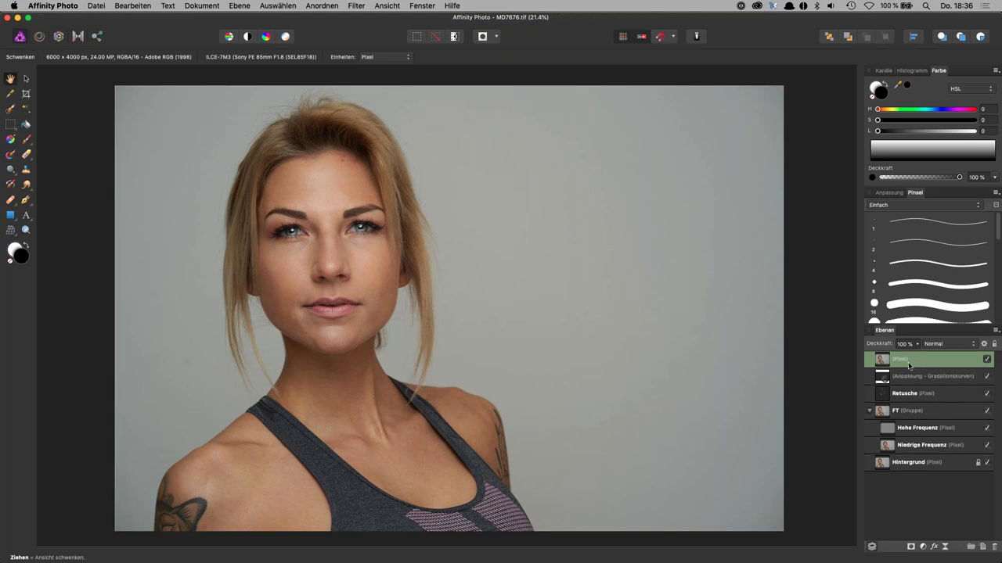
double_click(903, 360)
text(gesamt)
key(Return)
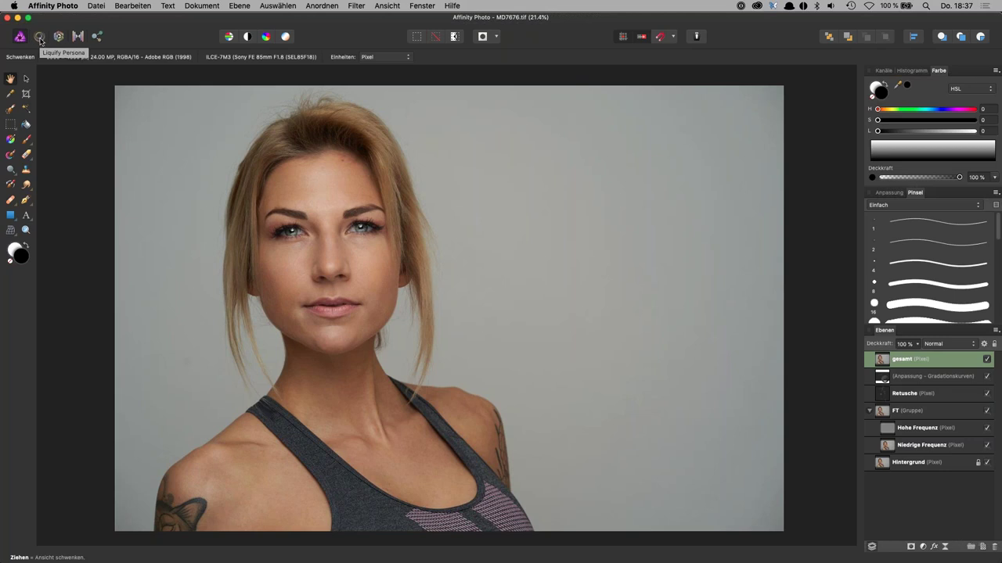
click(39, 39)
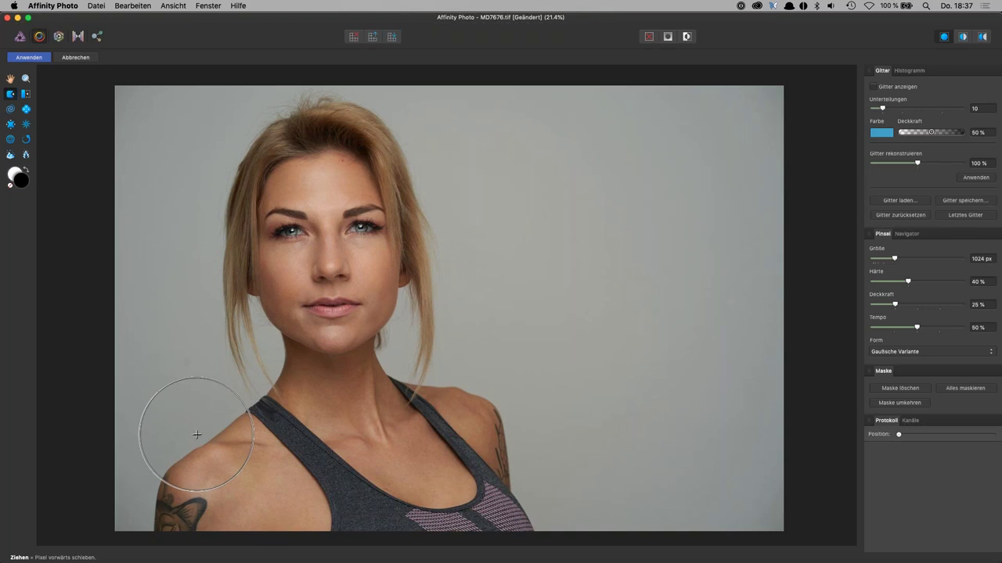
Set up a Push Left liquify brush with Tempo 5 % and Deckkraft 3 %
mouse_move(186, 436)
mouse_down()
mouse_move(200, 462)
mouse_move(223, 455)
mouse_up()
key(super+z)
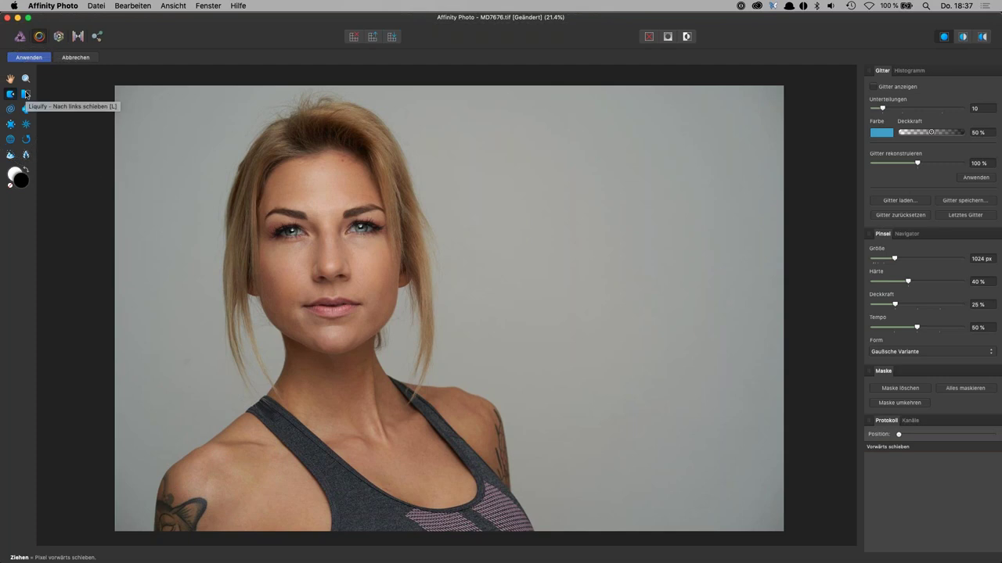
click(26, 94)
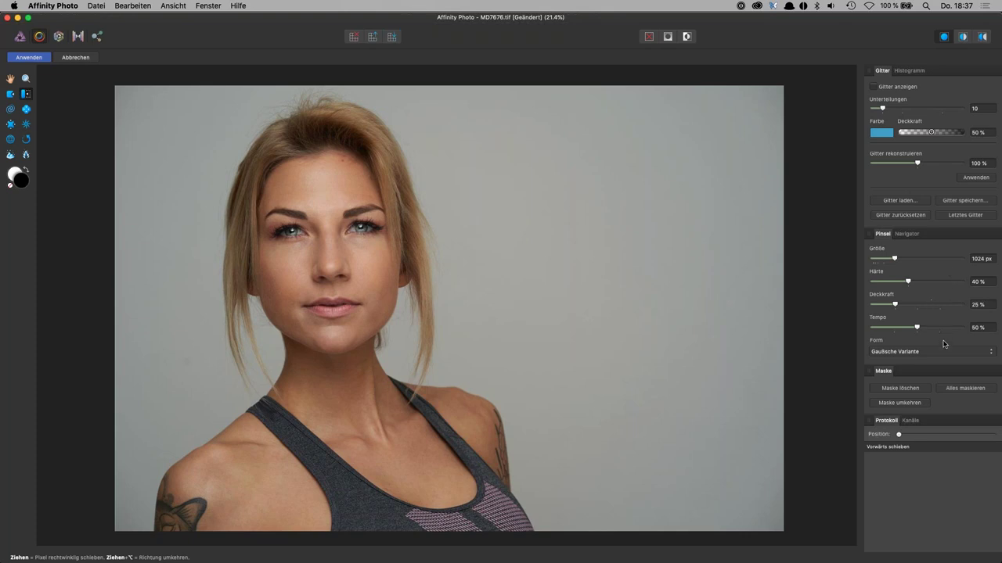
click(879, 328)
drag(896, 304, 877, 305)
mouse_move(215, 414)
mouse_down()
mouse_move(184, 415)
mouse_move(227, 413)
mouse_up()
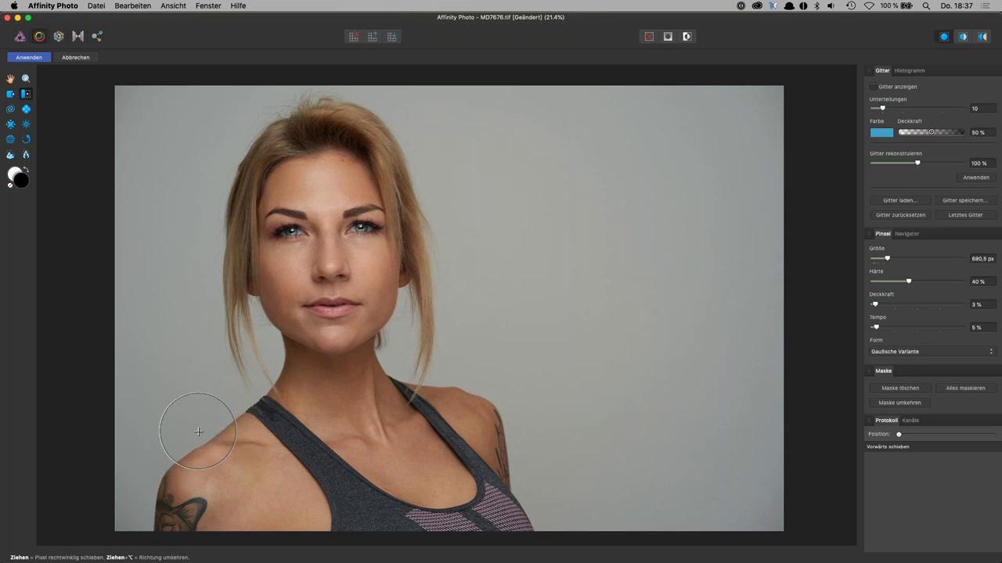
Gently reshape the left and right shoulder contours with push-left strokes
mouse_move(227, 412)
mouse_down()
mouse_move(184, 430)
mouse_move(170, 492)
mouse_move(161, 476)
mouse_move(168, 503)
mouse_move(222, 421)
mouse_move(199, 422)
mouse_up()
mouse_move(227, 415)
mouse_down()
mouse_move(201, 414)
mouse_move(167, 458)
mouse_move(157, 491)
mouse_move(167, 496)
mouse_up()
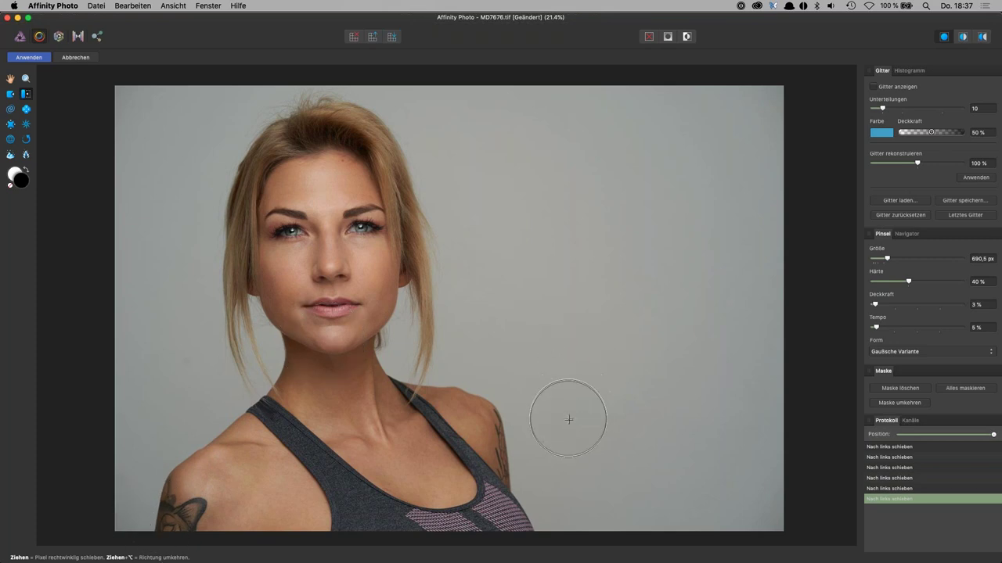
drag(123, 515, 119, 505)
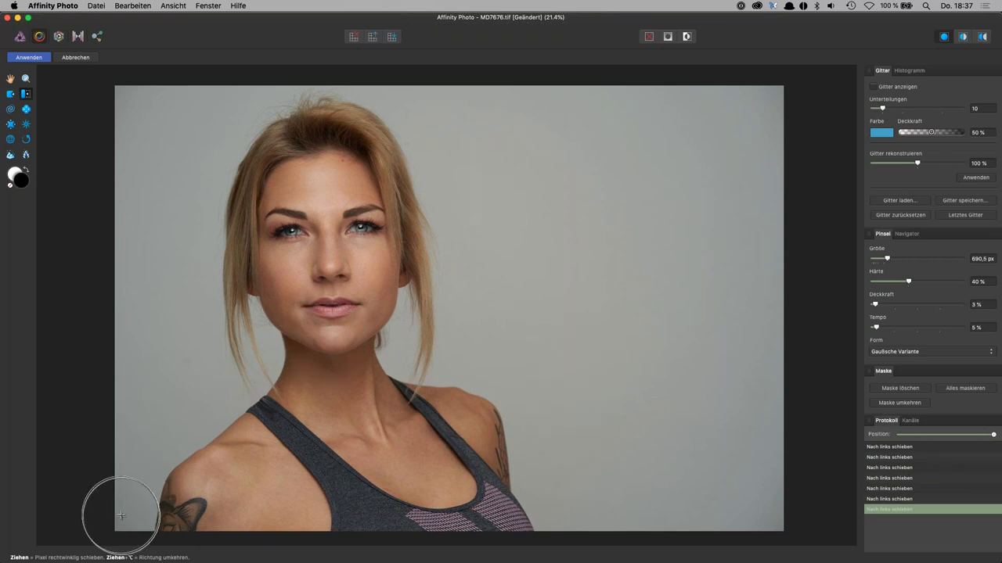
mouse_move(522, 457)
mouse_down()
mouse_move(501, 401)
mouse_move(461, 374)
mouse_up()
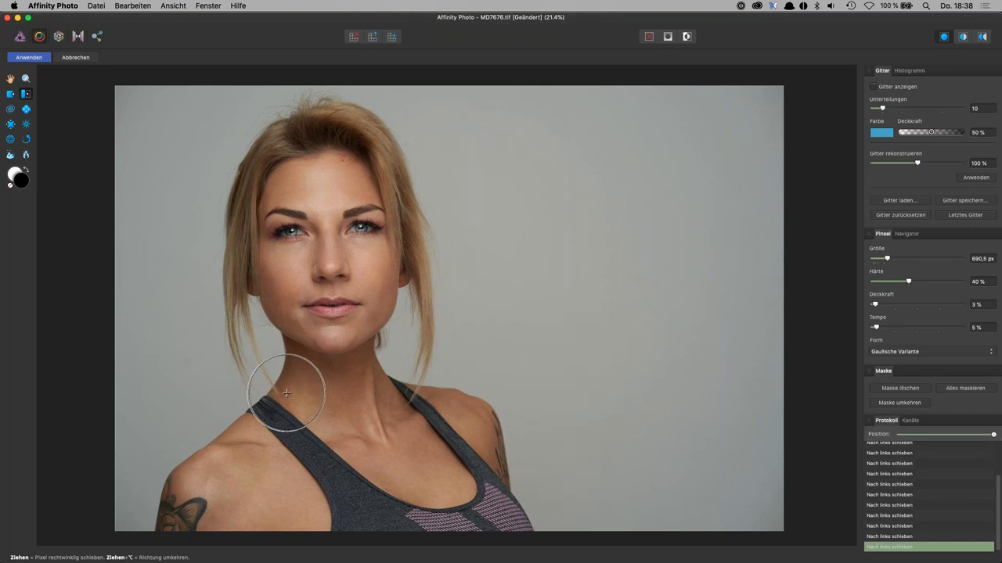
Shrink the brush to about 420 px, zoom in, and nudge the nose bridge slightly left
drag(254, 415, 238, 415)
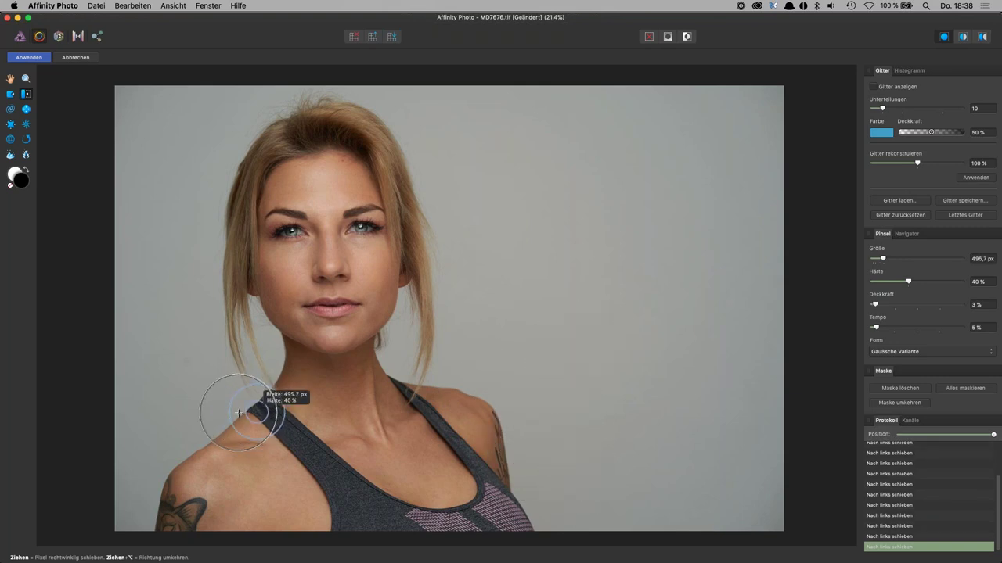
key(super+plus)
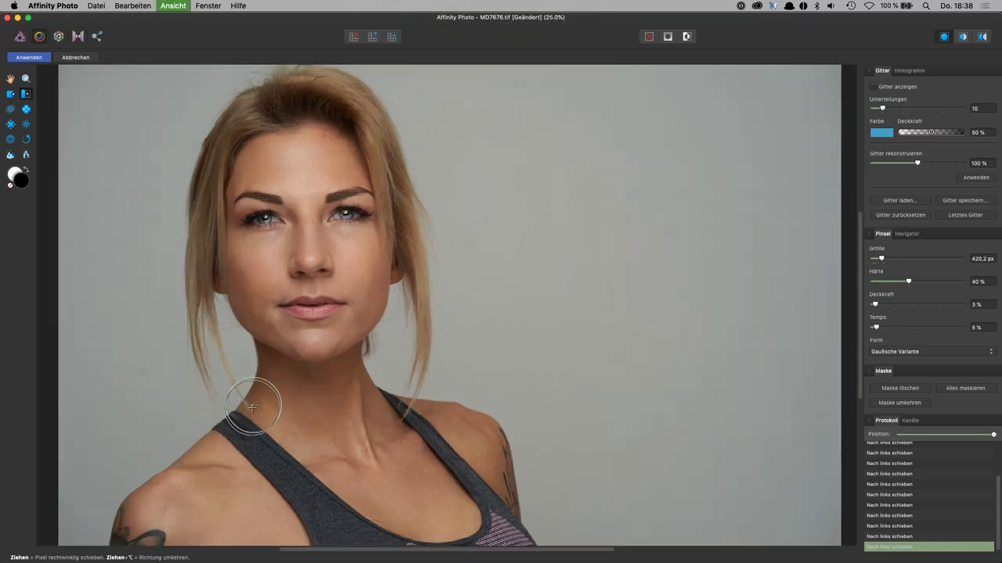
key(super+plus)
scroll(235, 422, left, 5)
scroll(235, 422, down, 3)
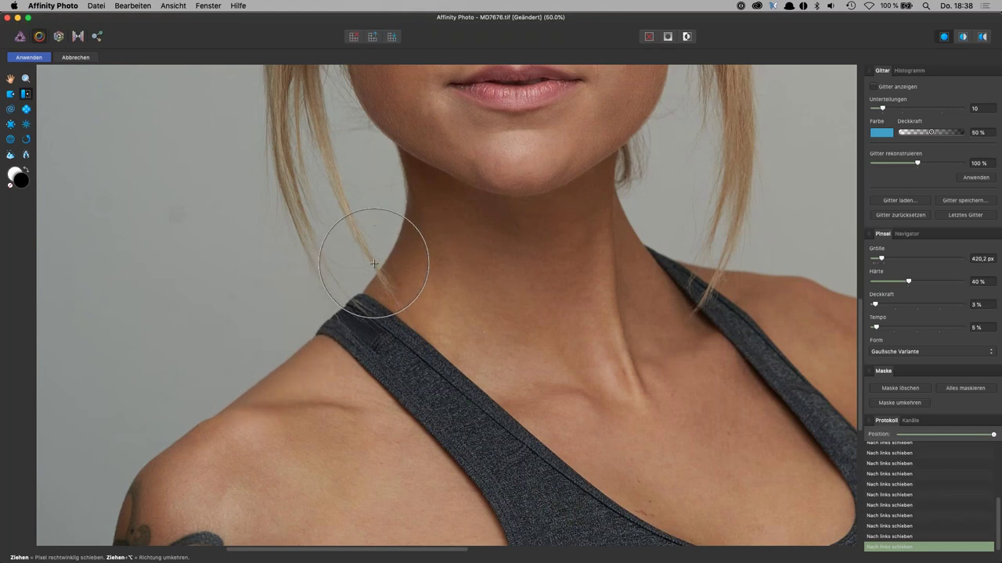
key(space)
scroll(520, 517, up, 5)
scroll(521, 517, right, 3)
scroll(520, 517, up, 5)
scroll(480, 488, up, 1)
mouse_move(441, 338)
mouse_down()
mouse_move(385, 319)
mouse_move(442, 320)
mouse_move(425, 302)
mouse_up()
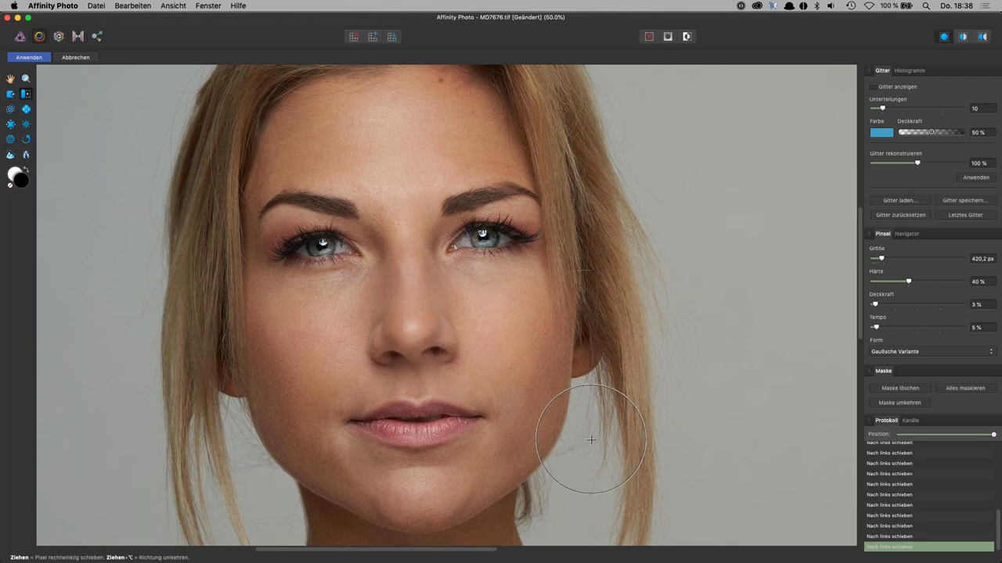
key(super+0)
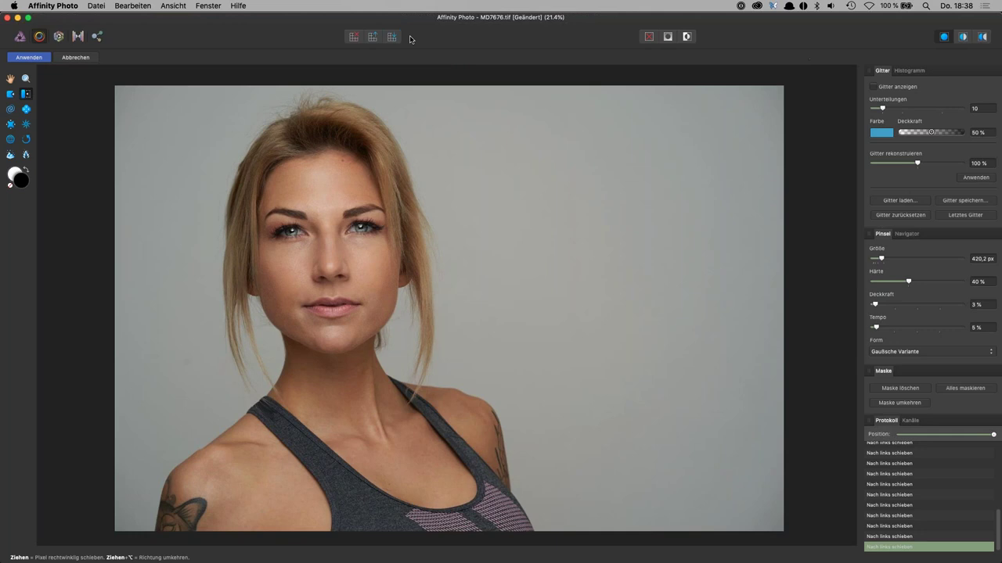
click(964, 37)
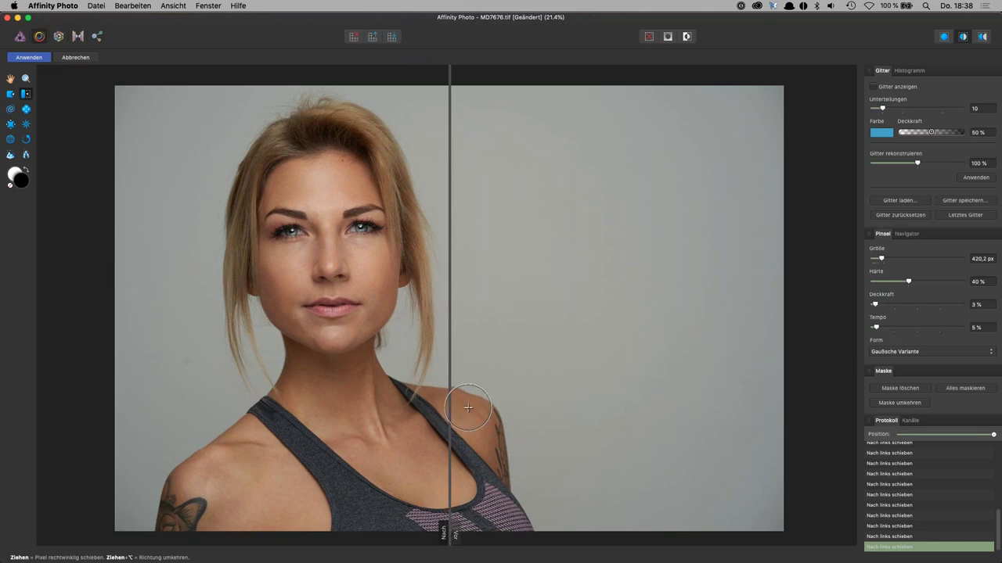
key(super+plus)
key(super+plus)
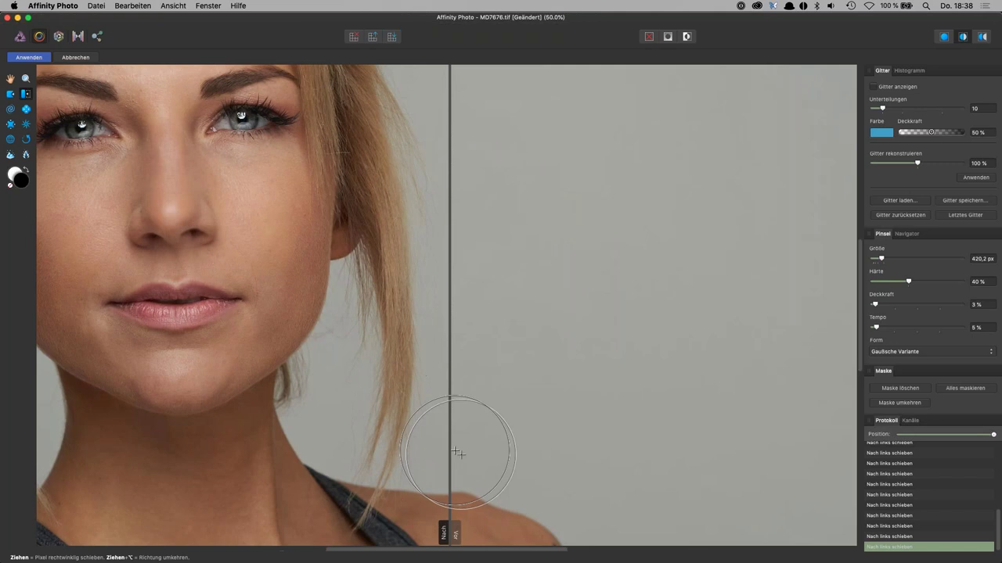
mouse_move(446, 397)
mouse_down()
mouse_move(728, 420)
mouse_move(539, 420)
mouse_move(649, 416)
mouse_up()
key(super+0)
click(982, 37)
drag(560, 421, 645, 422)
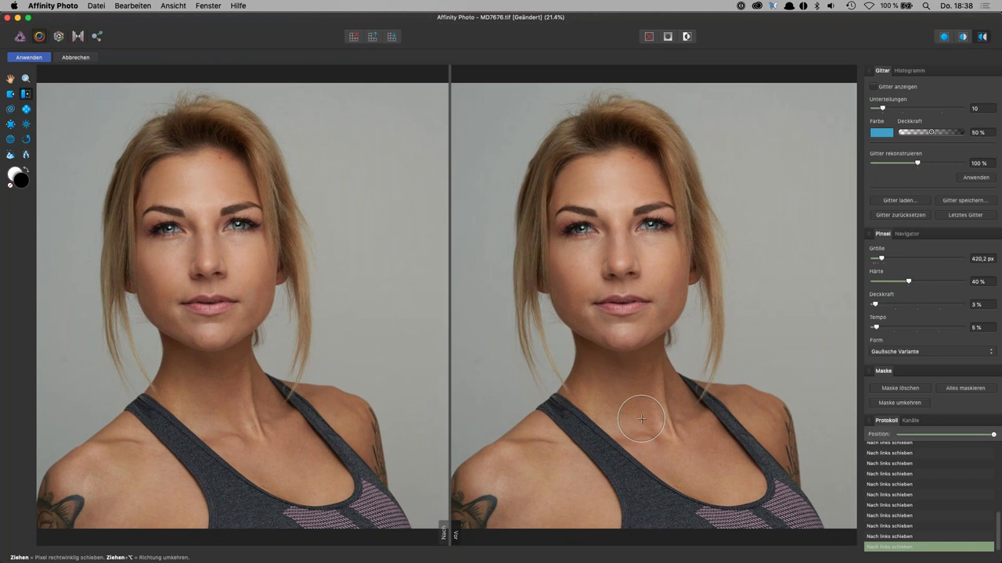
click(964, 36)
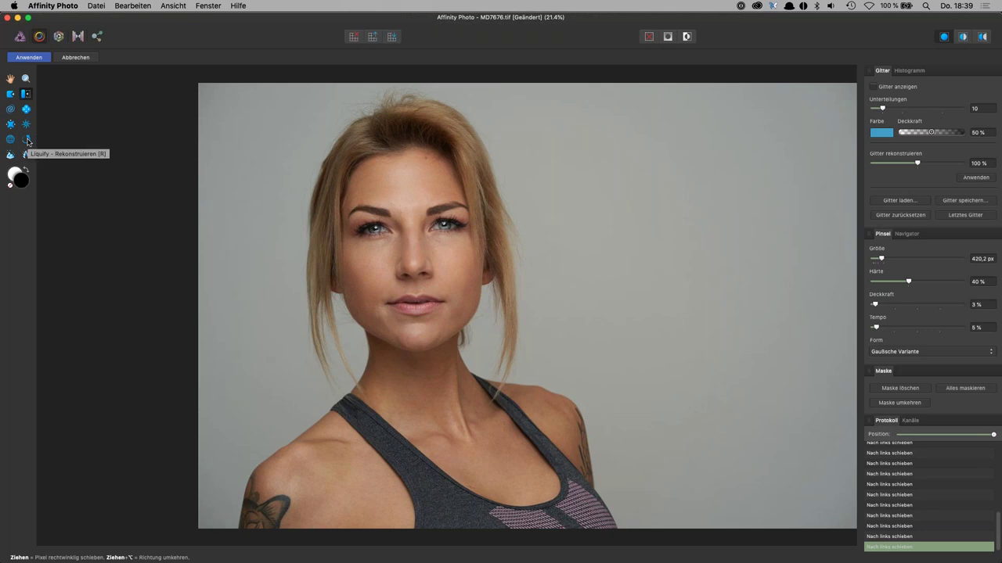
Reconstruct the nose to its original shape and apply the Liquify changes to gesamt
click(27, 140)
drag(414, 255, 407, 270)
mouse_move(403, 234)
mouse_down()
mouse_move(415, 266)
mouse_move(430, 274)
mouse_move(413, 224)
mouse_move(402, 264)
mouse_move(412, 228)
mouse_move(425, 246)
mouse_up()
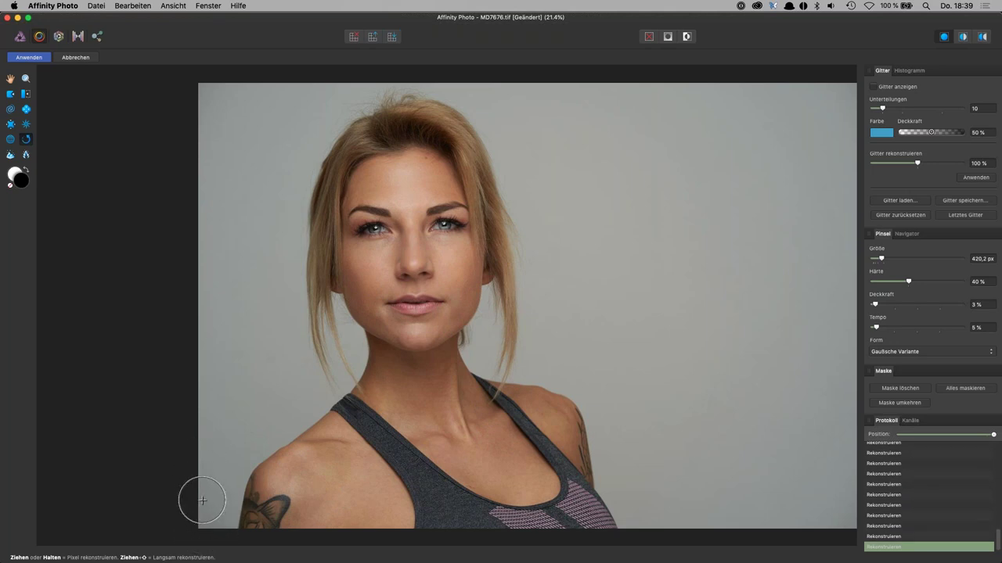
click(38, 60)
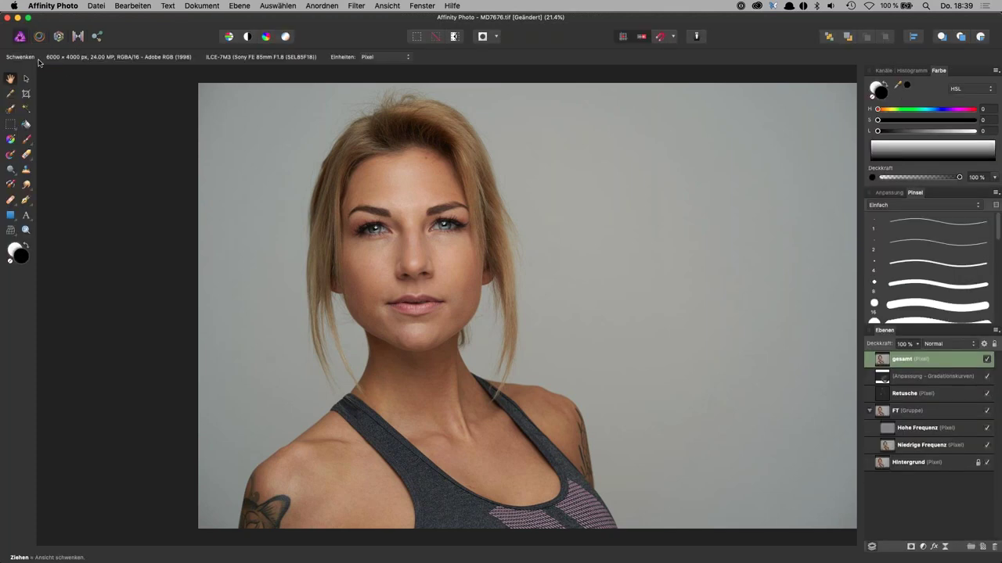
click(988, 361)
click(988, 360)
click(988, 361)
click(988, 360)
click(988, 360)
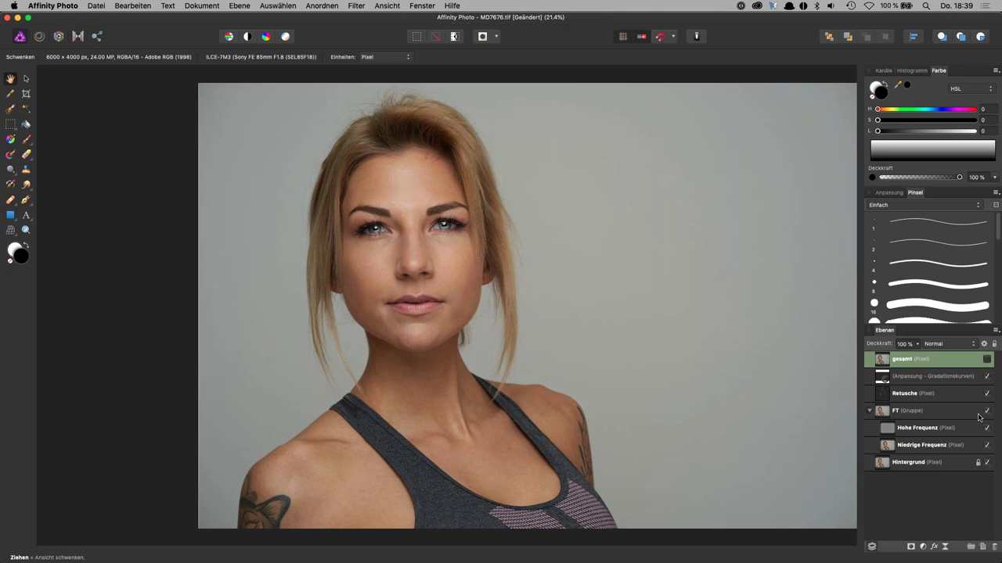
click(988, 360)
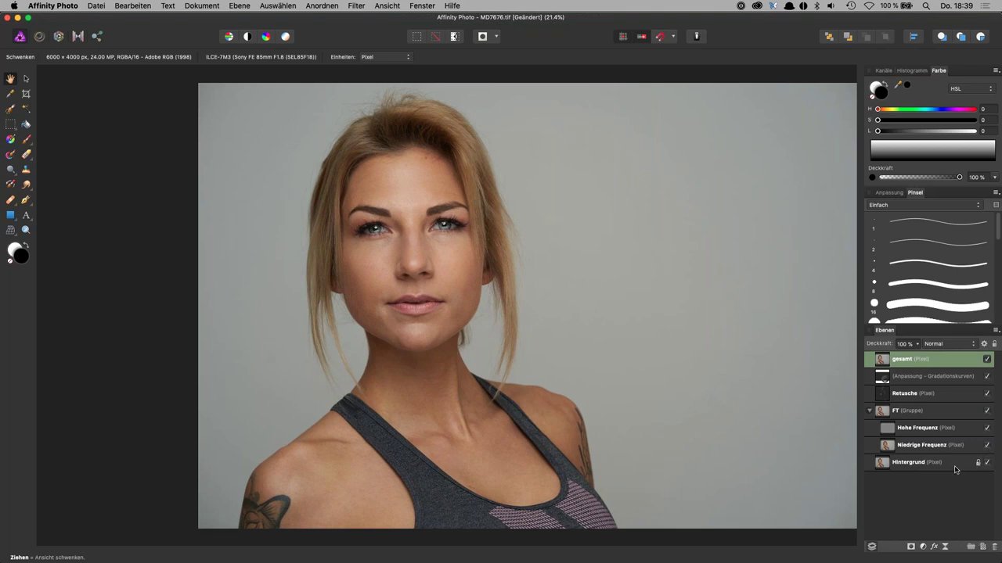
click(956, 463)
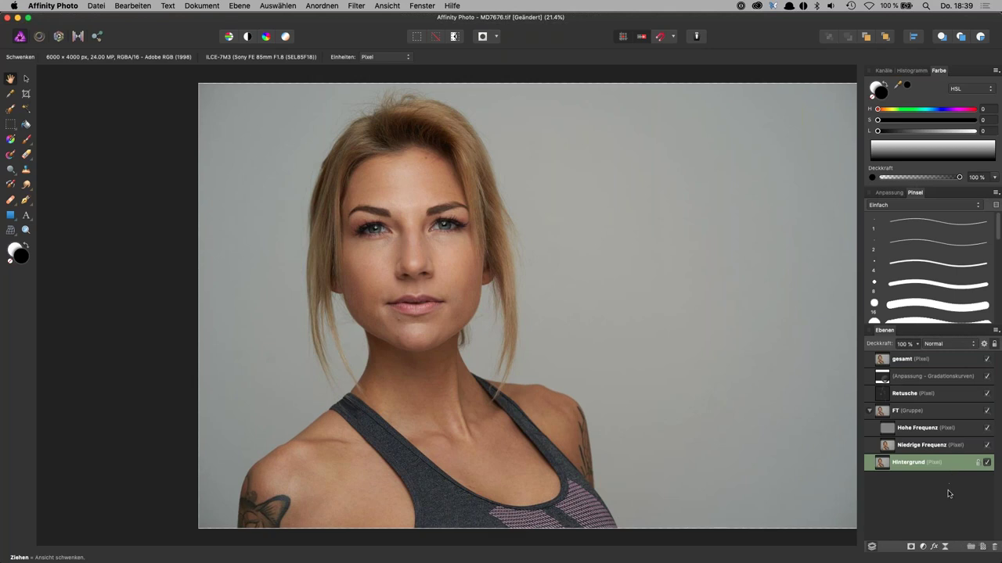
click(948, 492)
click(955, 464)
click(950, 493)
click(956, 464)
click(947, 493)
click(955, 465)
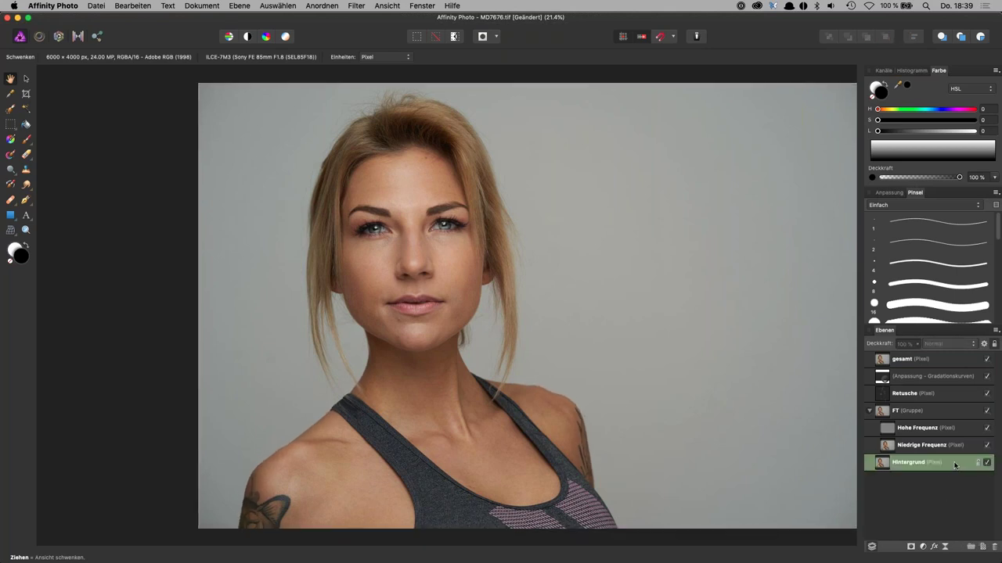
click(950, 493)
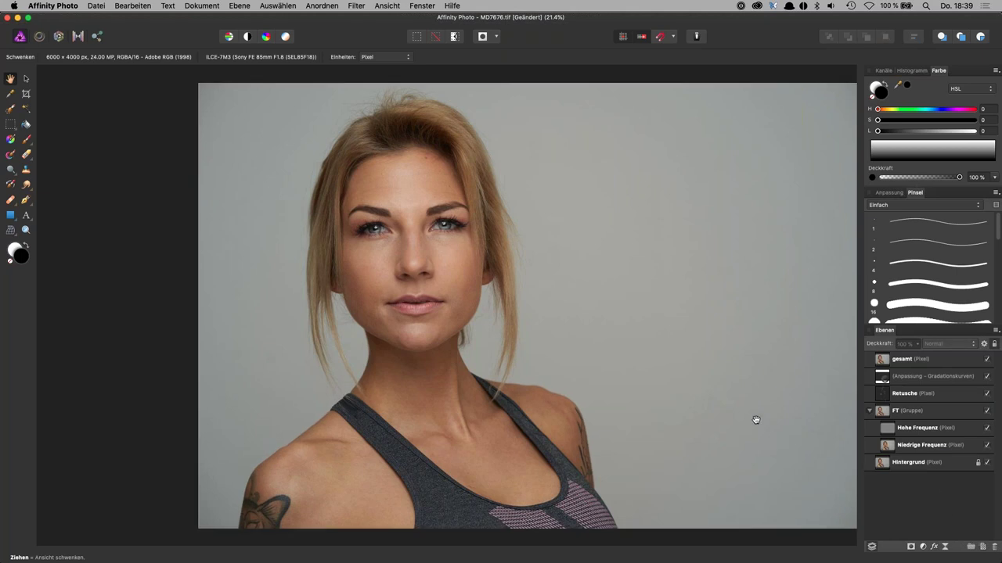
key(super+shift+c)
Close the retouched document in Affinity Photo and switch back to Capture One
key(super+w)
key(super+Tab)
click(362, 282)
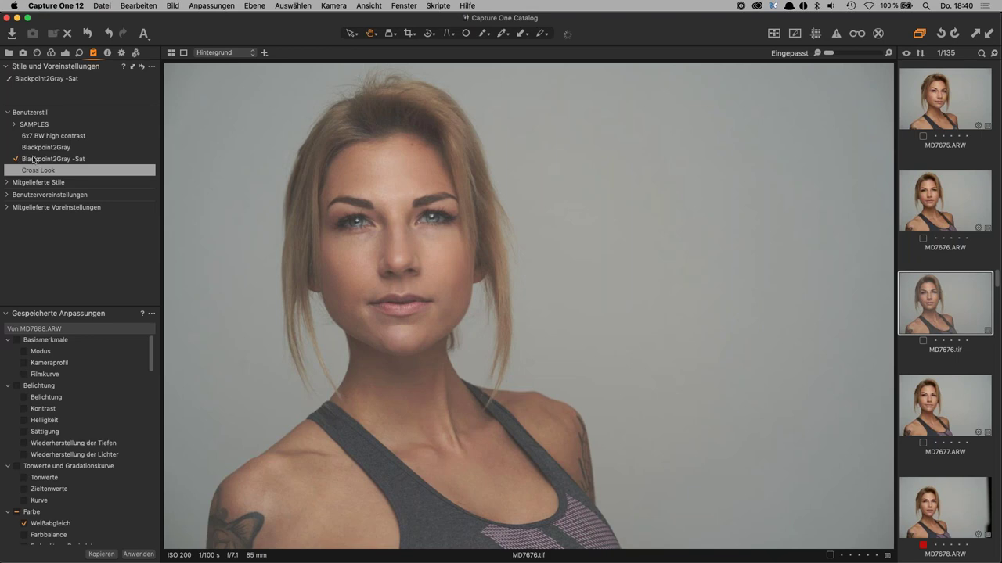
Compare MD7676.tif with and without Blackpoint2Gray -Sat at 100 % on the eyes, then remove the style
click(37, 159)
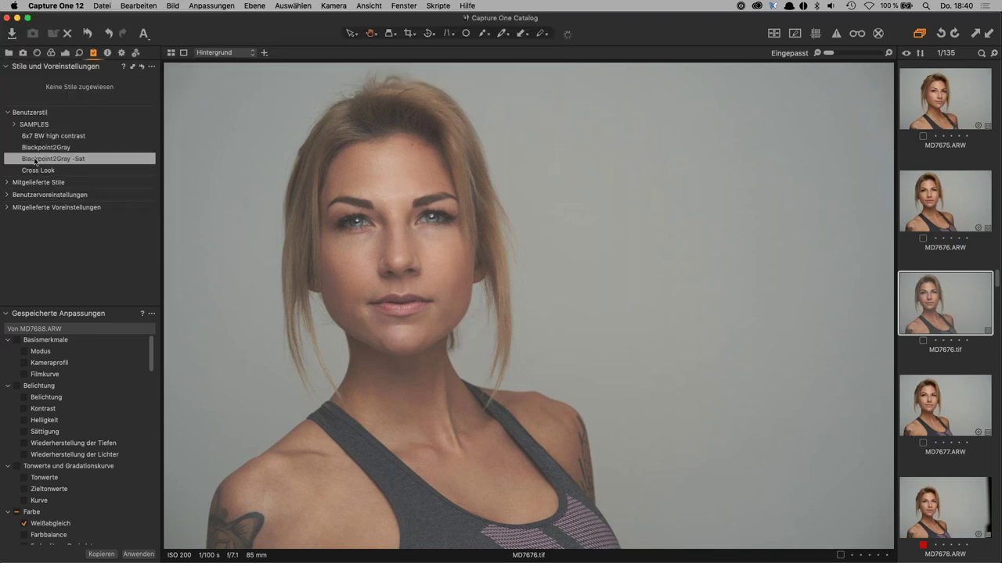
click(35, 161)
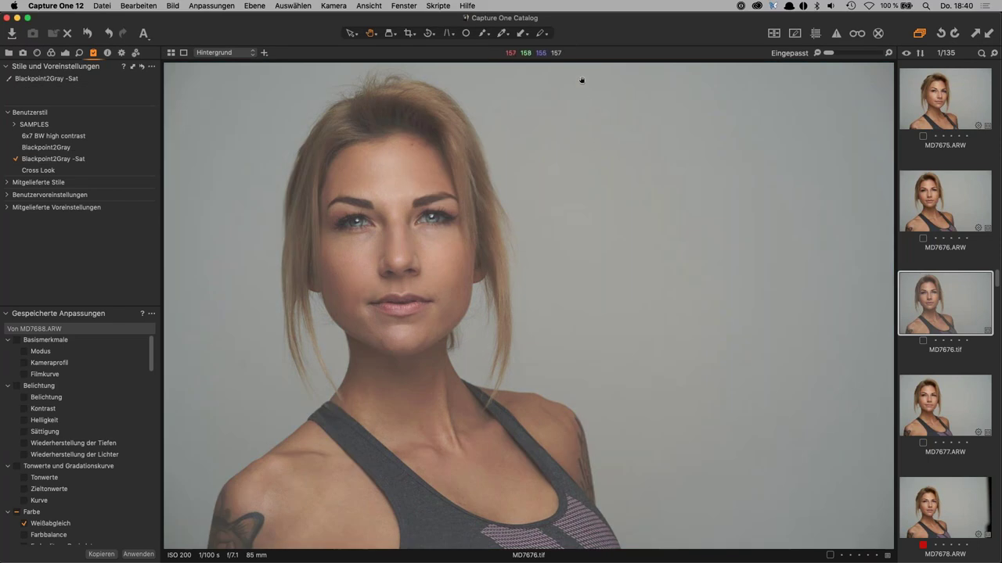
click(421, 213)
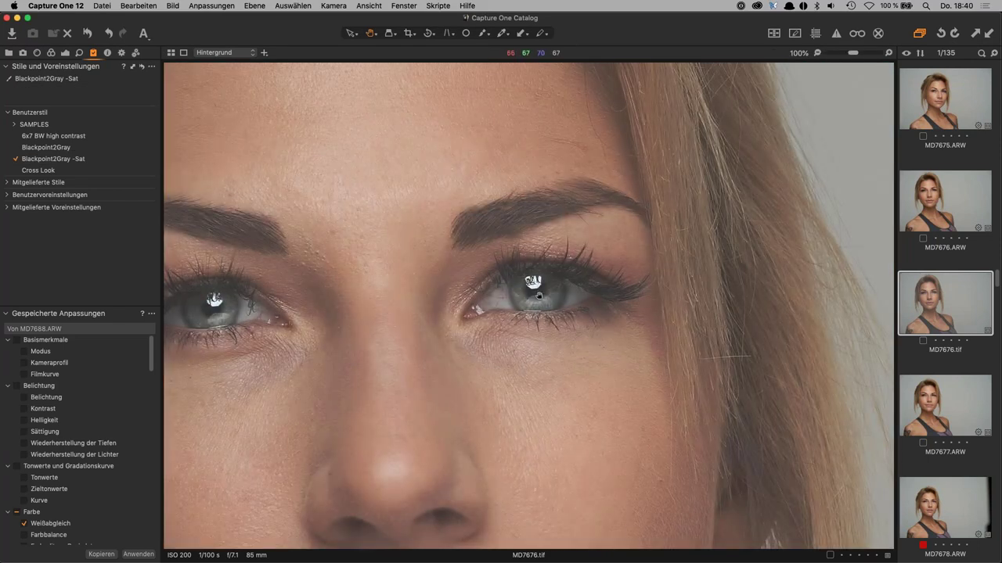
drag(541, 301, 588, 263)
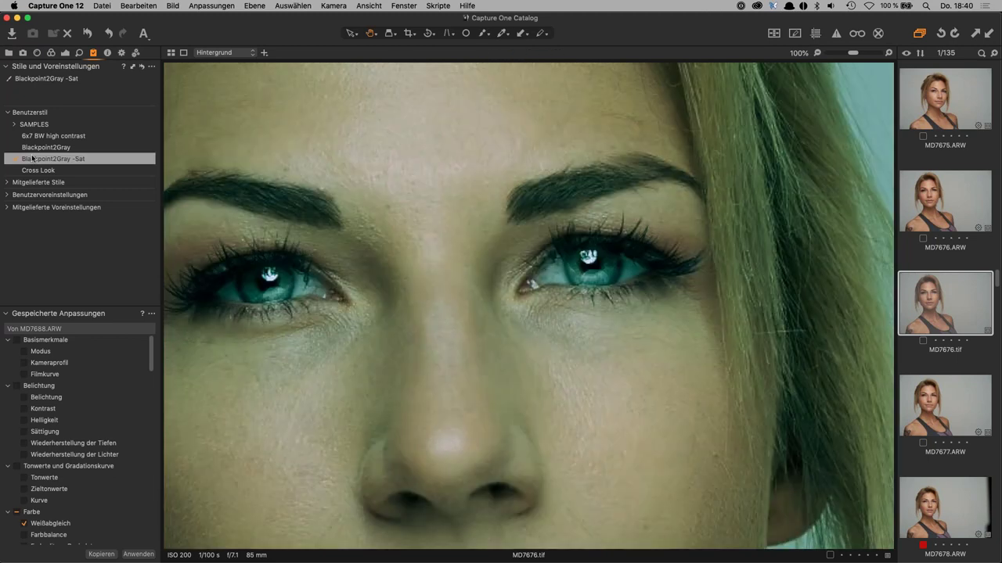
click(43, 158)
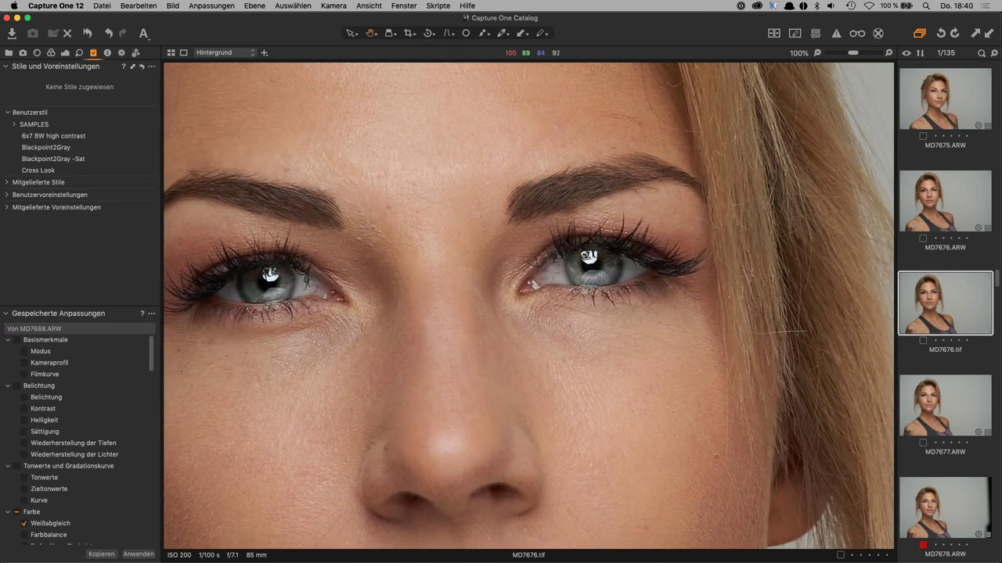
double_click(588, 256)
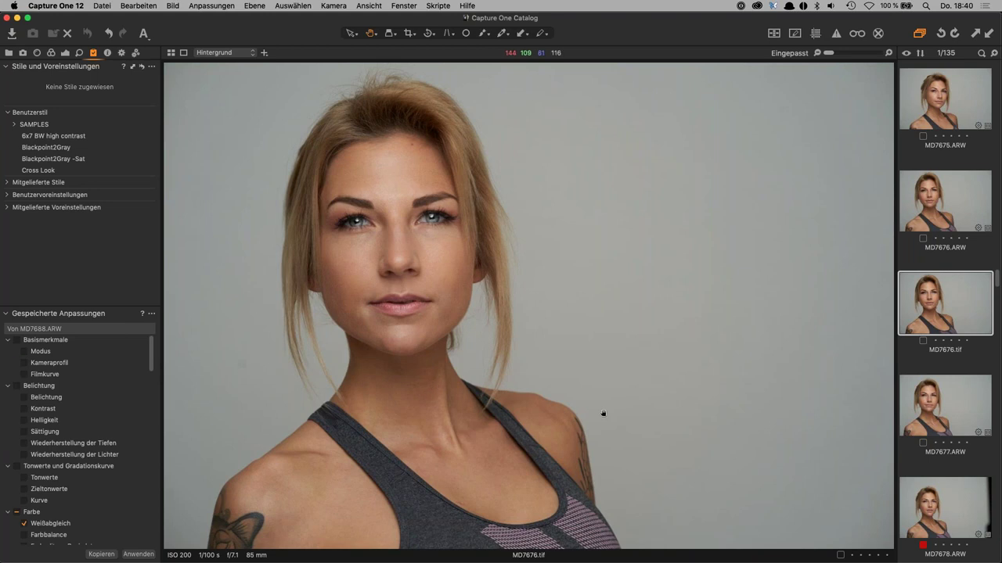
super+click(942, 202)
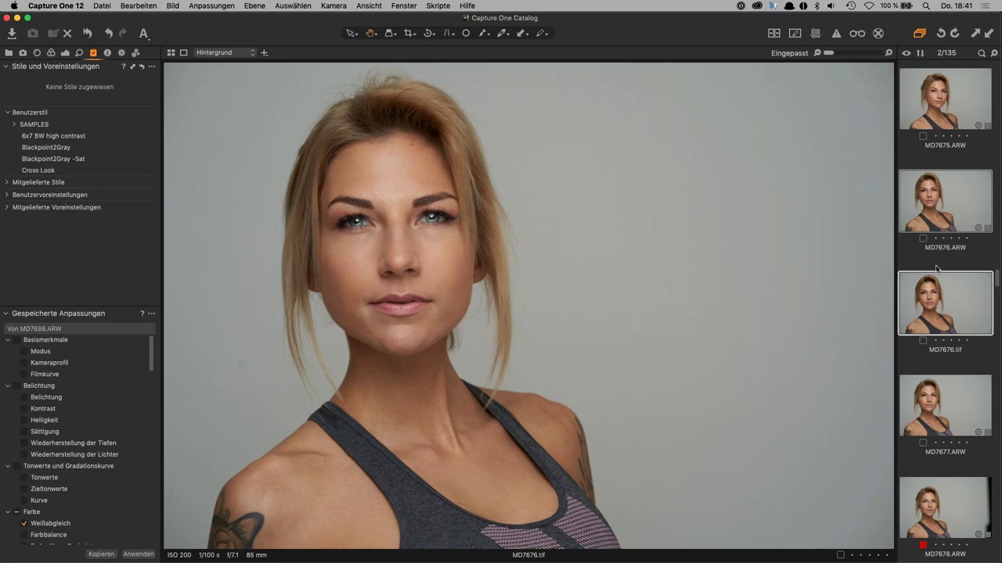
click(171, 54)
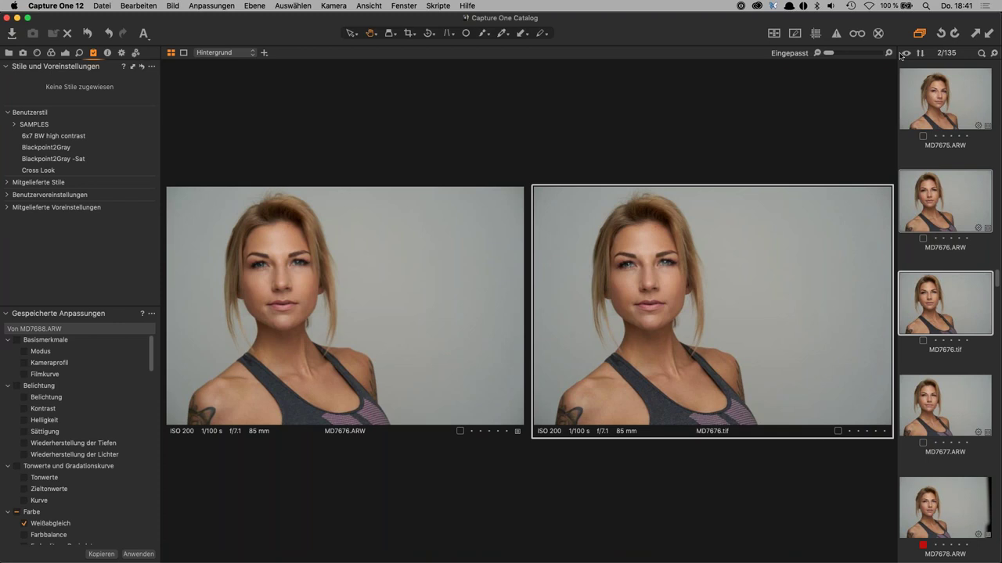
click(889, 54)
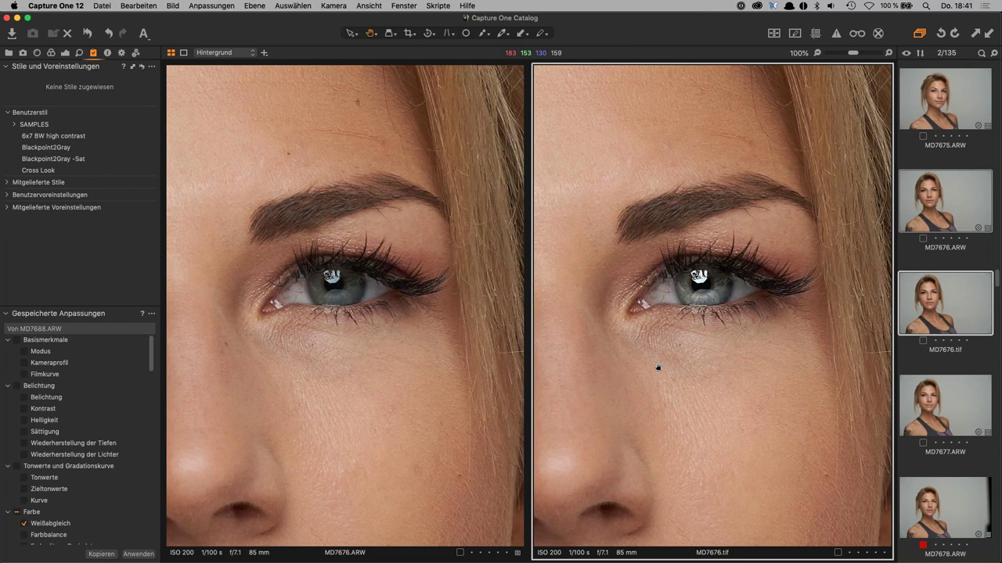
mouse_move(625, 400)
mouse_down()
mouse_move(688, 398)
mouse_move(740, 289)
mouse_move(702, 356)
mouse_up()
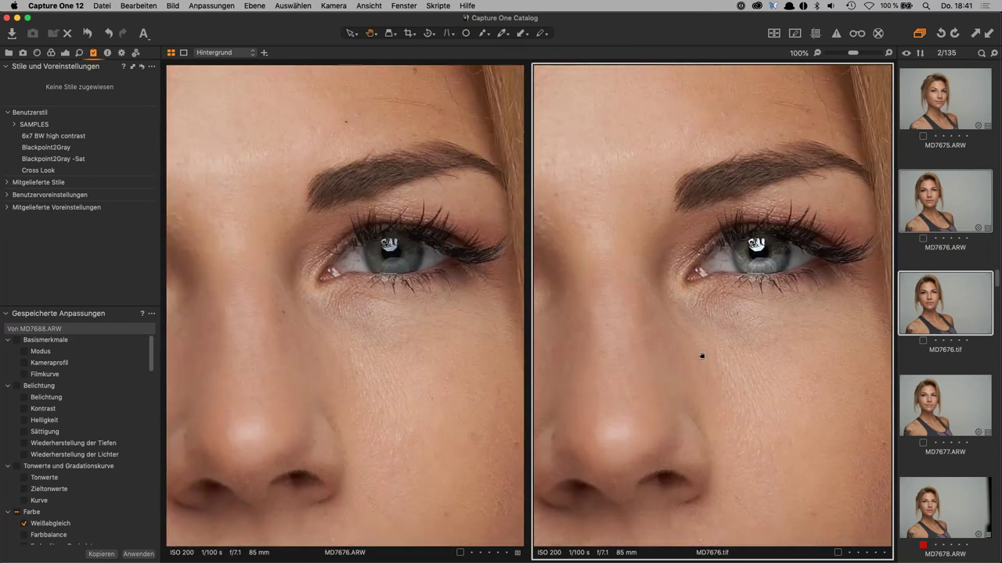
mouse_move(697, 428)
mouse_down()
mouse_move(723, 271)
mouse_move(637, 259)
mouse_move(706, 465)
mouse_move(778, 331)
mouse_move(782, 387)
mouse_move(706, 290)
mouse_move(686, 425)
mouse_move(677, 386)
mouse_up()
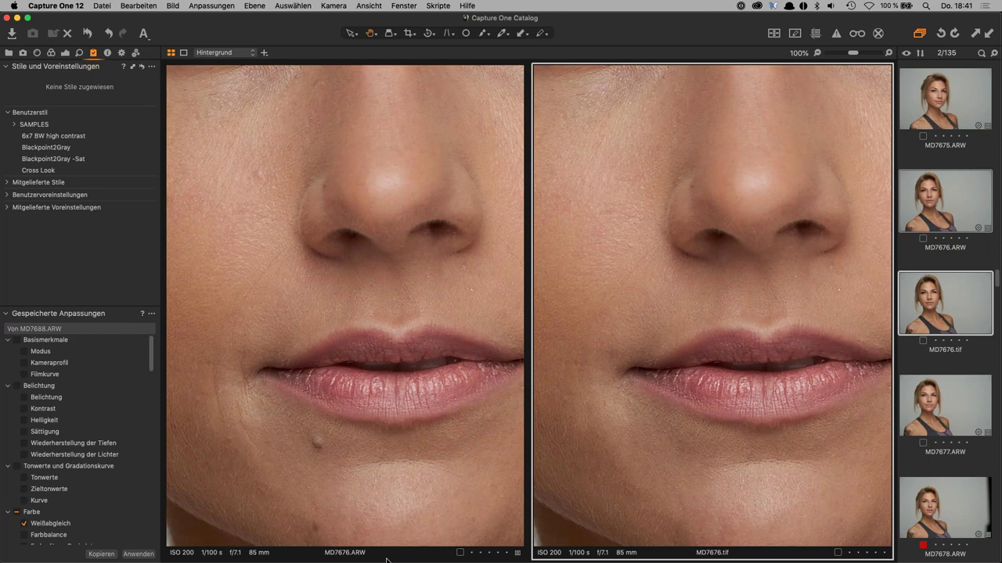
mouse_move(360, 196)
mouse_down()
mouse_move(334, 409)
mouse_move(351, 429)
mouse_move(397, 391)
mouse_up()
key(super+0)
click(637, 403)
key(super+0)
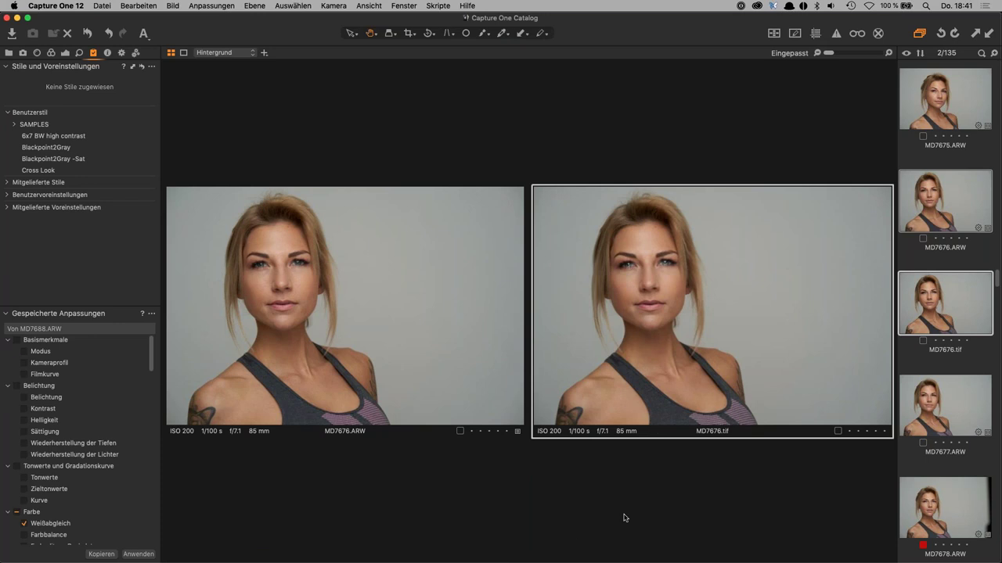
click(958, 312)
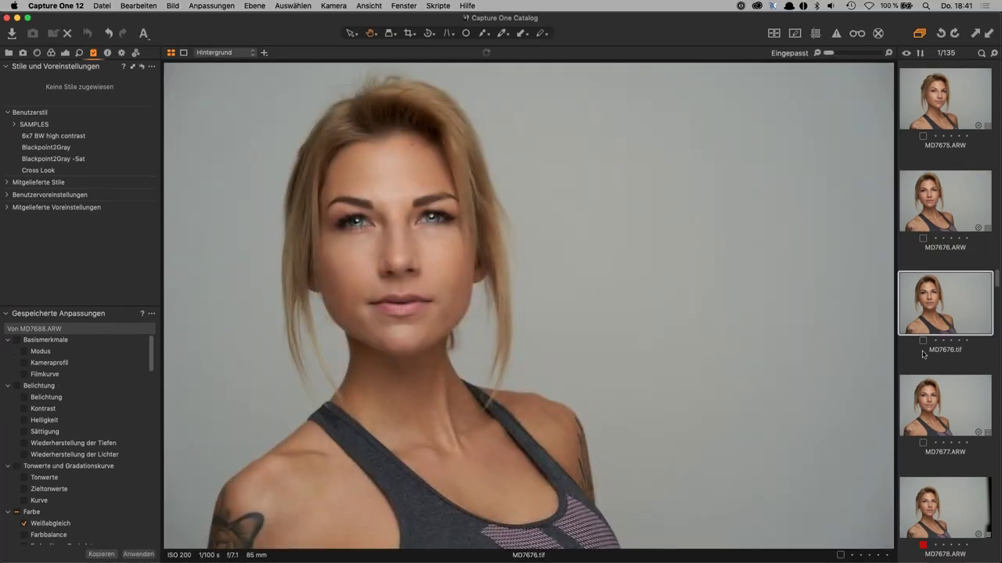
key(plus)
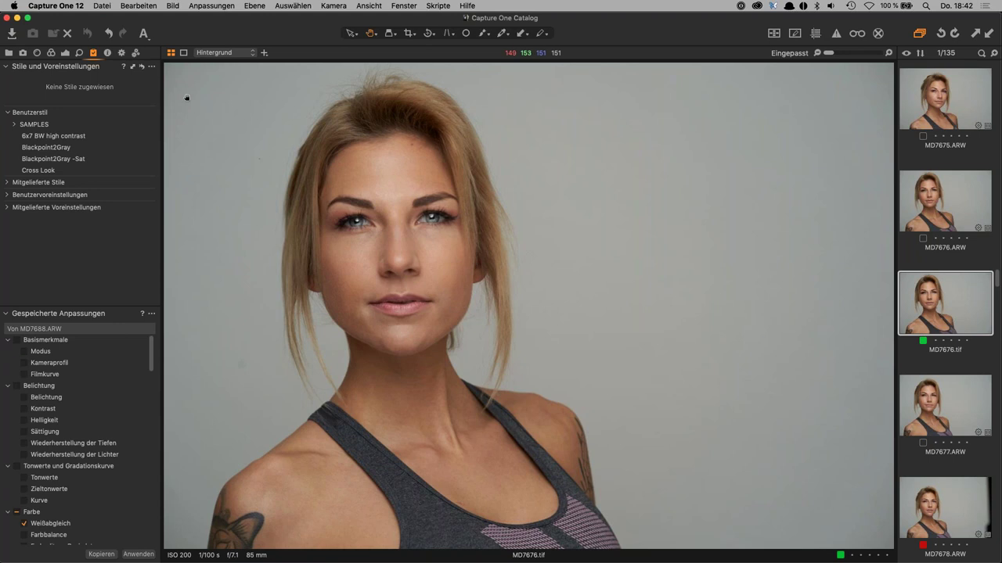
Show the Output tab's process recipes, including JPG sRGB 800px + Schärfung
click(121, 54)
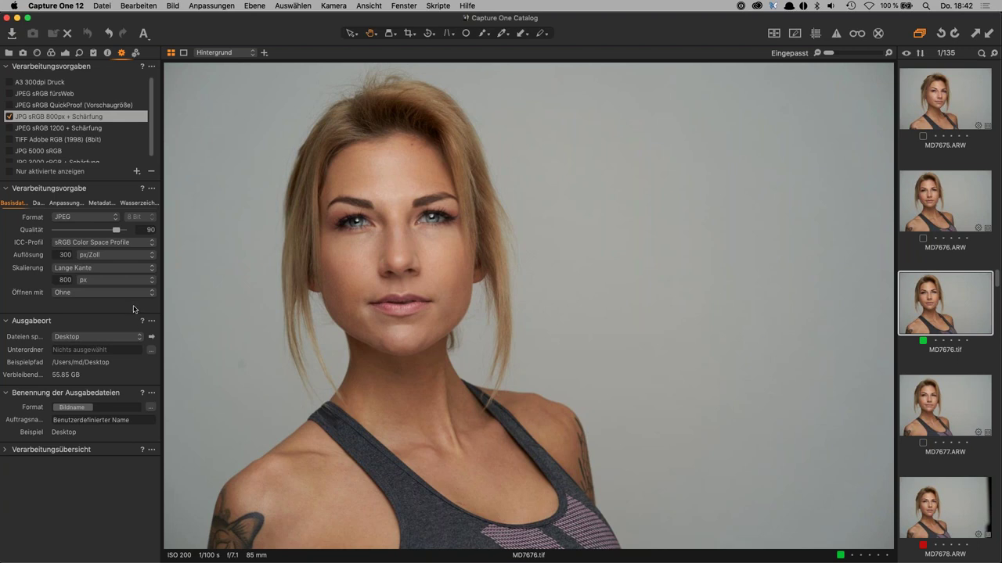
Give the JPG recipe screen output sharpening with amount 175, radius 0,6 and threshold 0
click(360, 223)
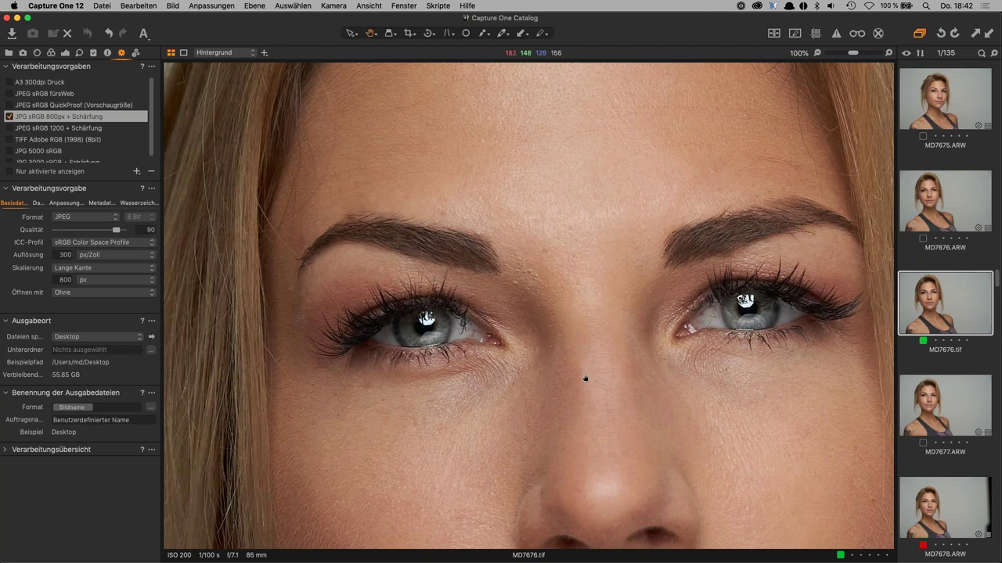
click(564, 349)
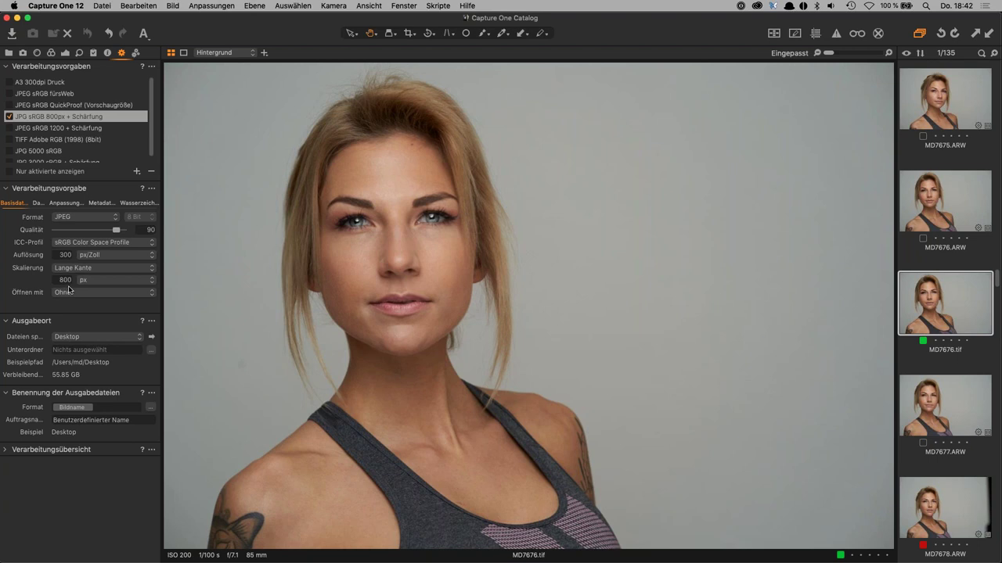
click(66, 205)
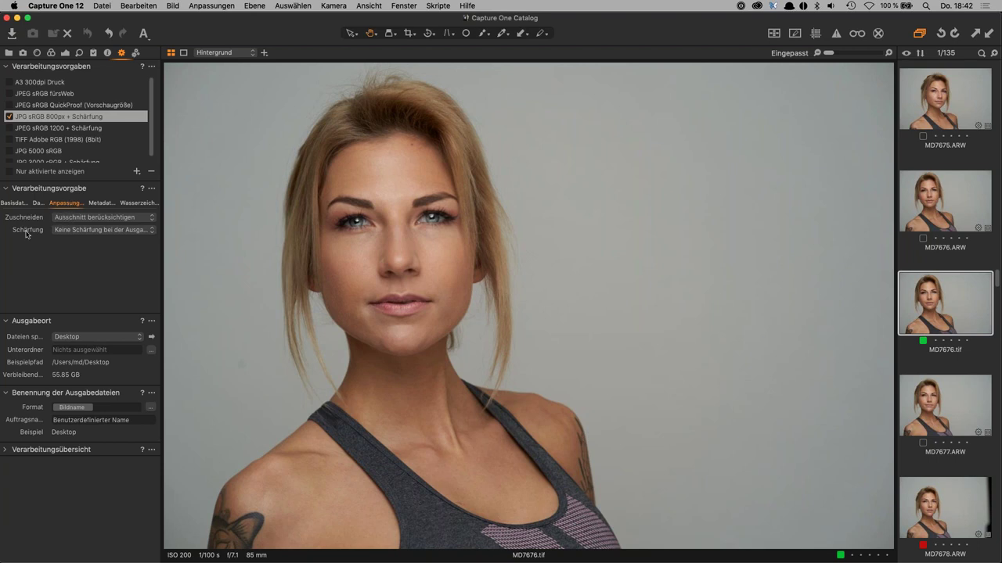
click(92, 231)
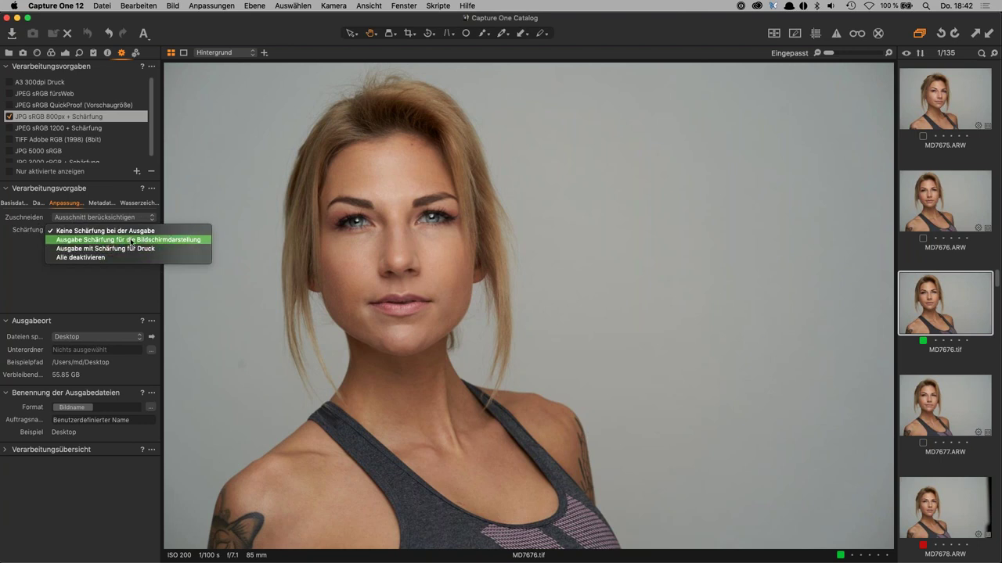
click(178, 243)
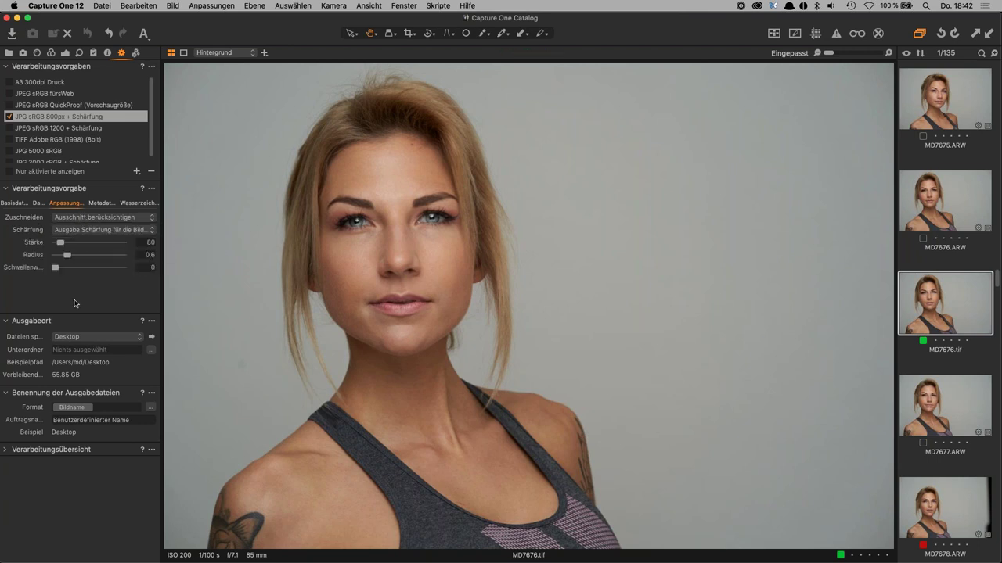
mouse_move(60, 243)
mouse_down()
mouse_move(83, 244)
mouse_move(75, 264)
mouse_up()
drag(77, 268, 55, 268)
drag(79, 243, 68, 243)
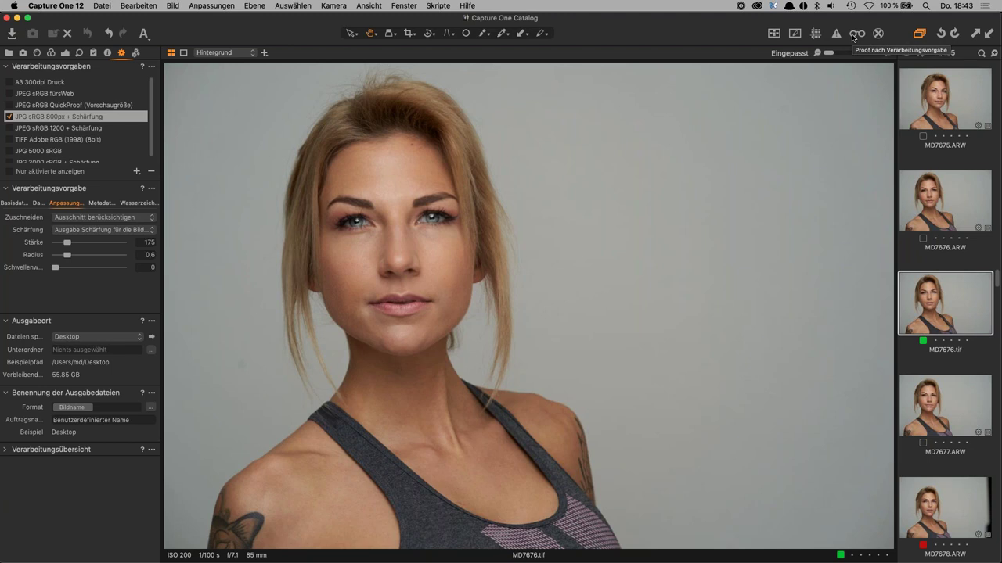
Turn on the output proof preview and set the sharpening amount to 255
click(857, 33)
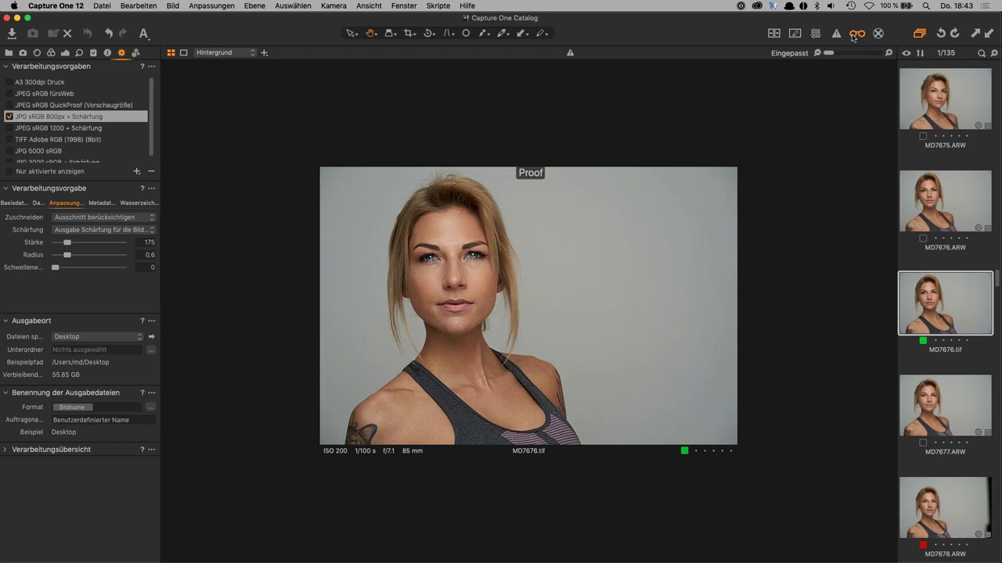
drag(69, 243, 57, 245)
mouse_move(63, 243)
mouse_down()
mouse_move(82, 248)
mouse_move(65, 243)
mouse_move(70, 267)
mouse_up()
drag(70, 243, 65, 244)
drag(66, 244, 69, 268)
Lower sharpening radius to 0,5 and process MD7676.tif to an 800 × 533 JPEG
drag(67, 255, 63, 256)
click(12, 451)
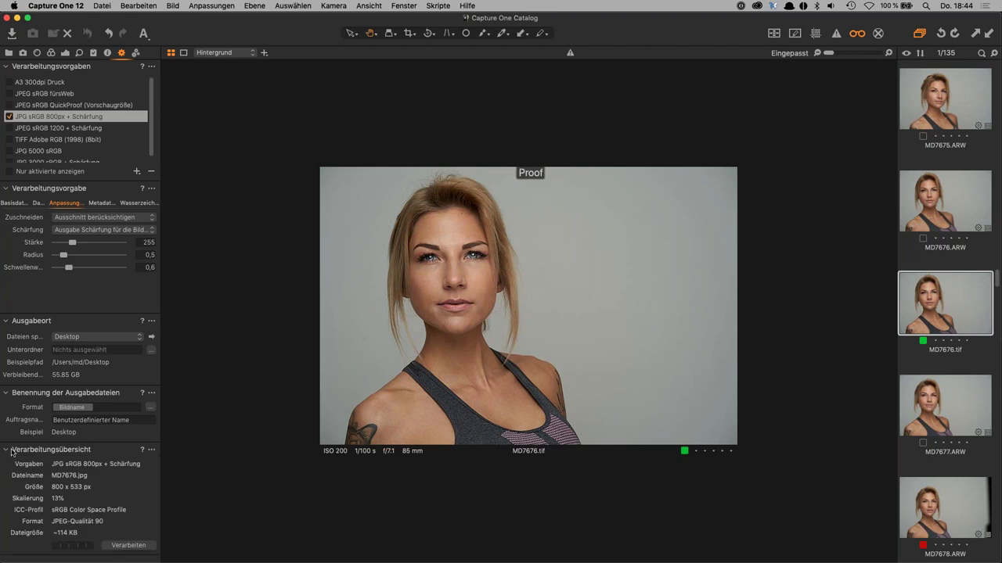
click(137, 547)
click(135, 546)
click(20, 18)
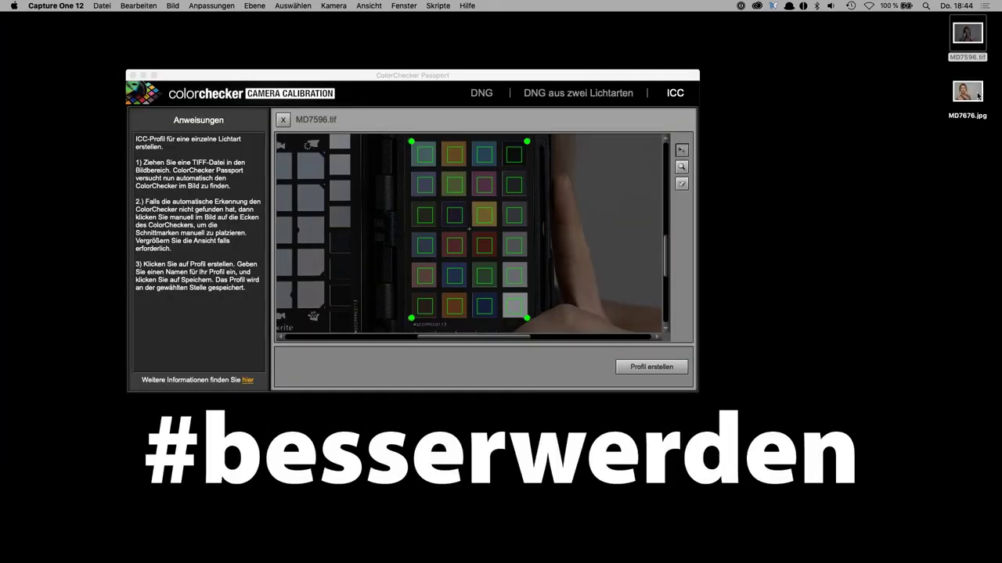
click(979, 96)
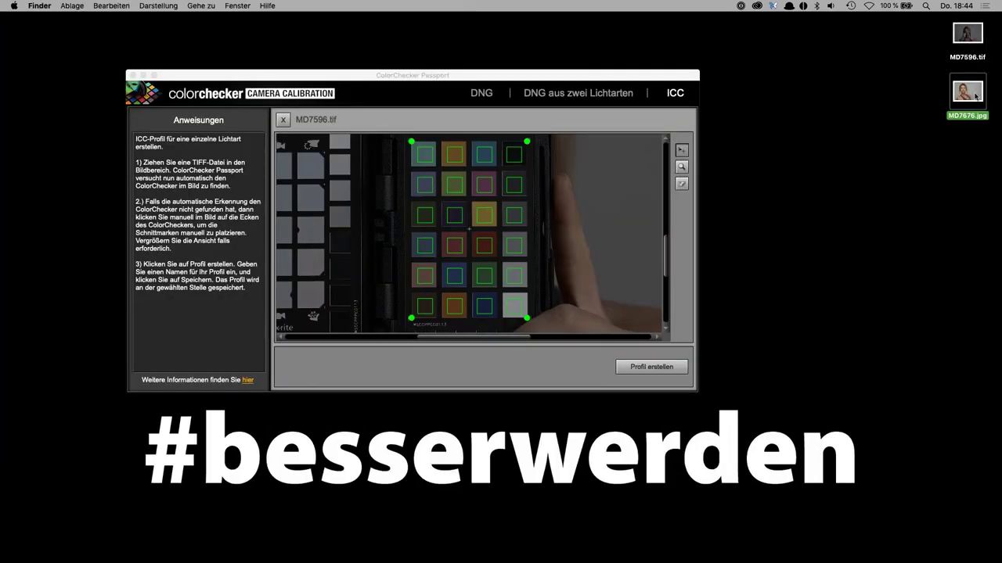
key(space)
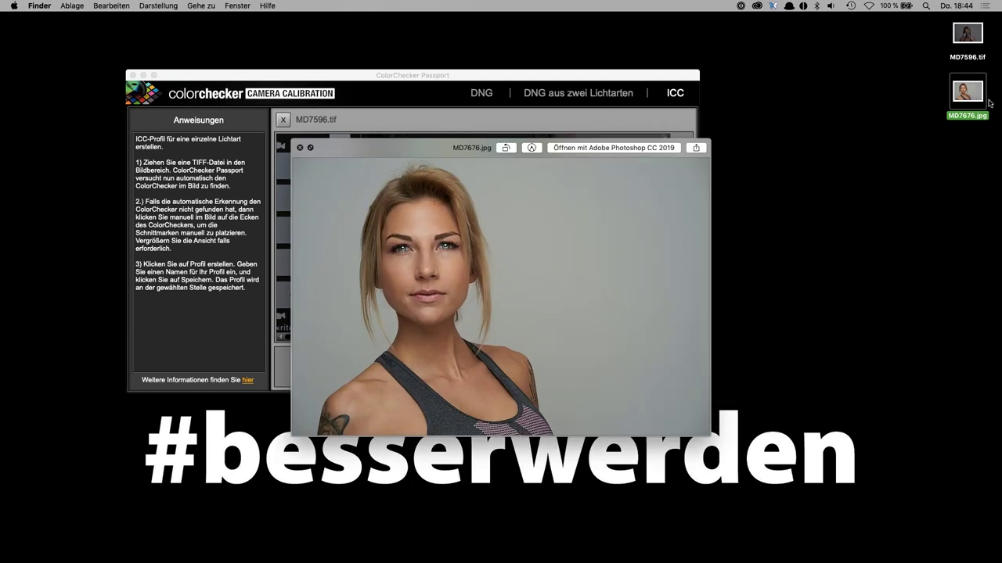
key(space)
click(485, 548)
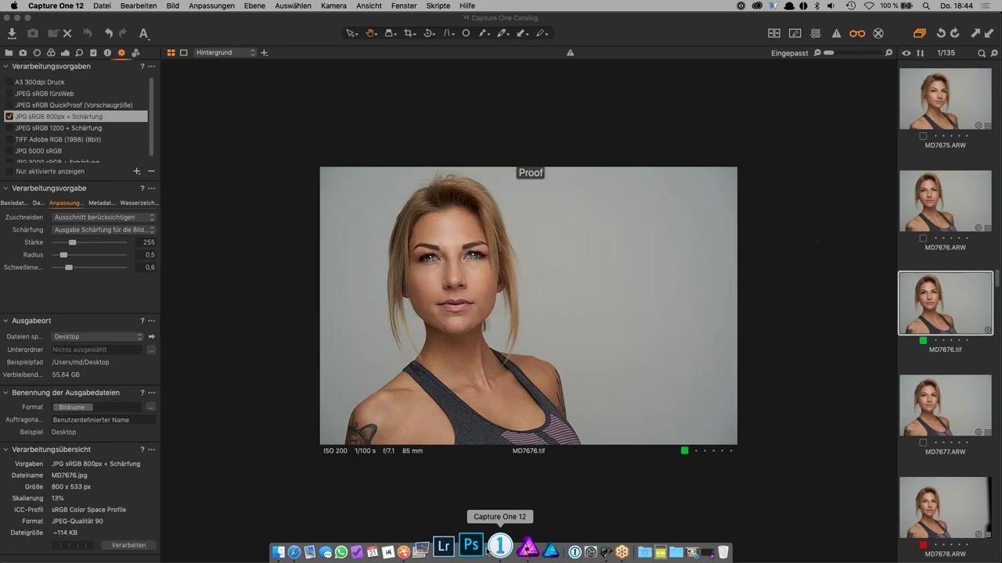
Turn off the output proof preview and show MD7677.ARW in the viewer
click(857, 33)
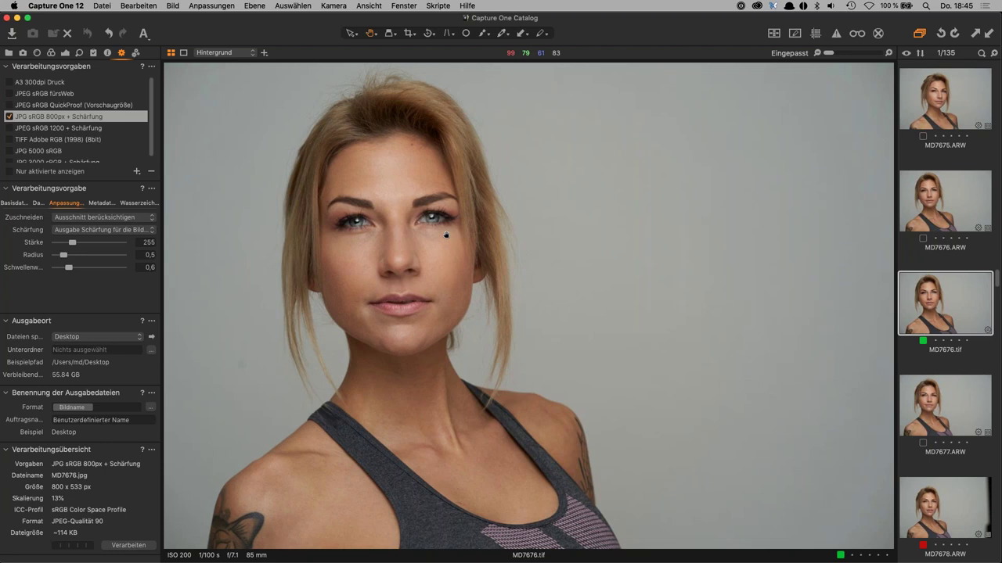
click(937, 423)
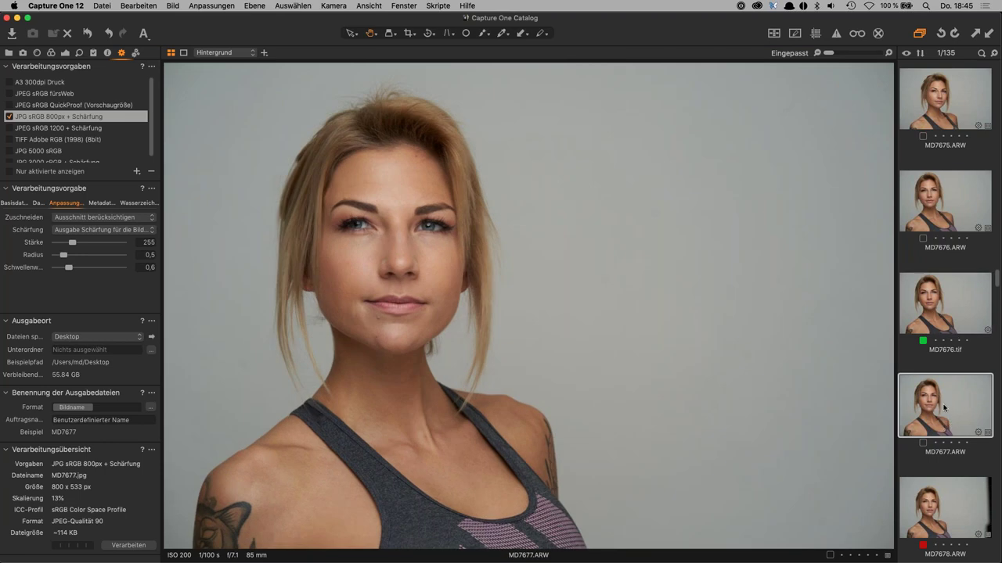
Open MD7677's context menu without choosing anything, then show MD7676.tif in the viewer again
right_click(941, 409)
mouse_move(835, 308)
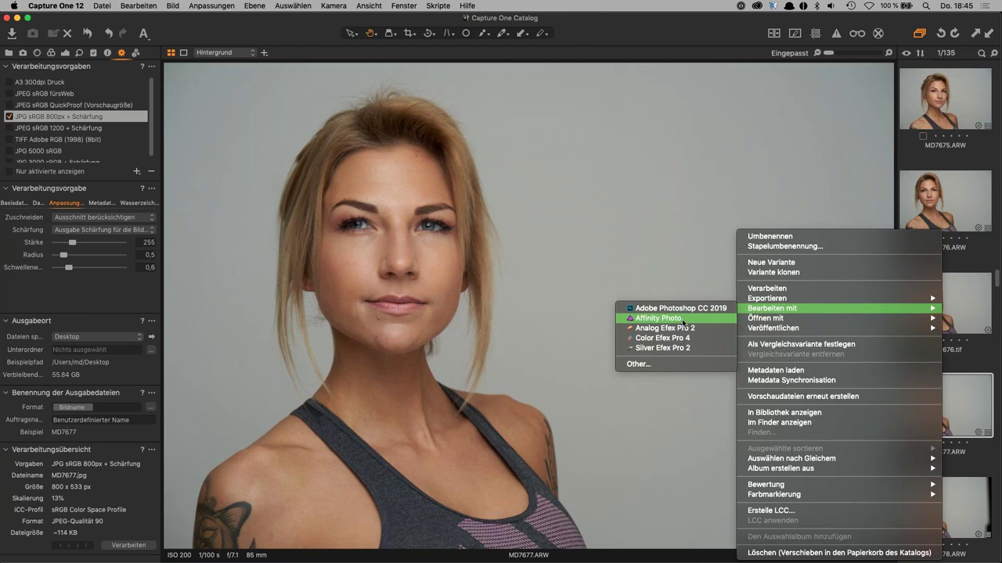
click(976, 353)
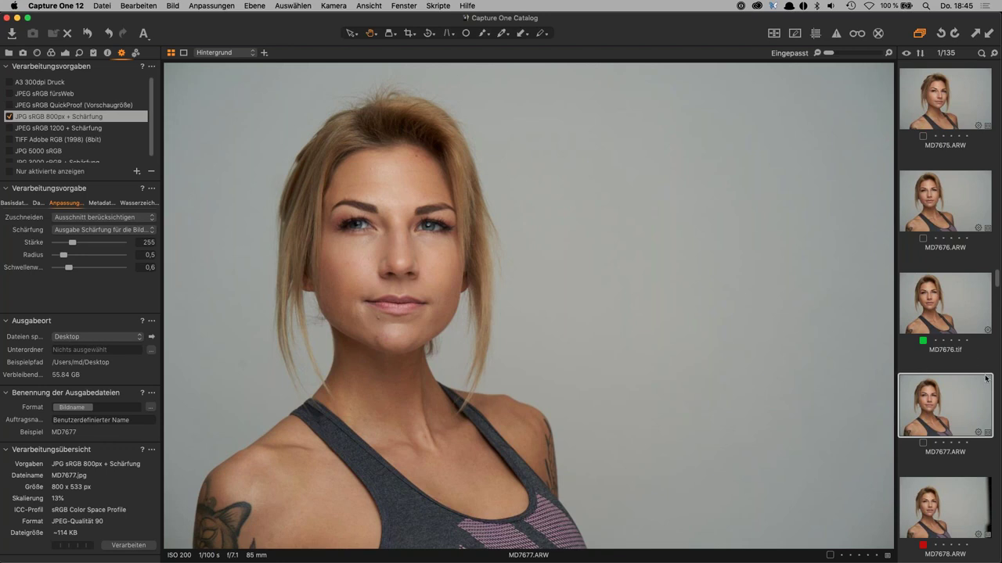
click(955, 327)
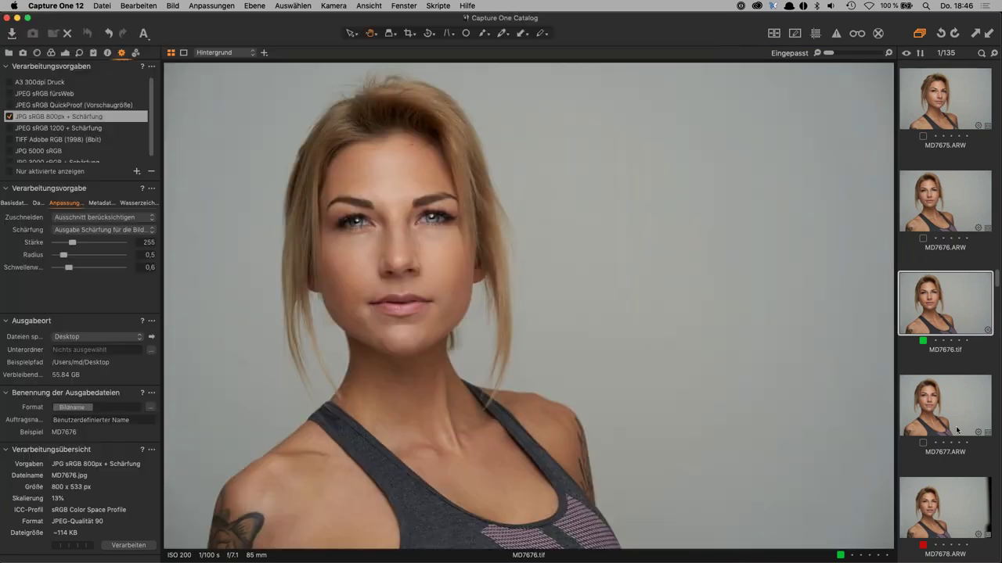
scroll(937, 505, down, 20)
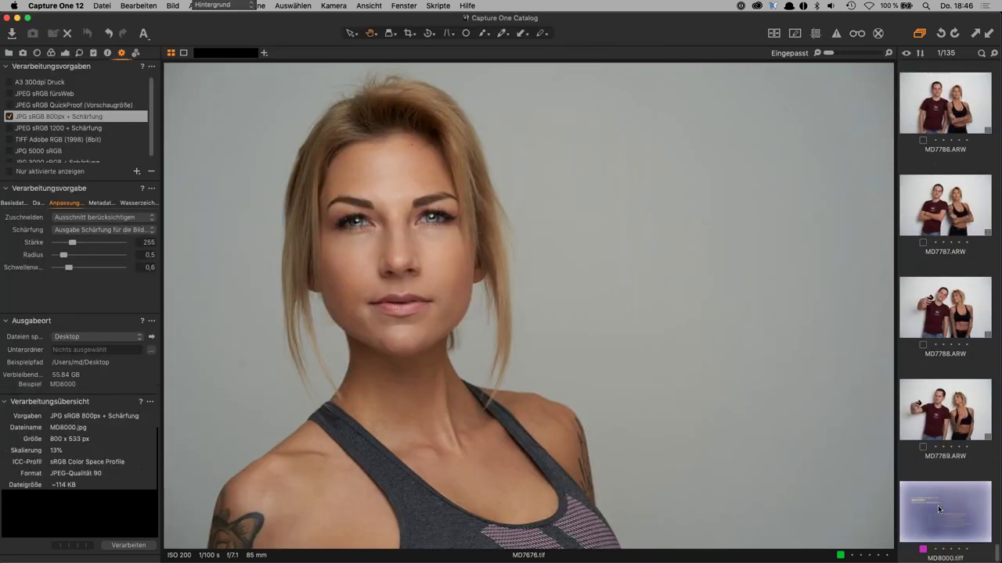
Select MD8000.tiff, then switch to a thumbnail grid of all 135 catalog images
click(939, 509)
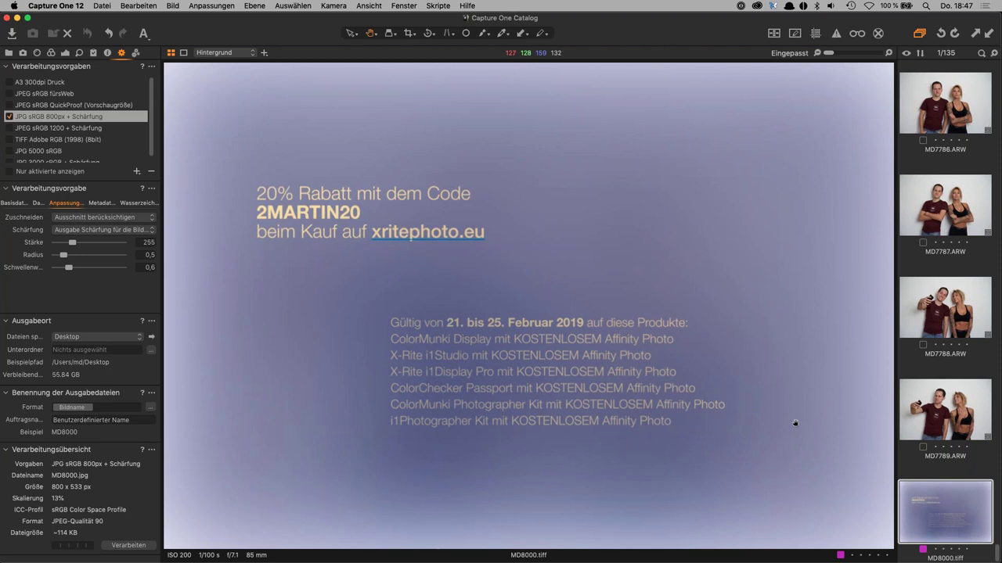
key(super+t)
scroll(712, 454, up, 2)
scroll(712, 453, up, 5)
scroll(713, 462, up, 5)
scroll(713, 463, down, 2)
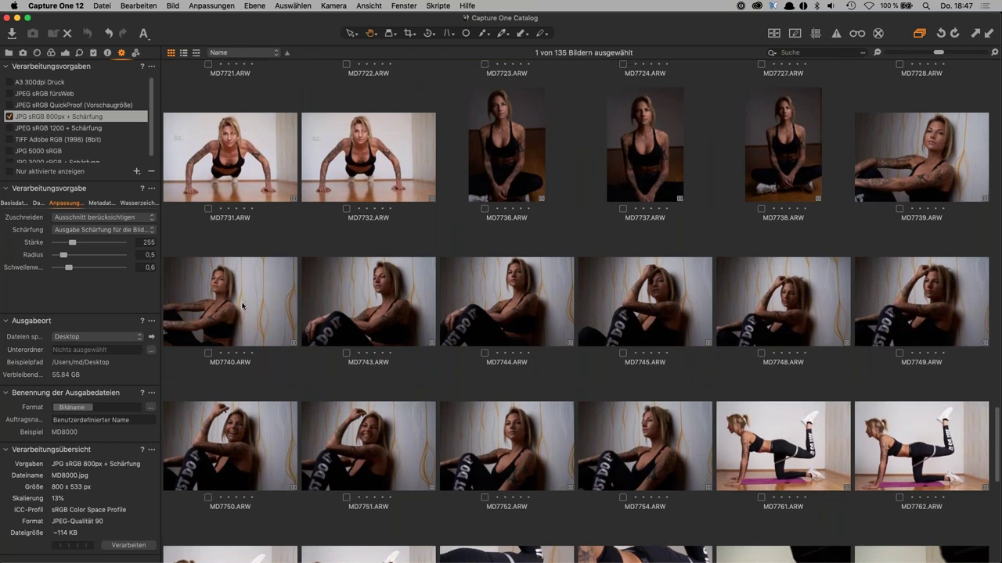
Open MD7739.ARW large, test lifting HDR shadows up to 45, and reset them to 0
double_click(924, 180)
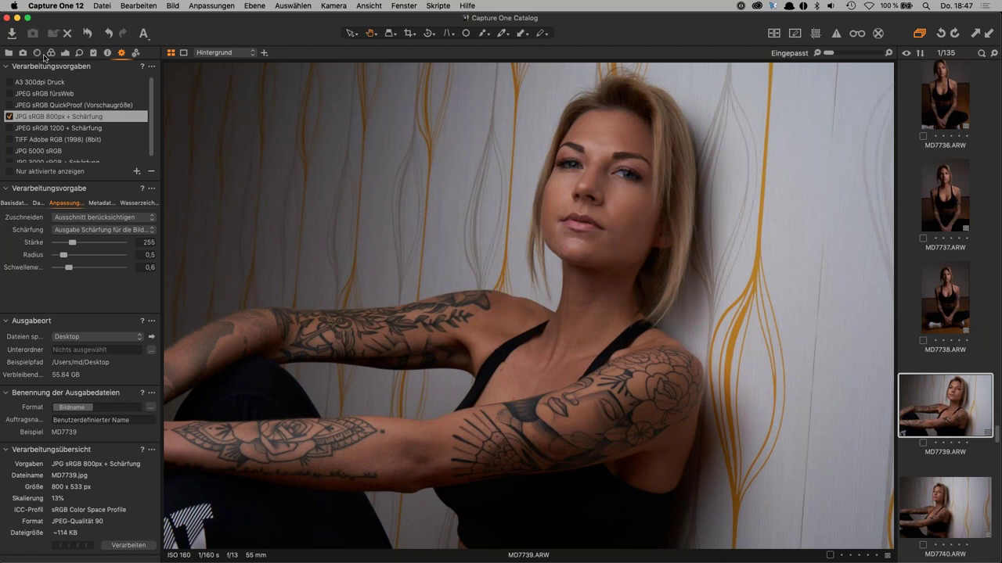
click(52, 55)
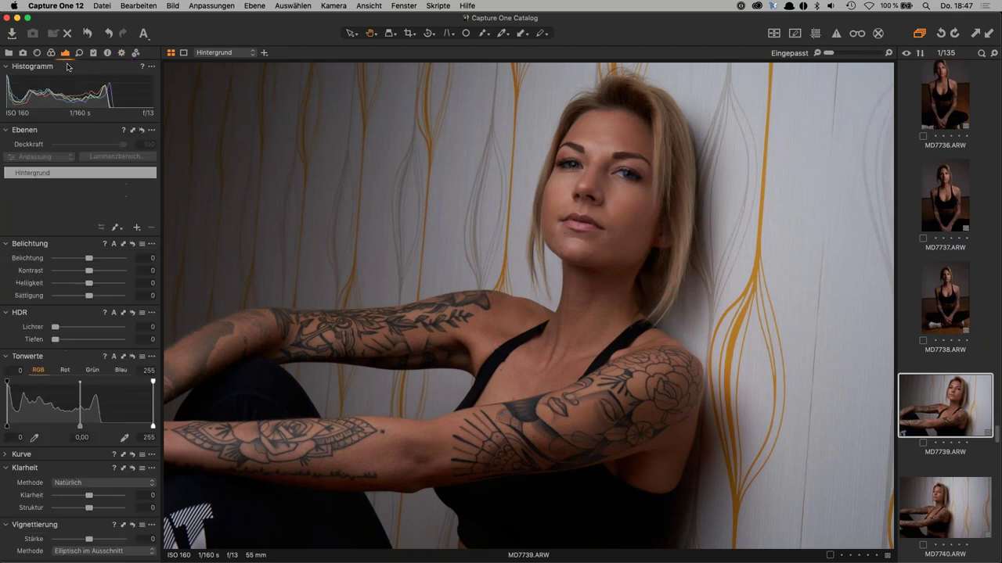
drag(55, 338, 81, 341)
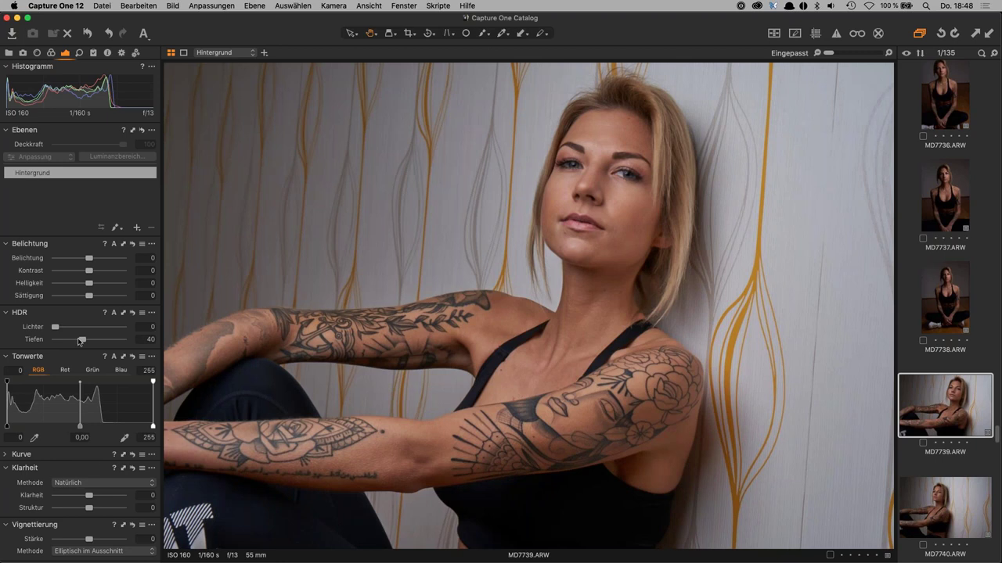
double_click(82, 339)
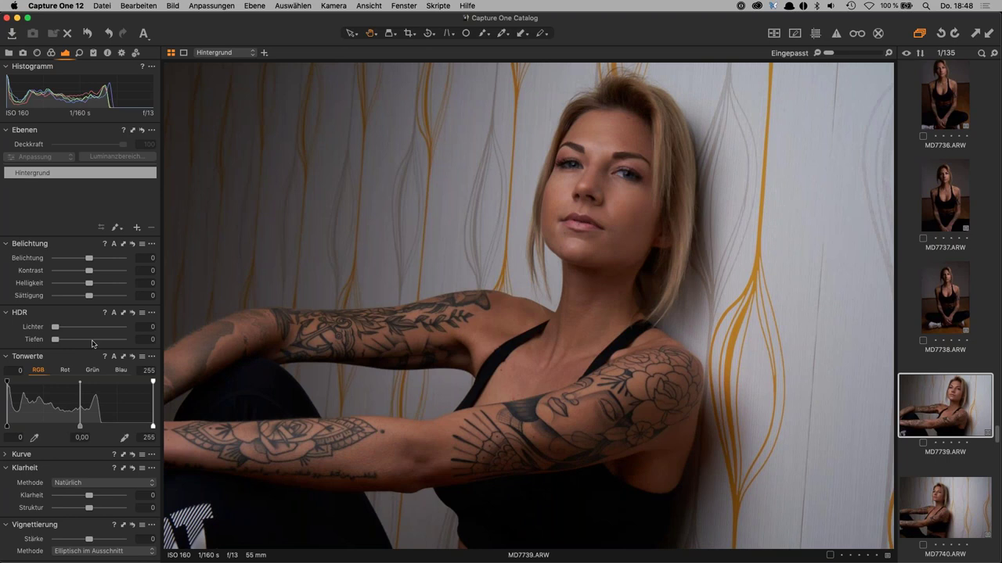
drag(55, 340, 91, 338)
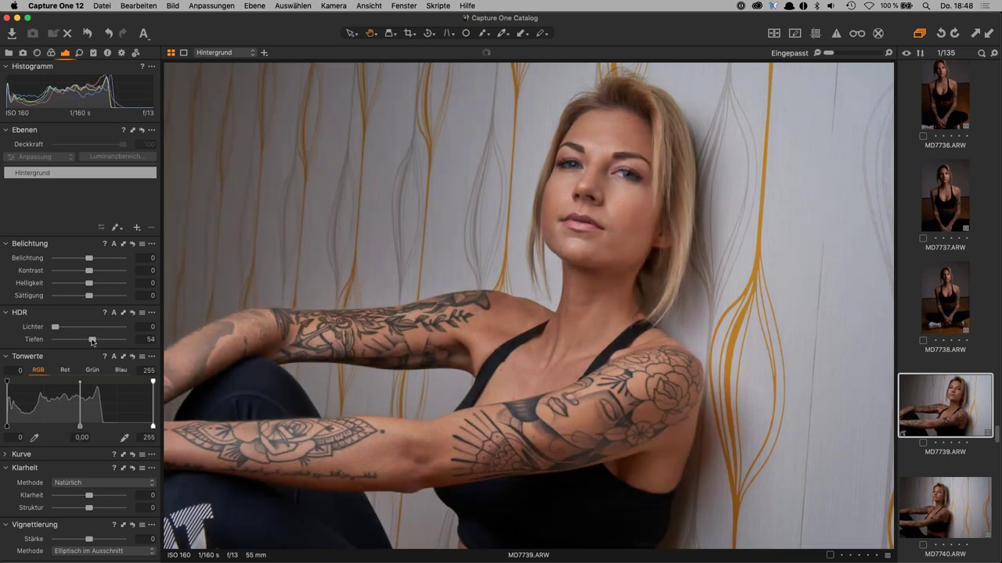
double_click(88, 339)
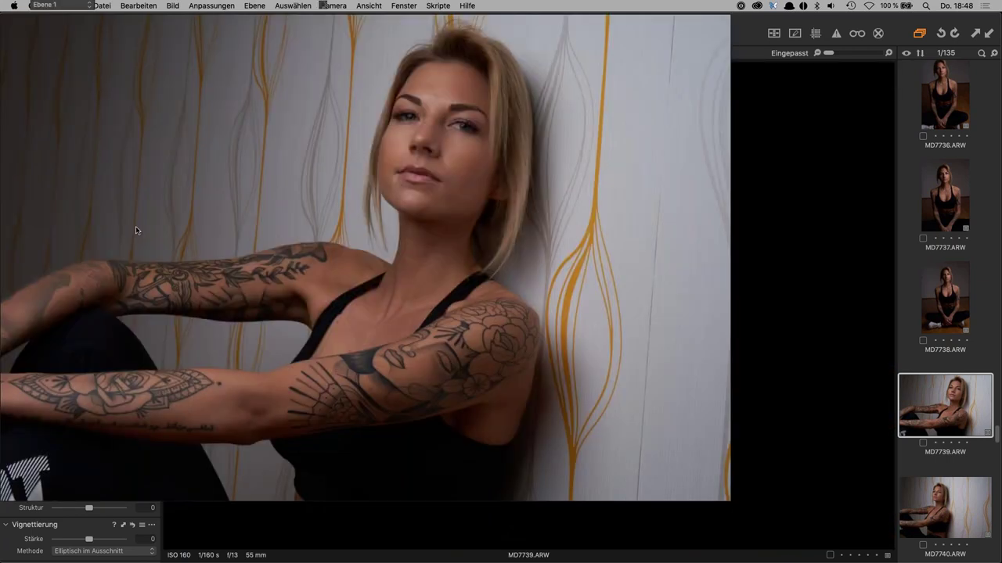
click(139, 227)
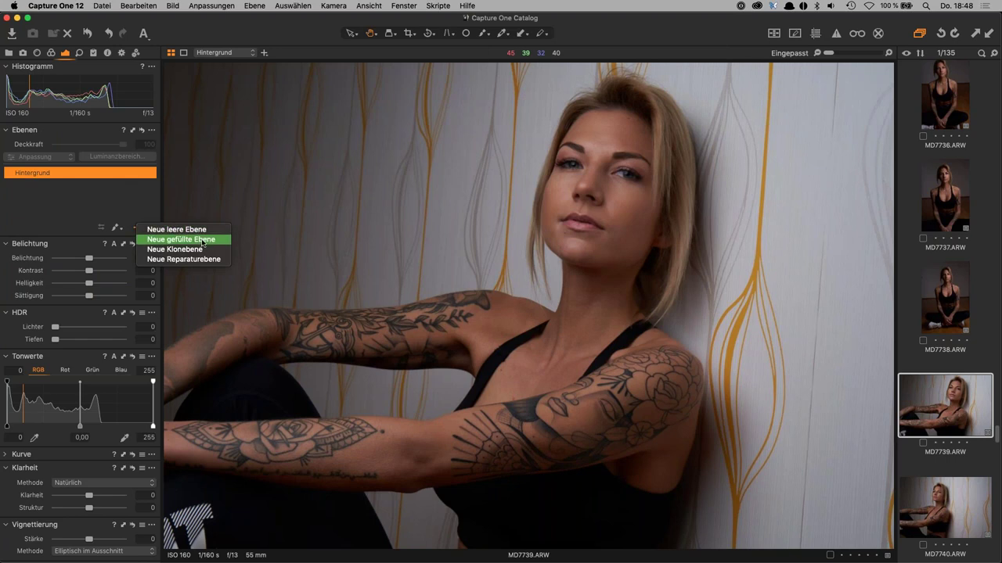
Add a new filled layer named 'MD Tiefen' above Hintergrund on MD7739.ARW
click(196, 242)
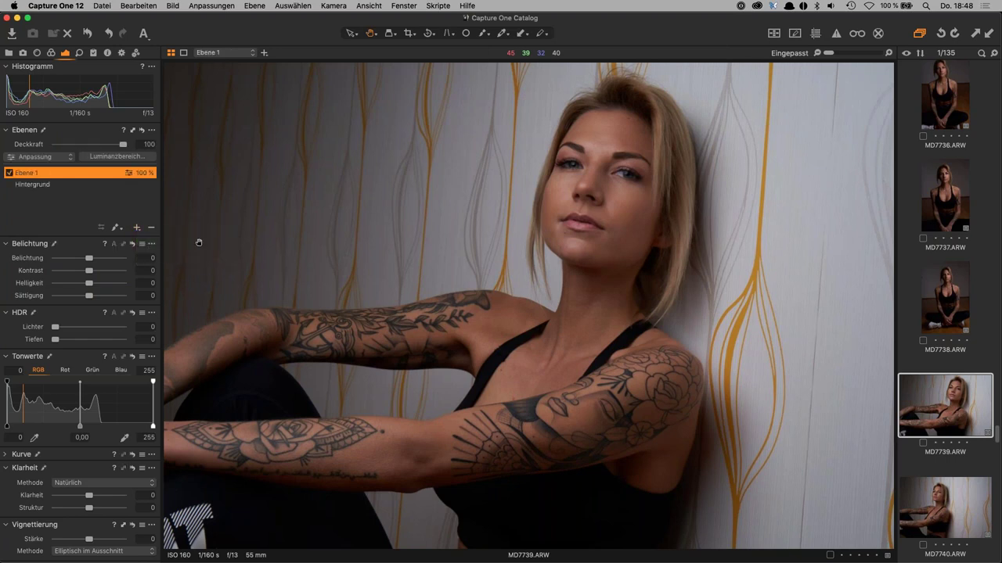
double_click(32, 174)
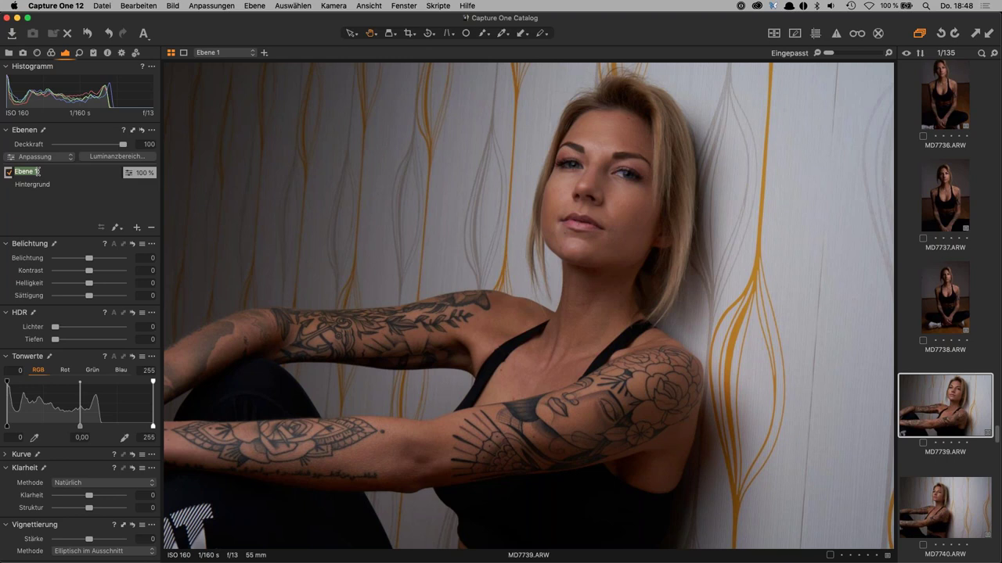
text(MD Tief)
key(Return)
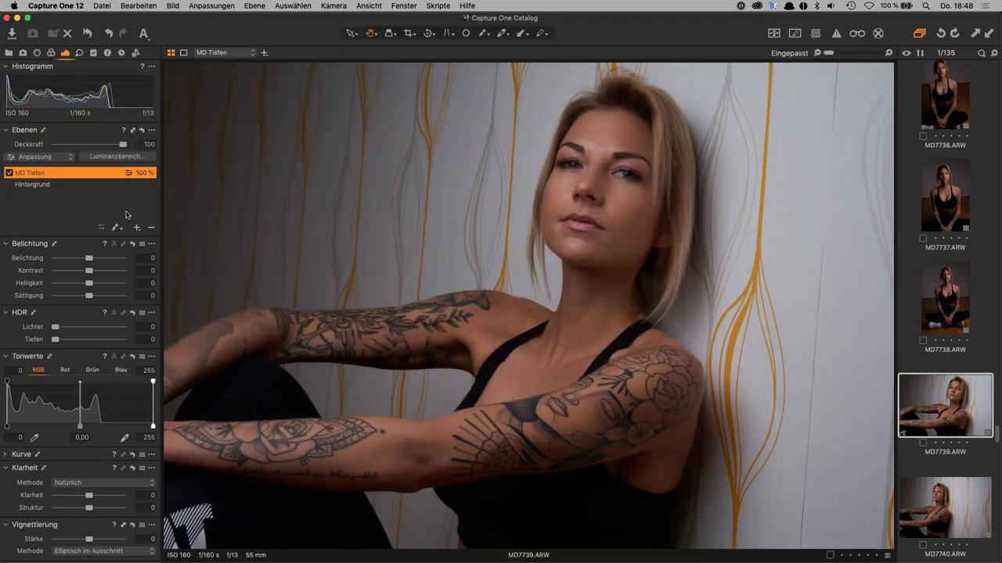
click(130, 158)
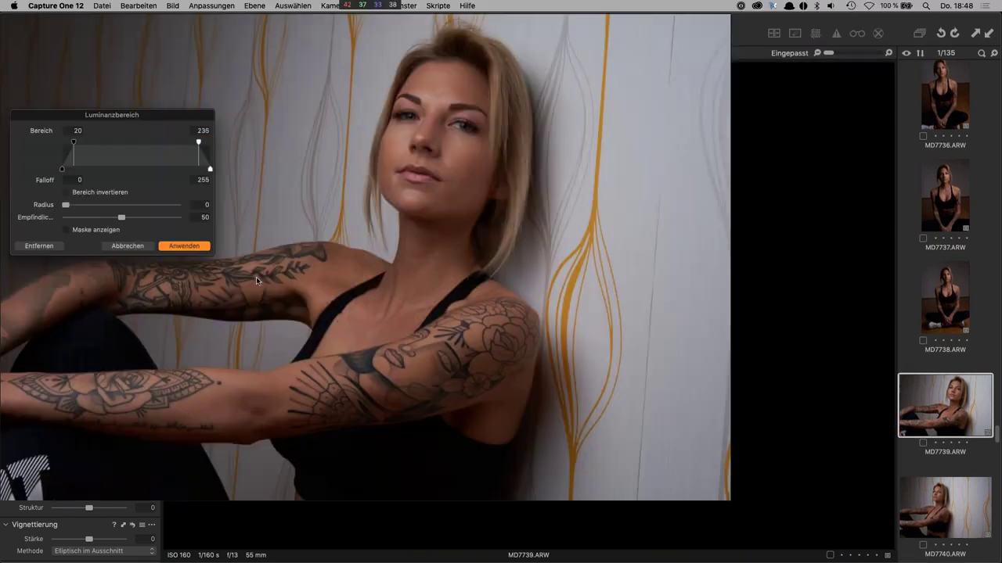
Limit the MD Tiefen mask to luminance range 0–22 with falloff 63 and apply it
click(252, 280)
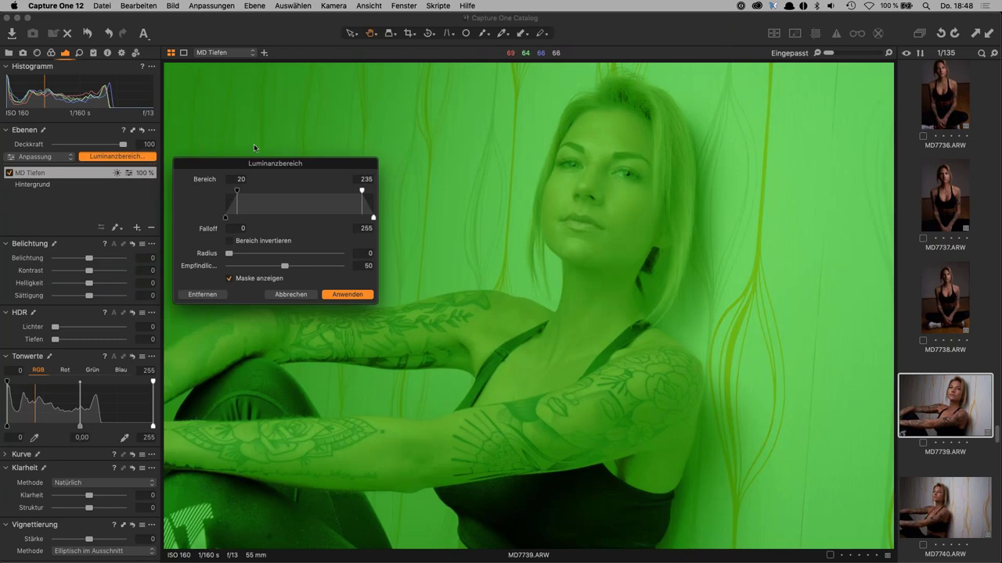
drag(237, 190, 225, 190)
drag(356, 193, 252, 204)
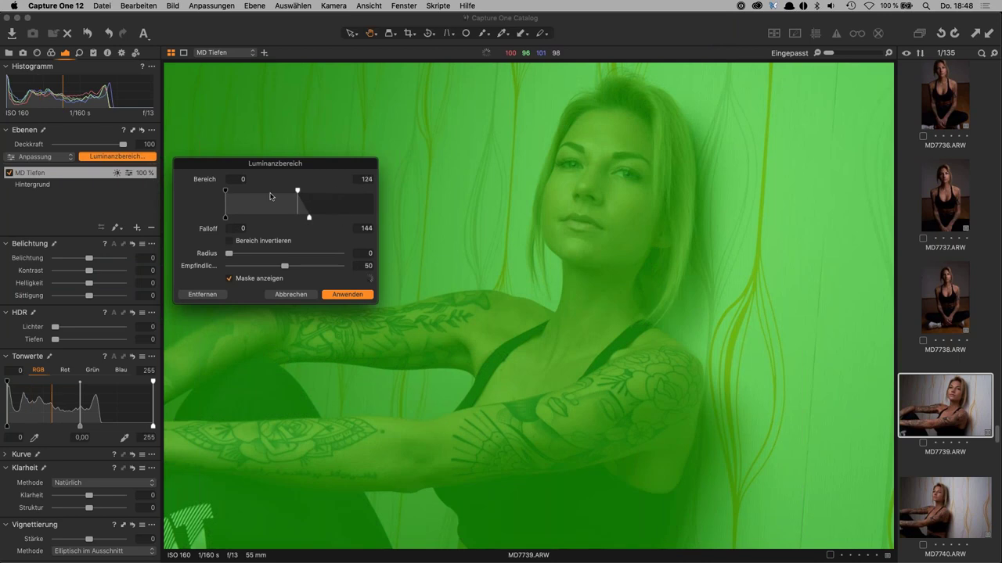
drag(253, 203, 246, 202)
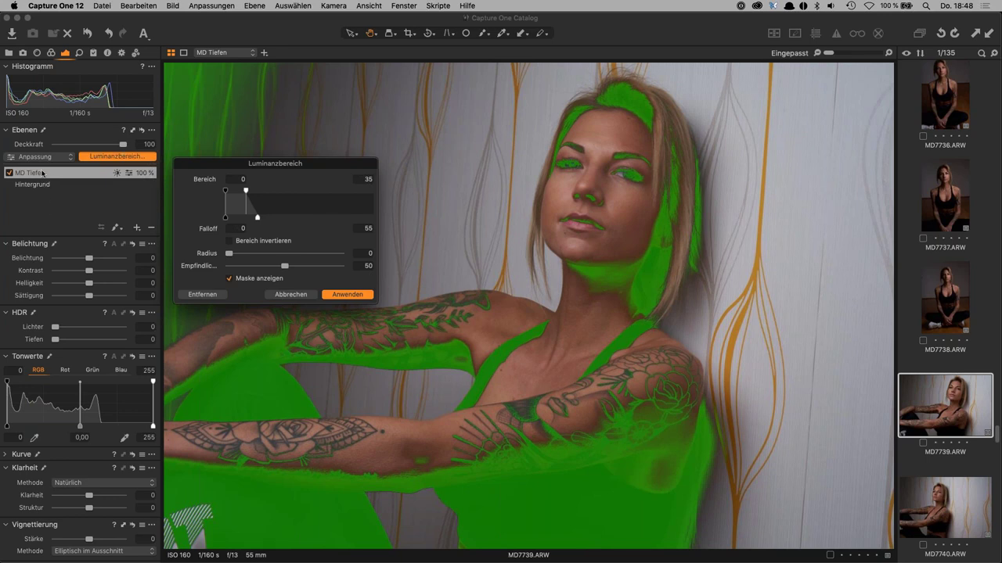
drag(257, 218, 247, 218)
drag(247, 221, 269, 219)
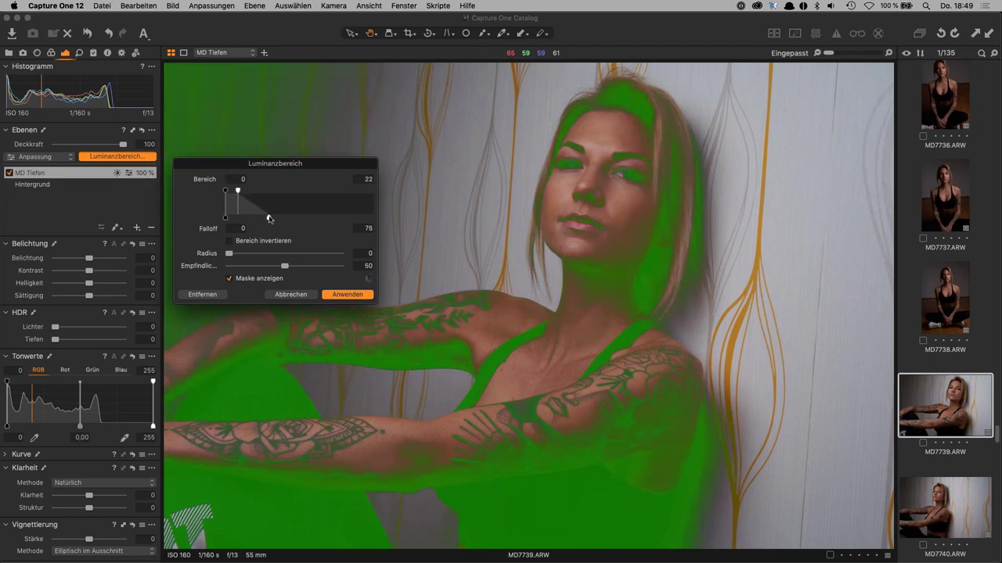
drag(269, 219, 262, 218)
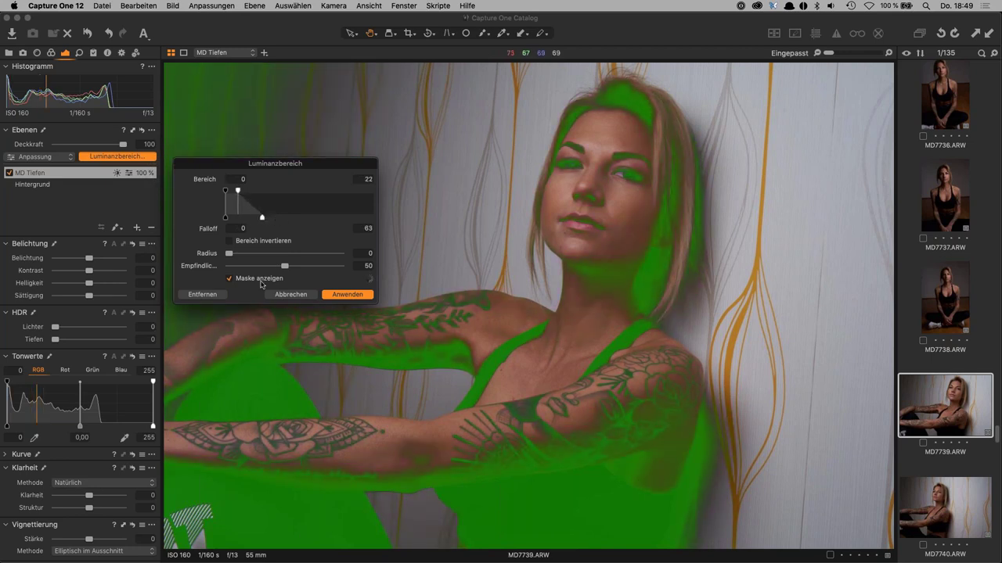
click(256, 279)
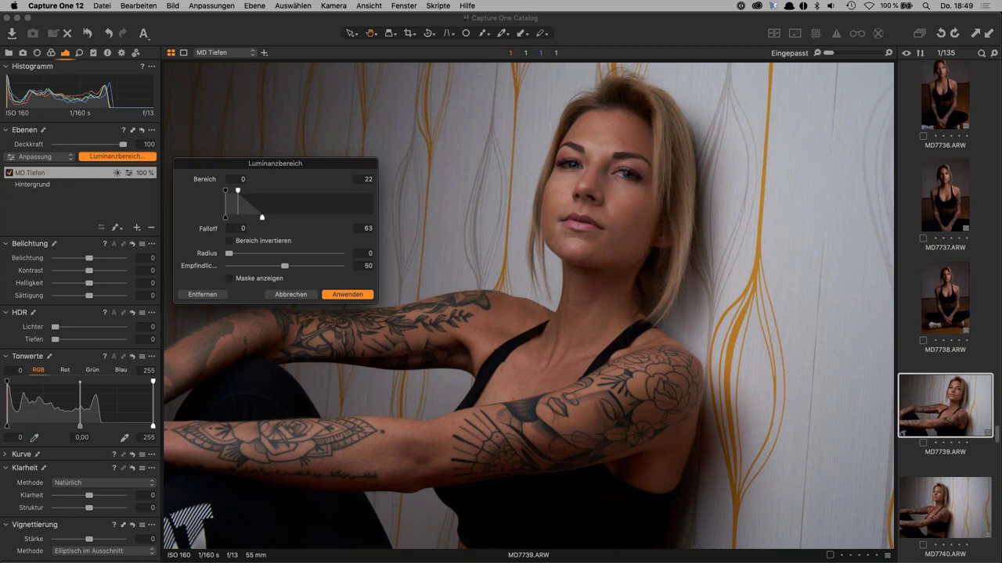
click(229, 279)
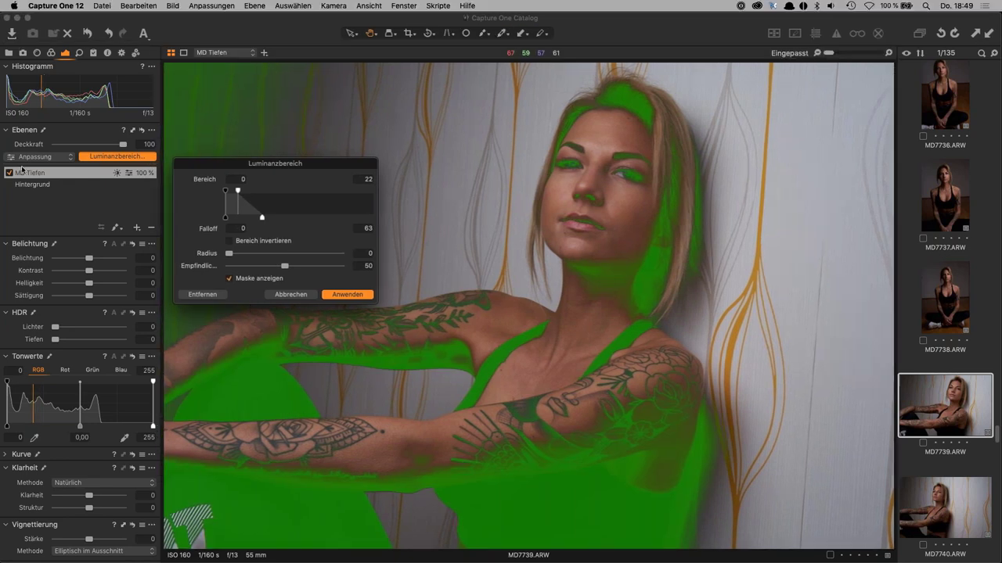
click(347, 295)
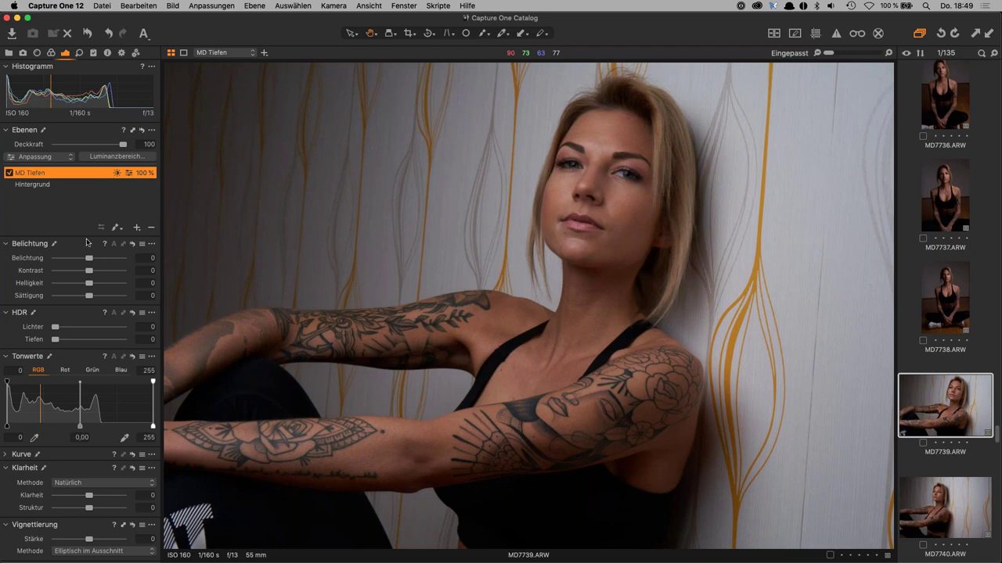
drag(90, 259, 92, 259)
drag(55, 339, 69, 340)
drag(89, 284, 93, 284)
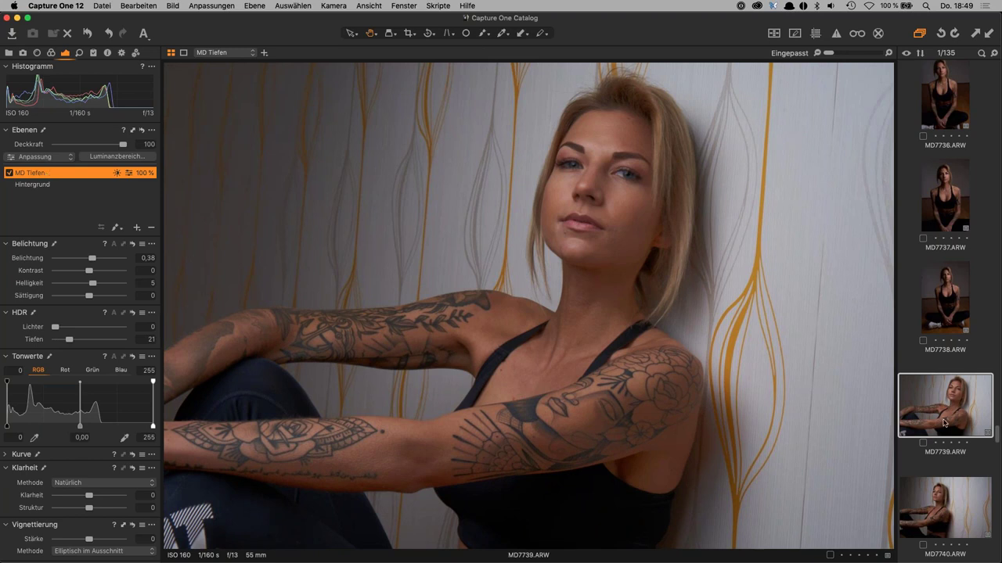
scroll(959, 492, down, 1)
scroll(959, 491, down, 4)
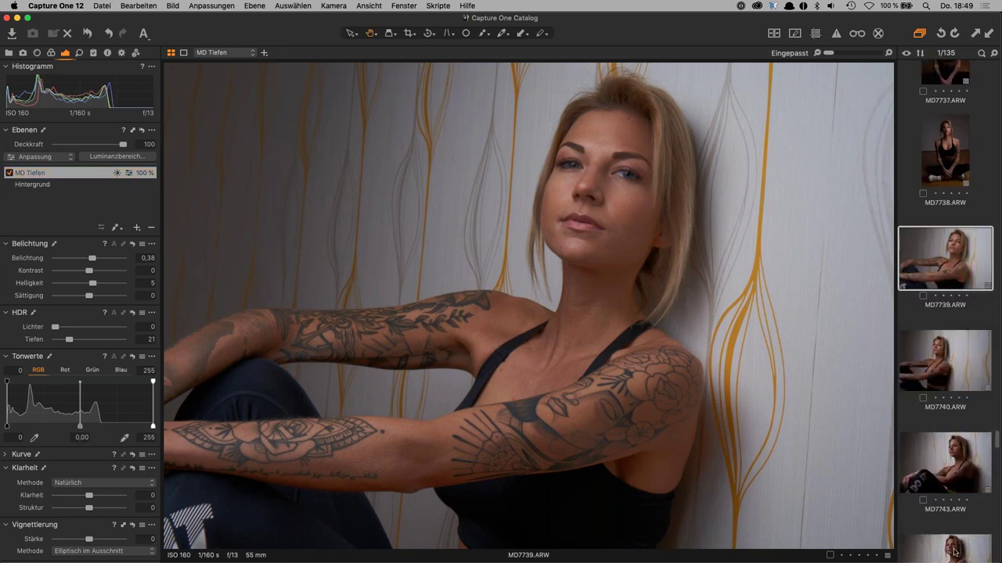
Copy MD7739's MD Tiefen layer onto MD7740, MD7743 and MD7744, then select MD7743 to check it
shift+click(954, 553)
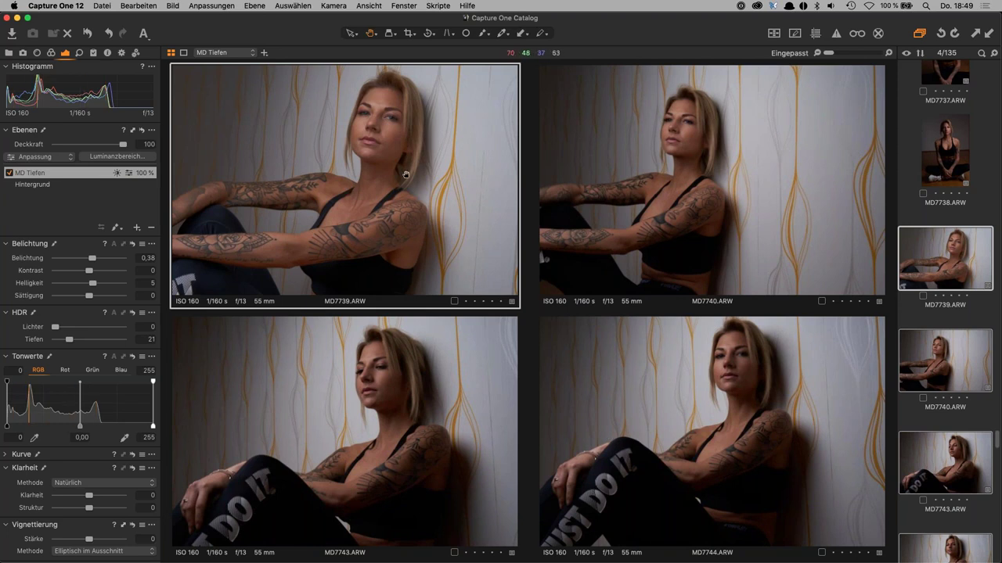
click(657, 199)
click(594, 389)
key(Left)
key(Up)
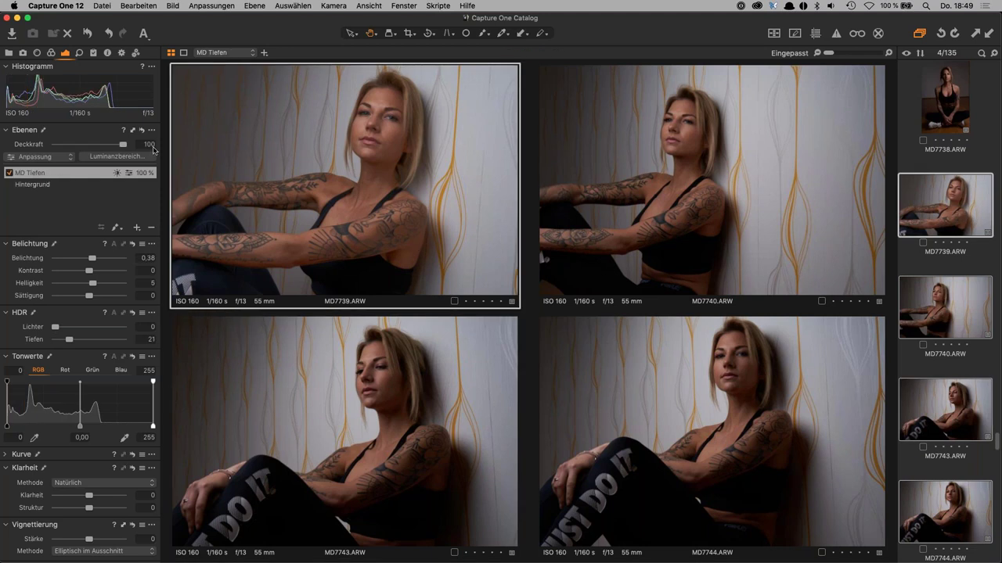
click(132, 130)
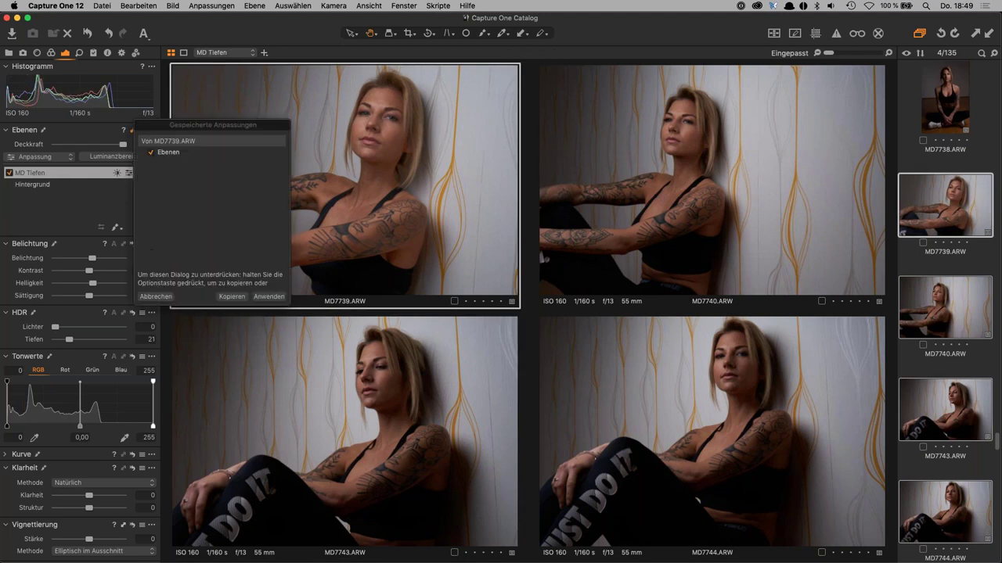
click(266, 301)
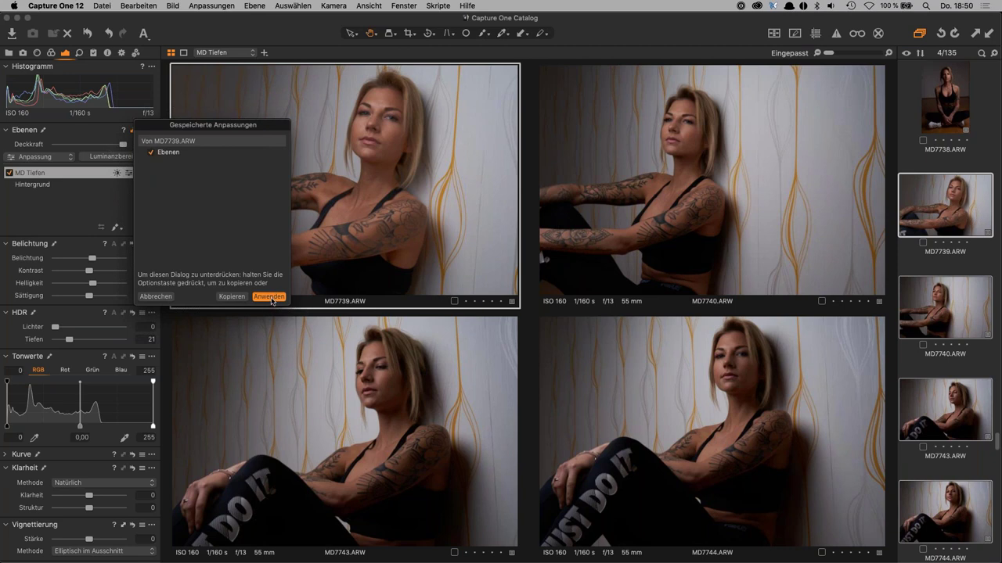
click(270, 299)
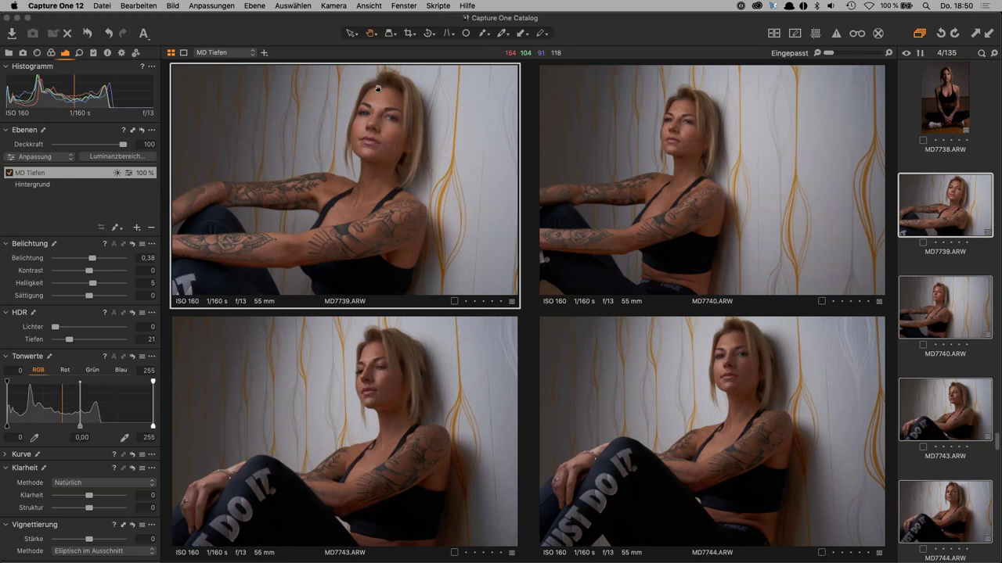
click(472, 396)
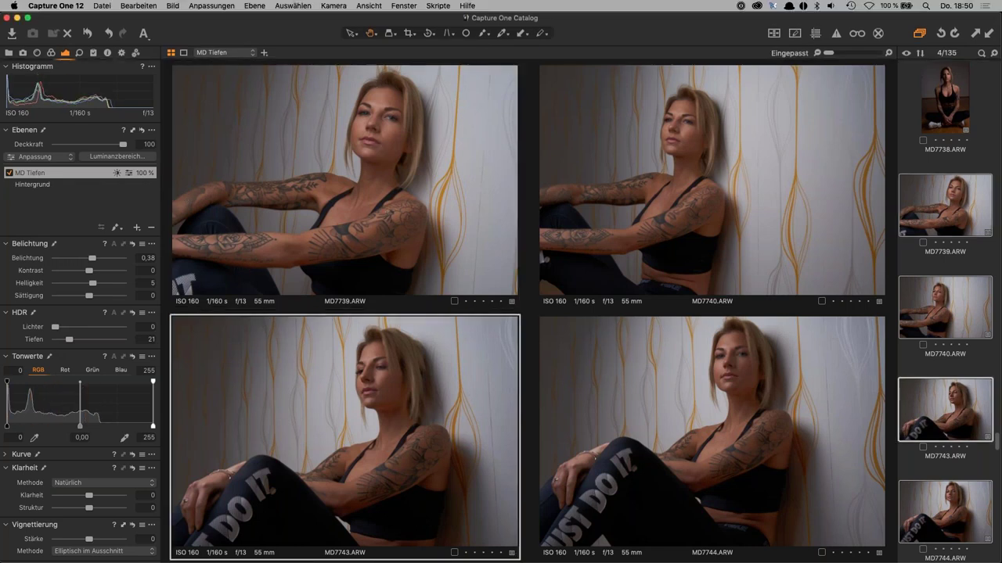
Open MD Tiefen's luminance range settings, then bring ColorChecker Passport to the front
click(119, 157)
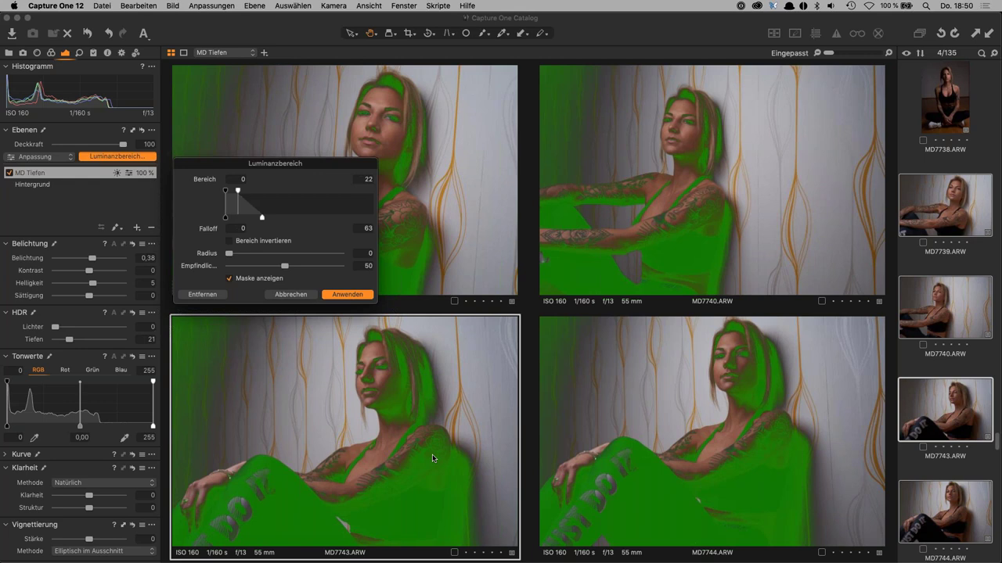
key(super+Tab)
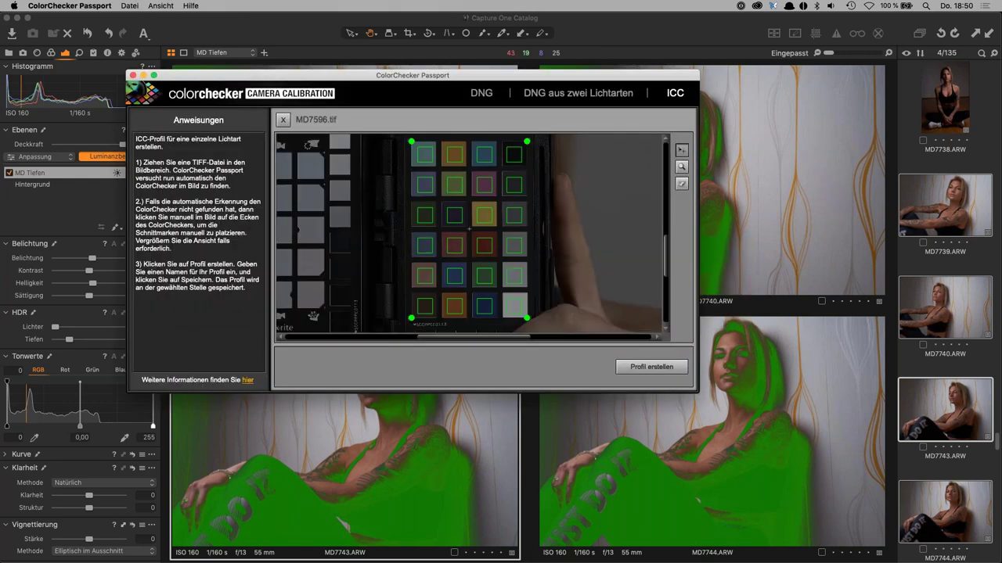
Check ColorChecker Passport's version information under Hilfe > Info, then return to Capture One
click(76, 10)
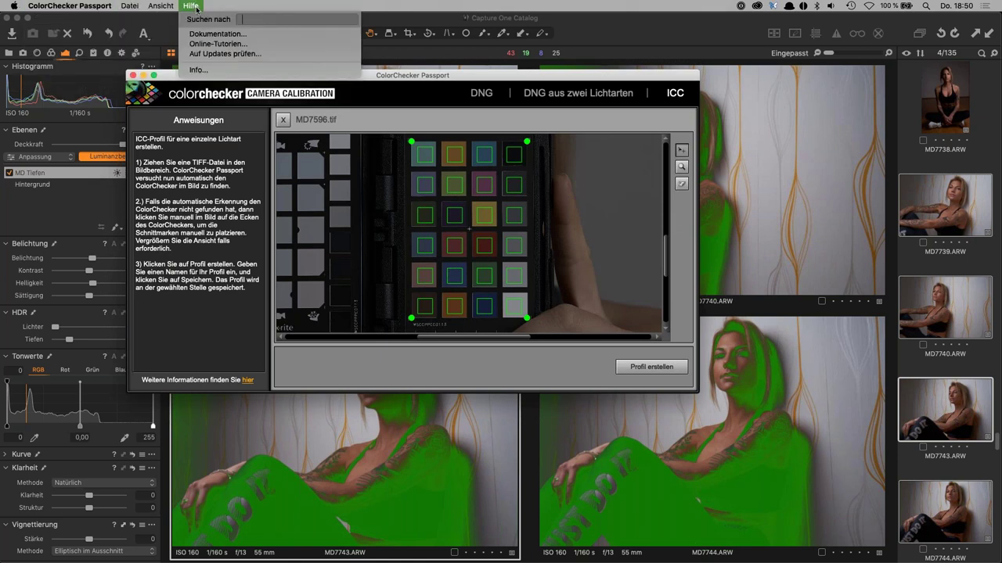
click(198, 69)
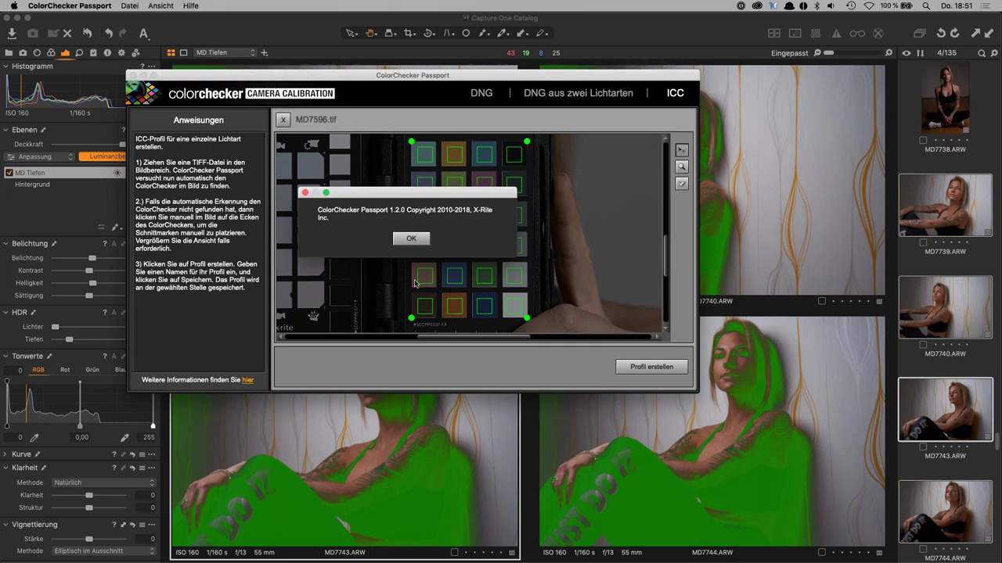
click(393, 240)
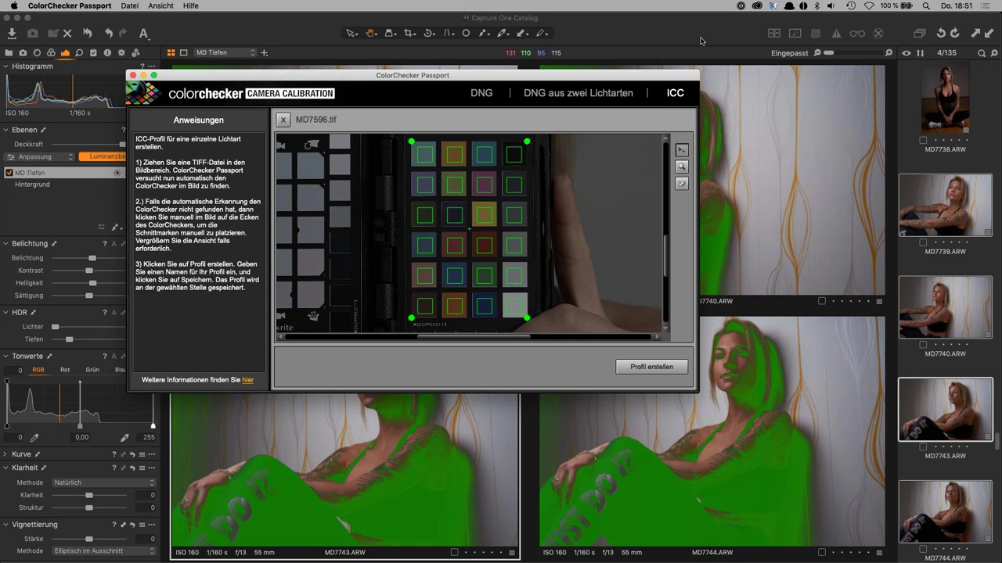
click(102, 155)
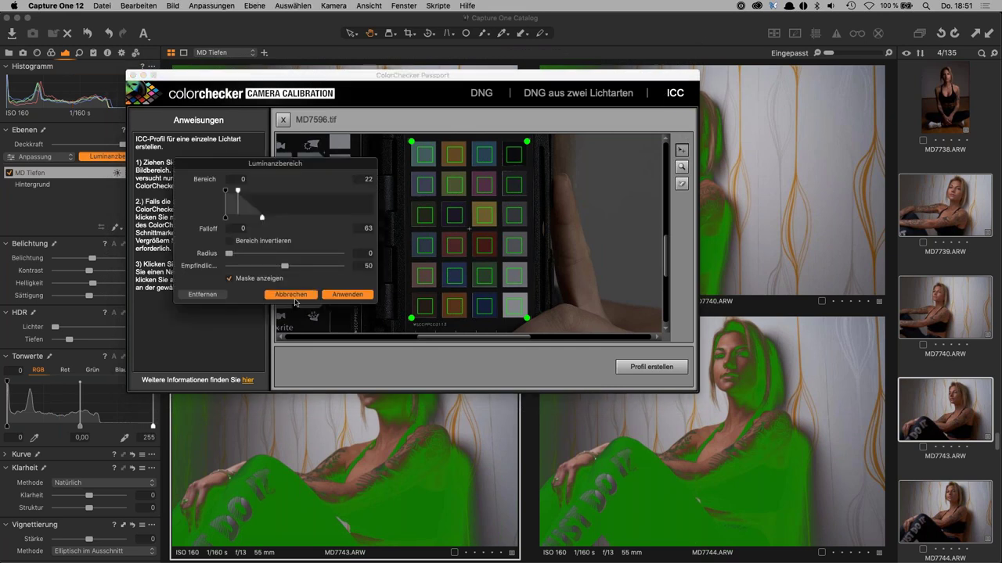
Cancel the Luminanzbereich dialog, keeping MD Tiefen's range at 0–22 with falloff 63
click(294, 299)
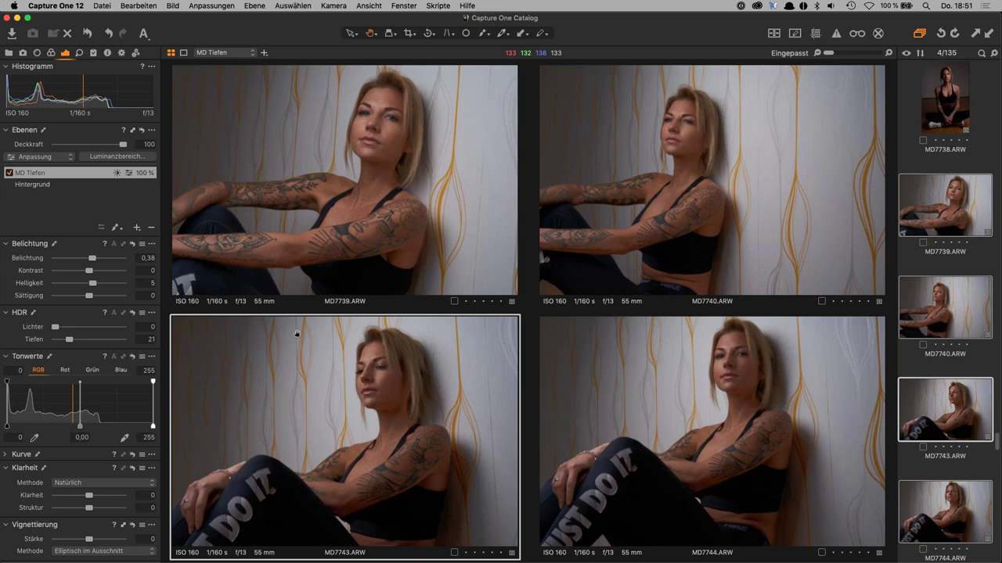
key(super+Tab)
key(super+Tab)
key(super+Tab)
key(super+Tab)
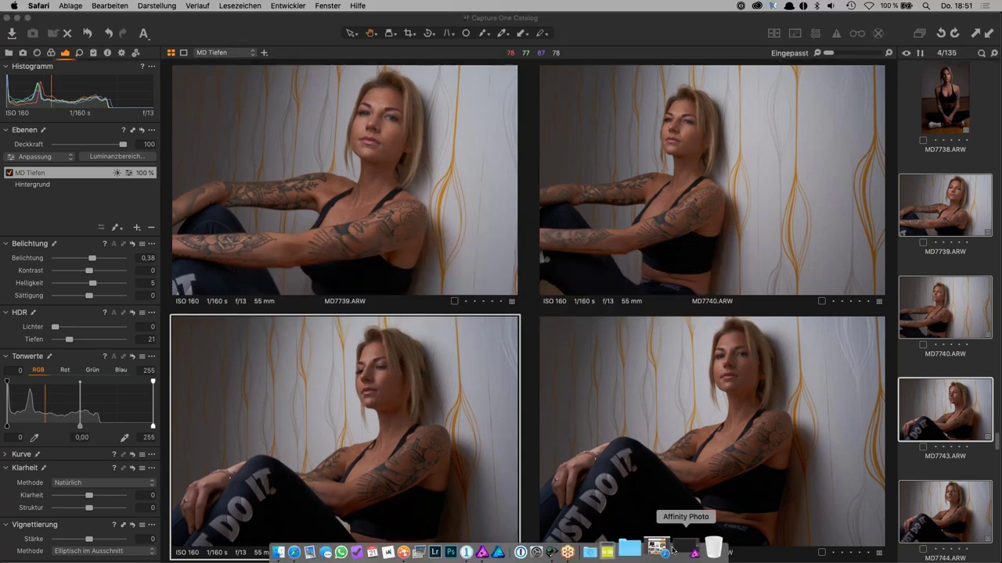
click(663, 548)
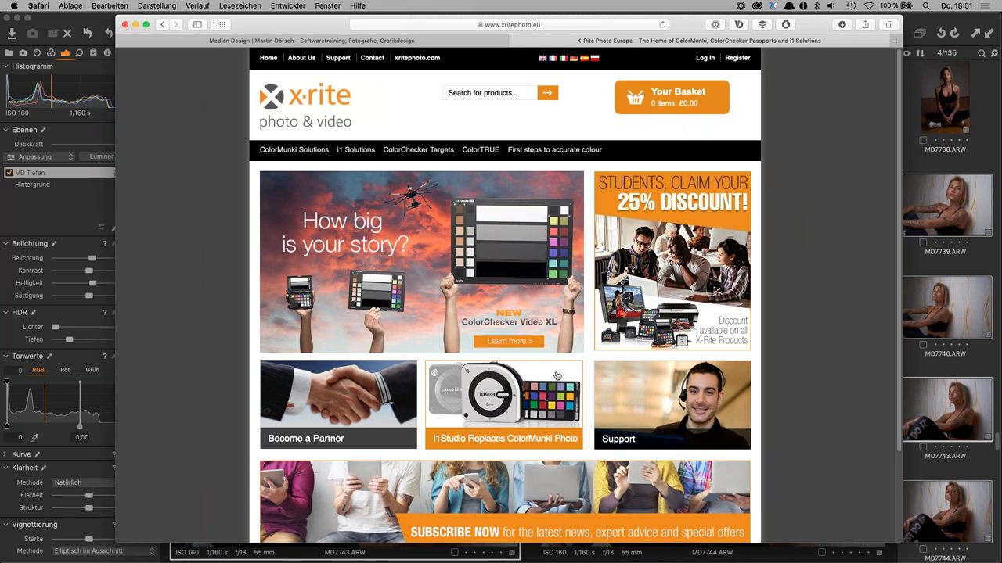
click(419, 43)
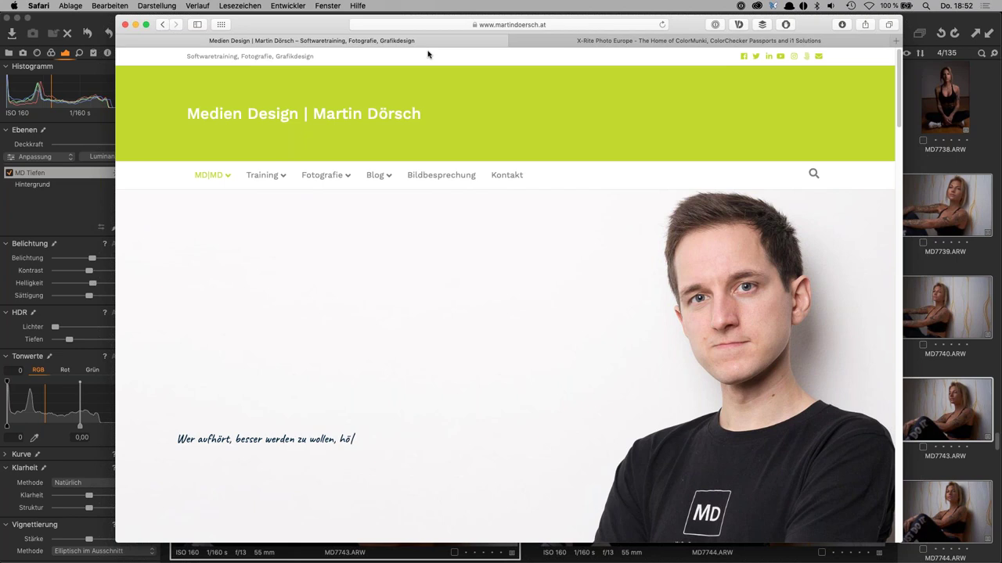
key(super+Tab)
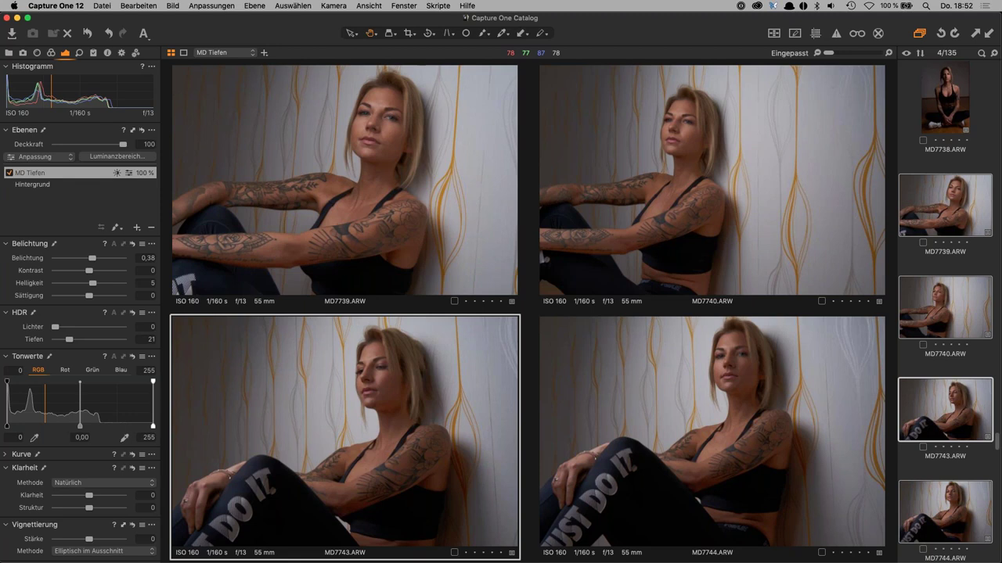
Open the standing portrait MD7635 on its own in single-image view
key(Up)
scroll(958, 452, down, 3)
scroll(958, 438, up, 10)
scroll(957, 422, up, 10)
scroll(956, 413, up, 5)
scroll(956, 412, up, 10)
scroll(954, 411, up, 5)
scroll(953, 410, up, 10)
click(953, 410)
scroll(947, 405, up, 5)
click(949, 348)
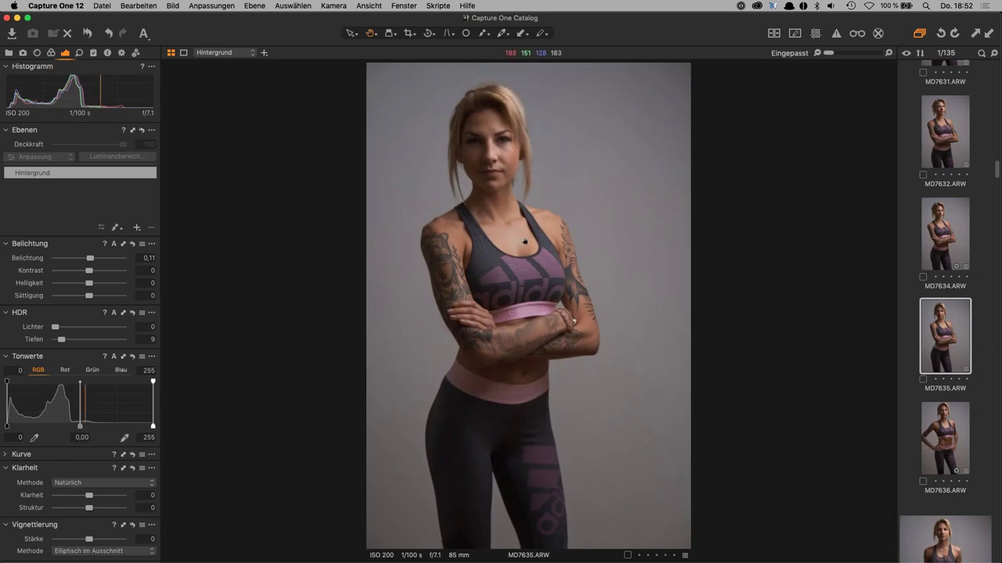
Sample the model's skin tone on her shoulder with the Skin Tone picker
click(52, 53)
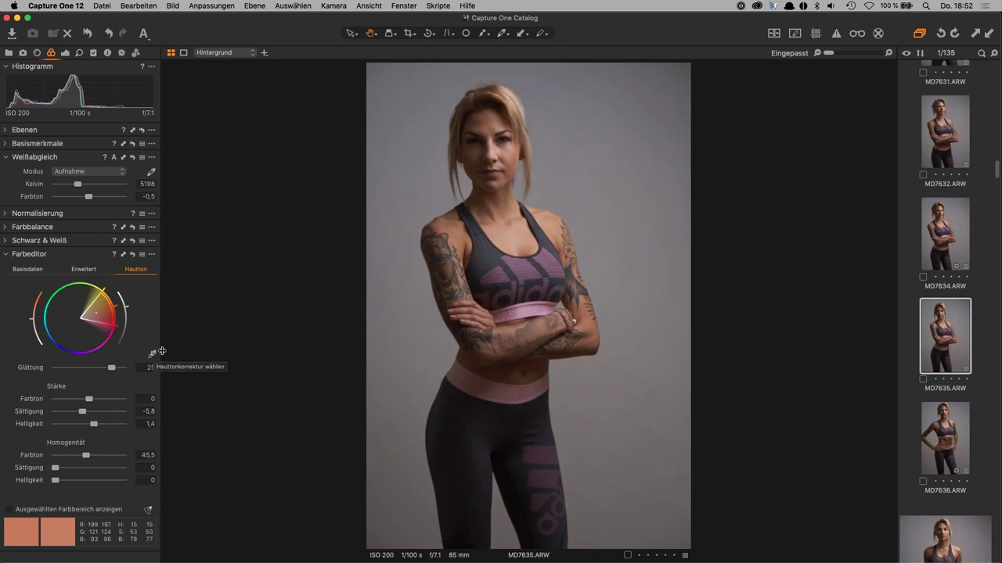
key(super+shift+c)
click(152, 355)
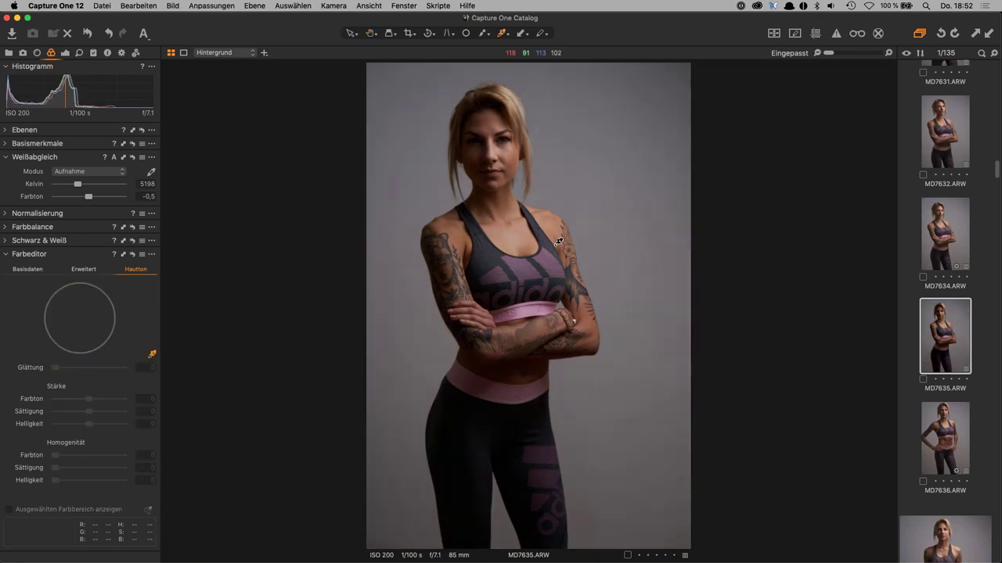
click(514, 228)
click(65, 54)
Add a new empty layer and name it Haut
click(137, 227)
click(185, 244)
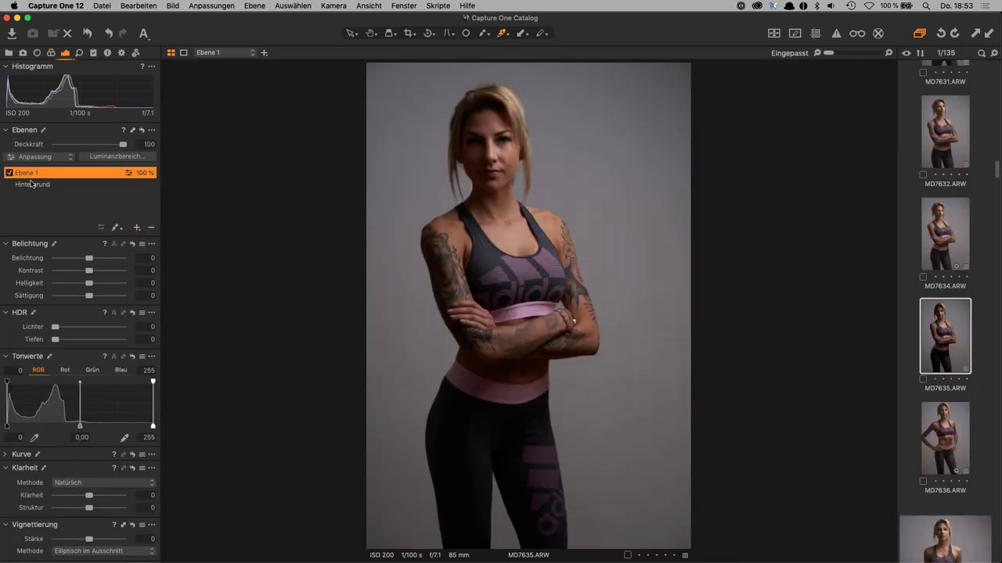
double_click(31, 172)
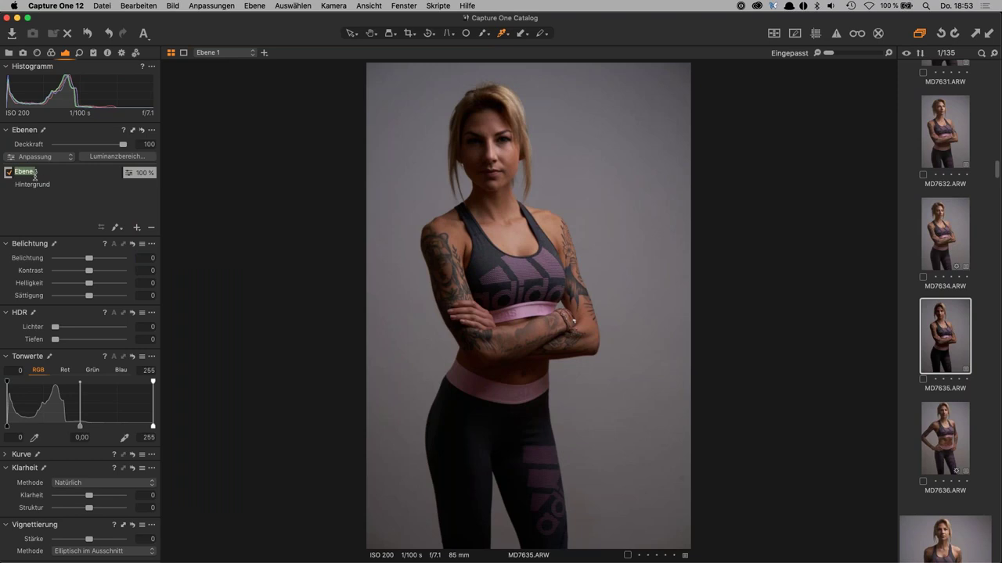
text(Haut)
key(Return)
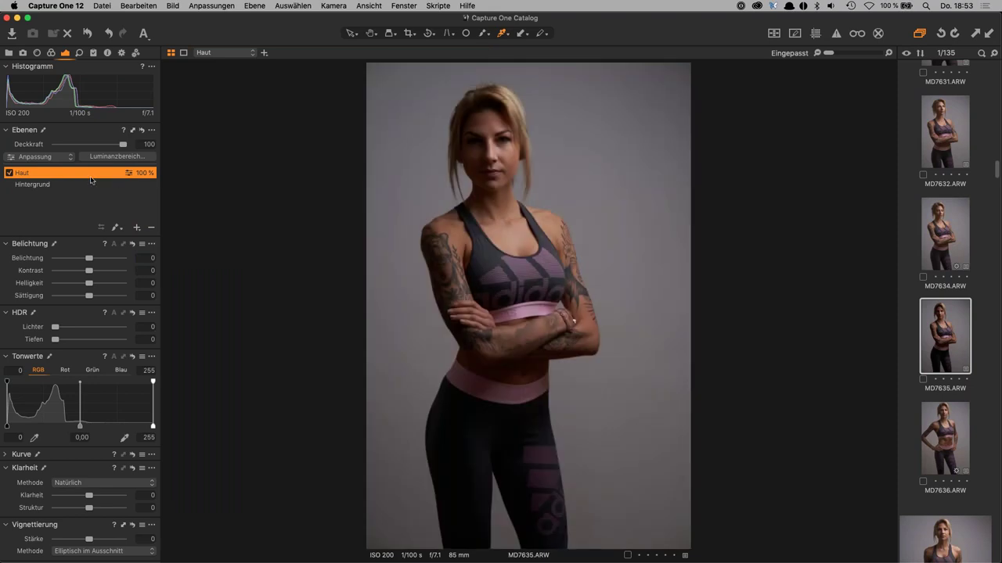
Limit the Haut mask to a luminance range of 98–150 and apply it
click(117, 157)
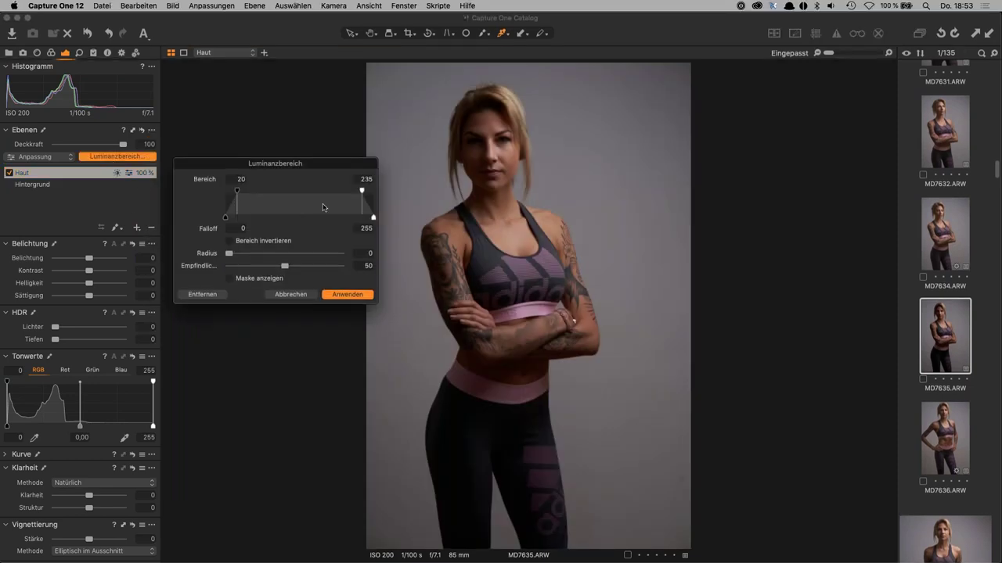
drag(237, 190, 263, 191)
click(240, 281)
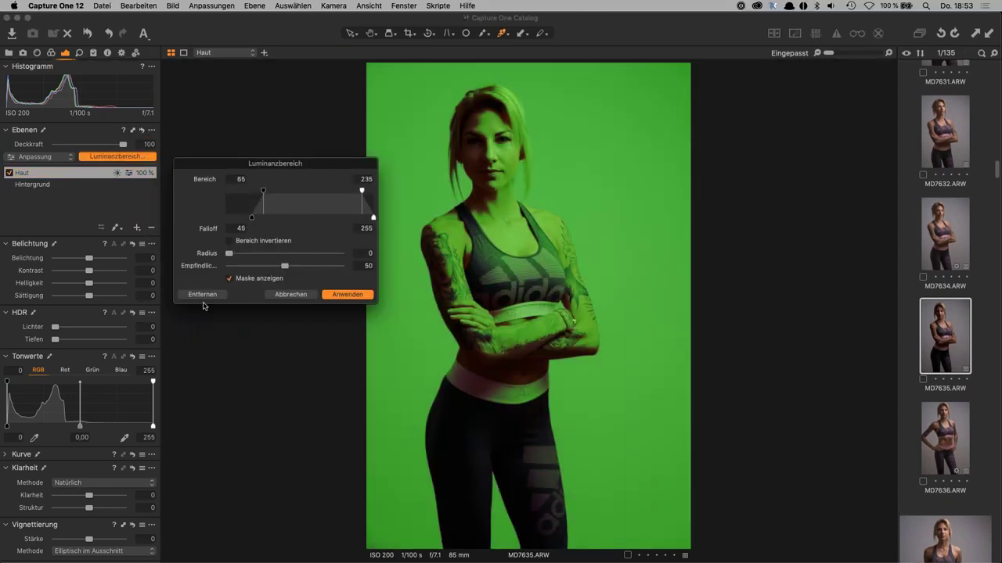
drag(362, 190, 312, 192)
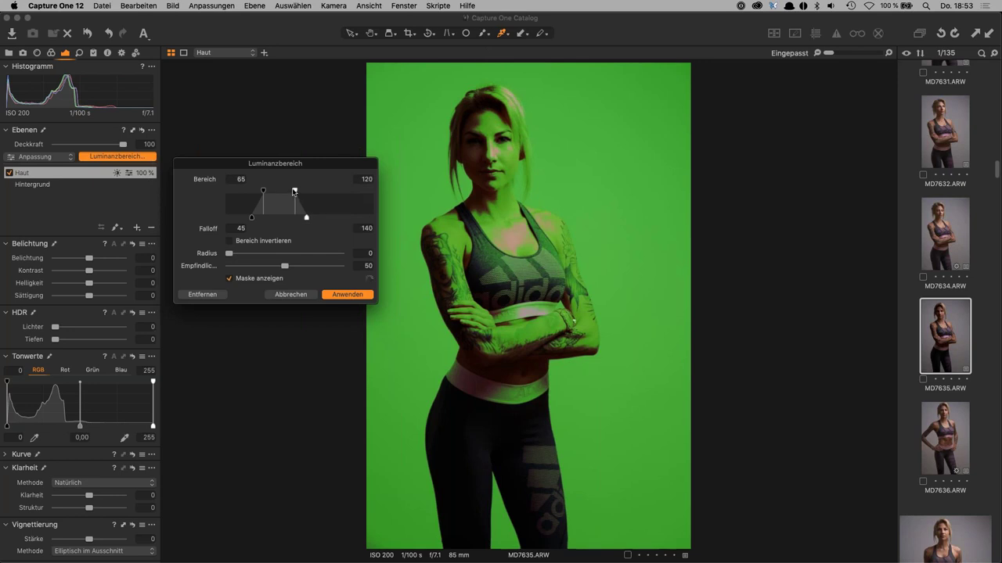
mouse_move(263, 190)
mouse_down()
mouse_move(296, 190)
mouse_move(279, 189)
mouse_up()
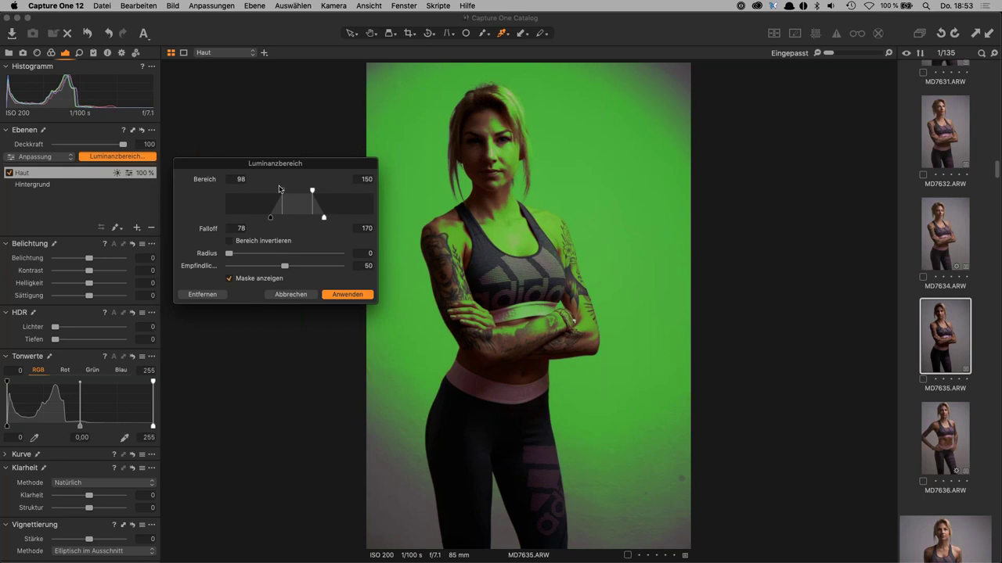
click(354, 296)
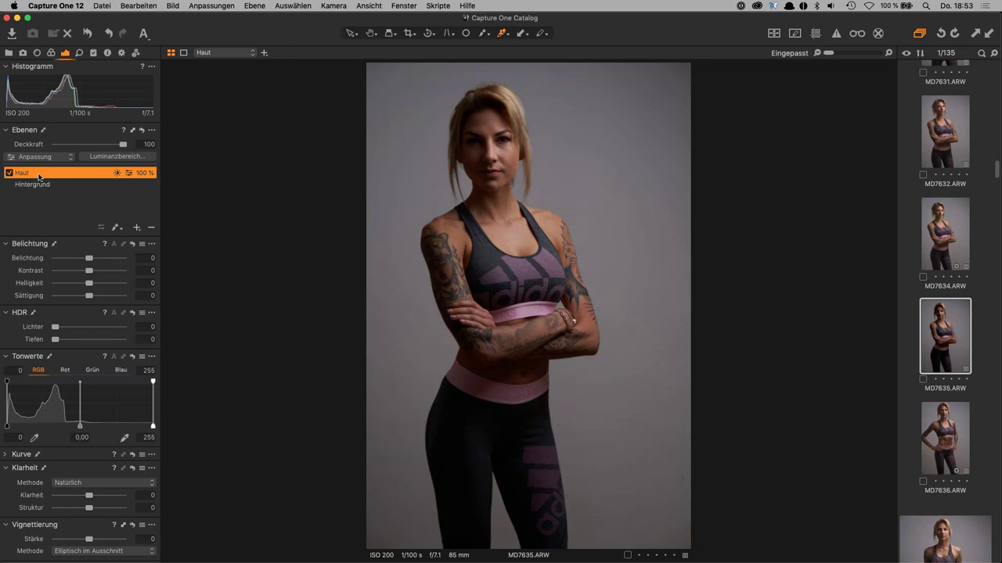
Delete the existing Haut layer and bring up the advanced Colour Editor
click(79, 55)
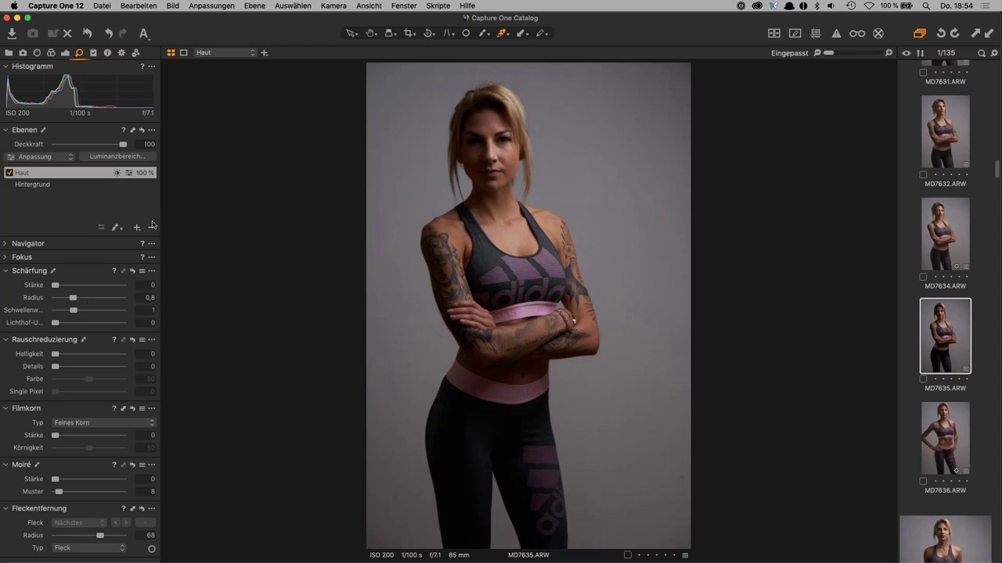
click(151, 226)
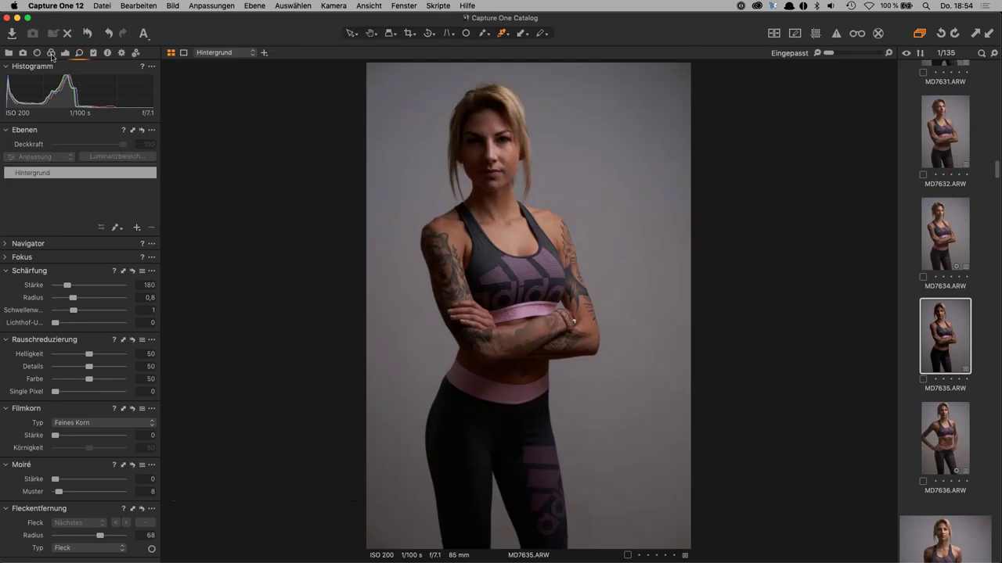
click(51, 53)
click(92, 271)
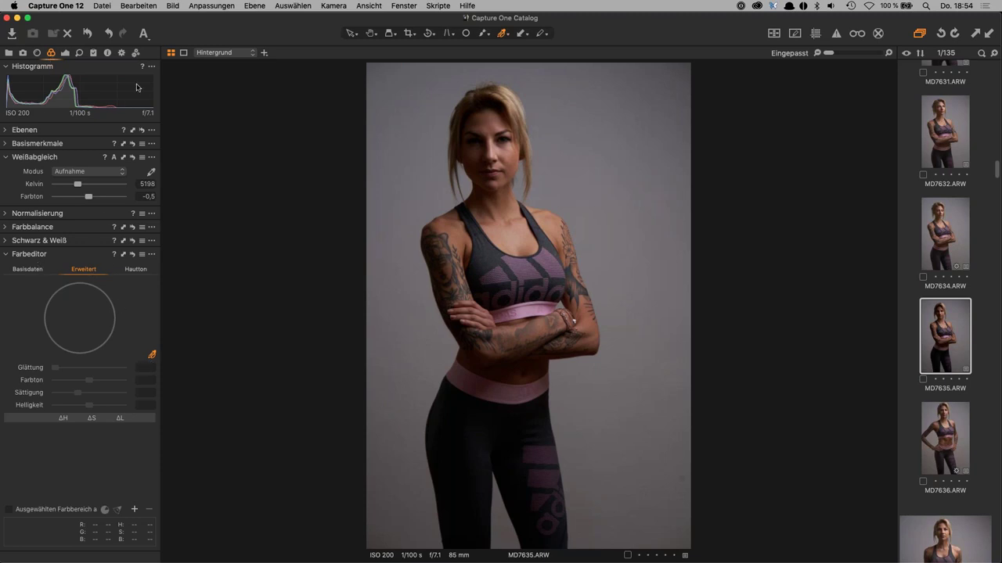
click(65, 53)
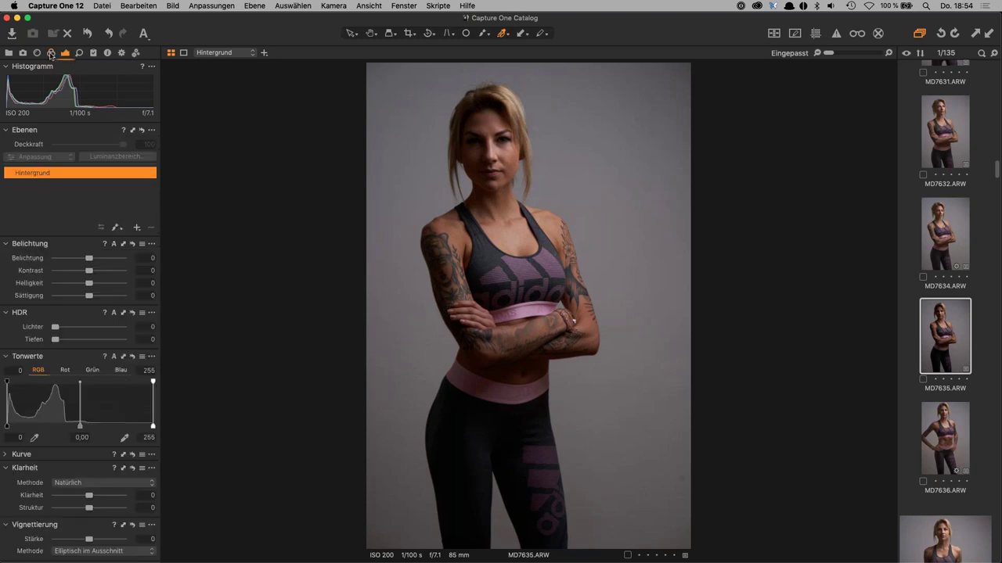
click(51, 53)
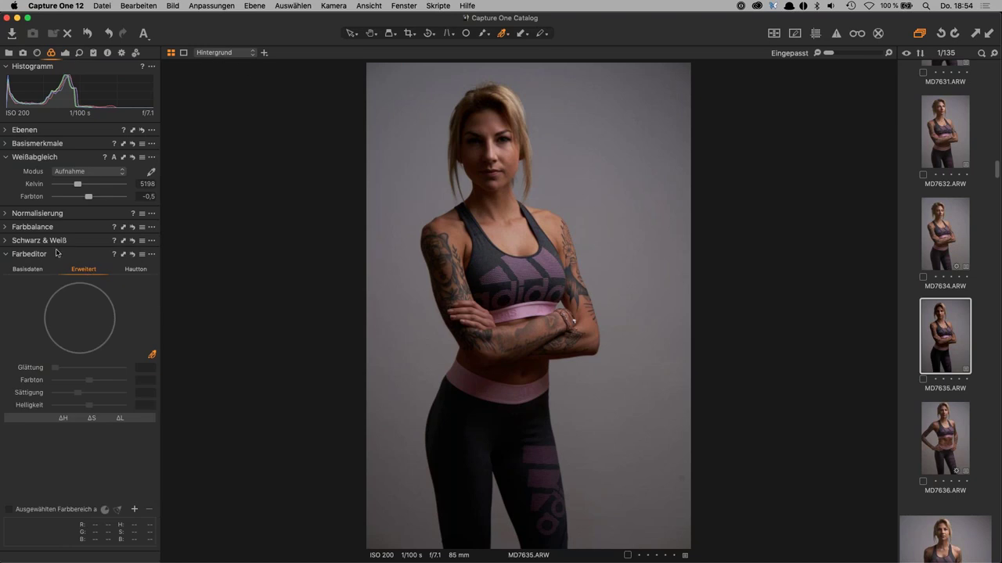
Sample the model's skin tone and widen the selected colour range in the Colour Editor
click(151, 358)
click(518, 236)
click(33, 511)
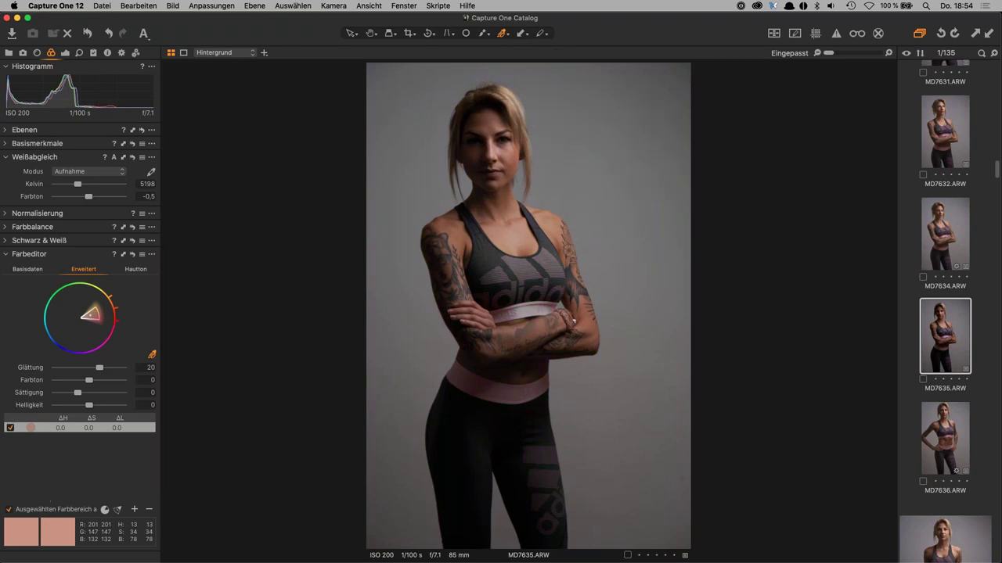
drag(97, 315, 115, 311)
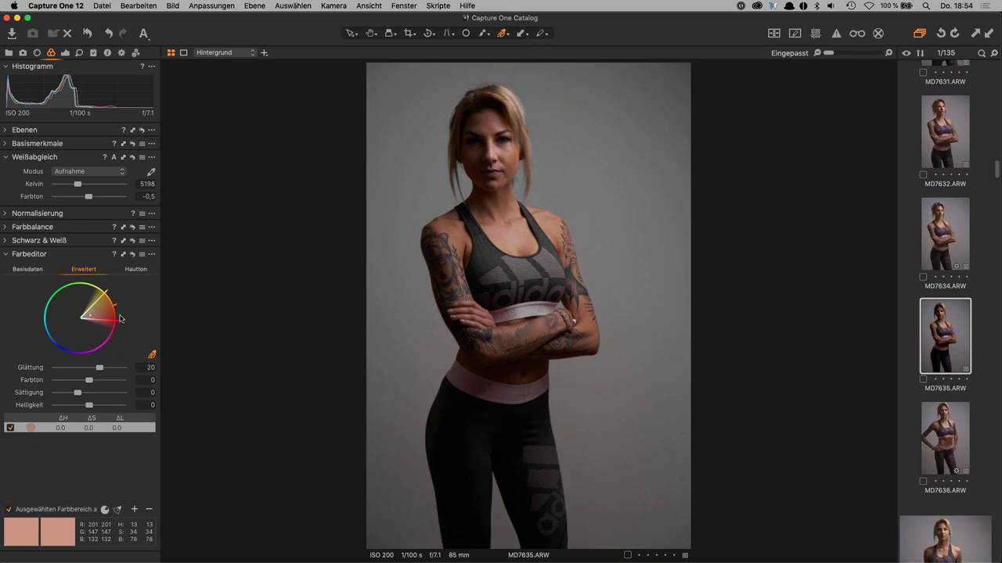
drag(126, 327, 118, 320)
click(26, 507)
click(152, 254)
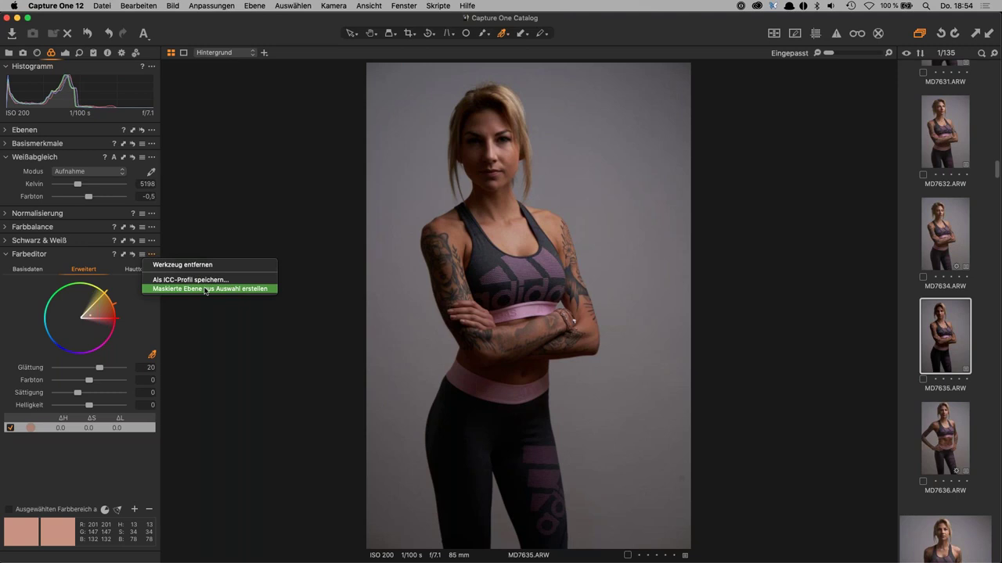
Create a masked layer from the skin-tone selection and name it Haut
click(240, 289)
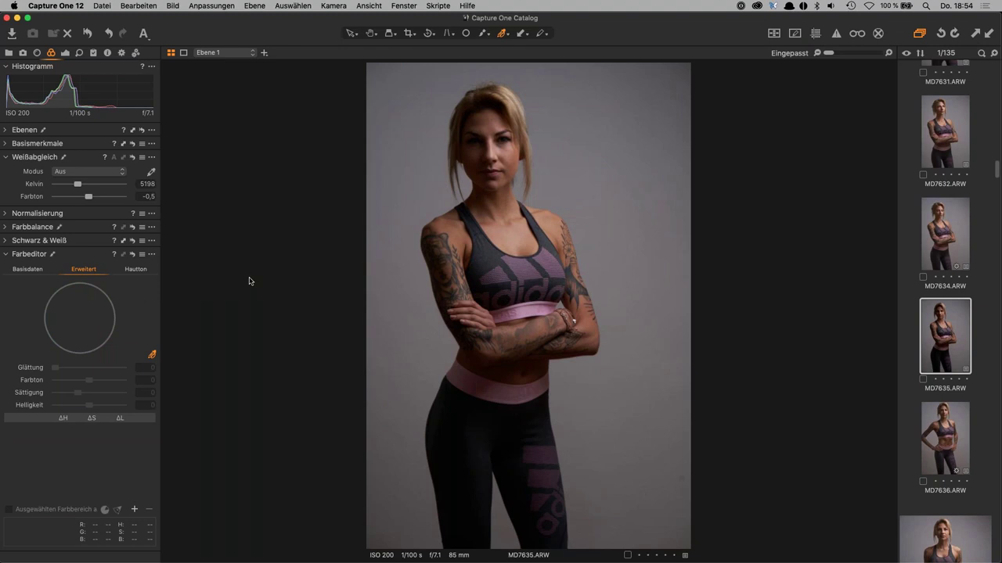
click(65, 53)
double_click(28, 172)
text(Haut)
key(Return)
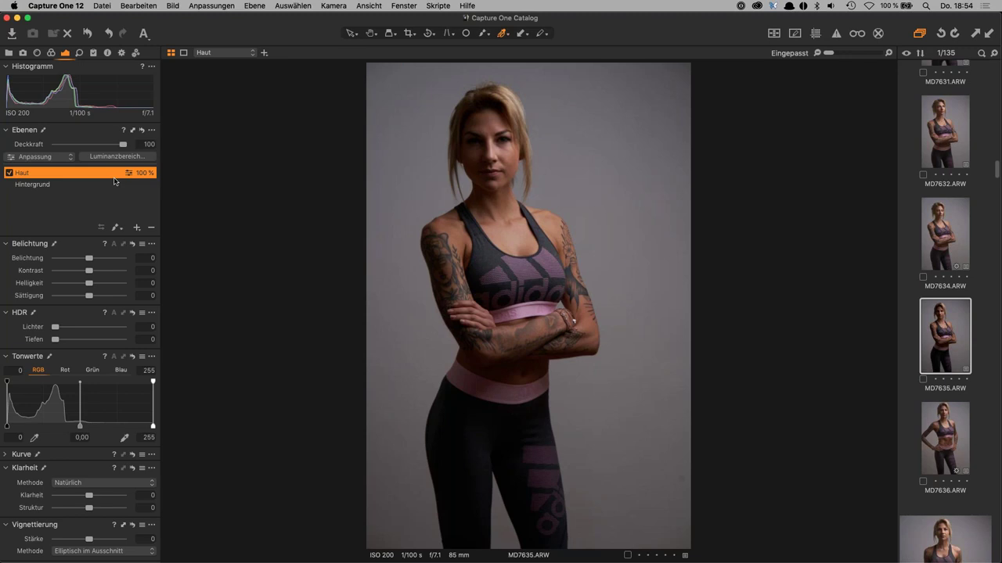
Give the Haut layer exposure 0,32, saturation -14 and HDR shadows 14
key(m)
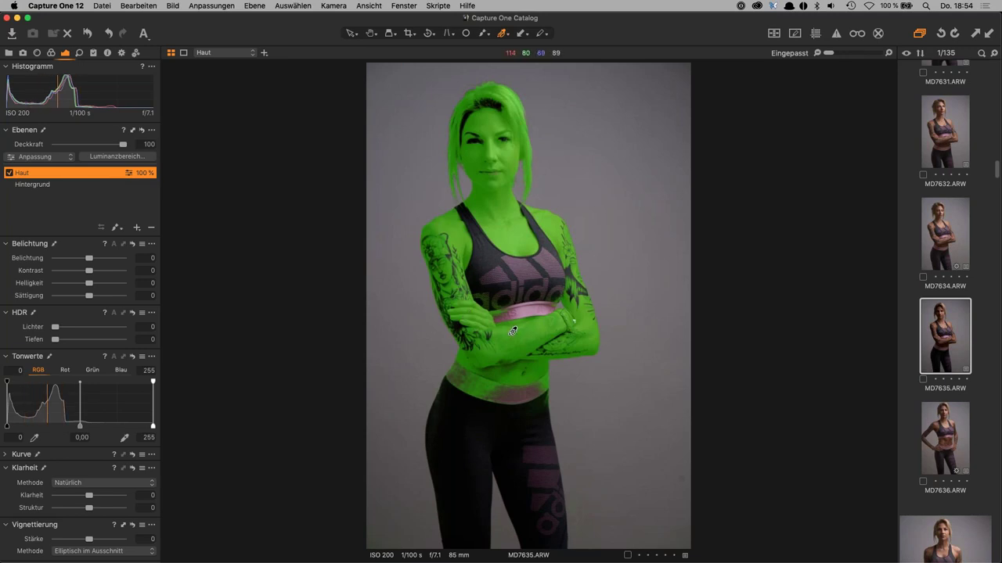
click(100, 227)
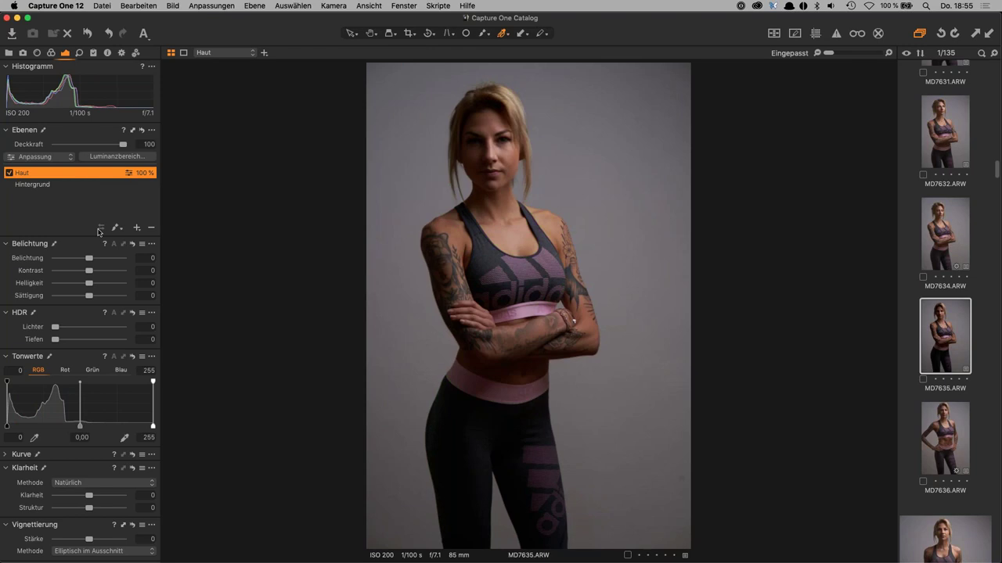
drag(89, 258, 91, 262)
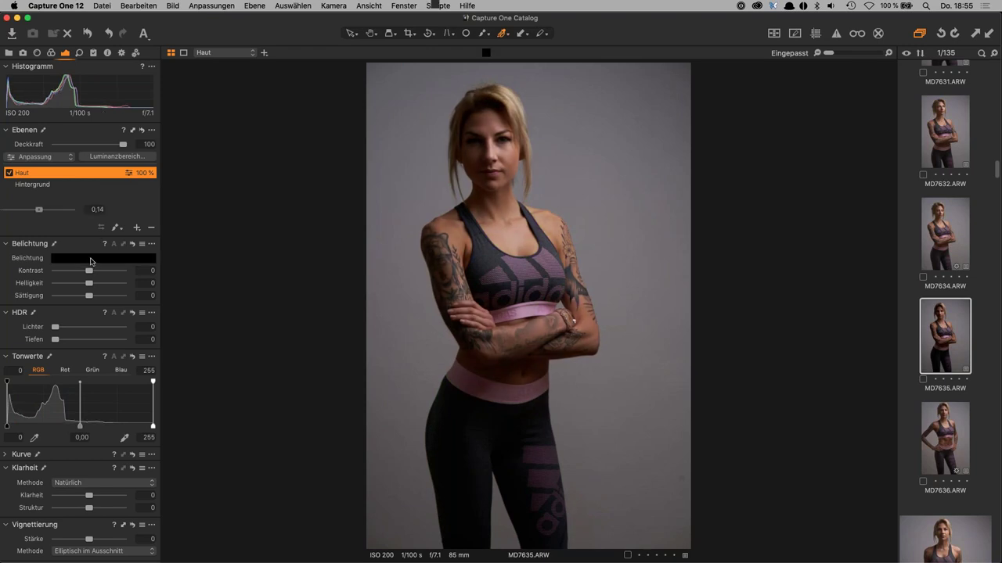
drag(89, 295, 85, 298)
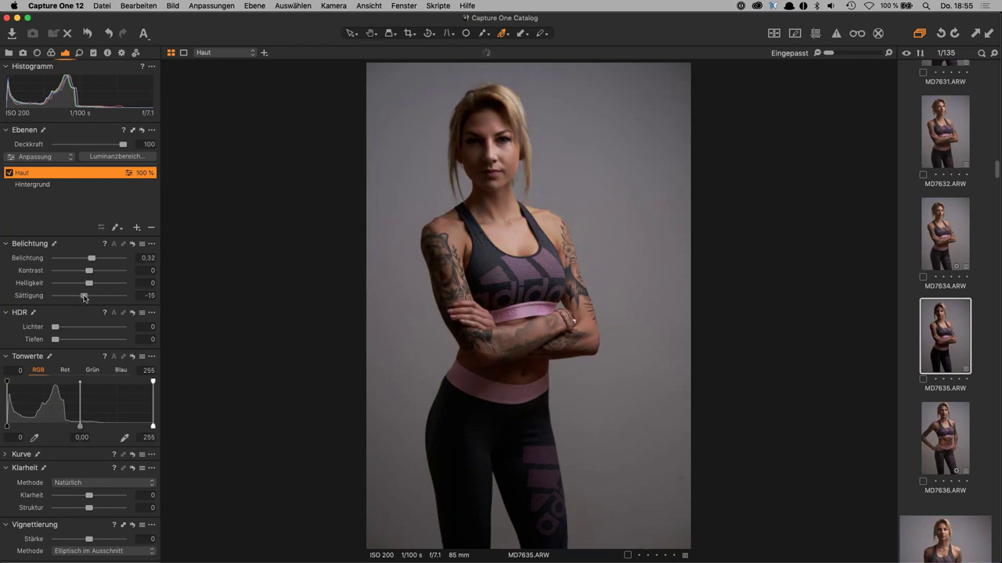
drag(55, 339, 65, 341)
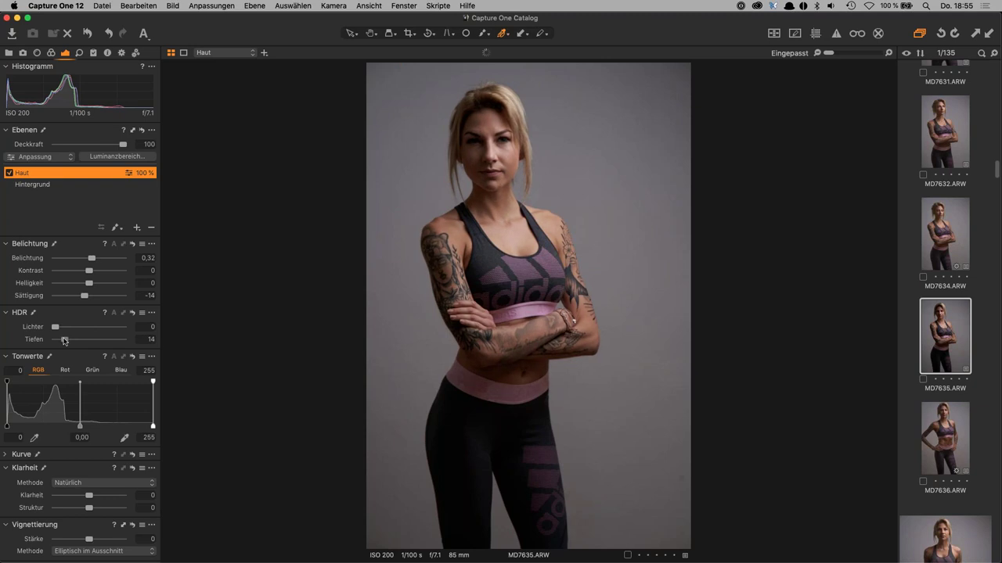
key(m)
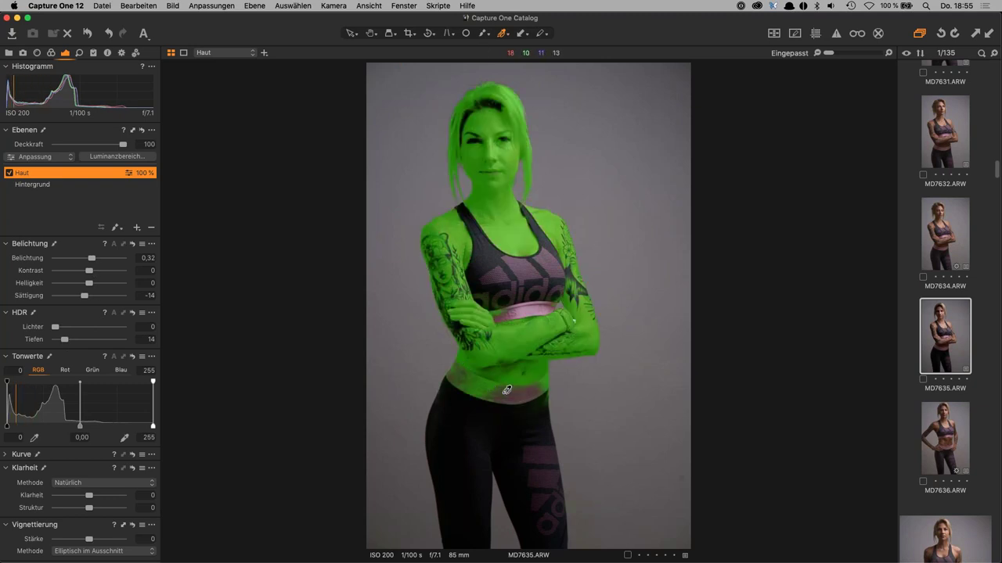
Erase the Haut mask from the waistband, part of the arm and the hair
key(b)
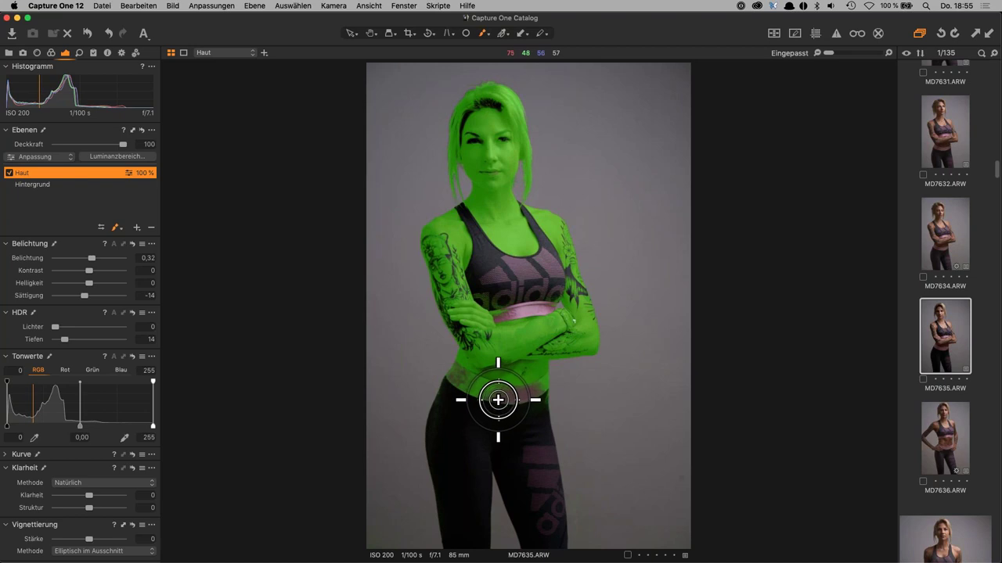
key(alt)
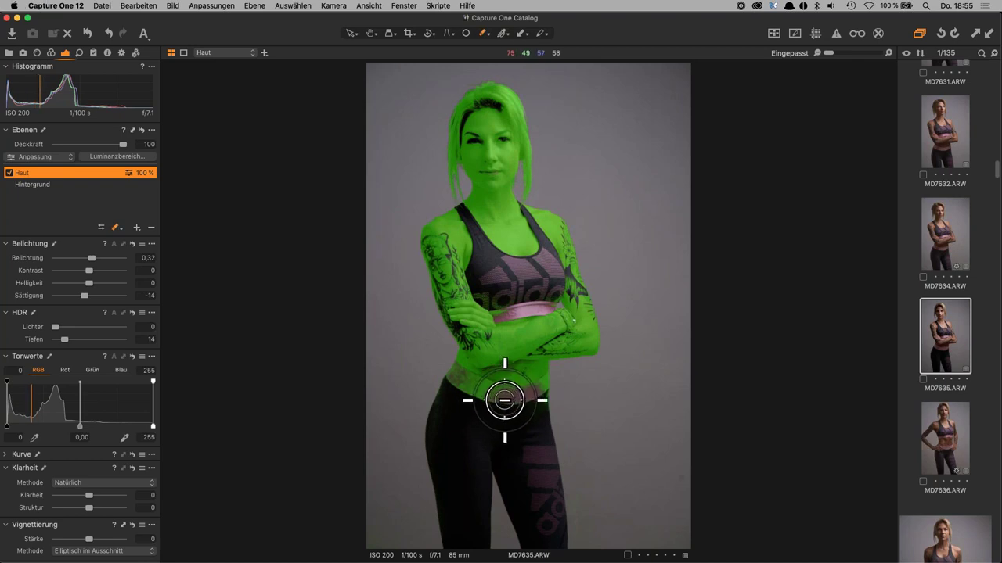
click(470, 388)
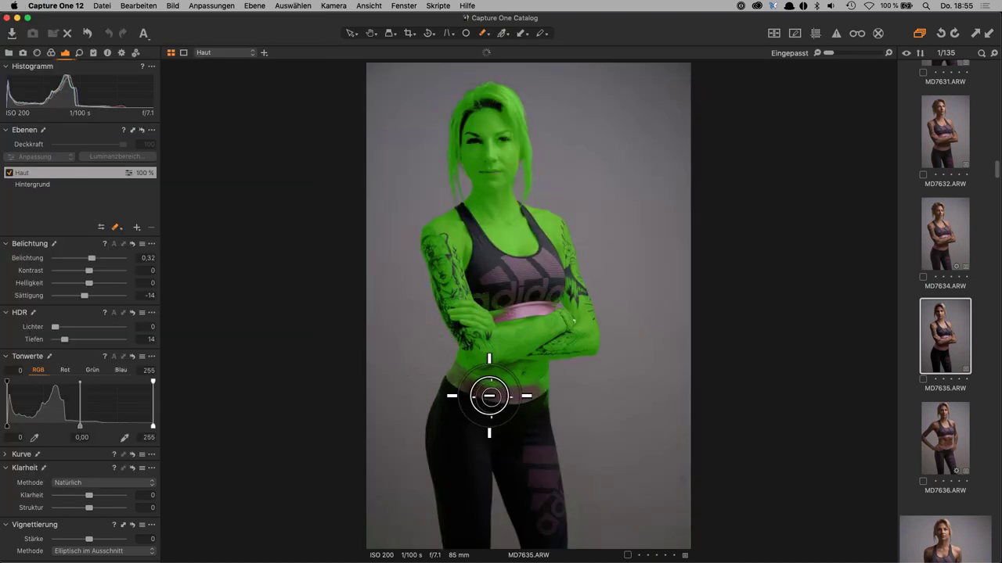
drag(576, 314, 629, 324)
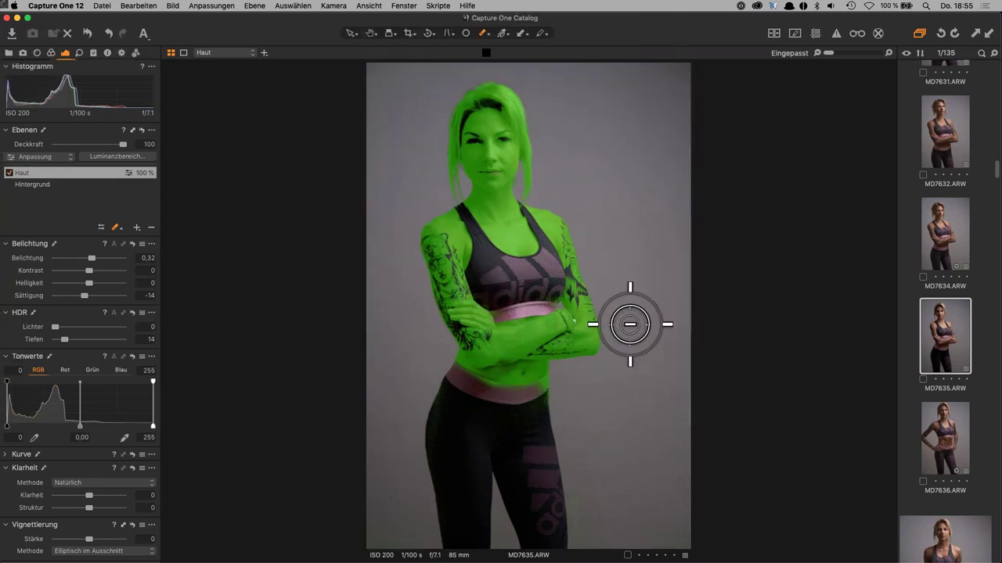
mouse_move(537, 139)
mouse_down()
mouse_move(519, 101)
mouse_move(459, 98)
mouse_up()
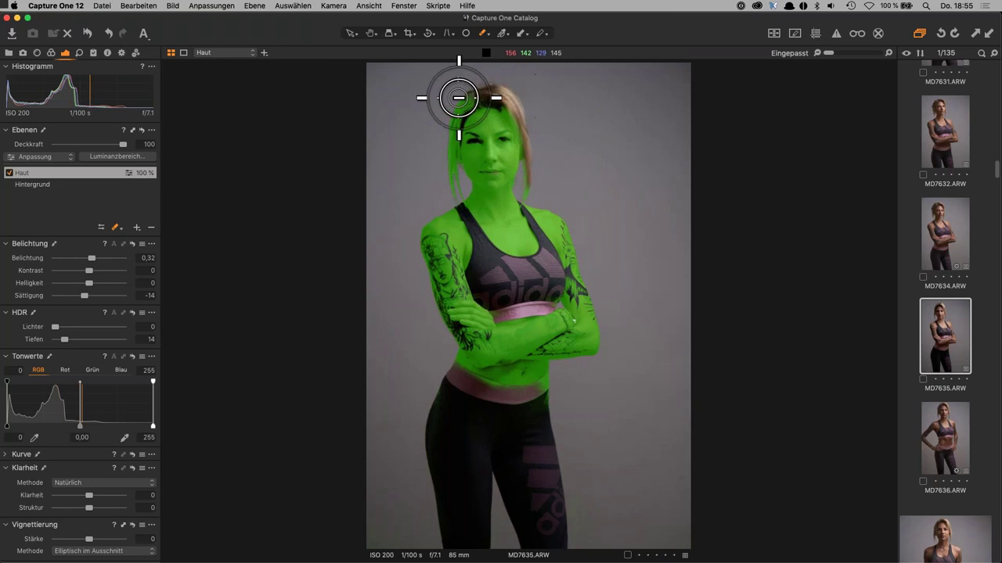
drag(458, 98, 447, 126)
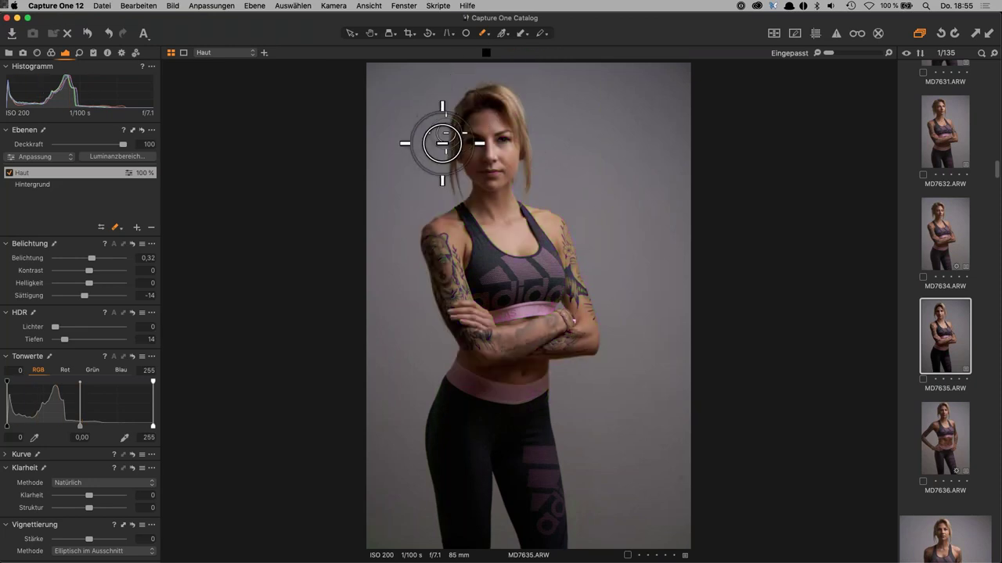
drag(415, 90, 418, 89)
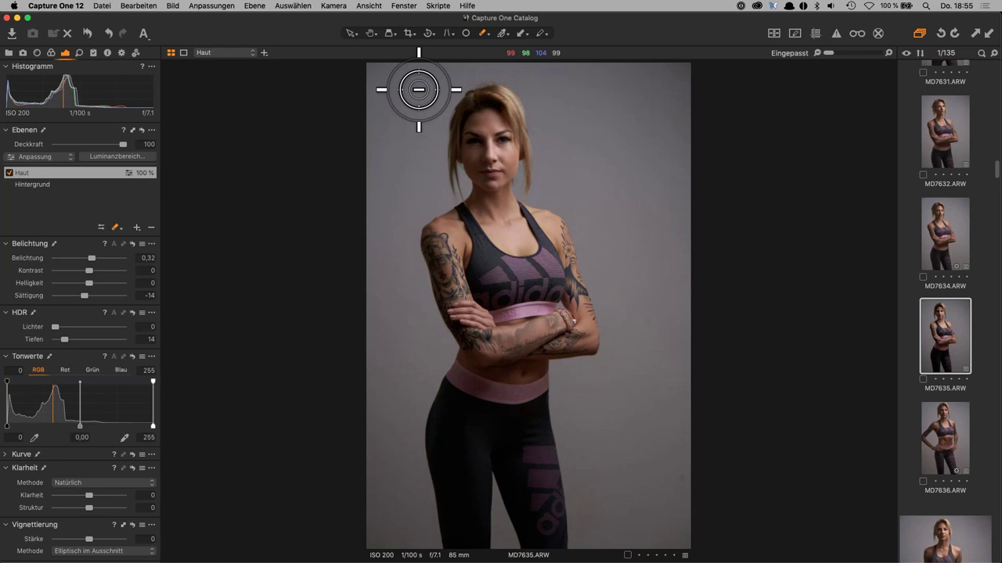
key(h)
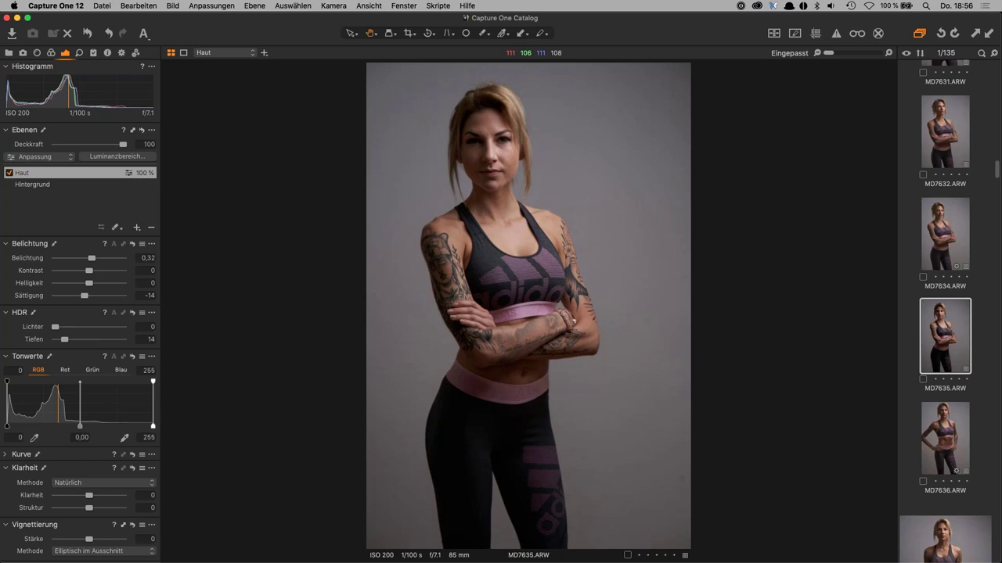
Bring Safari forward to show the Medien Design website over the Capture One portrait edit
key(super+Tab)
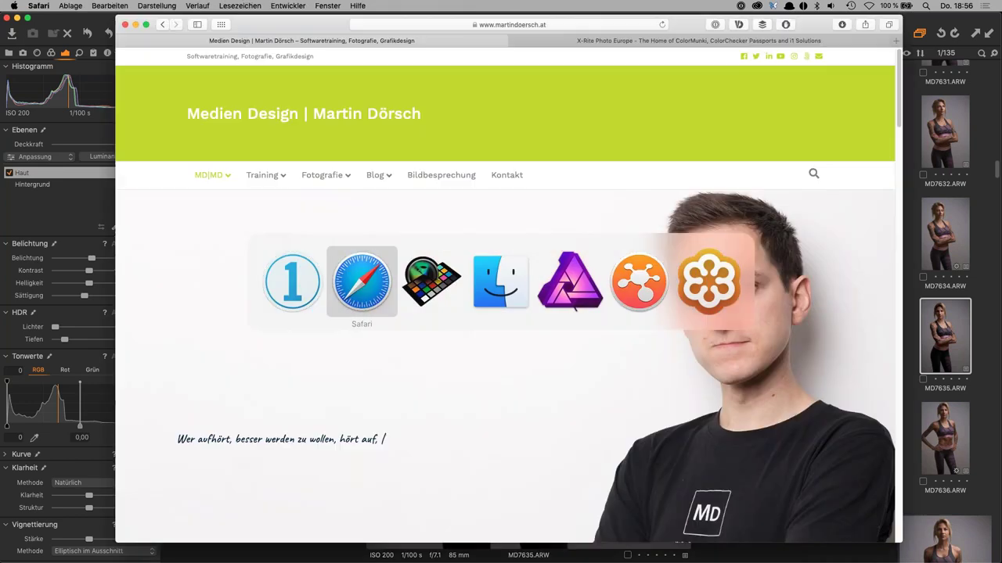